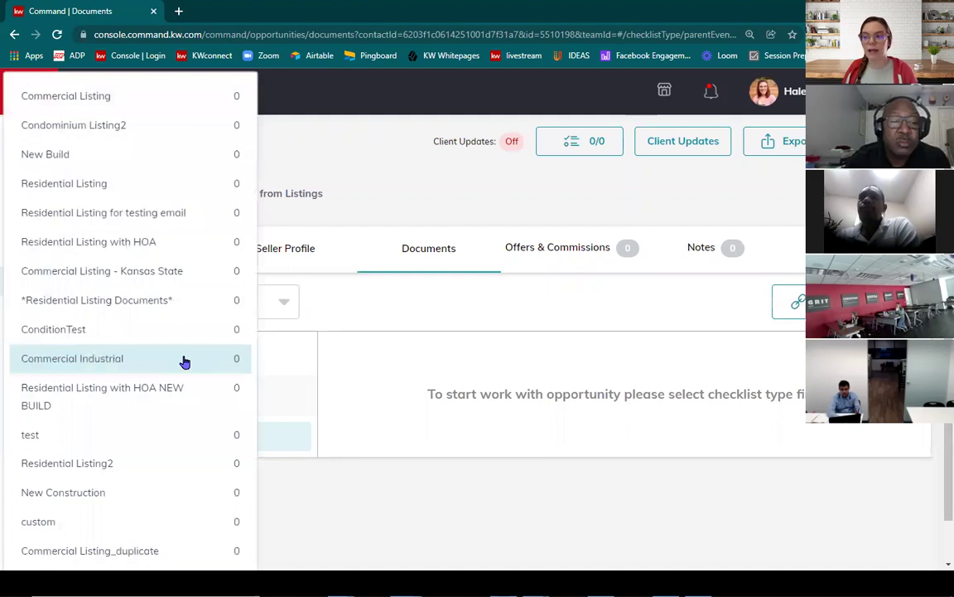
Step: Load the Residential Listing Documents checklist for the listing in KW Command
left_click(166, 306)
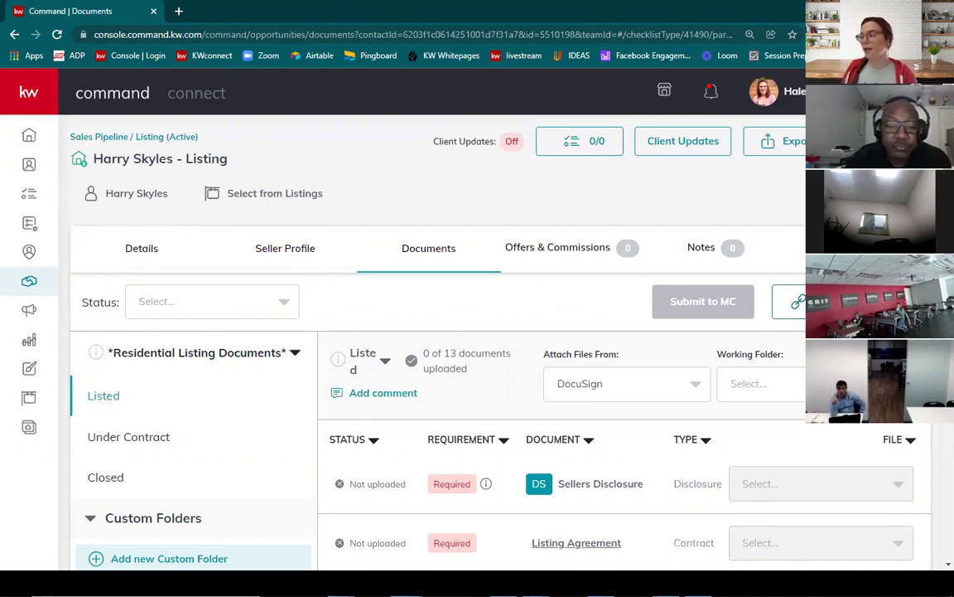
Step: Attach files from DocuSign to open the listing's DocuSign room in a new tab
left_click(785, 301)
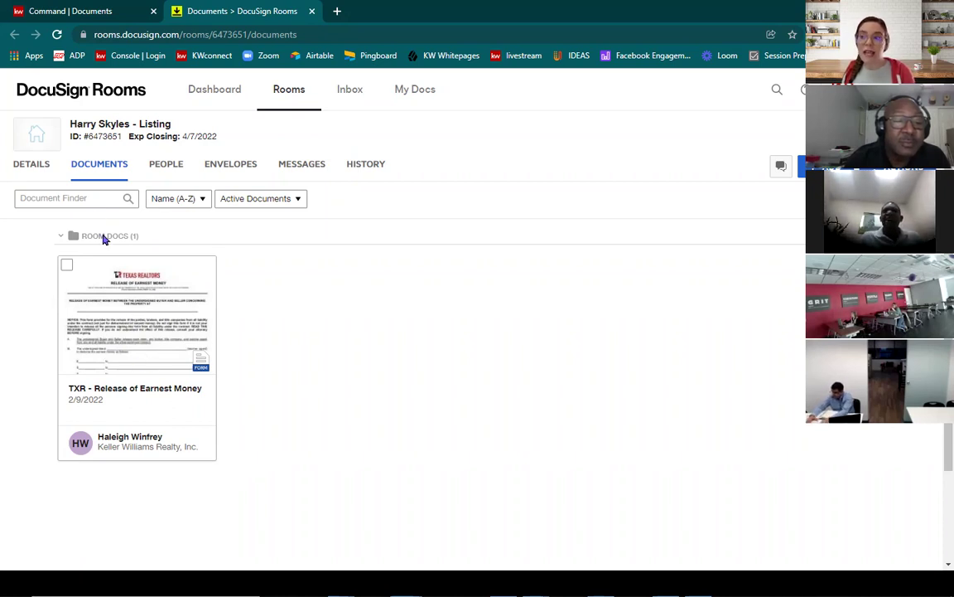
Step: View the room's details, then return to its documents list
left_click(44, 166)
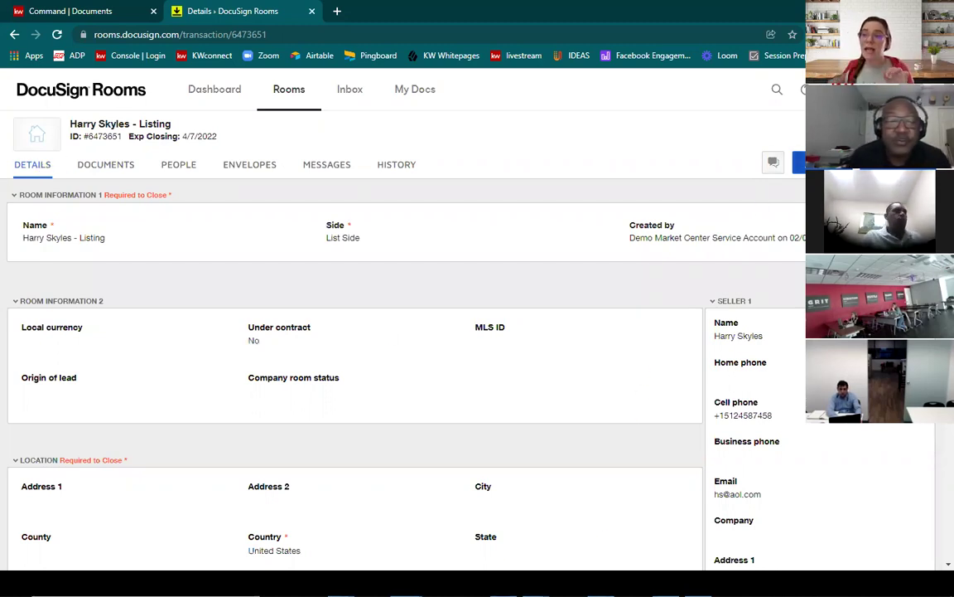
left_click(115, 166)
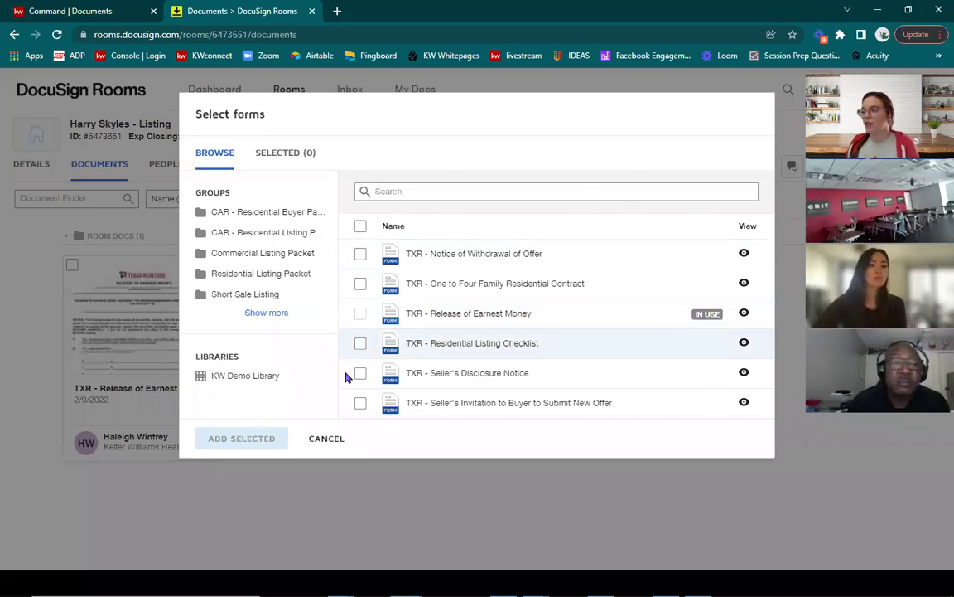
Step: Add the Notice of Withdrawal of Offer and Residential Listing Checklist forms, then open Release of Earnest Money
left_click(360, 254)
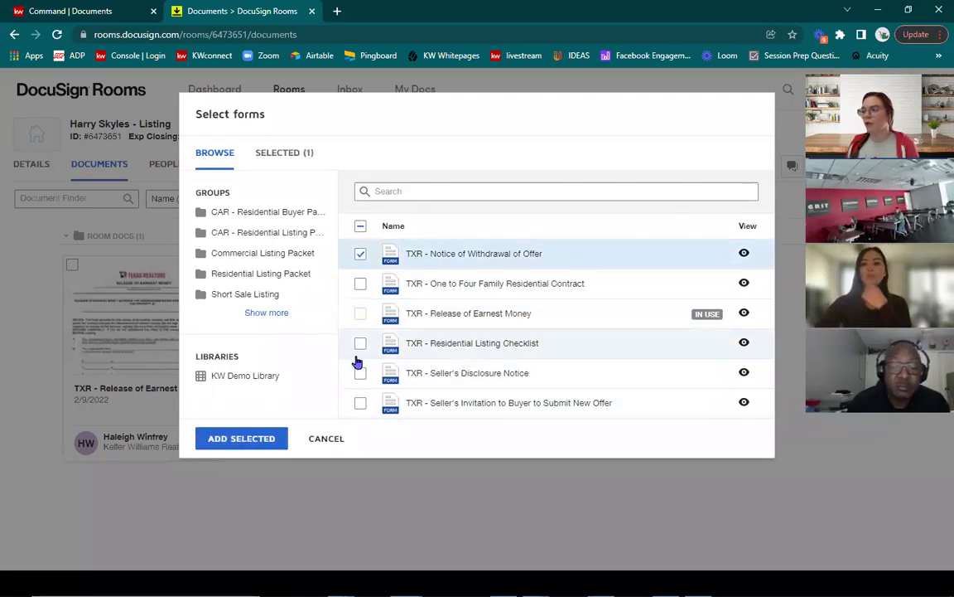
left_click(360, 343)
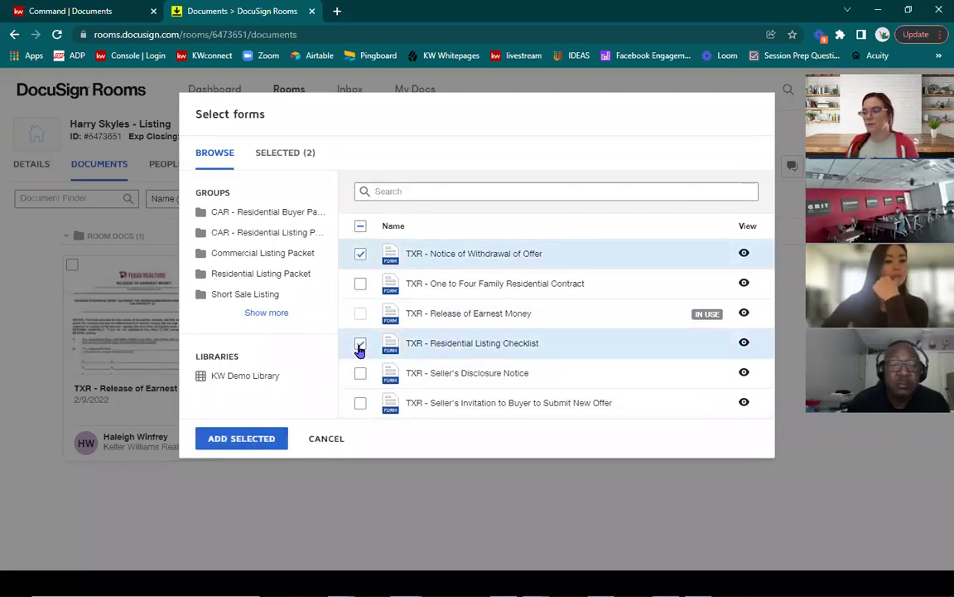
left_click(253, 439)
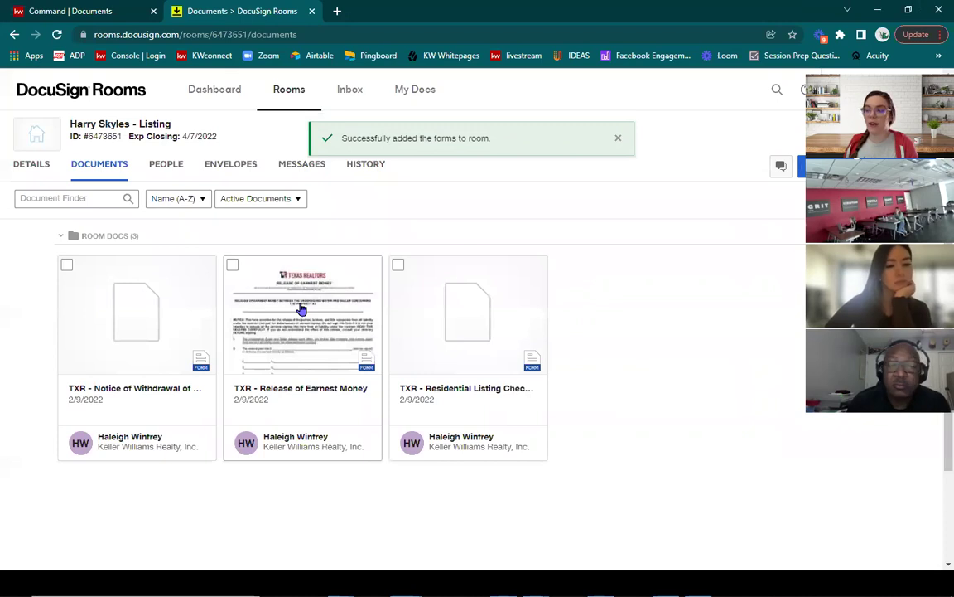
left_click(301, 309)
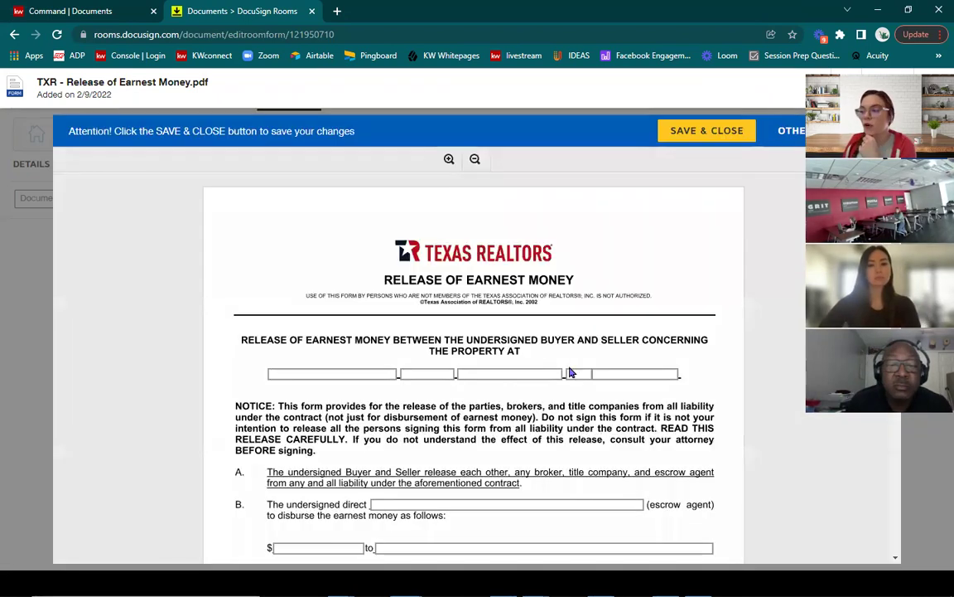
Step: Delete 'Demo' from the Listing/Principal Broker company field and save the form
scroll(570, 373, "down", 5)
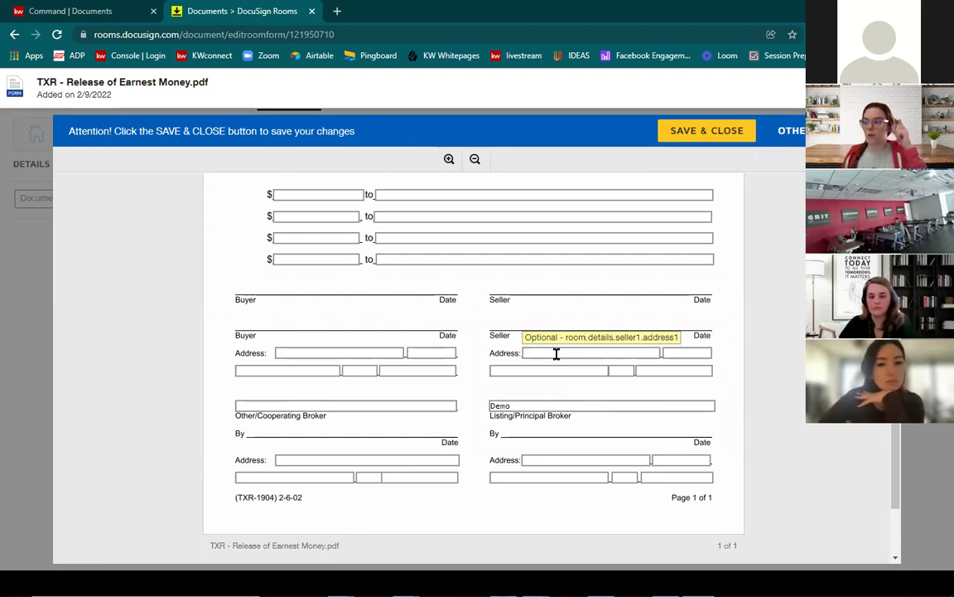
left_click(557, 401)
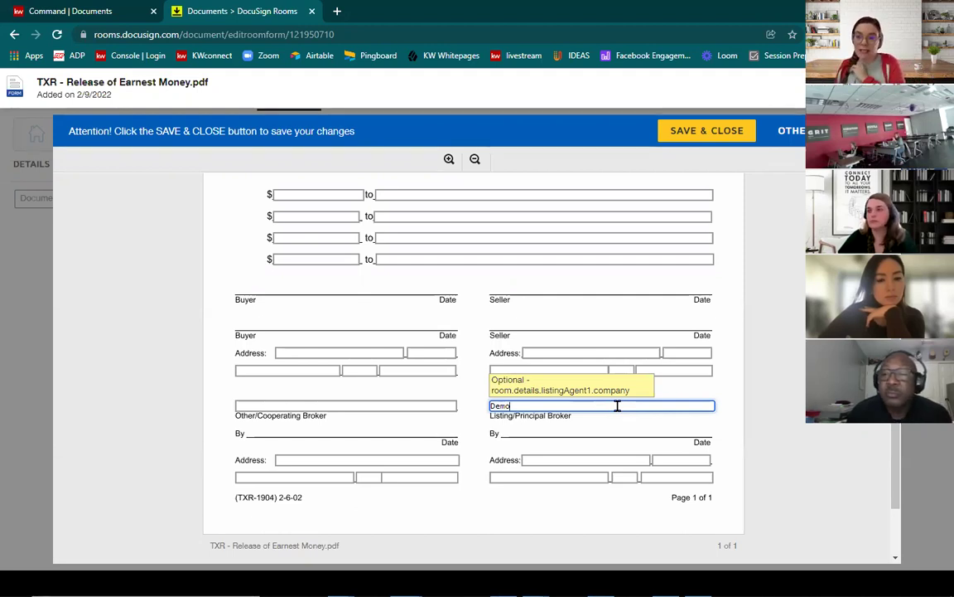
key("BackSpace")
key("BackSpace")
key("BackSpace")
key("BackSpace")
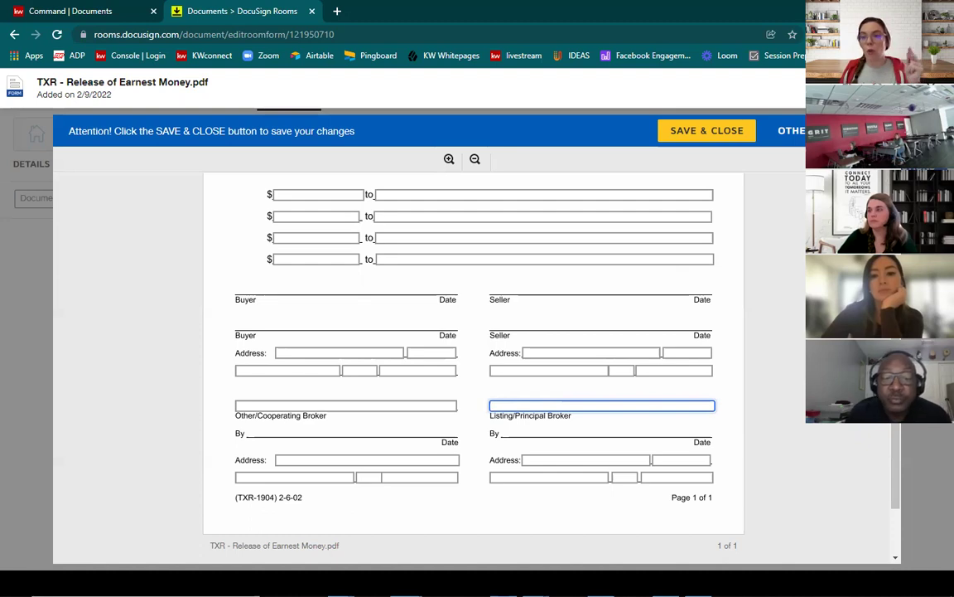
left_click(707, 130)
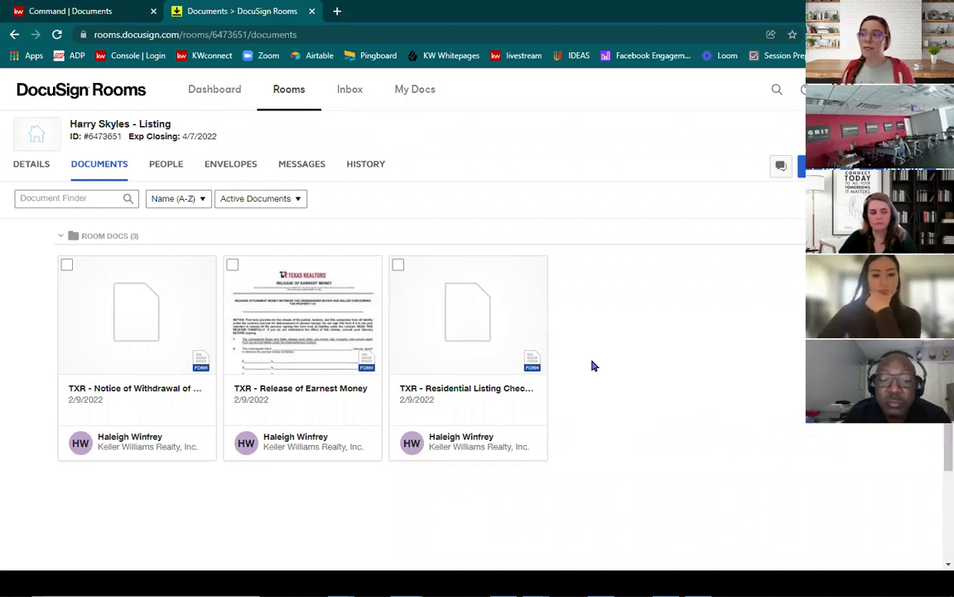
Step: Go to My Docs and open the Form Templates area
left_click(405, 96)
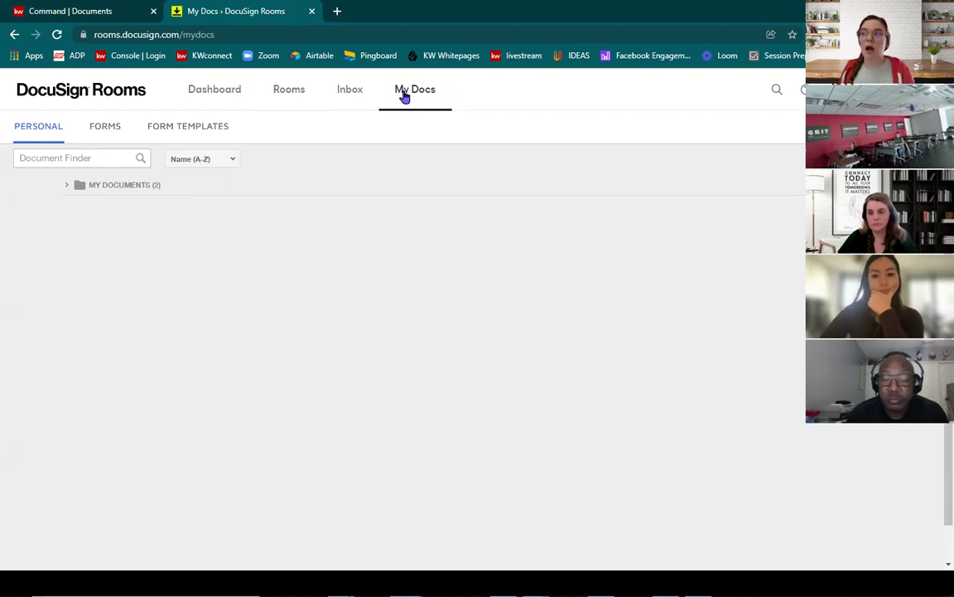
left_click(179, 130)
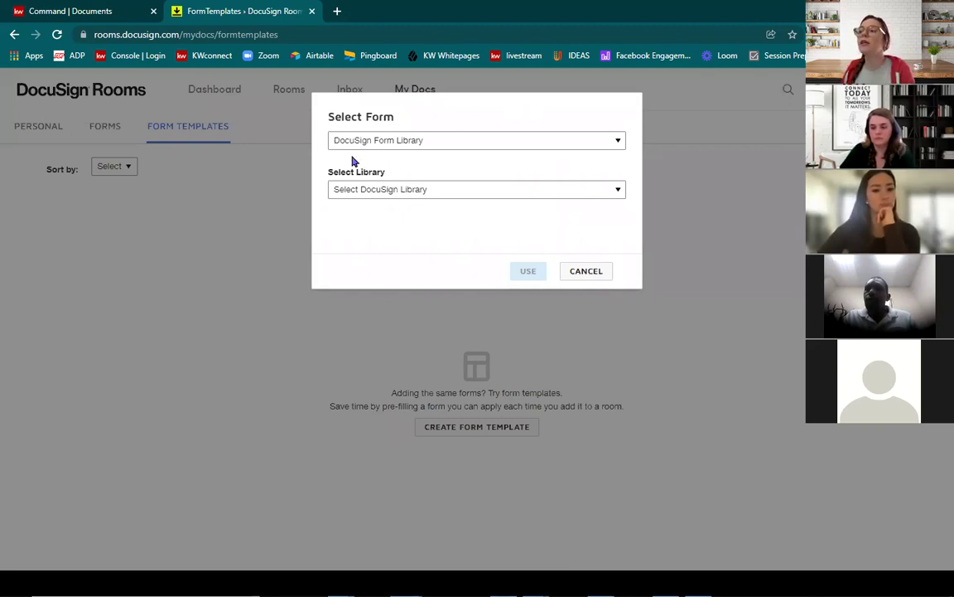
Step: Browse the Residential Listing Packet forms in the DocuSign Form Group source
left_click(461, 148)
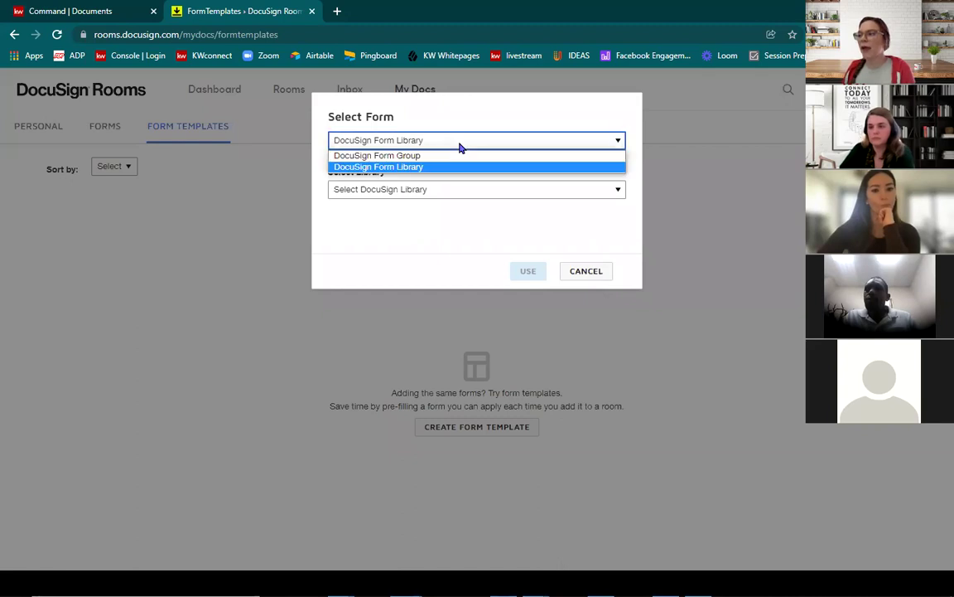
left_click(453, 157)
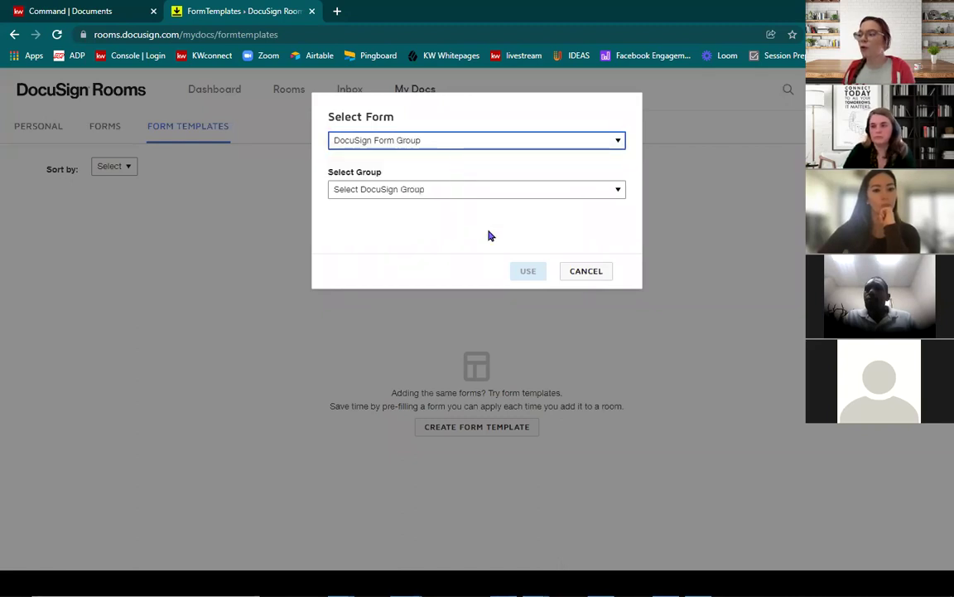
left_click(487, 194)
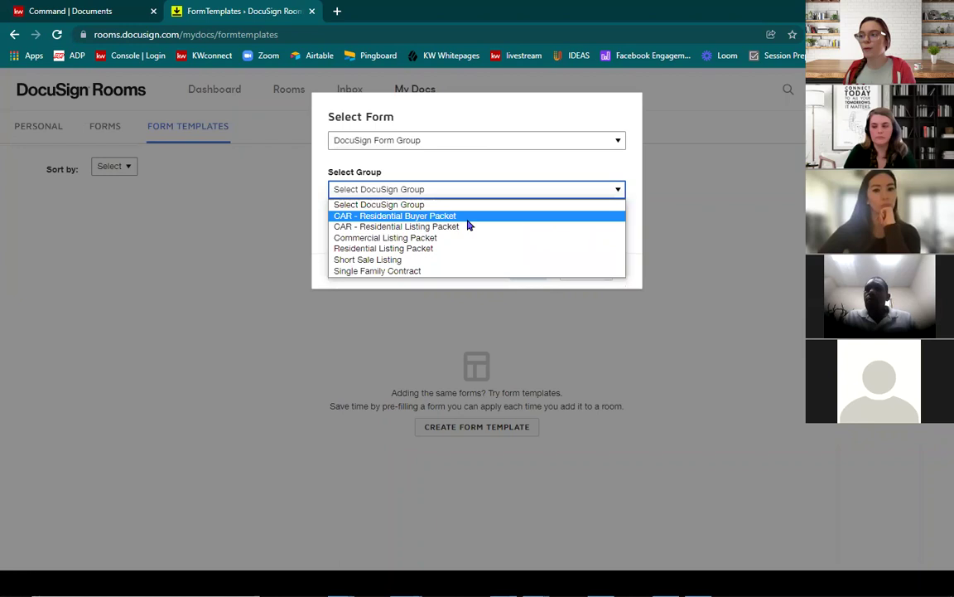
left_click(441, 251)
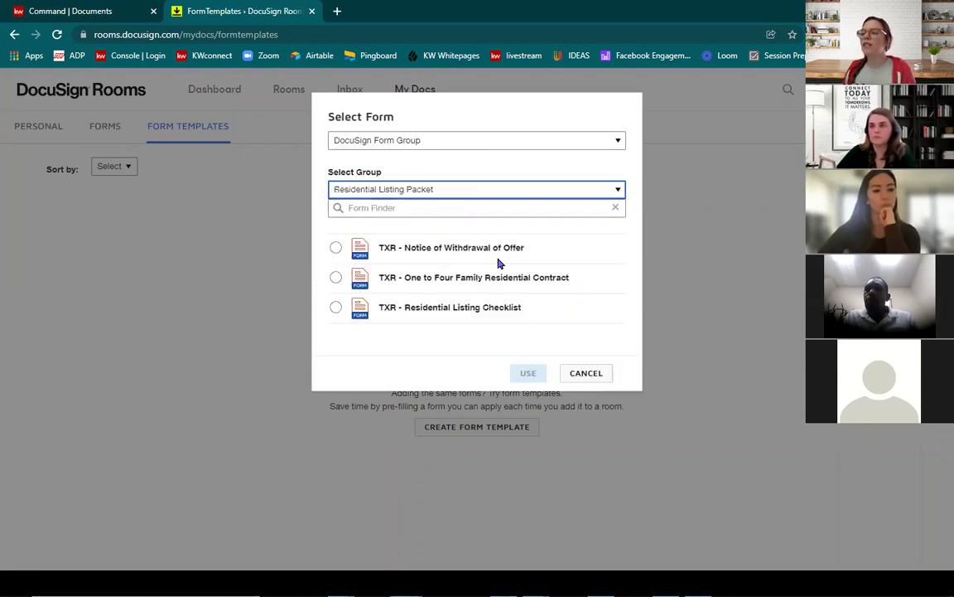
Step: Pick TXR - Release of Earnest Money from KW Demo Library and start a template from it
left_click(435, 145)
left_click(430, 165)
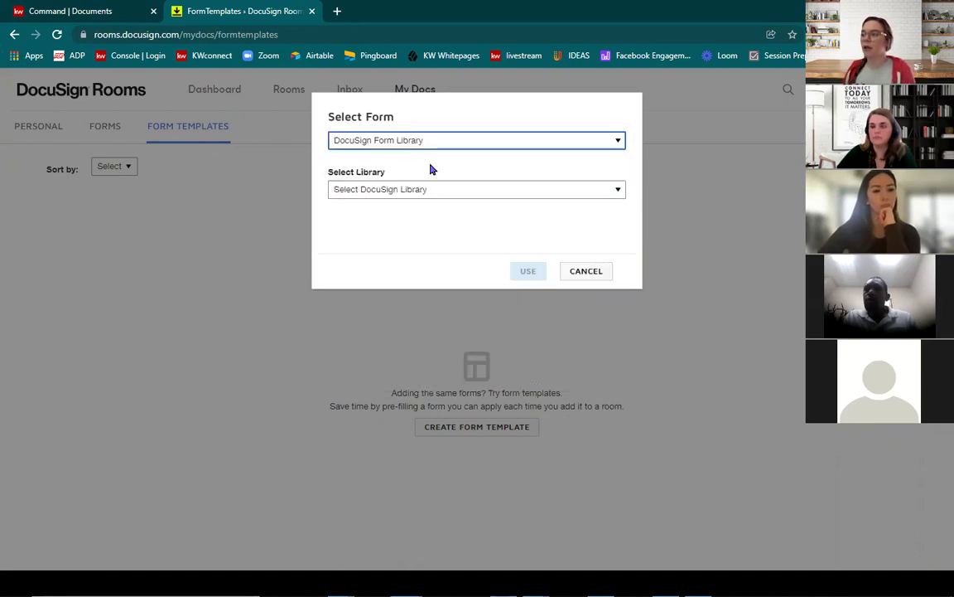
left_click(426, 189)
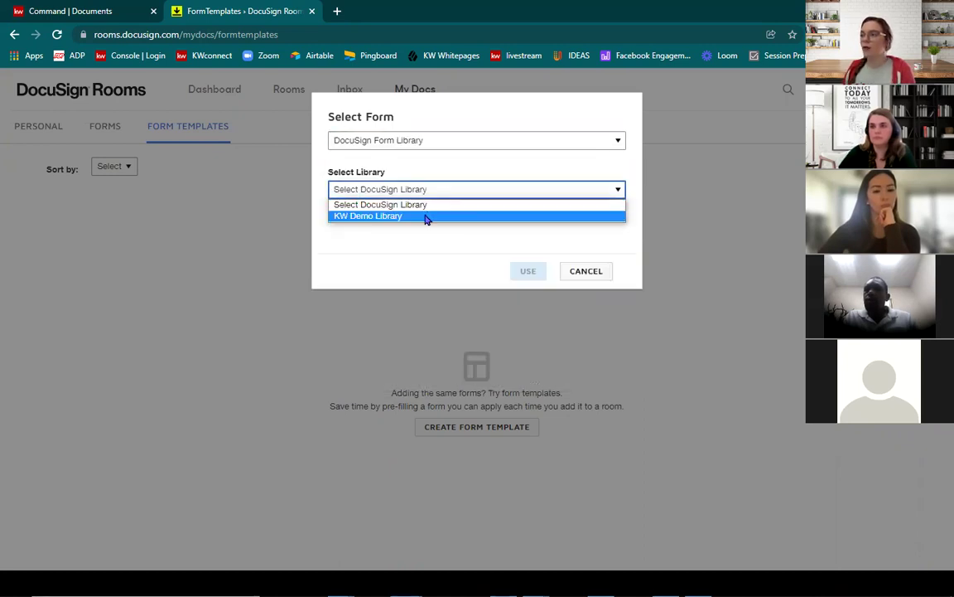
left_click(427, 217)
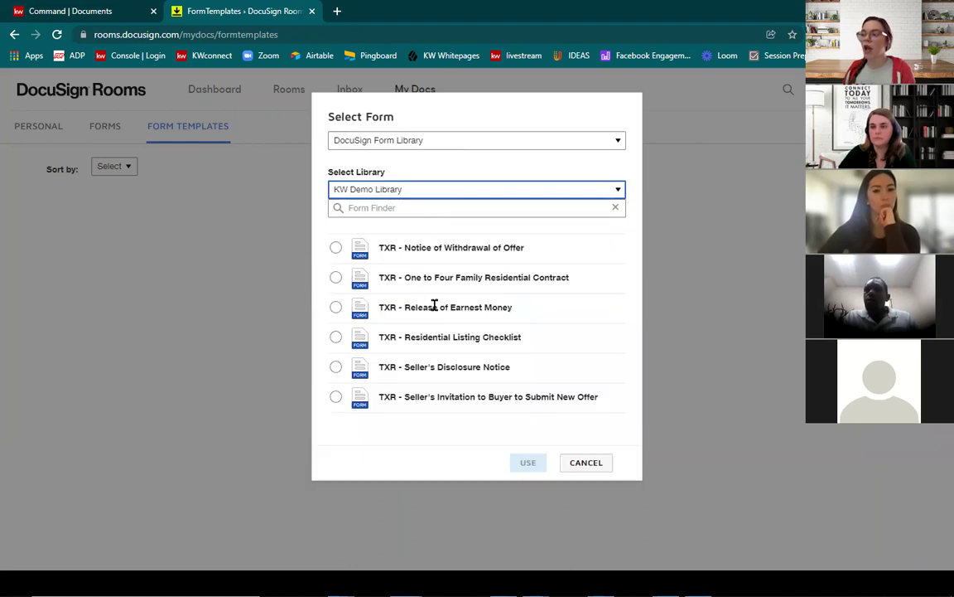
left_click_drag(422, 306, 507, 307)
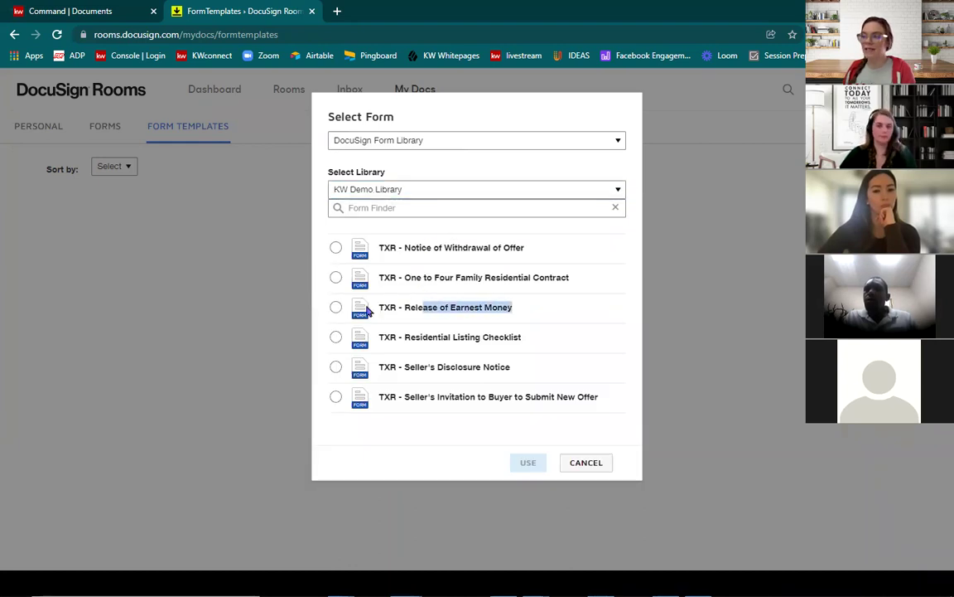
left_click(335, 309)
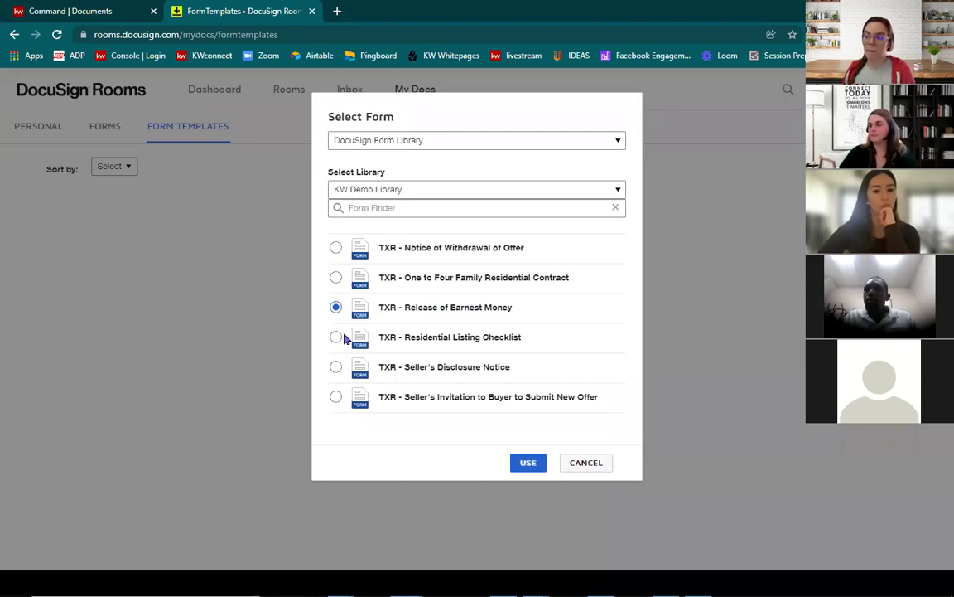
left_click(527, 464)
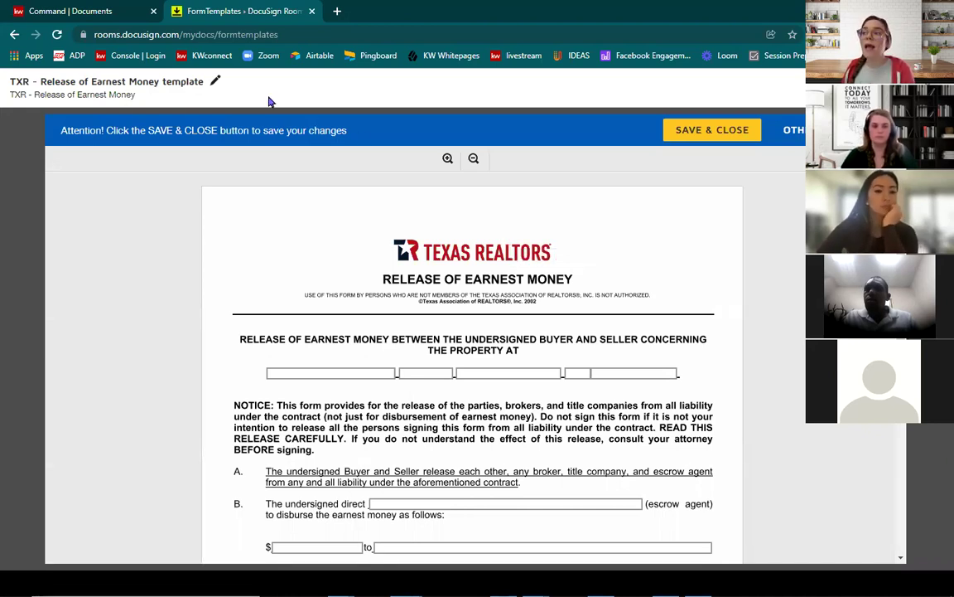
Step: Rename the template to 'TXR - Release of Earnest Money template - 2.9'
left_click(218, 81)
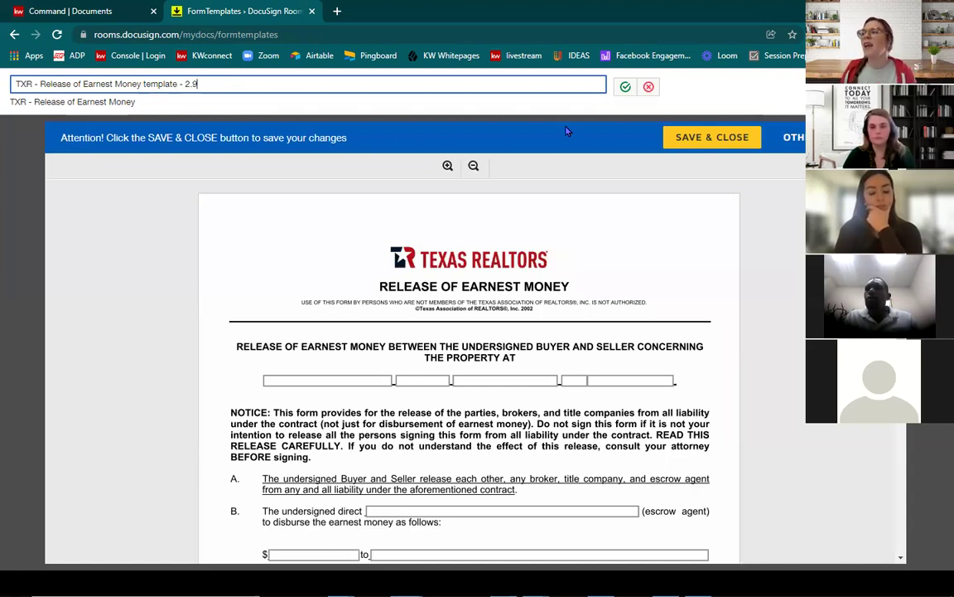
left_click(624, 87)
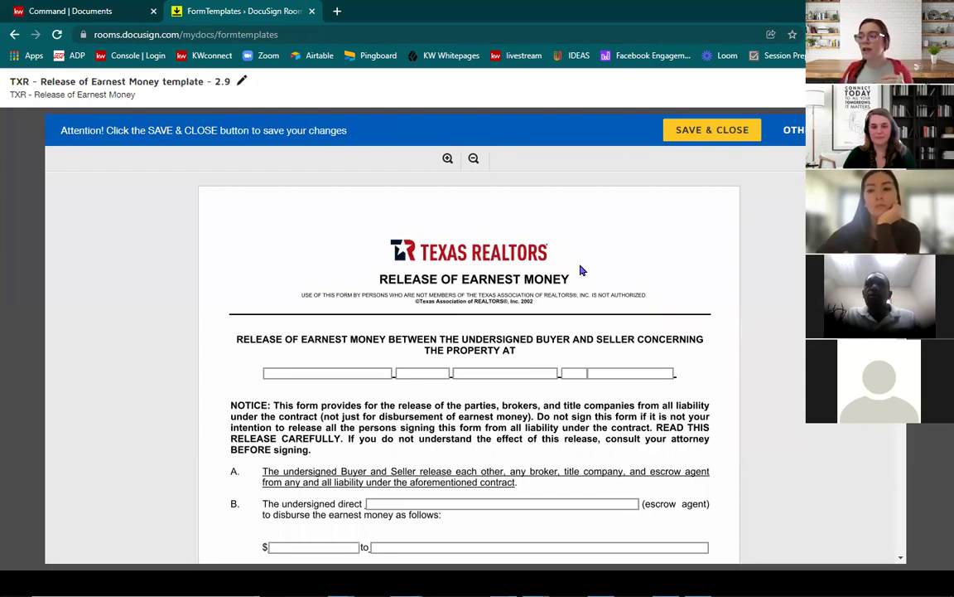
Step: Enter Demo Broker Company and the street address in the Listing/Principal Broker fields
scroll(580, 270, "down", 10)
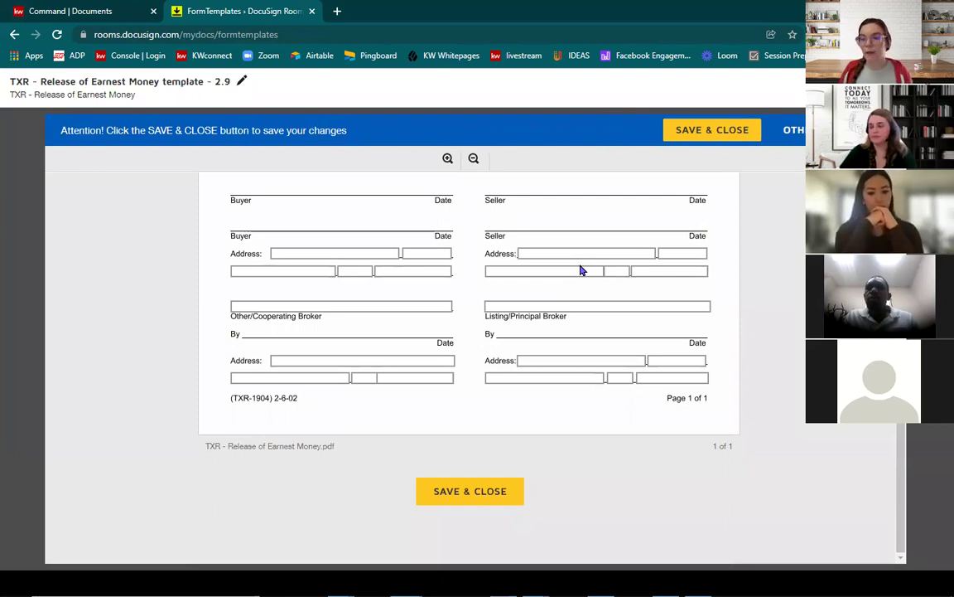
left_click(556, 304)
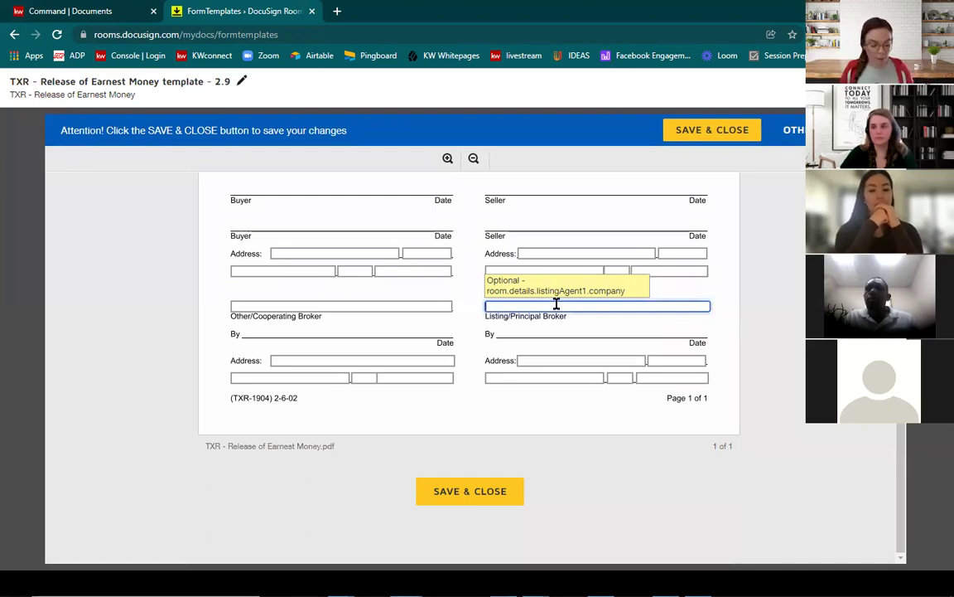
type("Broker Comp")
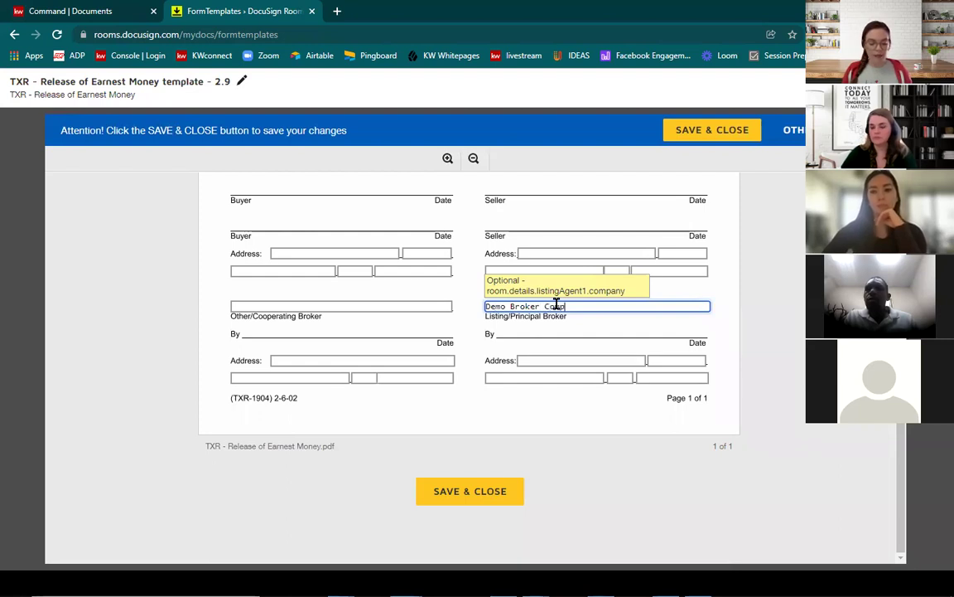
type("any")
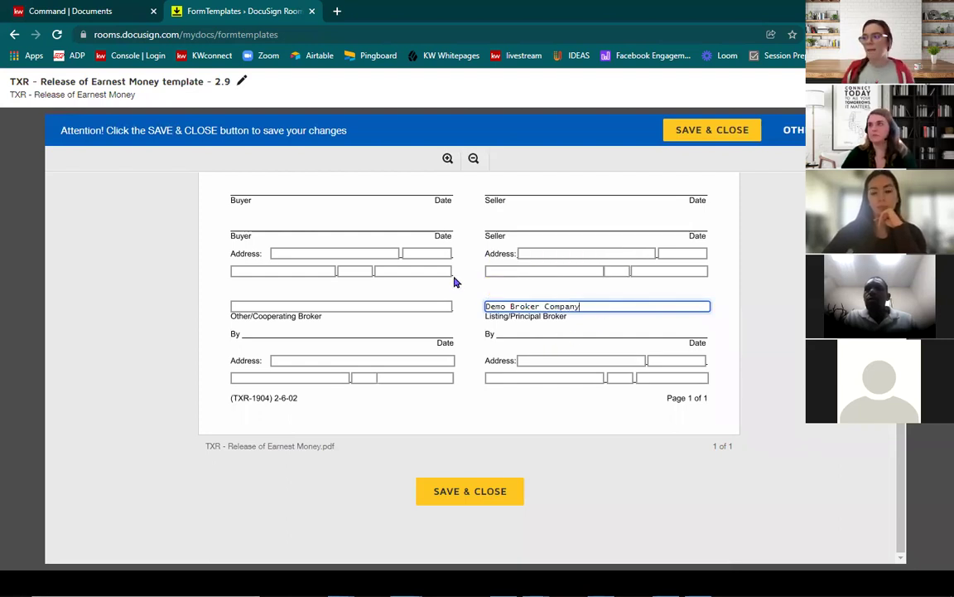
left_click(546, 360)
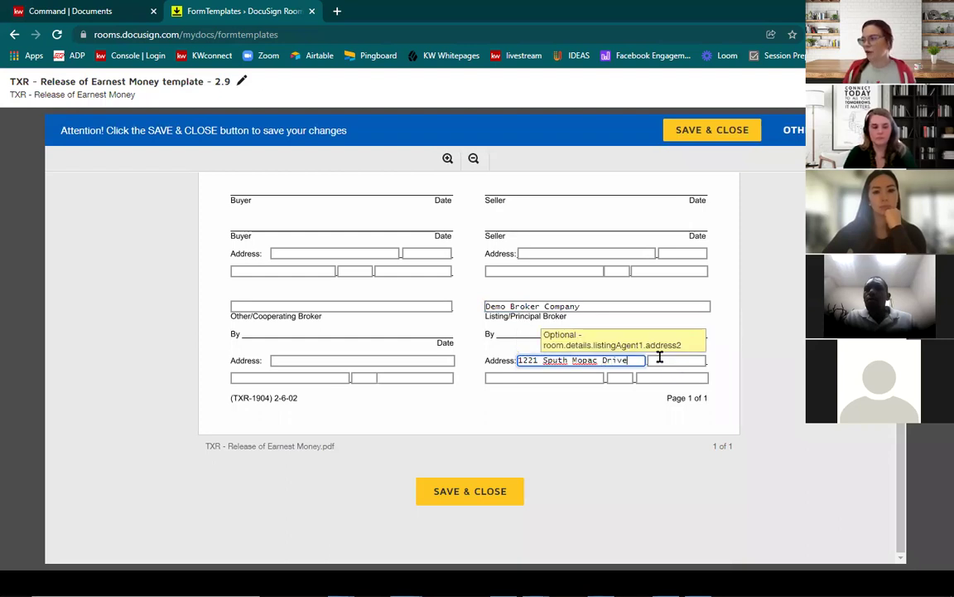
Step: Fill in Suite #200, city Austin, state TX and the ZIP code for the broker
left_click(660, 357)
type("S")
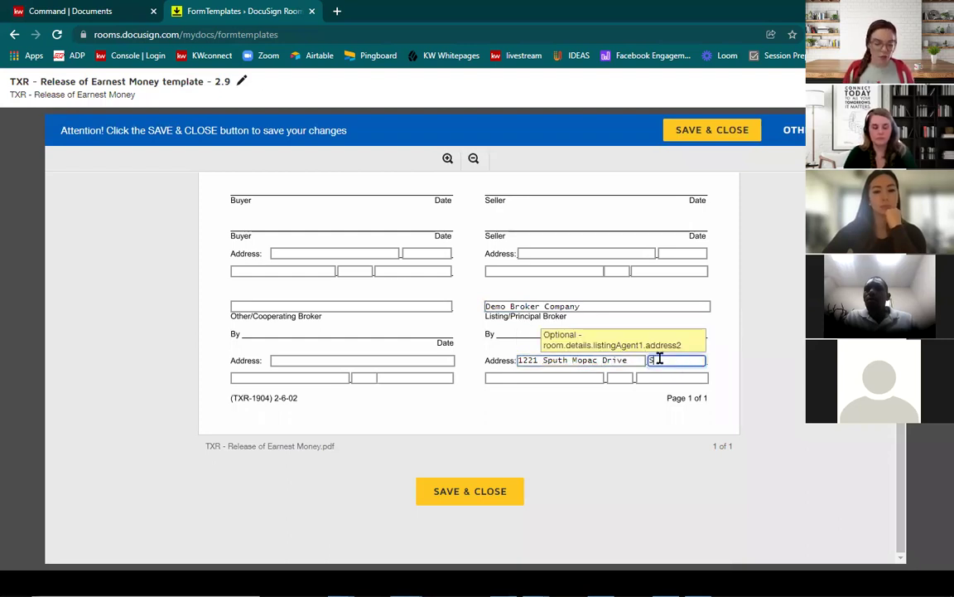
type("uite #200")
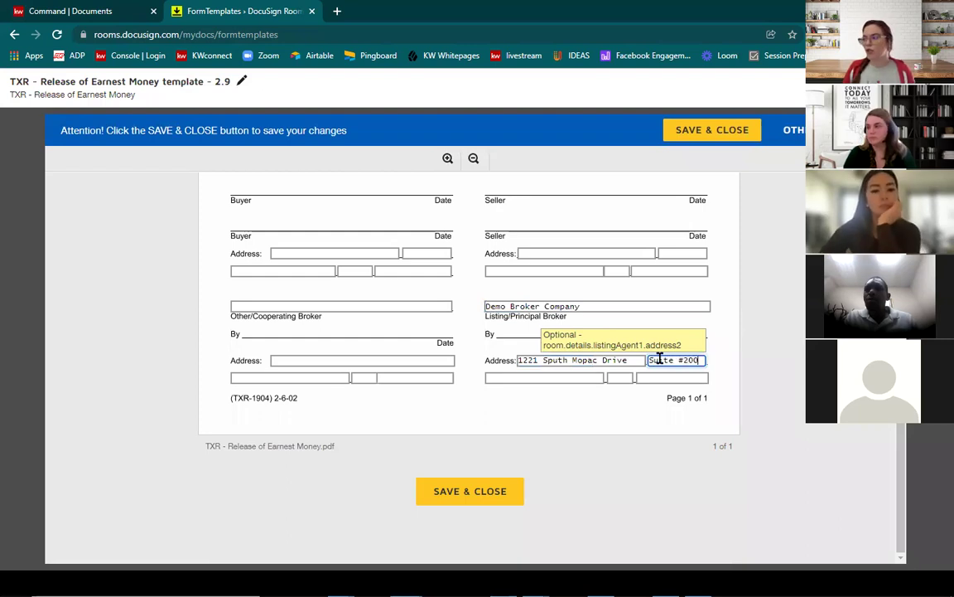
left_click(573, 378)
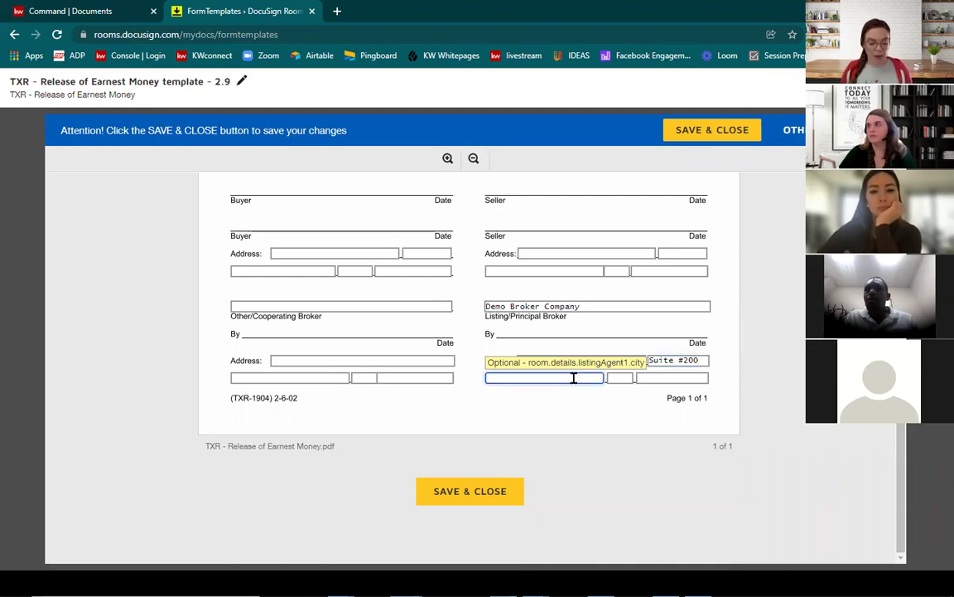
left_click(619, 378)
type("TX")
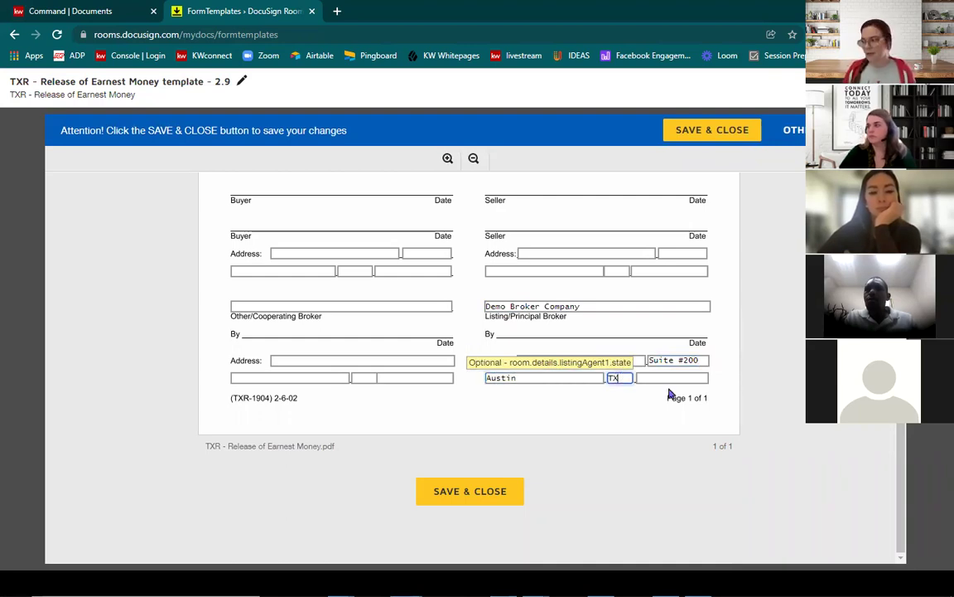
left_click(687, 378)
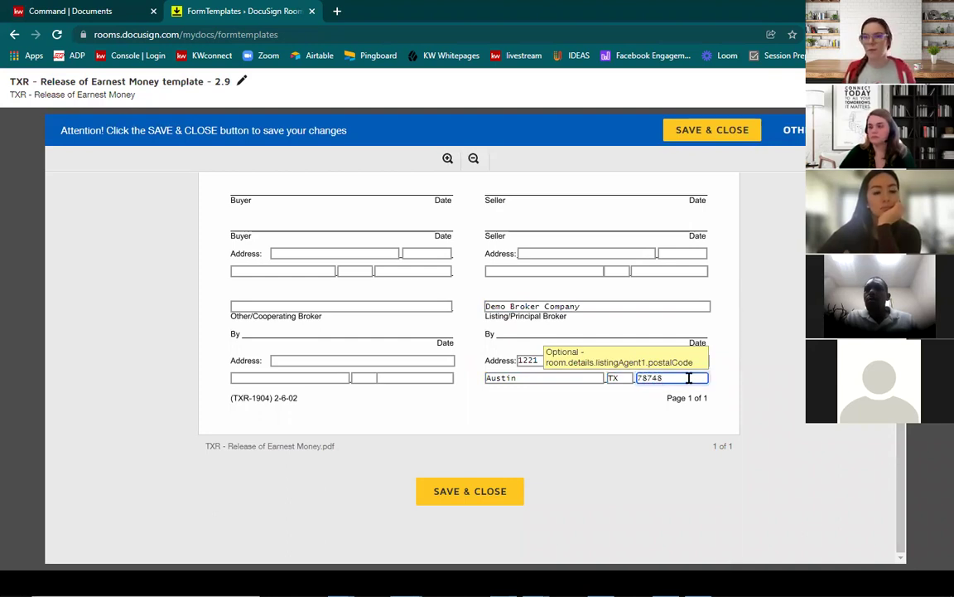
scroll(602, 391, "up", 5)
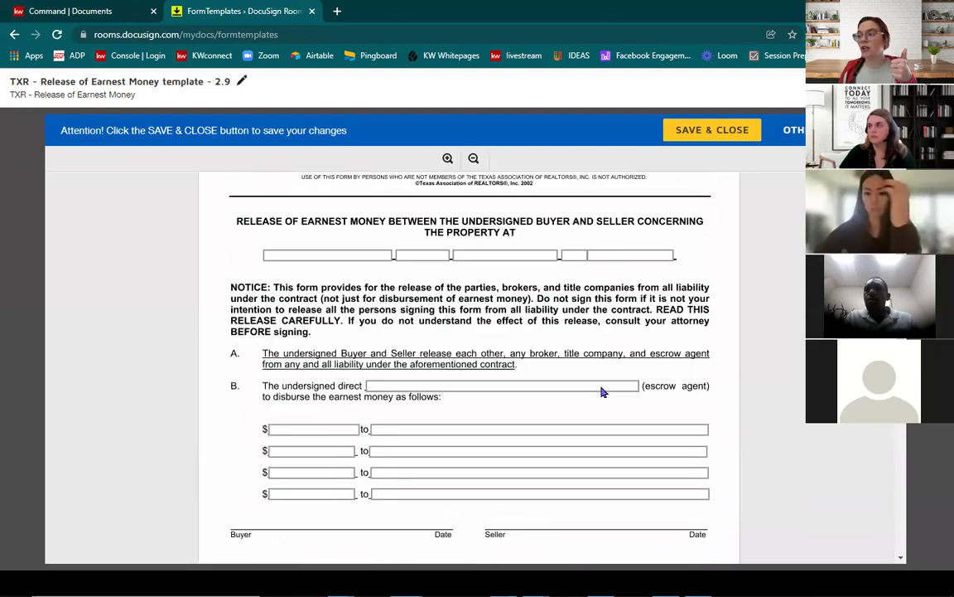
Step: Fix the misspelled street name in the broker address and save the 2.9 template
scroll(603, 391, "up", 1)
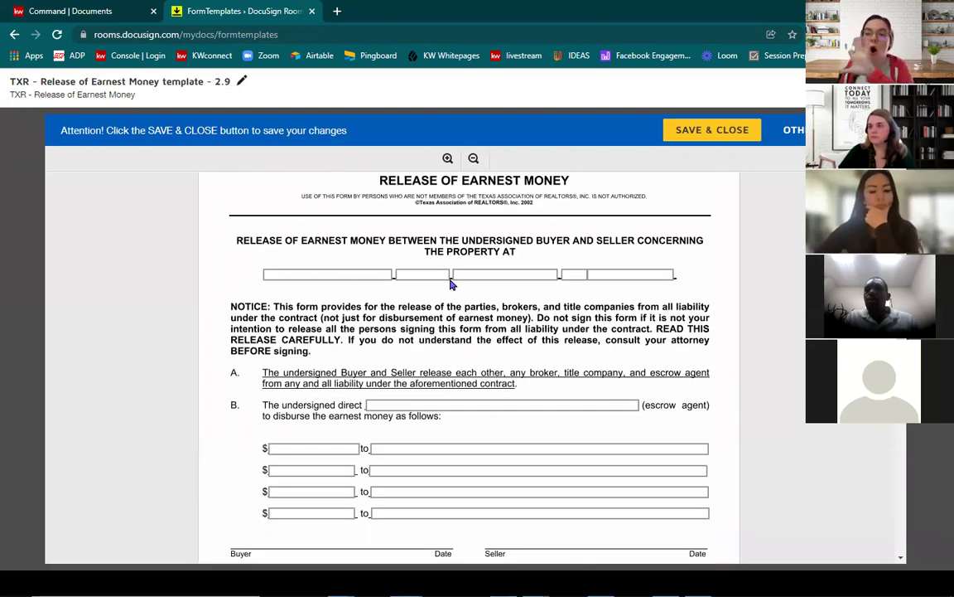
scroll(451, 284, "down", 6)
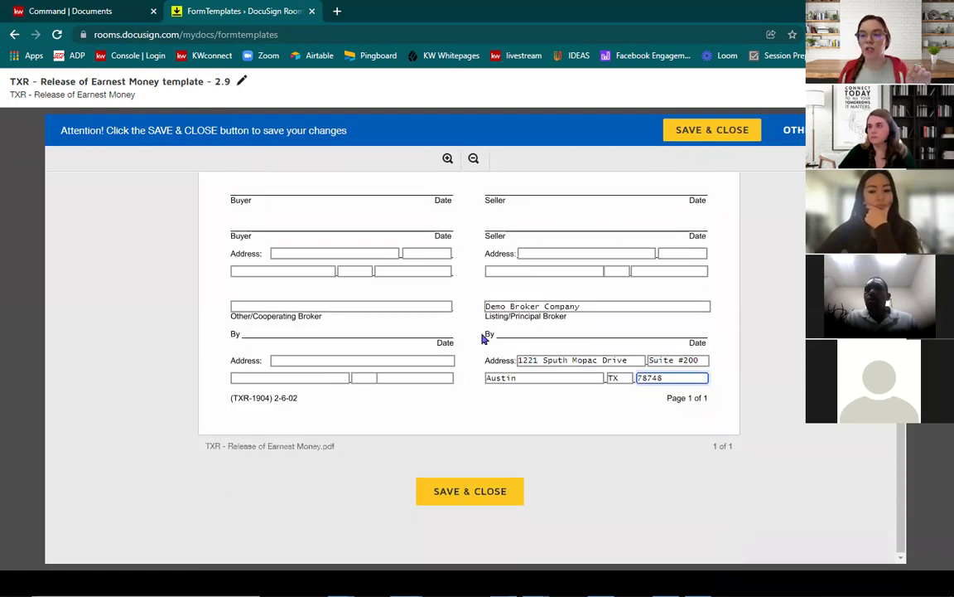
left_click(572, 361)
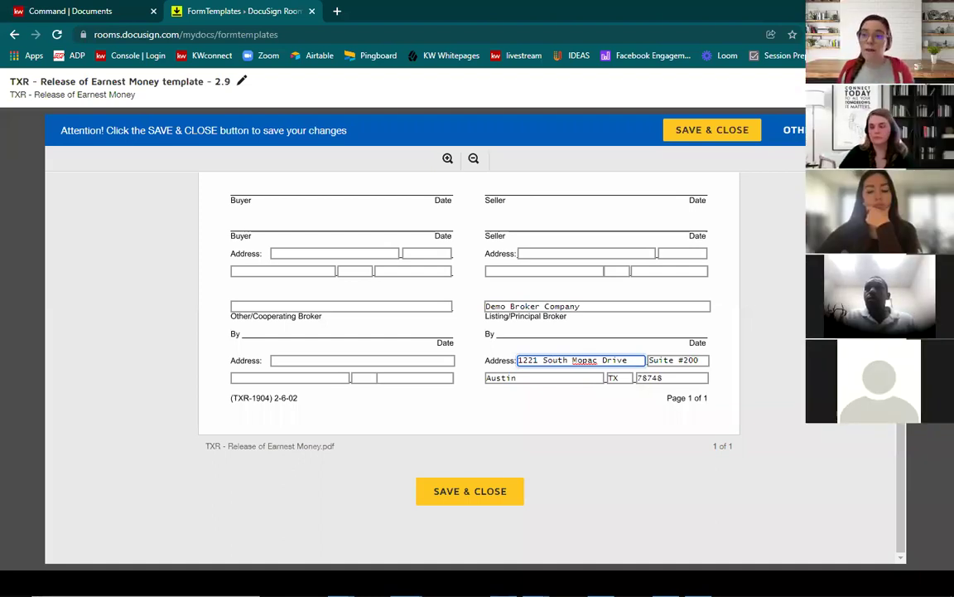
left_click(451, 492)
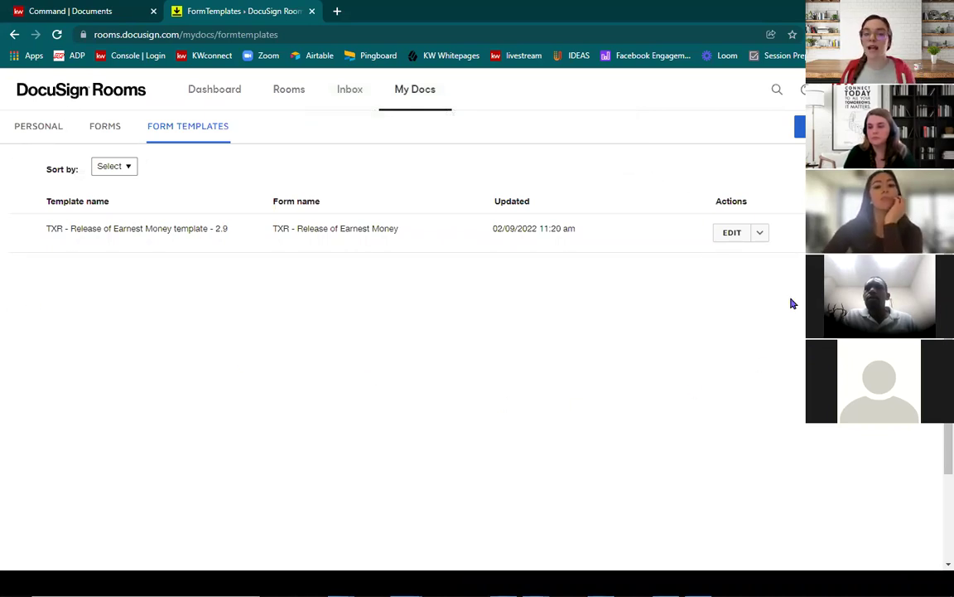
Step: Open the most recent listing room from the rooms list and show its three TXR documents
left_click(280, 91)
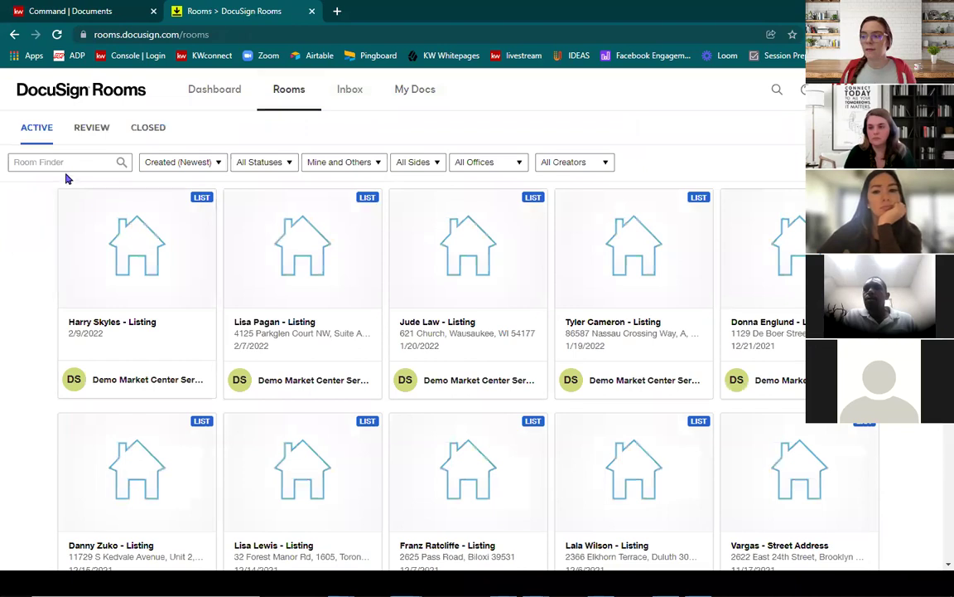
left_click(120, 264)
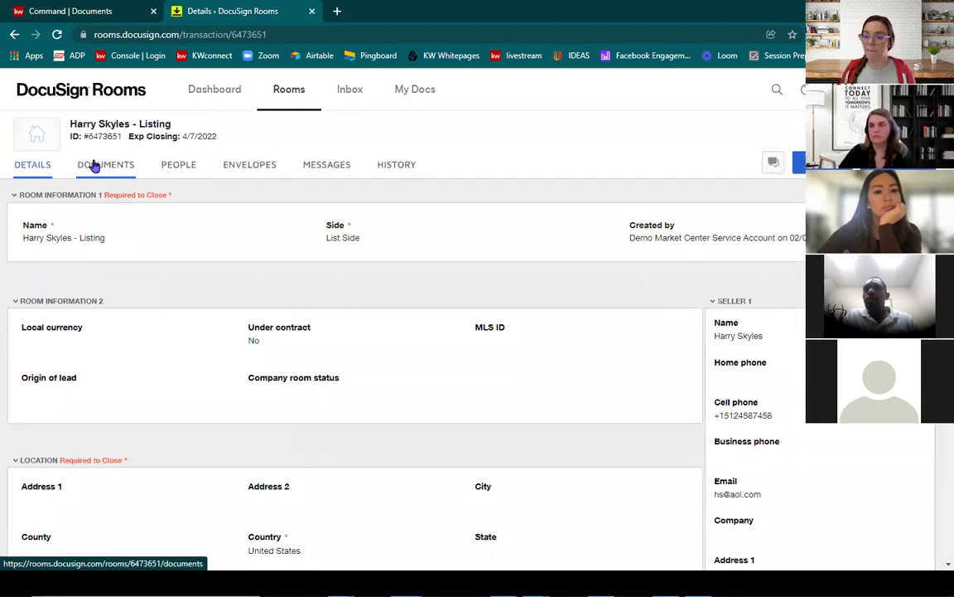
left_click(95, 165)
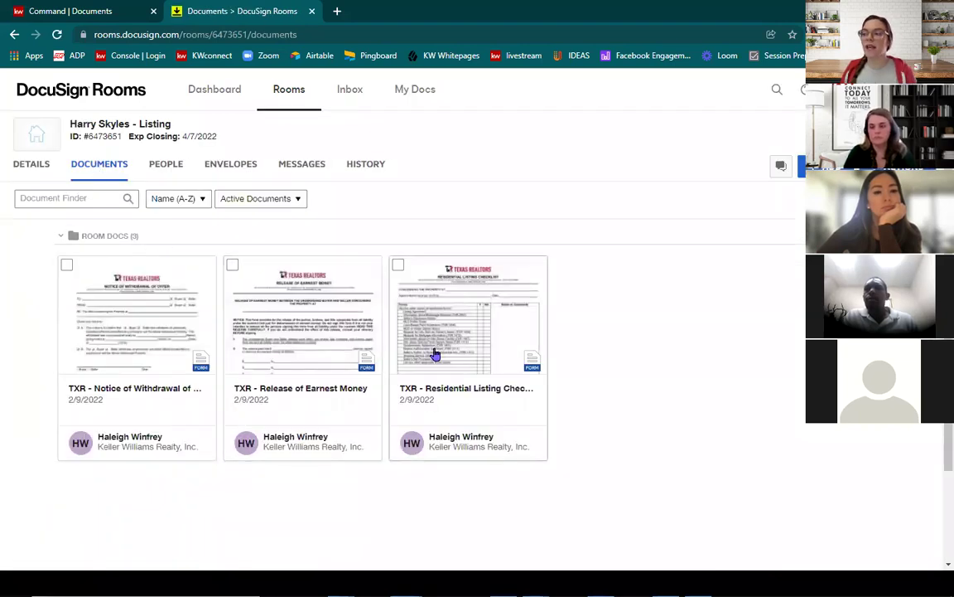
Step: Look over the document actions for the Release of Earnest Money and Notice of Withdrawal forms
right_click(290, 304)
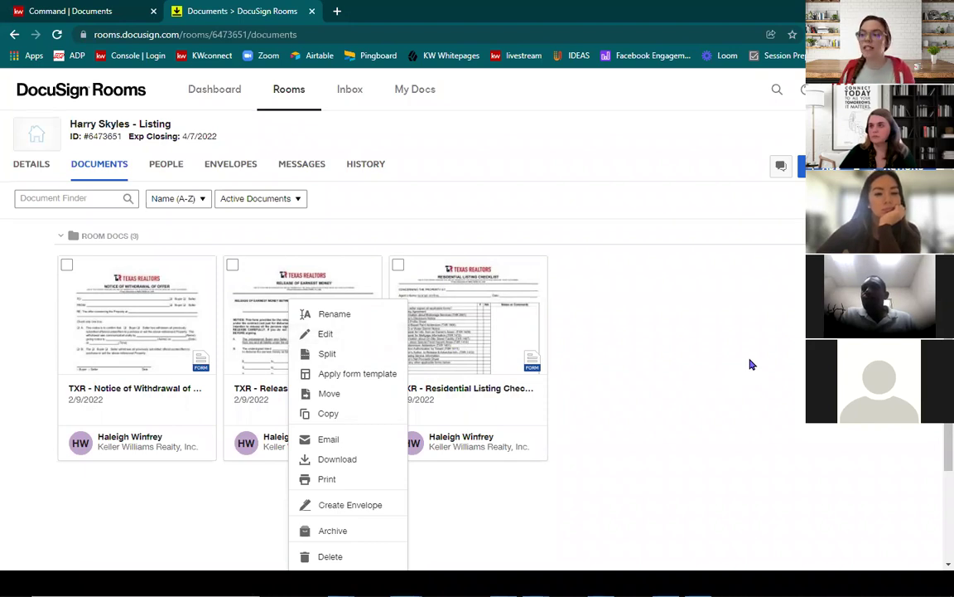
left_click(693, 356)
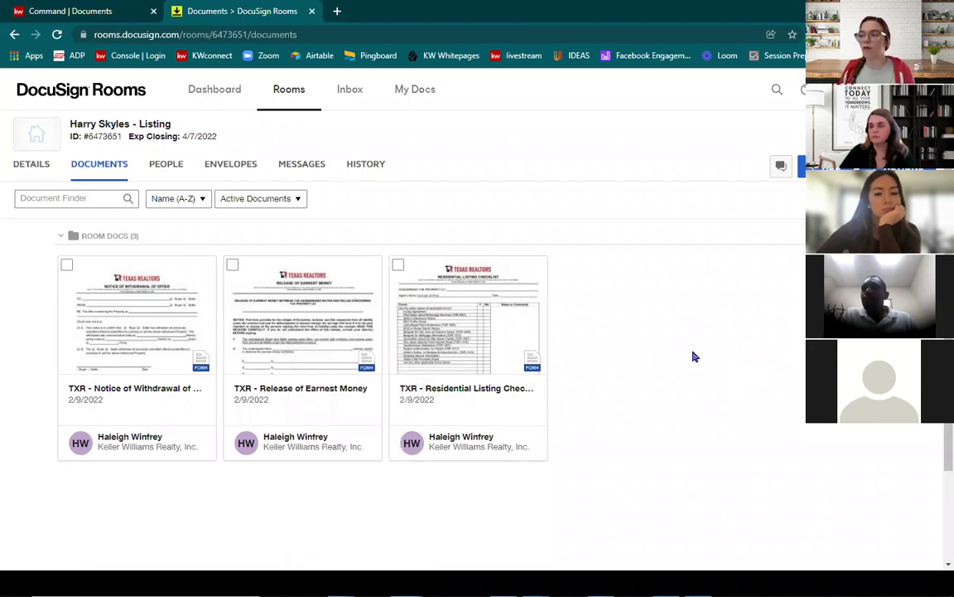
right_click(151, 296)
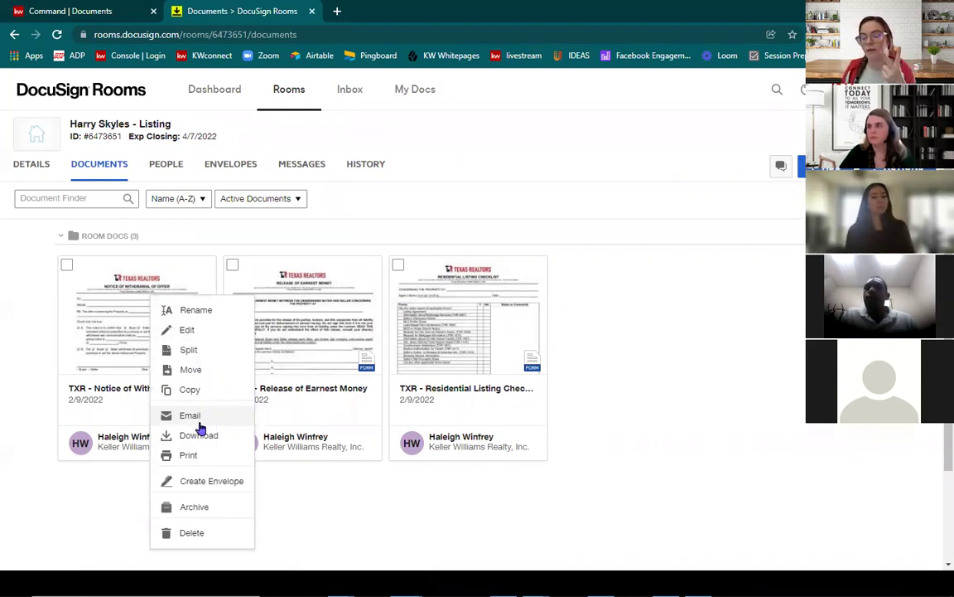
Step: Apply the Release of Earnest Money template 2.9 to the room's form and open it for editing
right_click(300, 328)
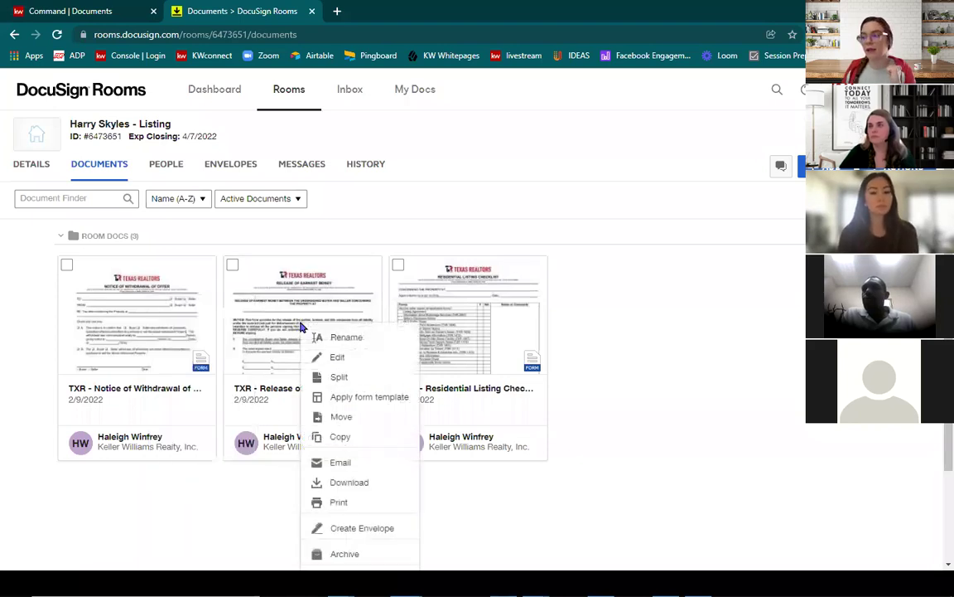
left_click(364, 399)
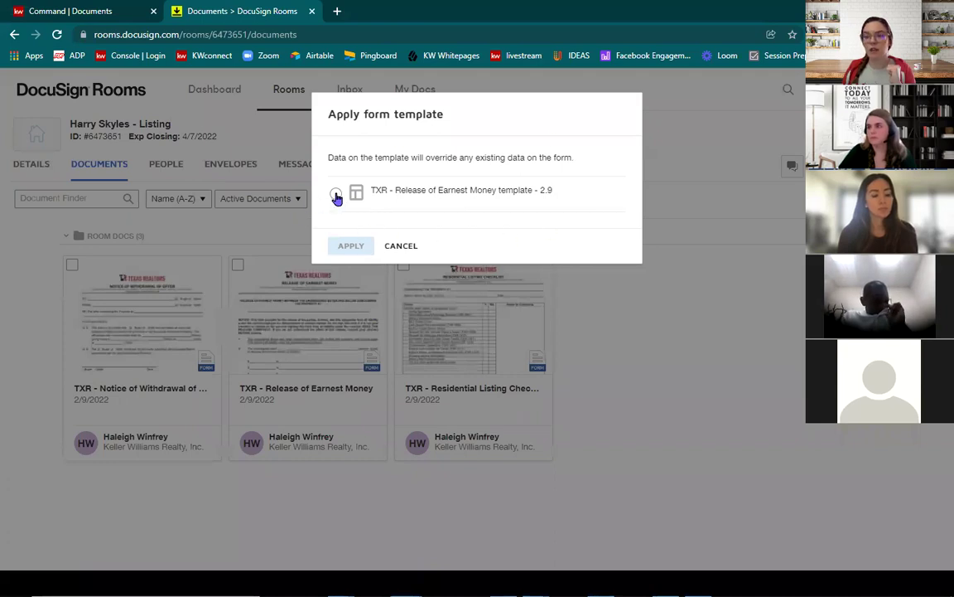
left_click(336, 195)
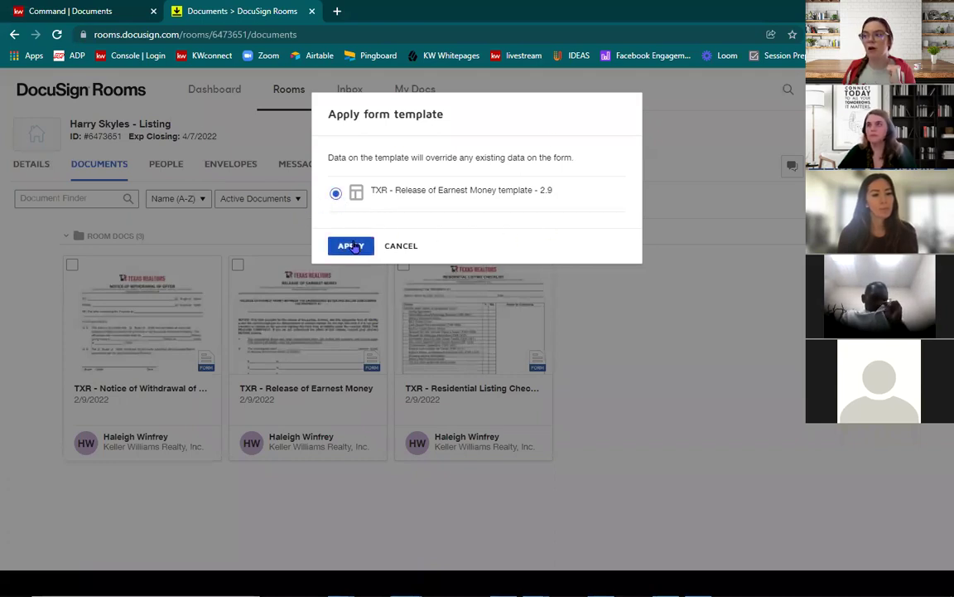
left_click(351, 246)
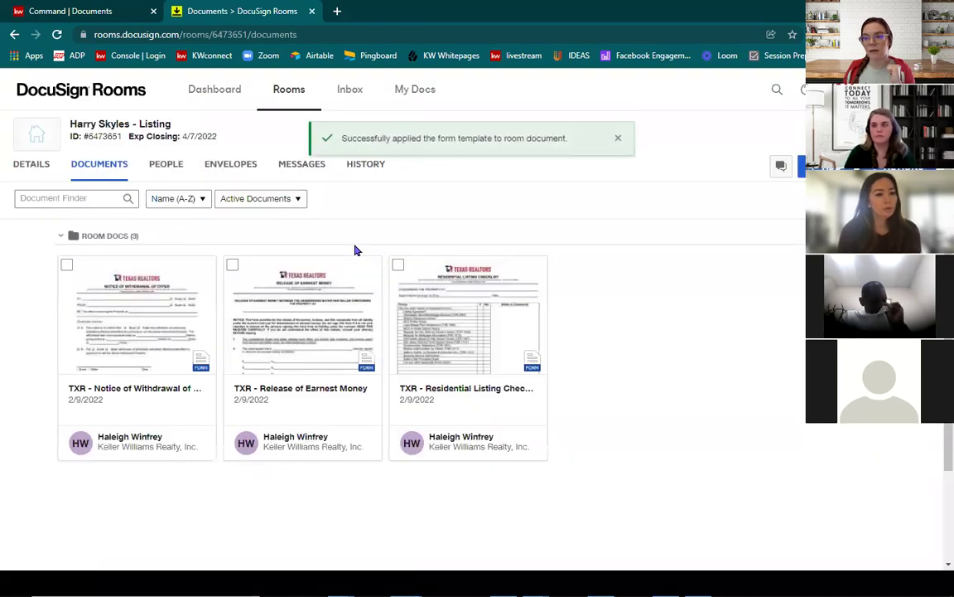
left_click(287, 324)
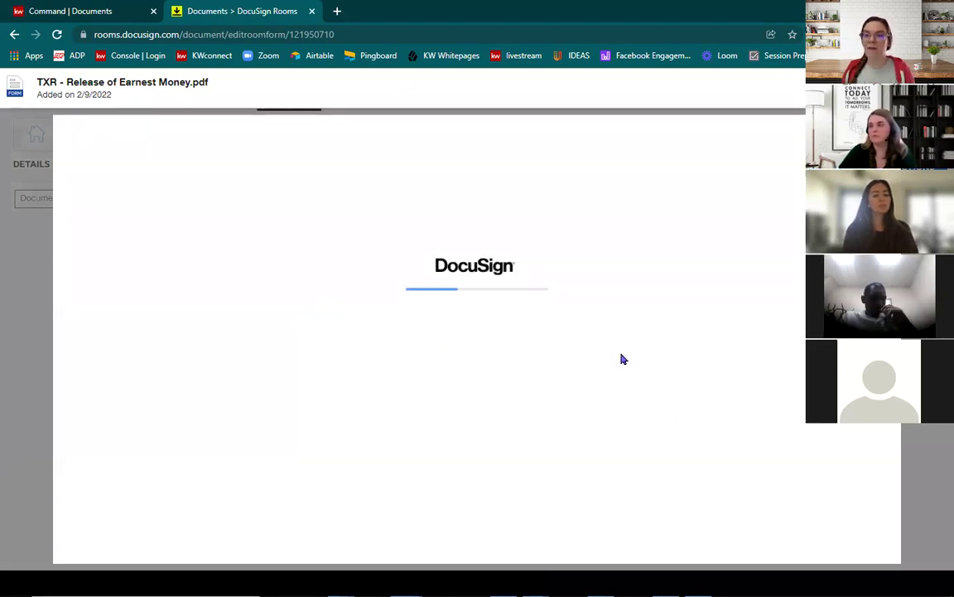
Step: Review the prefilled Release of Earnest Money form down to the bottom, then save and close it
scroll(618, 356, "down", 10)
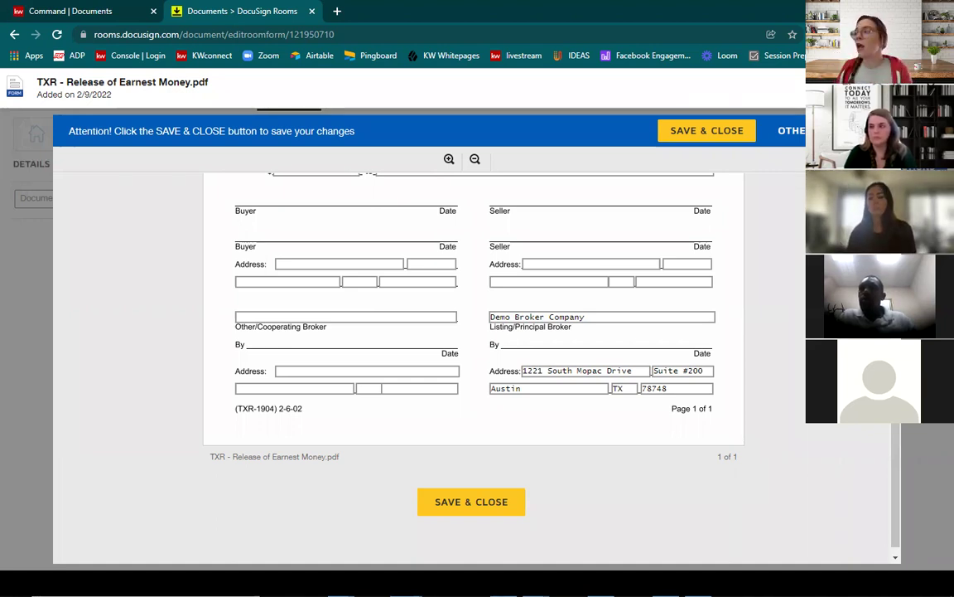
left_click(470, 502)
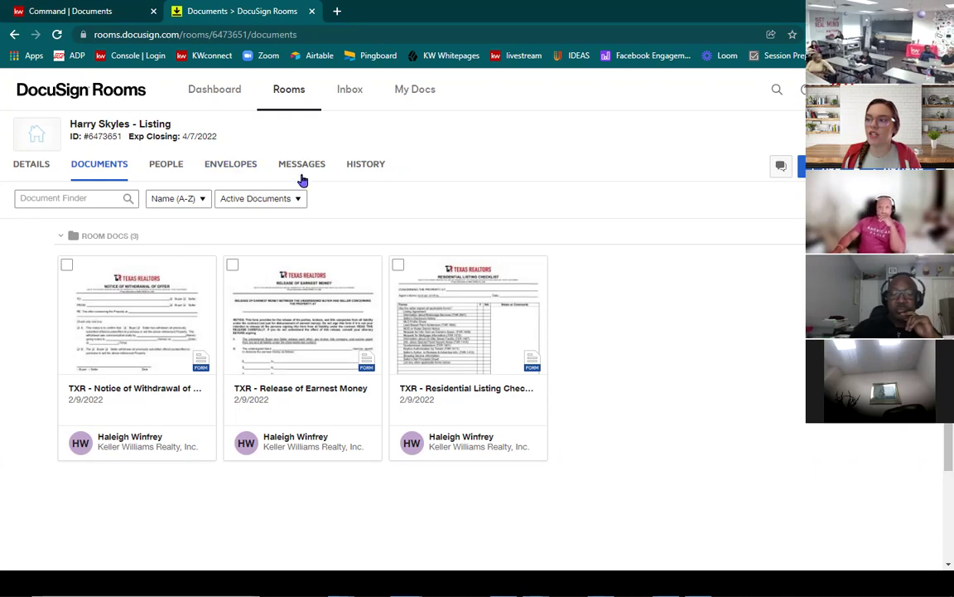
Step: Archive the Notice of Withdrawal of Offer document
left_click(262, 206)
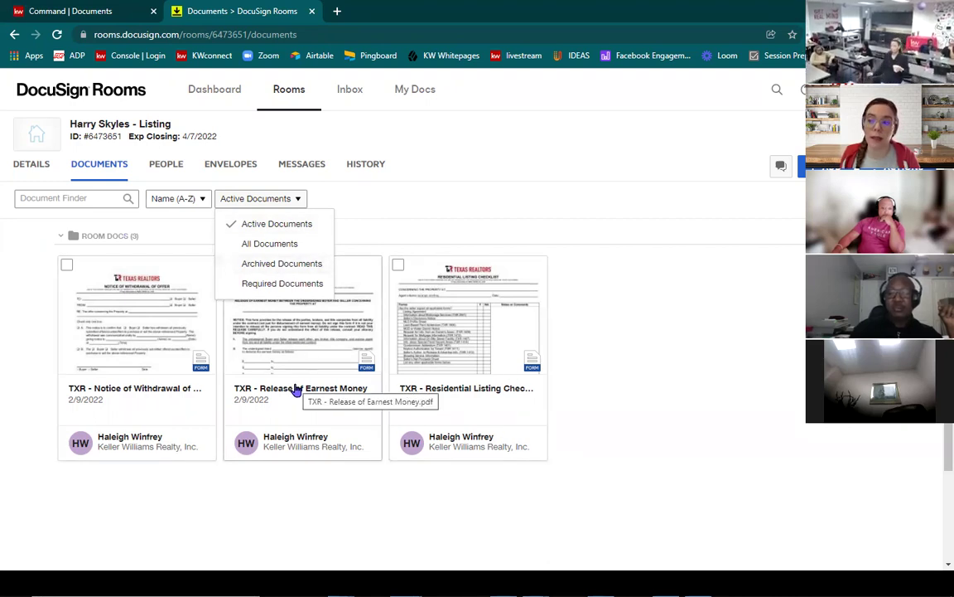
right_click(147, 304)
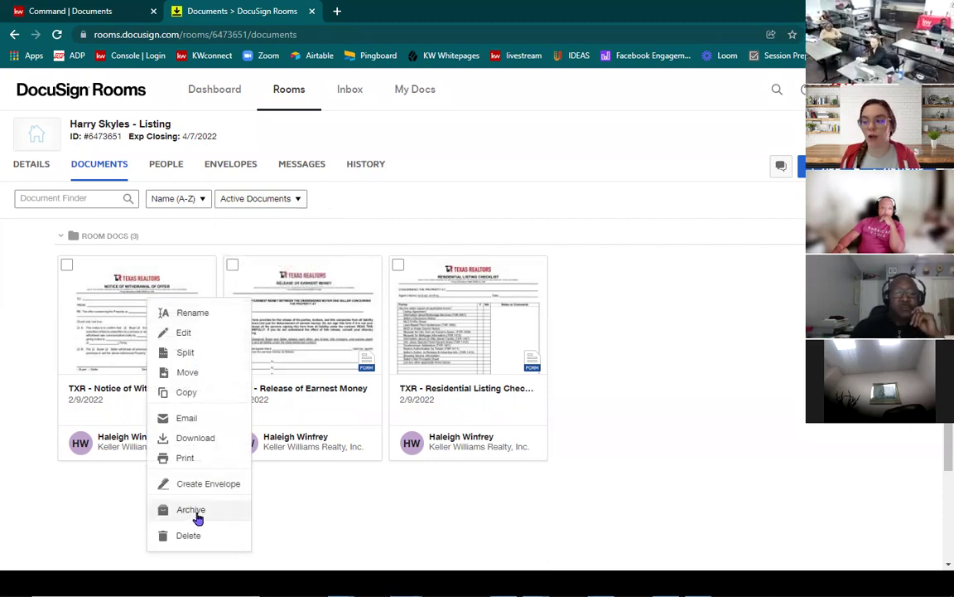
left_click(196, 514)
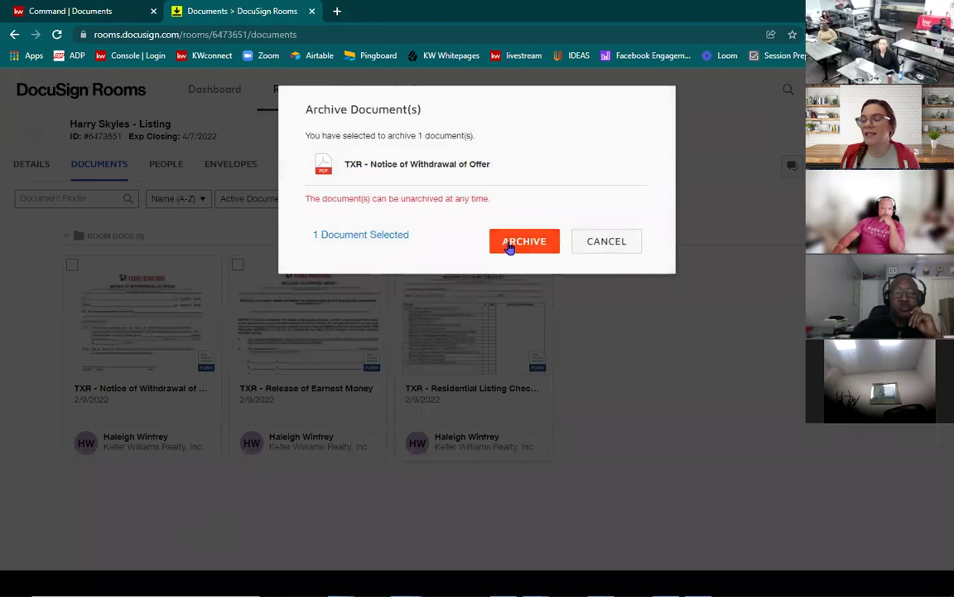
left_click(509, 247)
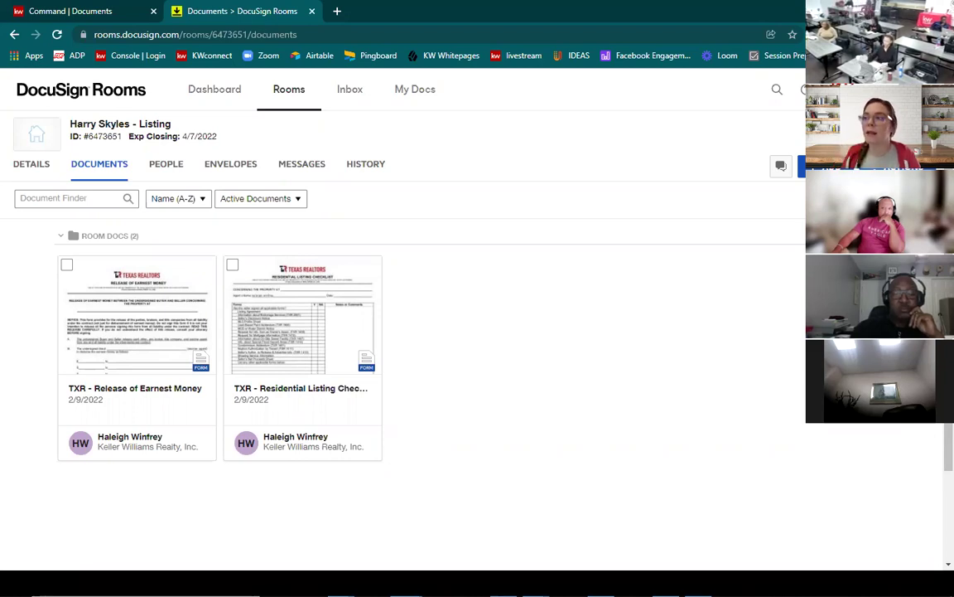
Step: Unarchive the Notice of Withdrawal of Offer from Archived Documents and return to Active Documents
left_click(263, 201)
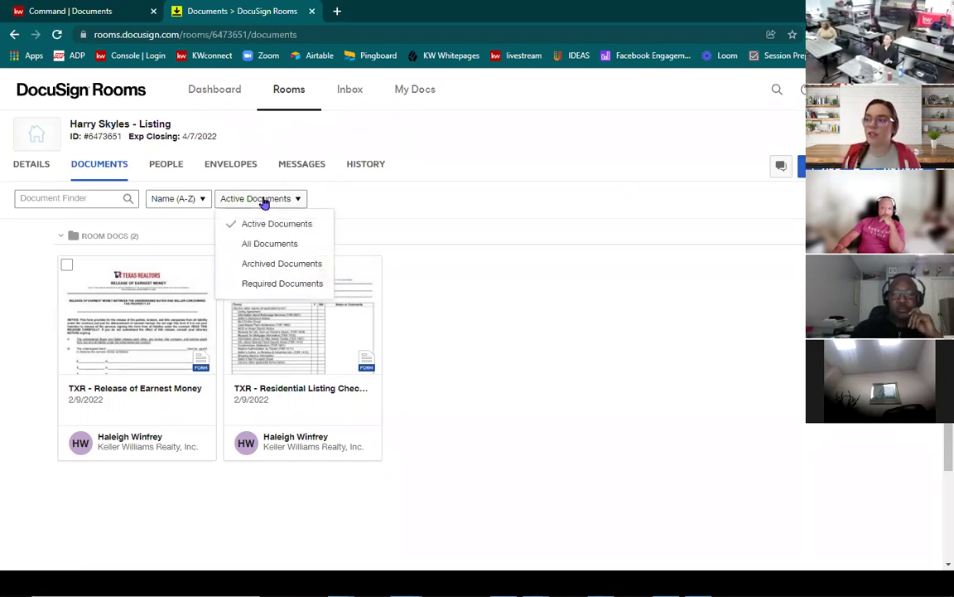
left_click(280, 264)
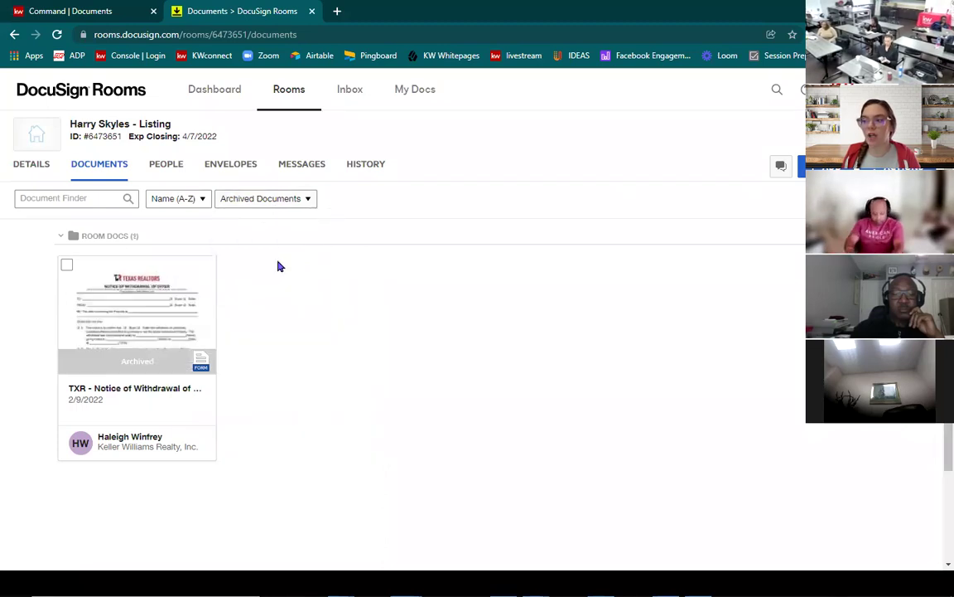
right_click(123, 278)
left_click(173, 463)
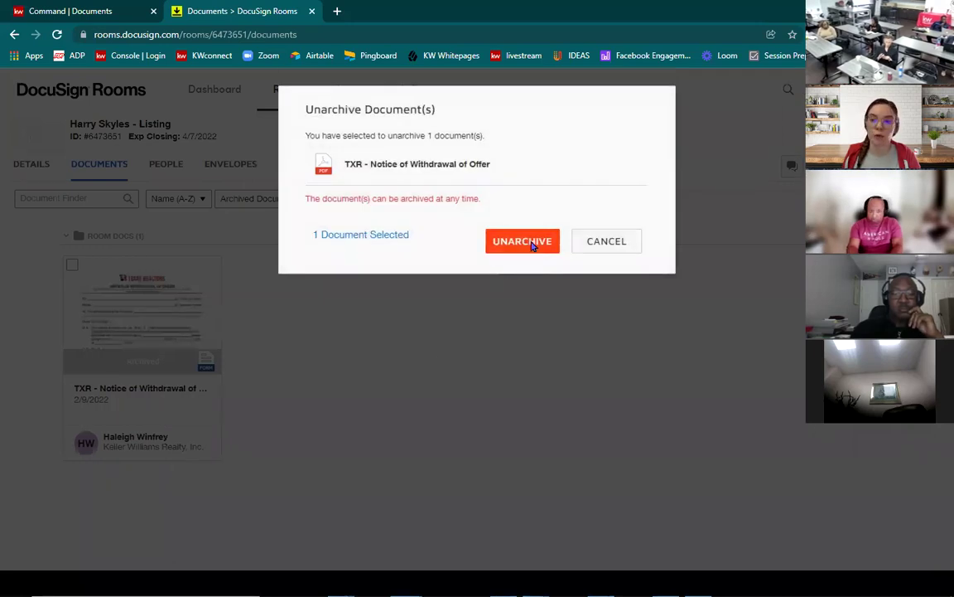
left_click(522, 242)
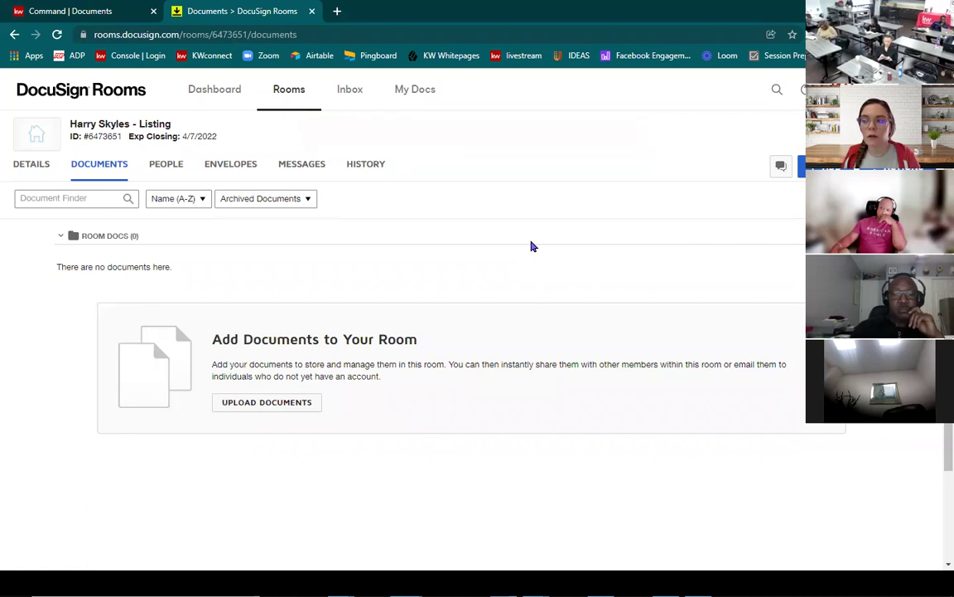
left_click(282, 201)
left_click(279, 221)
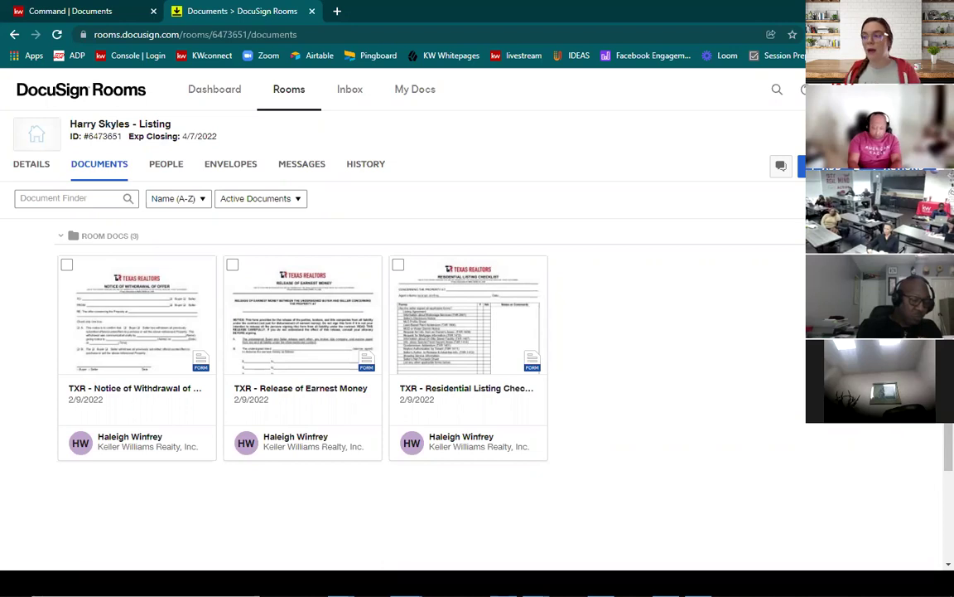
Step: Check the Notice of Withdrawal of Offer and Release of Earnest Money document cards
left_click(66, 266)
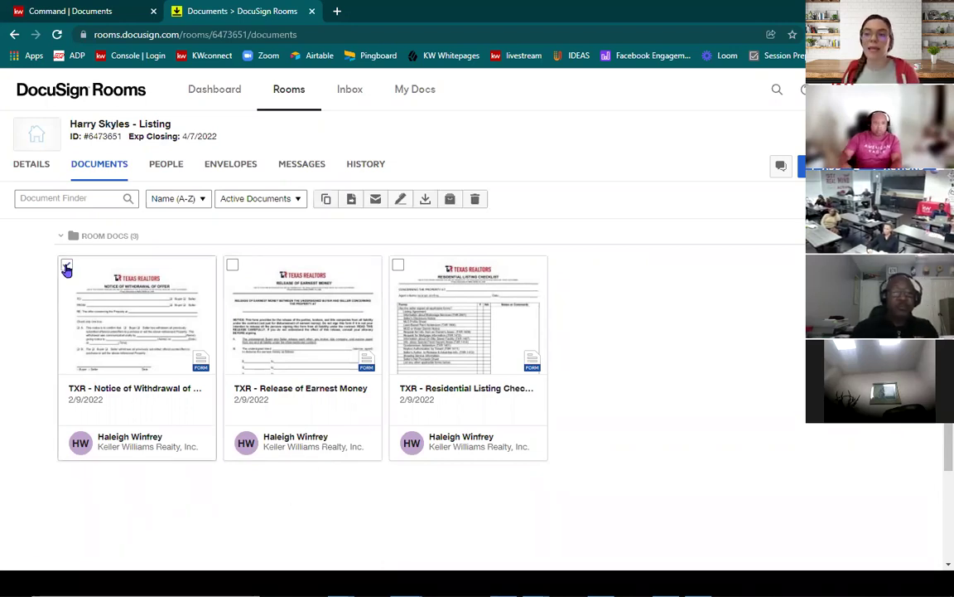
left_click(233, 267)
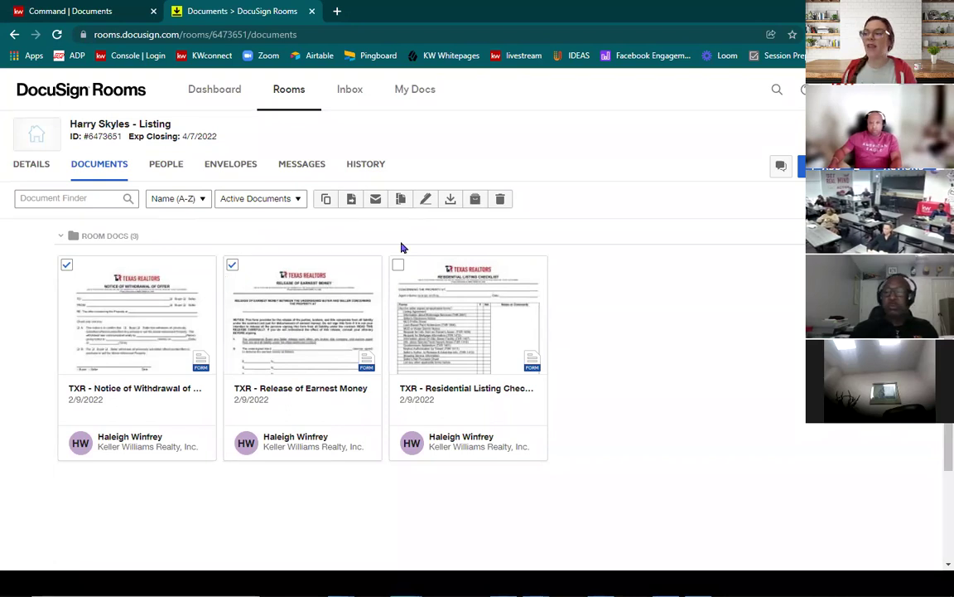
Step: Start an envelope from the two selected forms and rename it 'Listing- RoE, NoW'
left_click(424, 202)
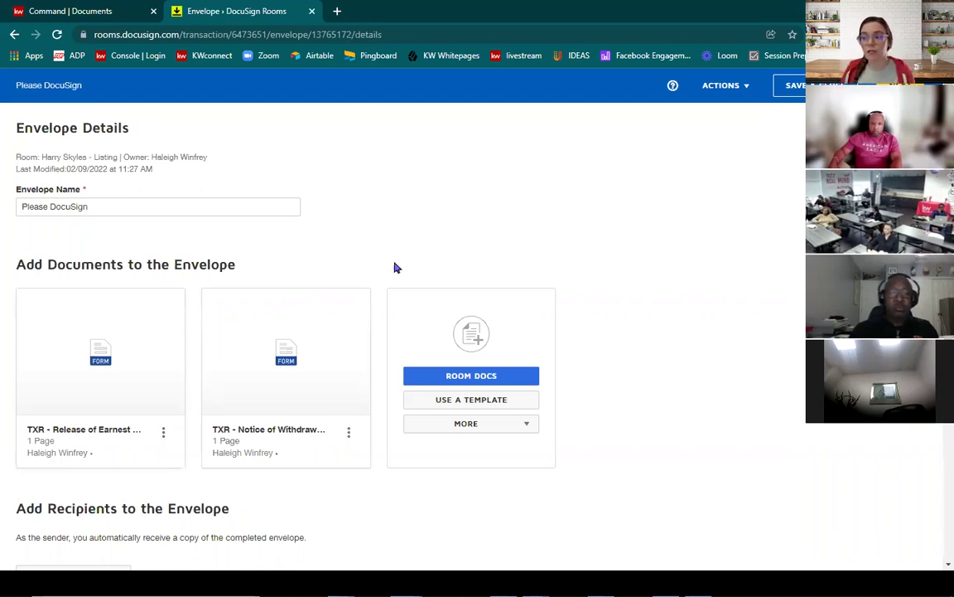
left_click_drag(132, 206, 12, 206)
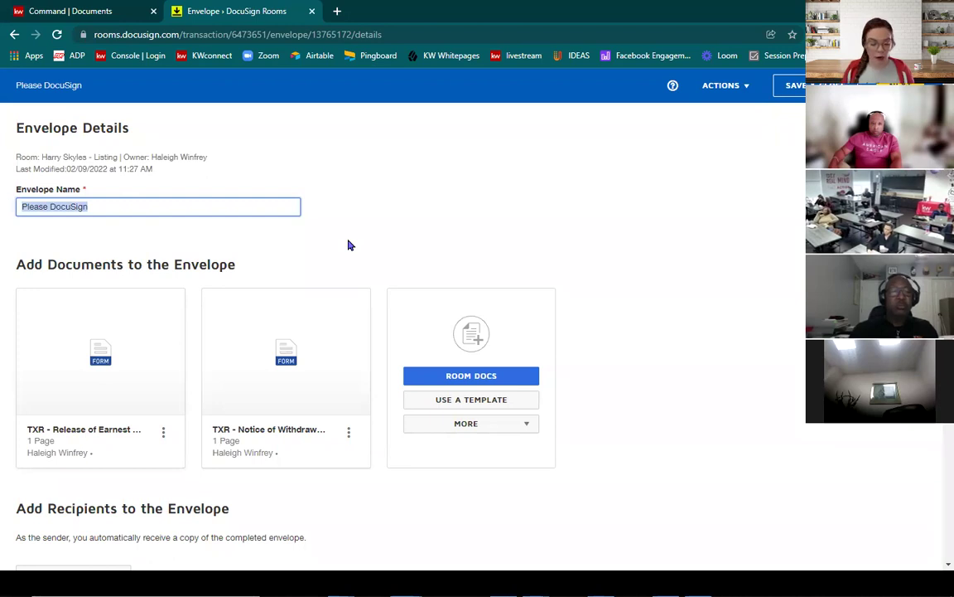
type("Listing")
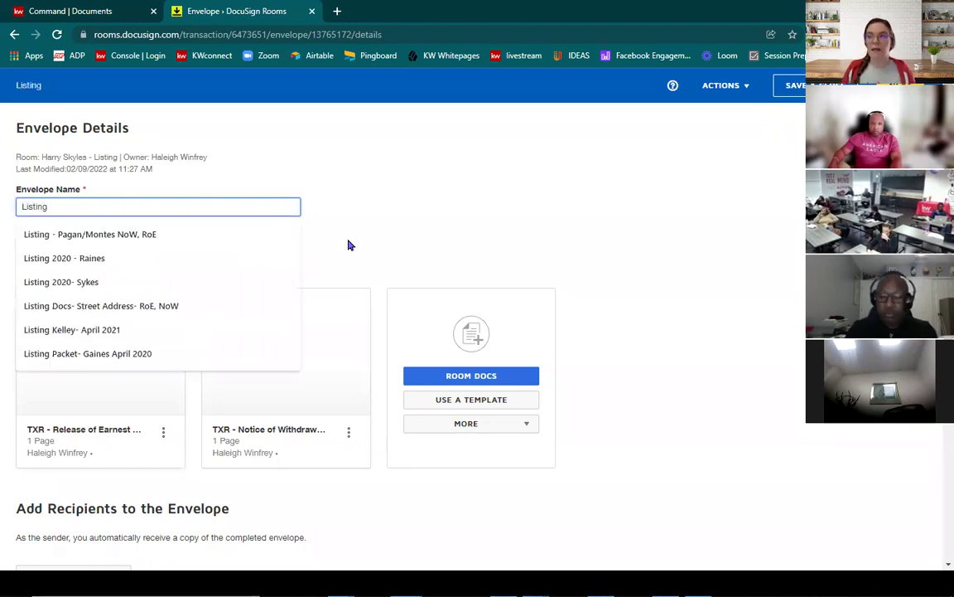
type("-")
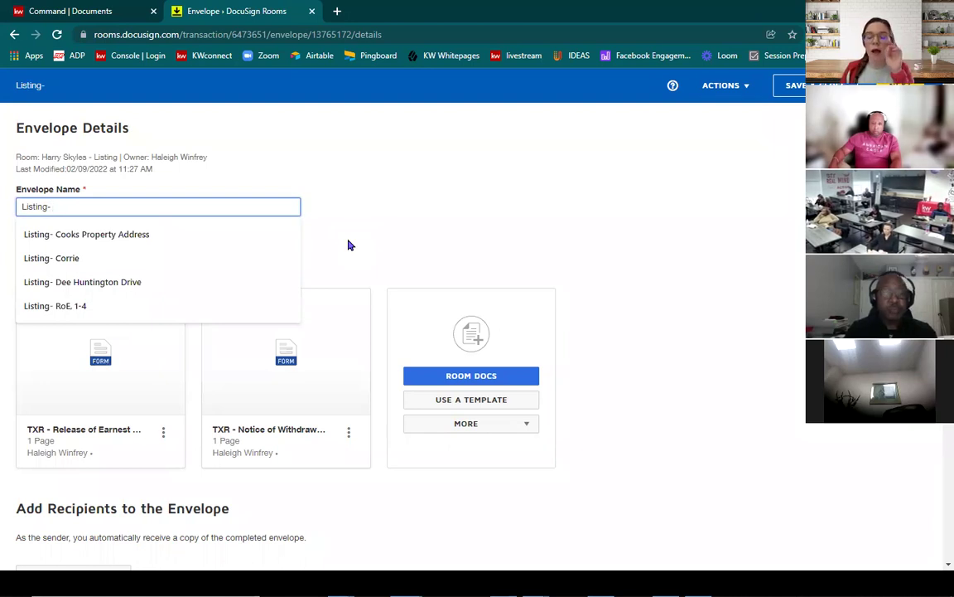
type("RoE")
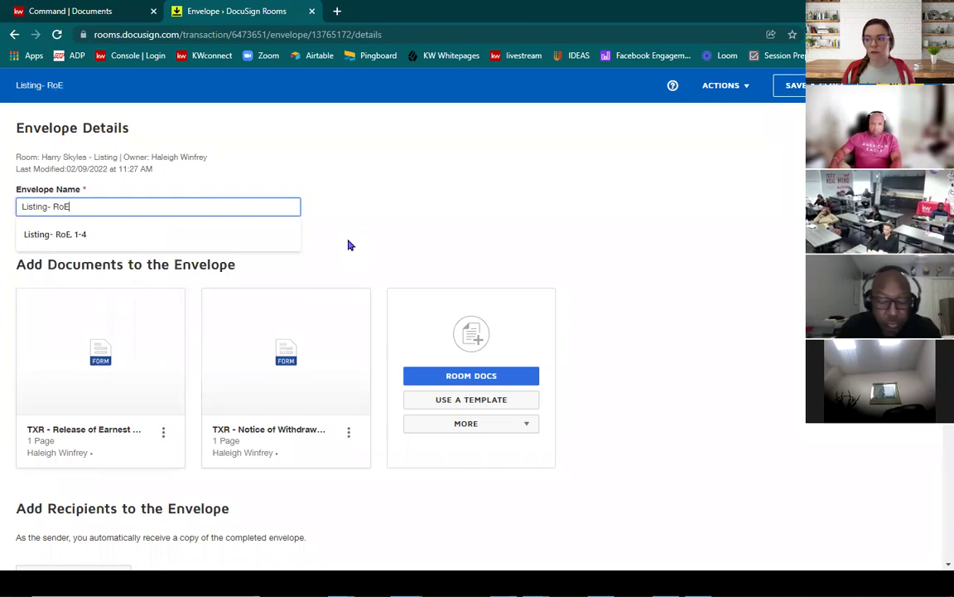
type(", NoW")
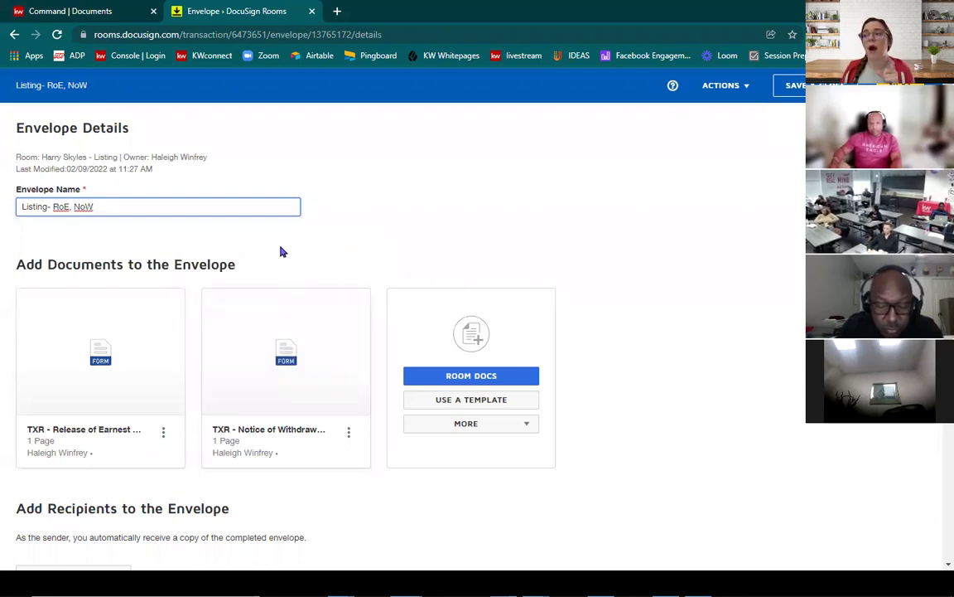
scroll(280, 252, "down", 3)
Step: Add recipients from the Pre-Tagged Roles list showing the buyer, seller and broker roles
scroll(280, 252, "down", 1)
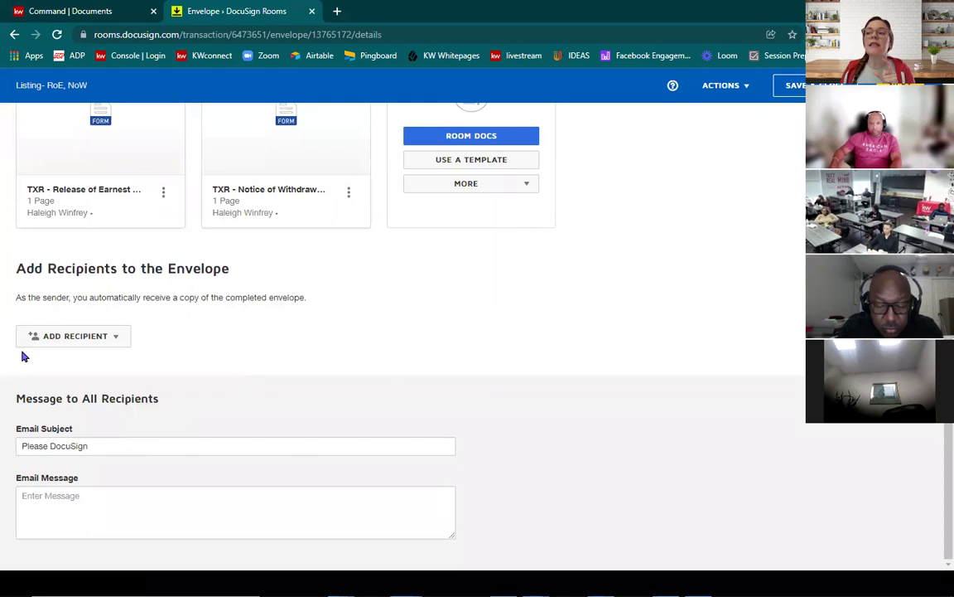
left_click(73, 340)
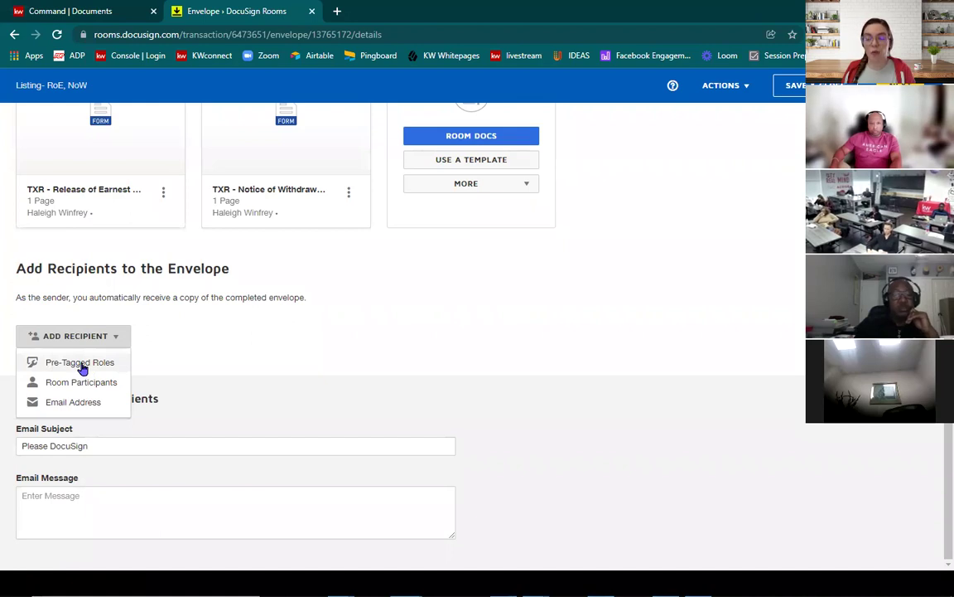
left_click(82, 365)
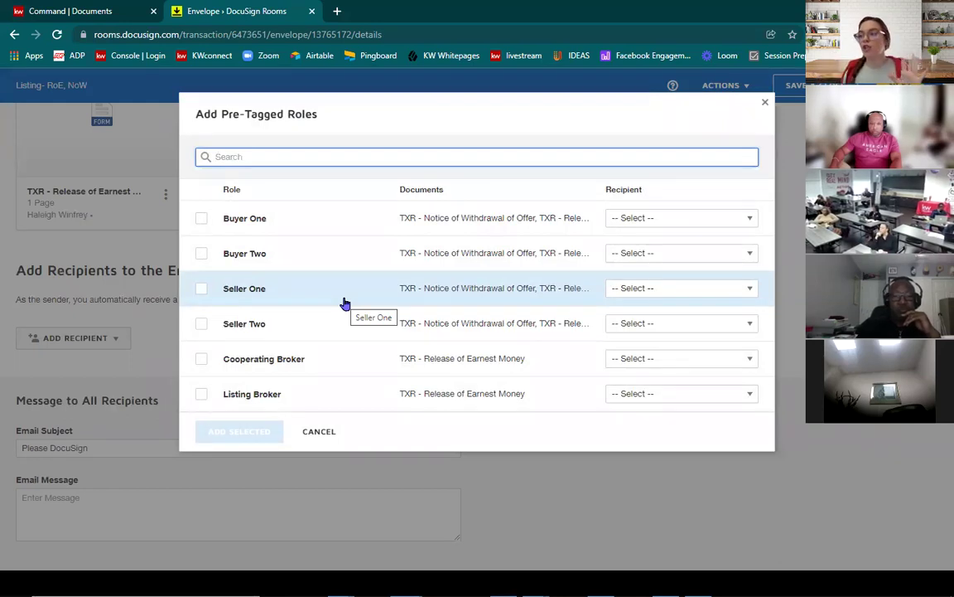
Step: Assign the room's seller to Seller One and the agent's contact to Seller Two, then add both
left_click(646, 296)
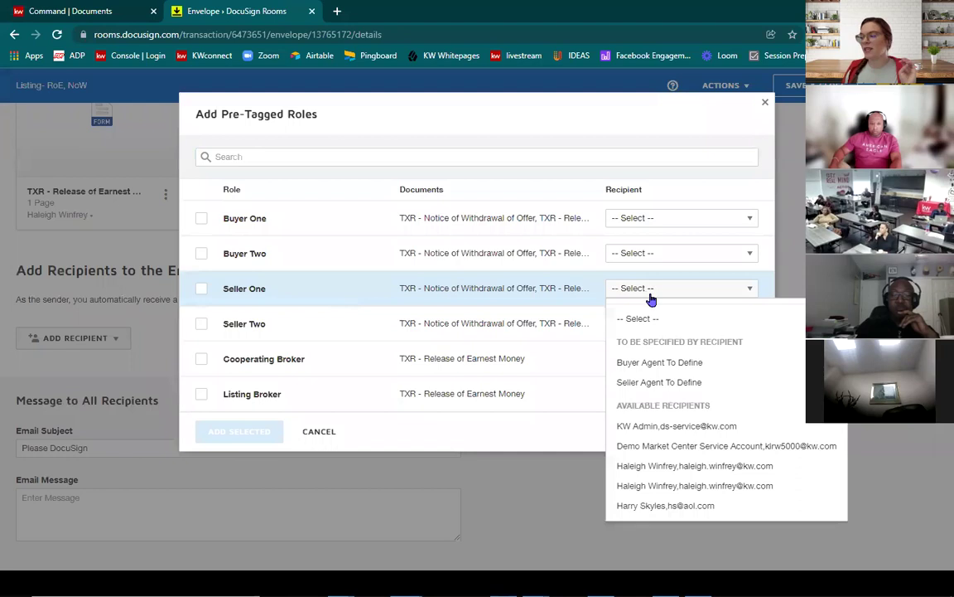
left_click(651, 507)
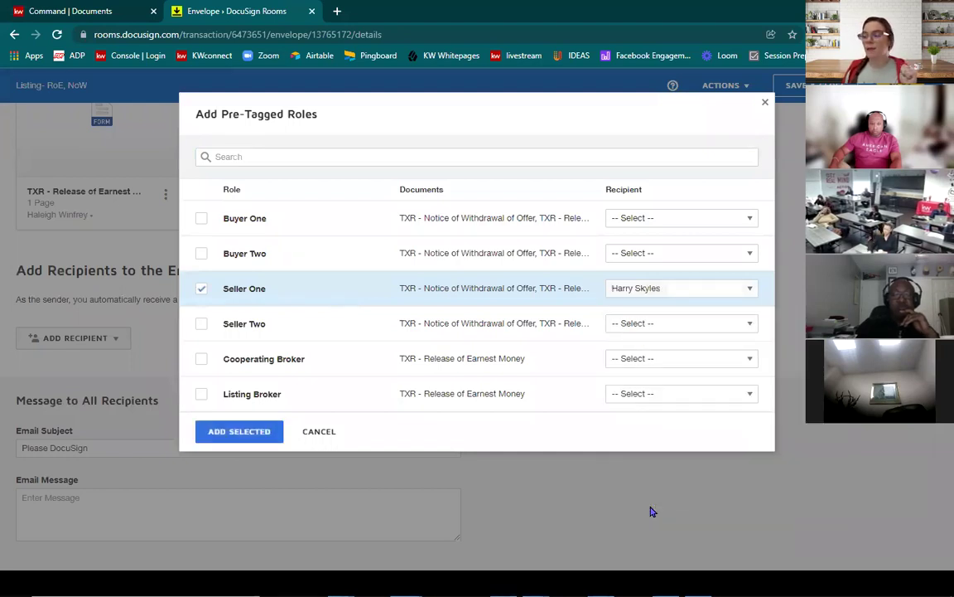
left_click(645, 325)
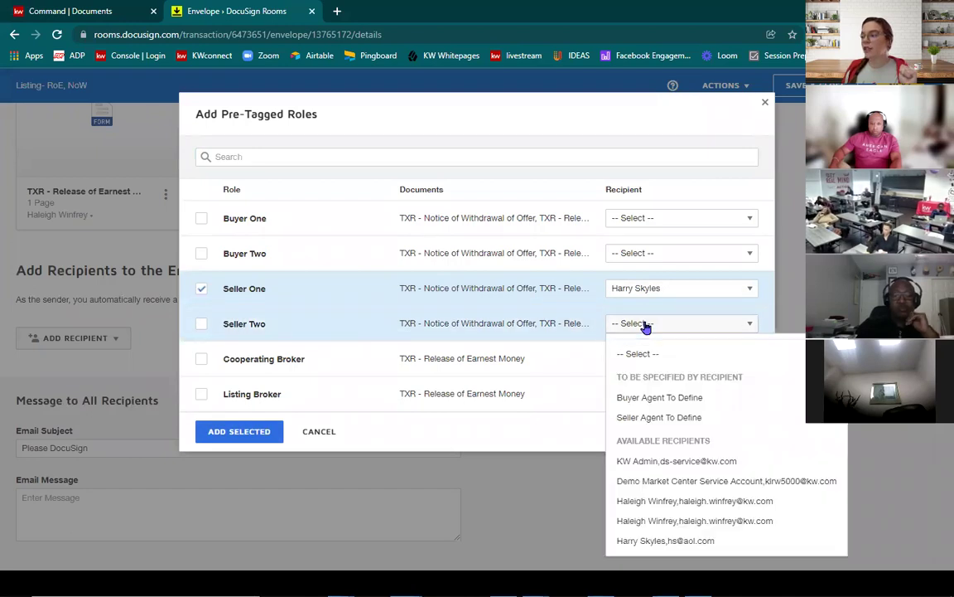
left_click(664, 522)
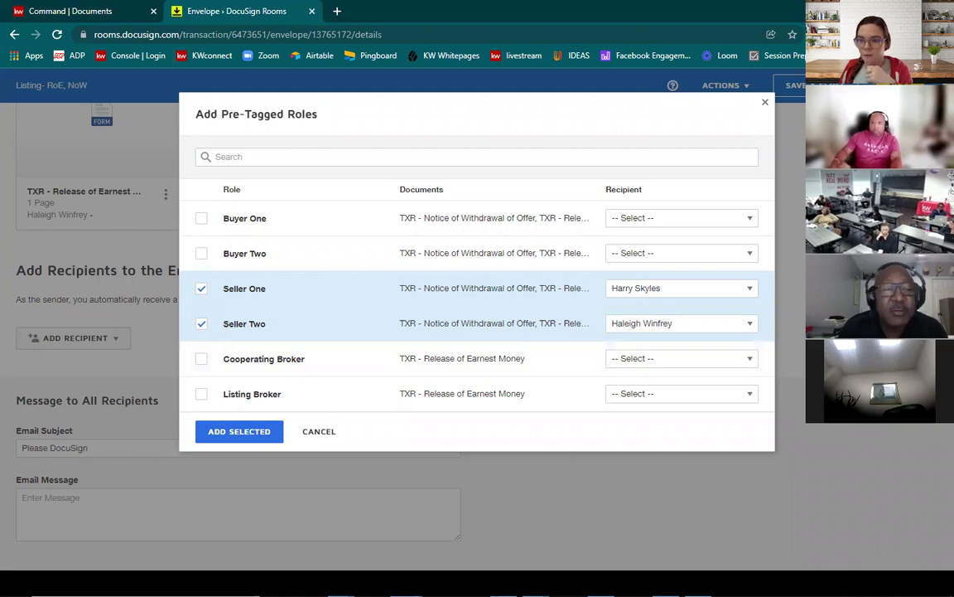
left_click(236, 433)
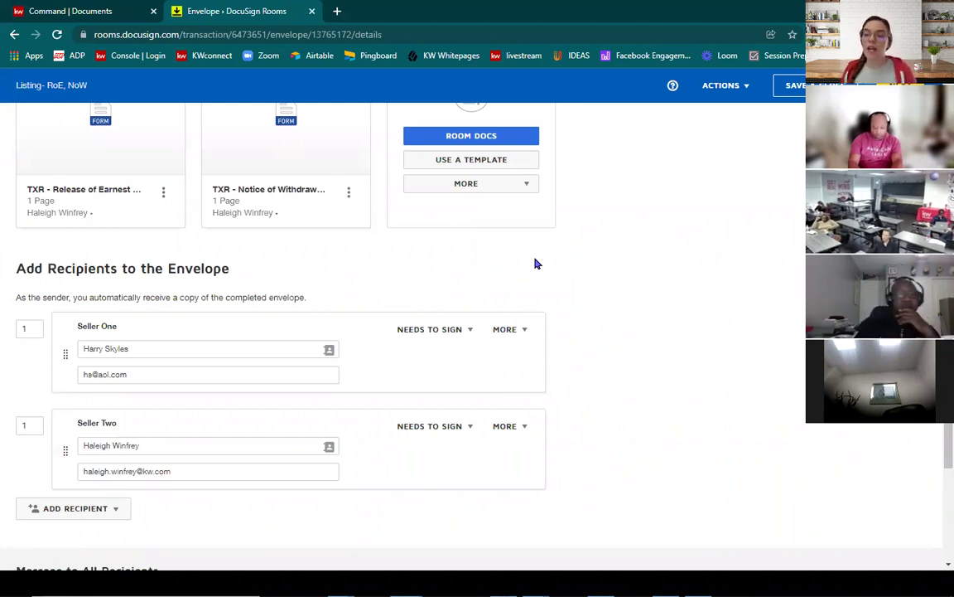
Step: Change Seller Two's signing order to 2 so they sign after Seller One
left_click(33, 423)
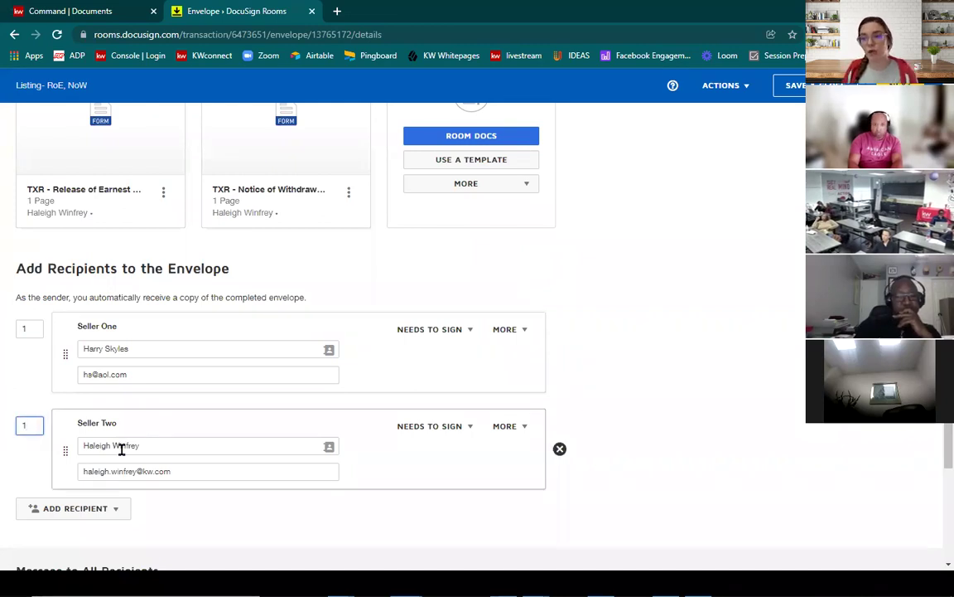
key("BackSpace")
type("2")
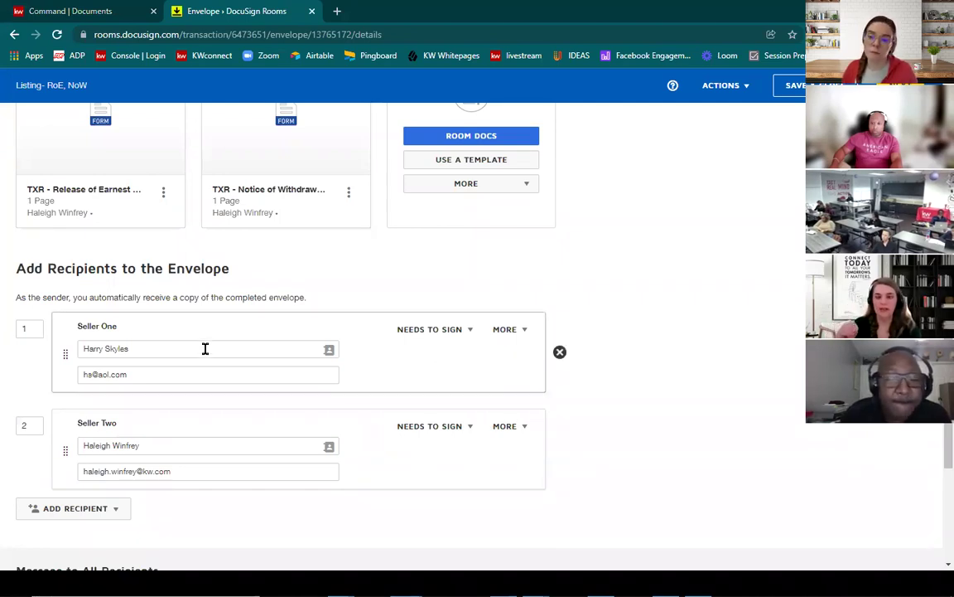
scroll(205, 349, "down", 2)
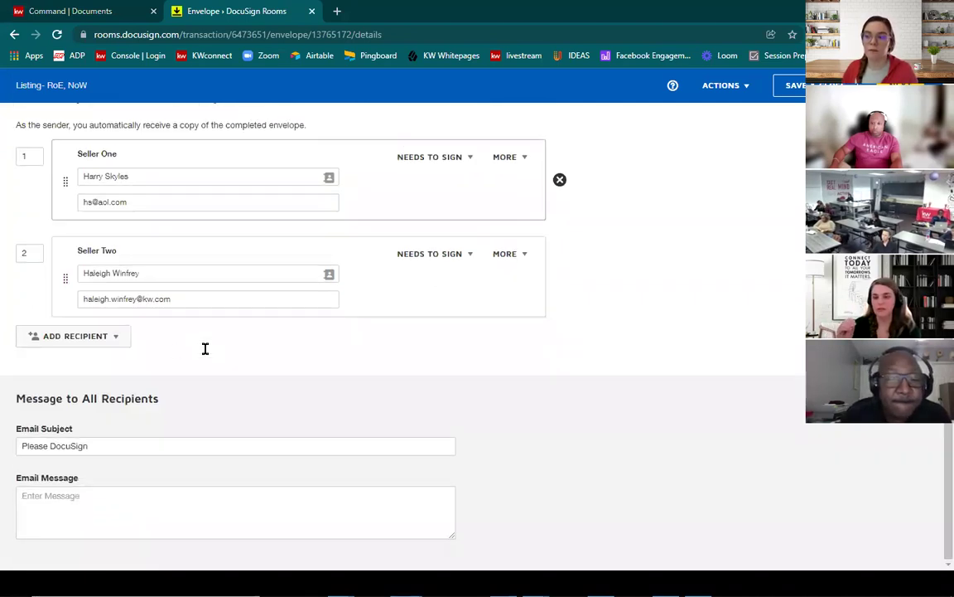
left_click(116, 341)
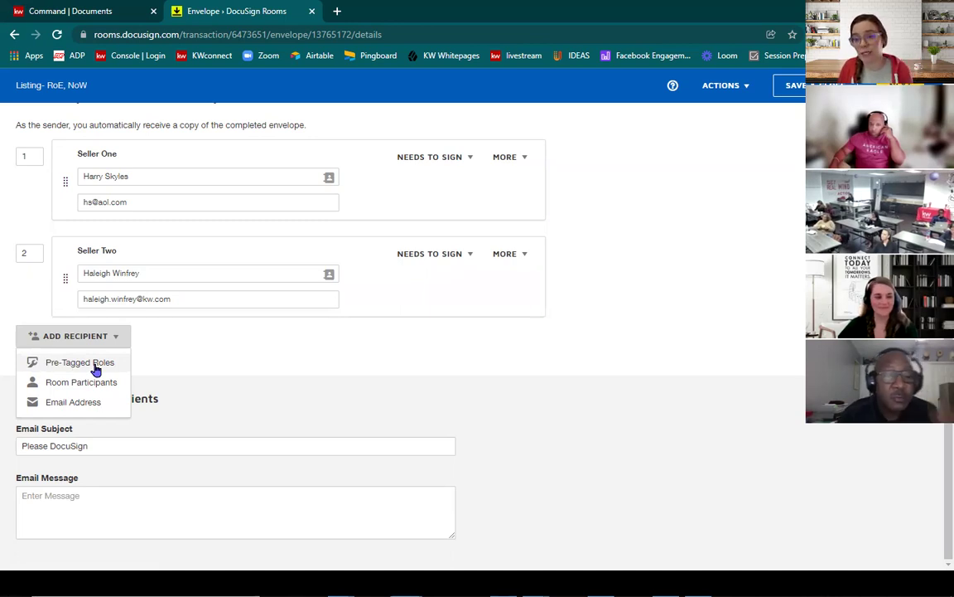
Step: Add a third recipient by e-mail, enter their full name, and set them to Receives a Copy
left_click(75, 402)
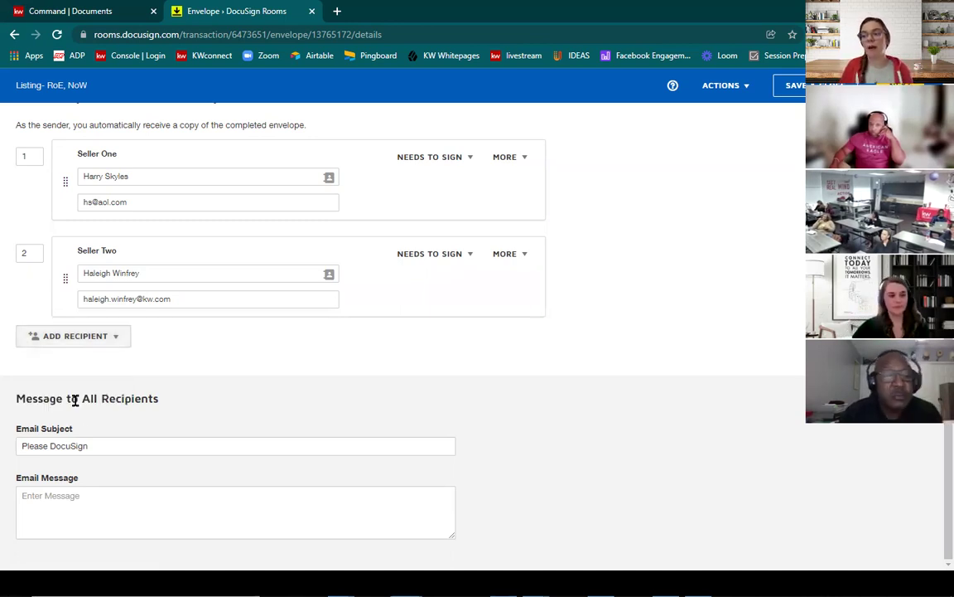
left_click(182, 348)
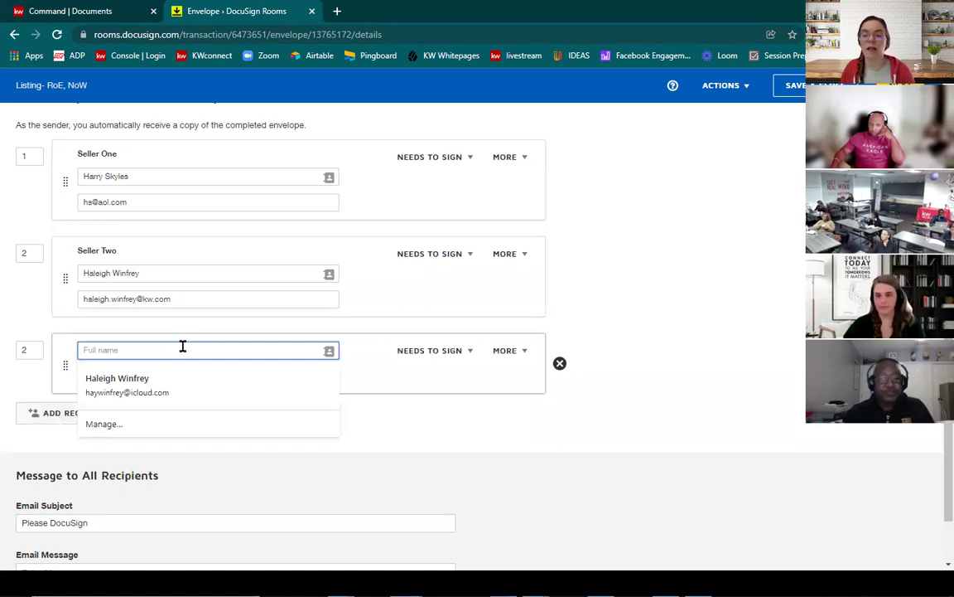
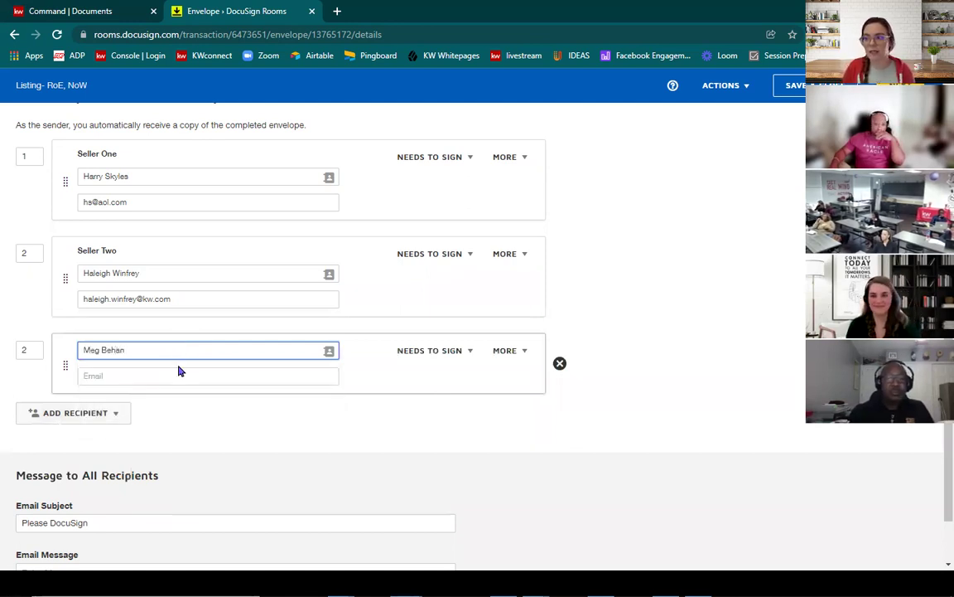
left_click(177, 375)
left_click(432, 350)
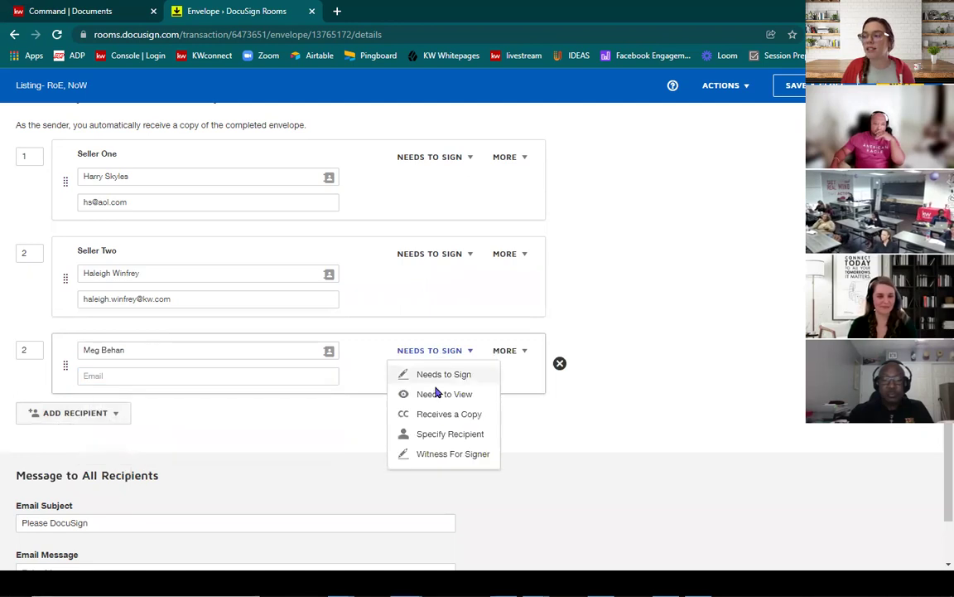
left_click(446, 413)
Step: Dismiss the email suggestions and set the copy recipient's signing order to 3
left_click(258, 378)
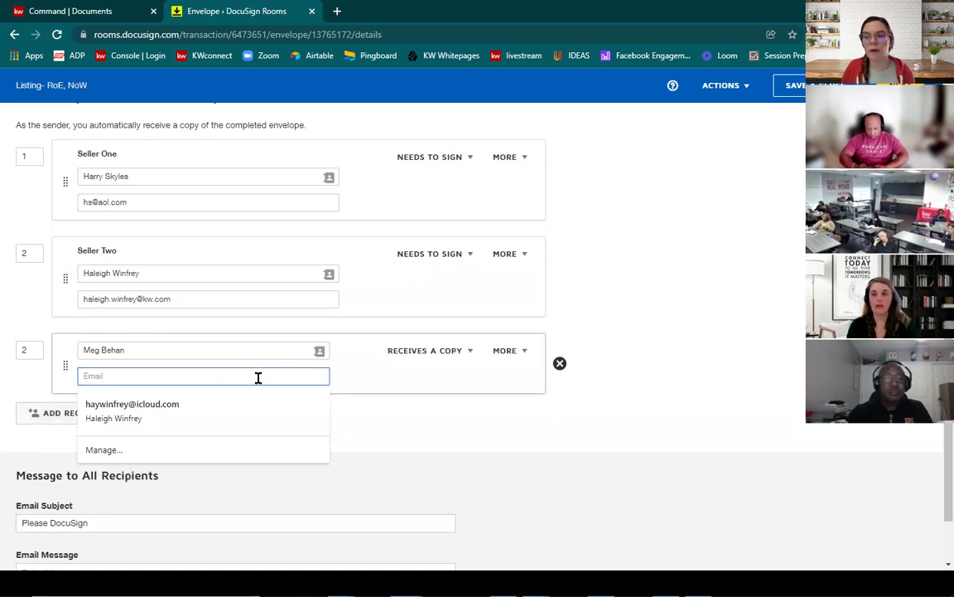
left_click(419, 430)
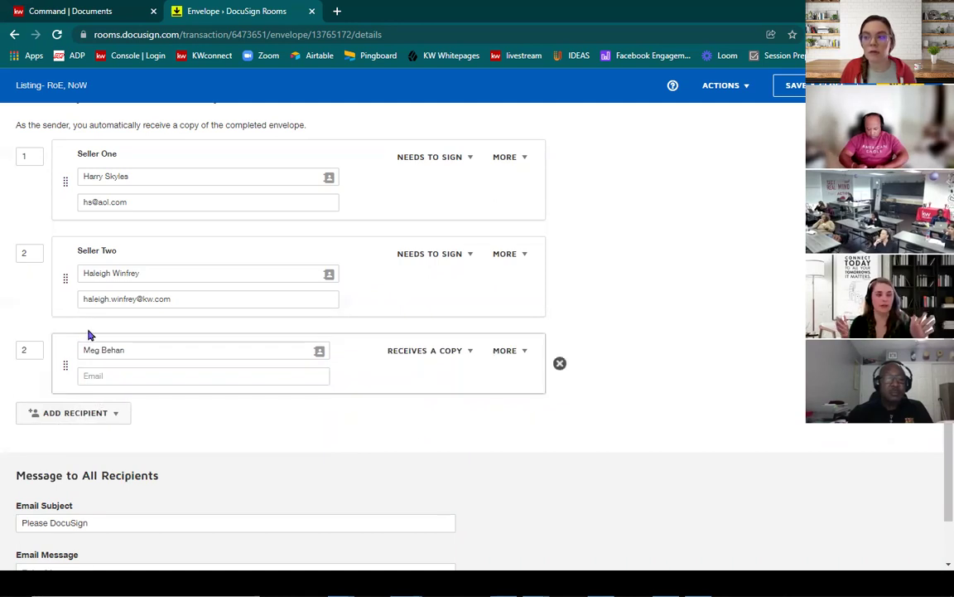
left_click(34, 349)
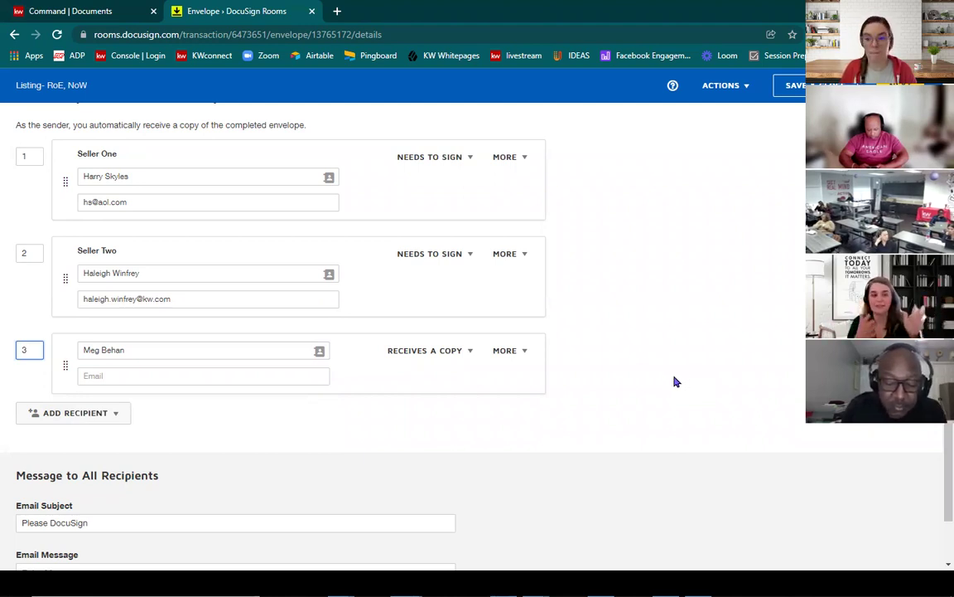
left_click(74, 416)
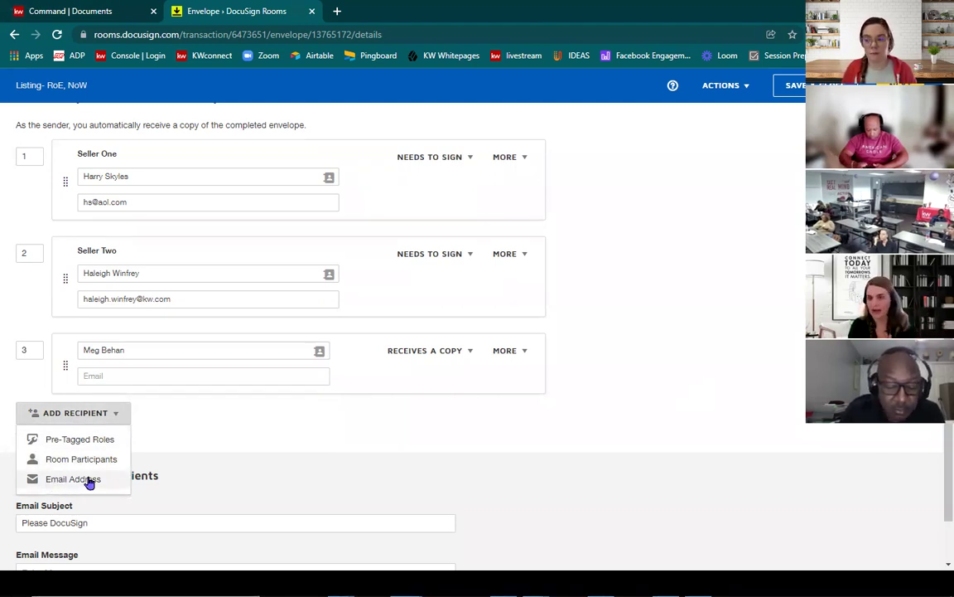
left_click(659, 332)
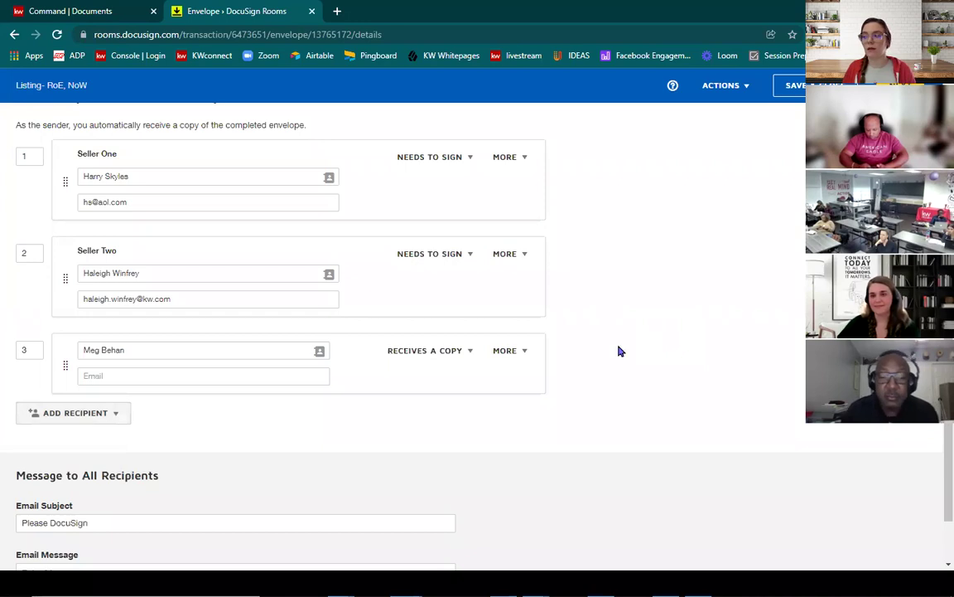
Step: Delete the copy-only third recipient so only Seller One and Seller Two remain as signers
left_click(560, 364)
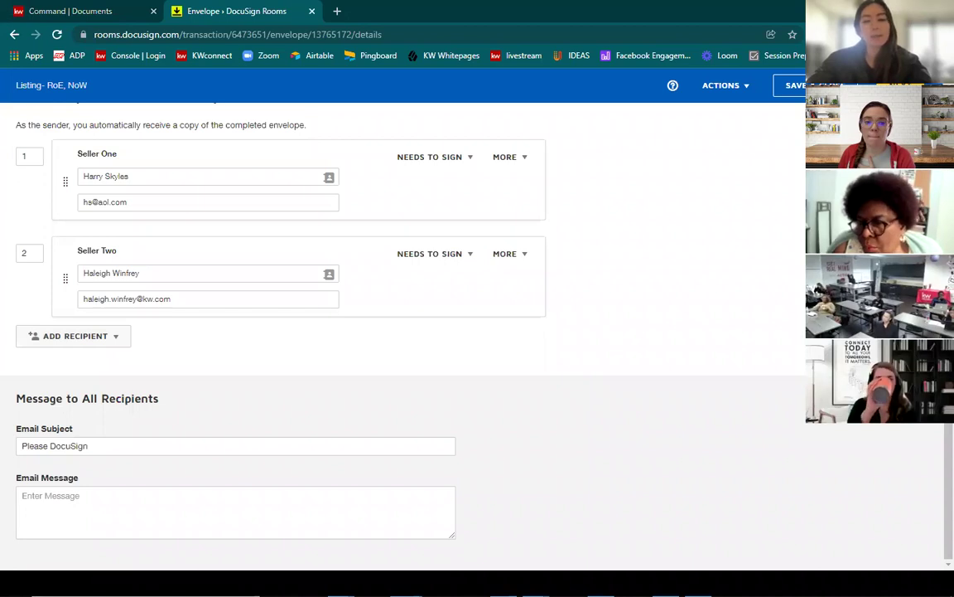
left_click(60, 337)
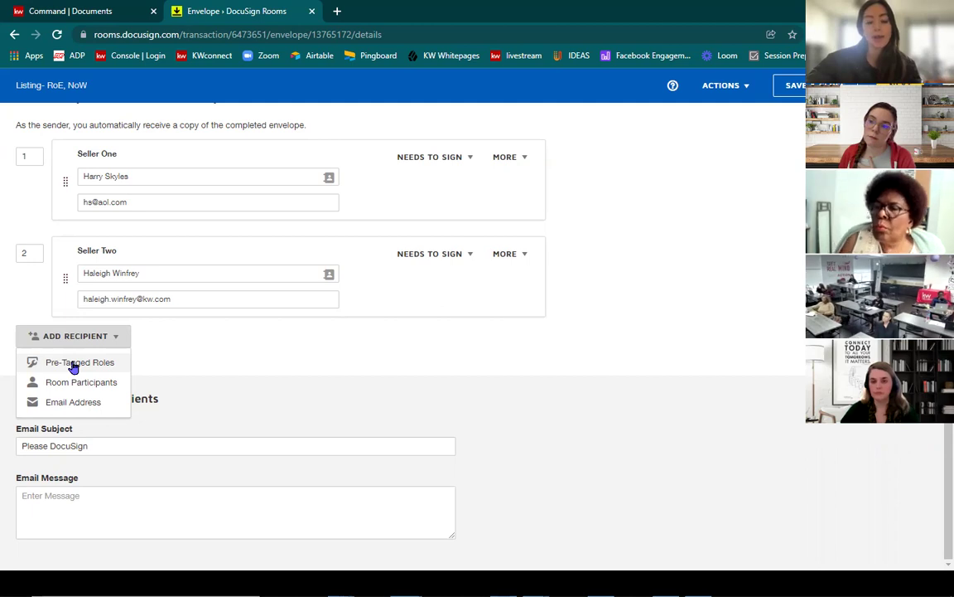
left_click(302, 377)
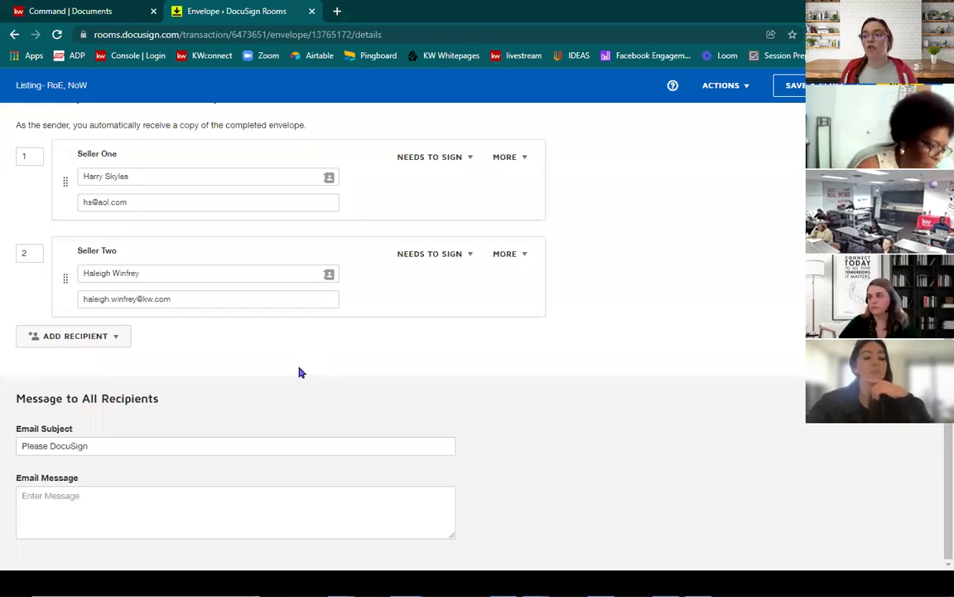
Step: Scroll through the Listing- RoE, NoW envelope details in the listing room
scroll(300, 373, "up", 2)
scroll(331, 331, "up", 3)
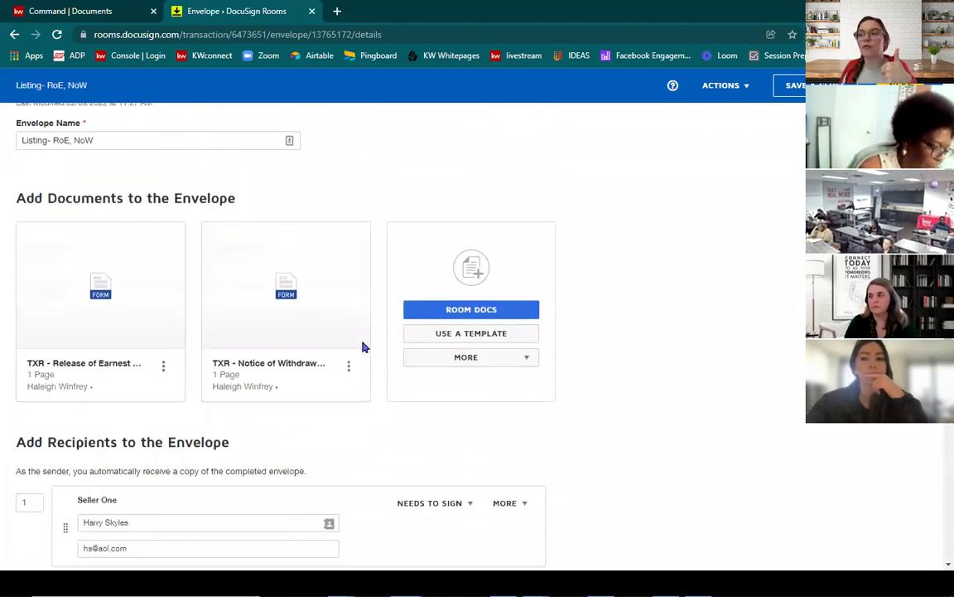
scroll(249, 313, "down", 5)
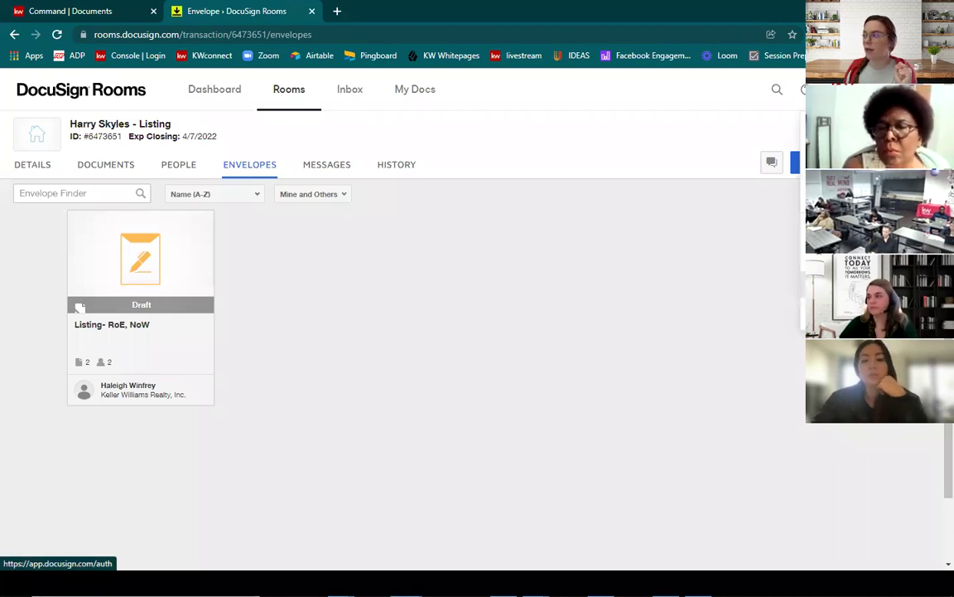
Step: Switch to DocuSign eSignature and show the Drafts list under Manage
left_click(80, 306)
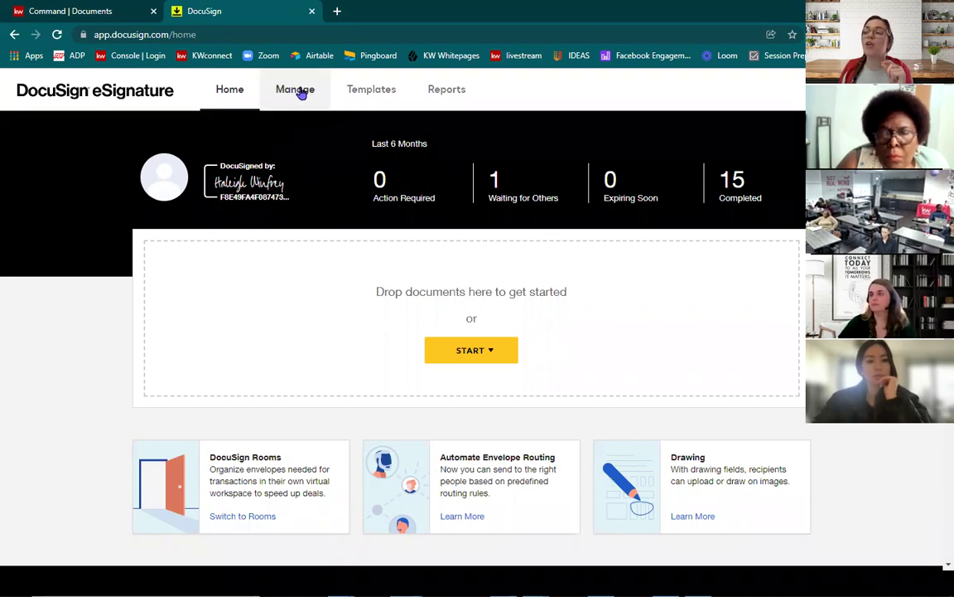
left_click(300, 93)
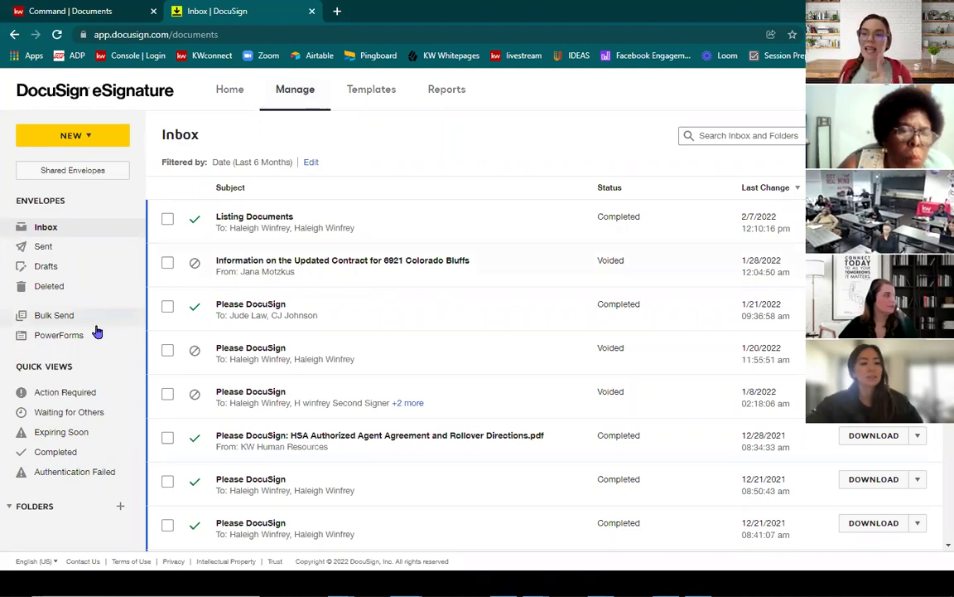
left_click(51, 270)
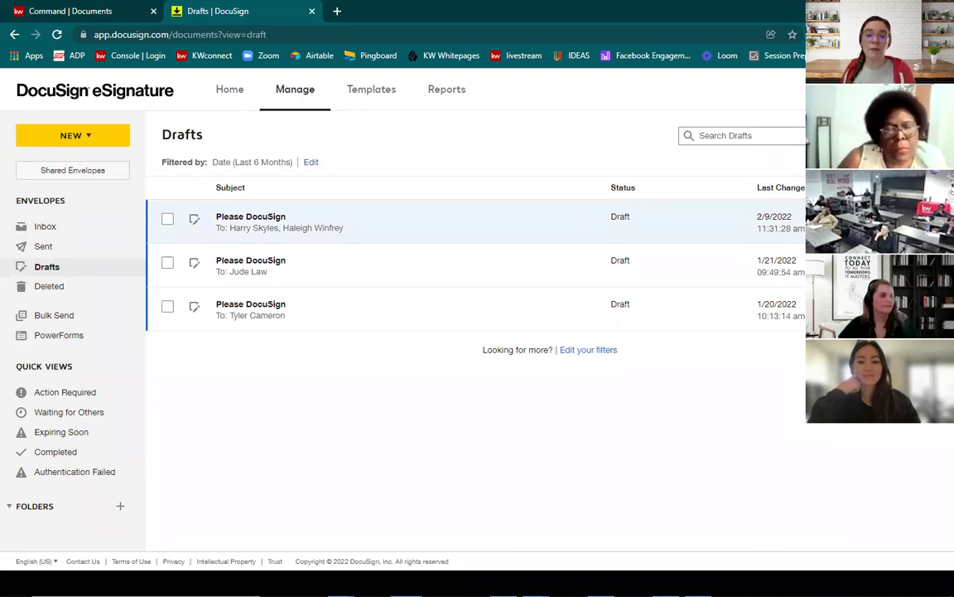
Step: Open the newest Please DocuSign draft and make Seller One and Seller Two In Person Signers
left_click(250, 220)
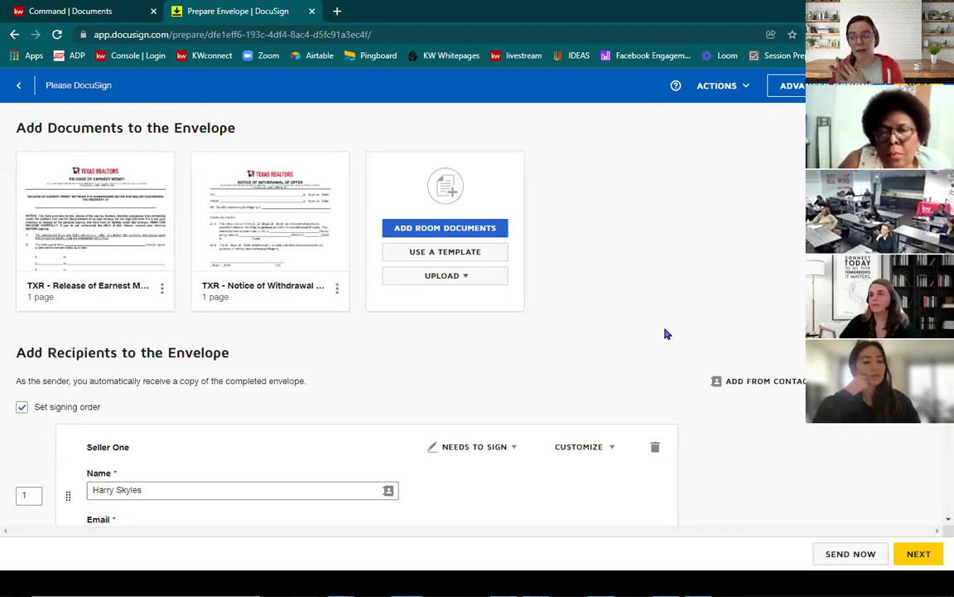
scroll(602, 308, "down", 2)
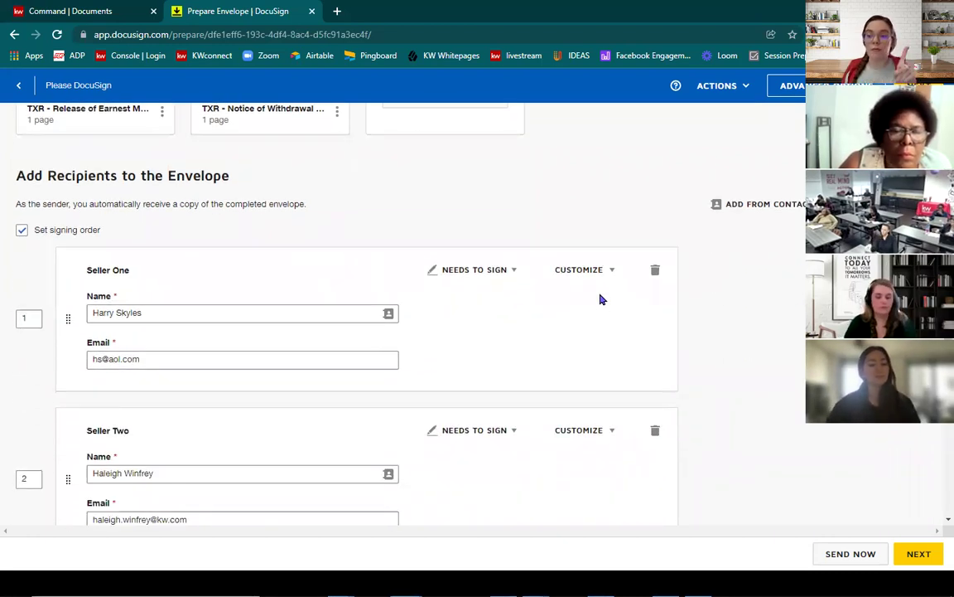
left_click(489, 277)
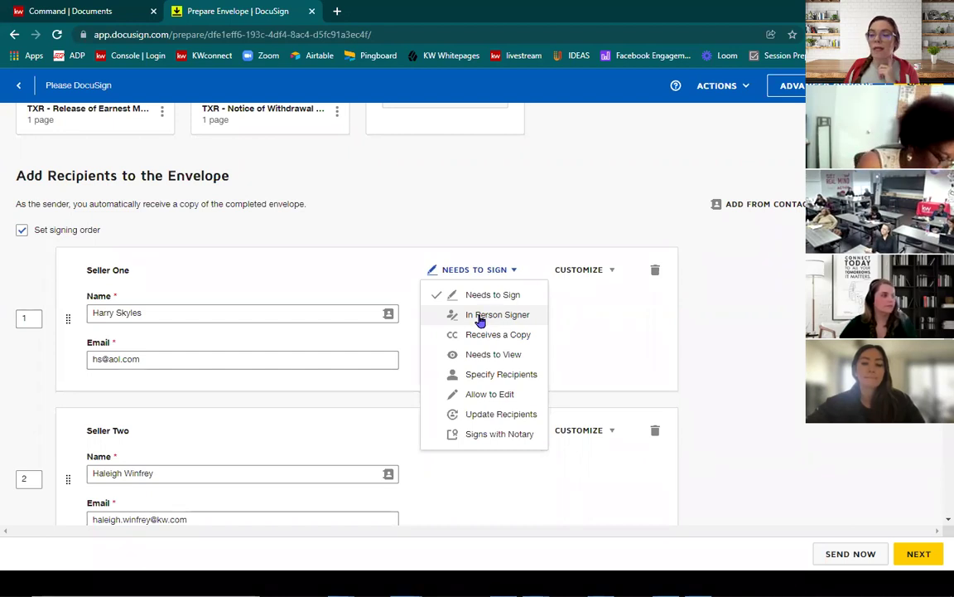
left_click(497, 315)
left_click(482, 457)
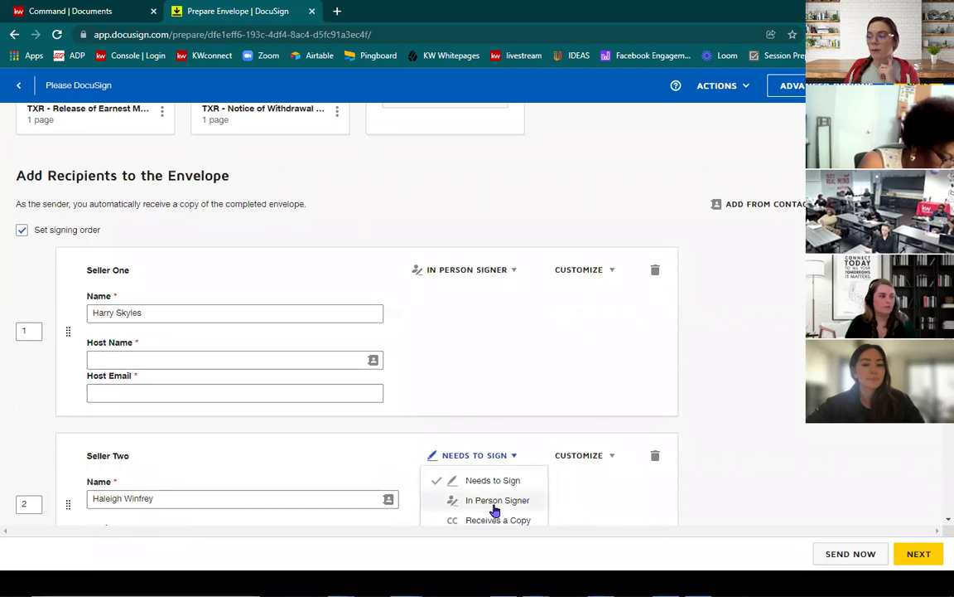
left_click(500, 501)
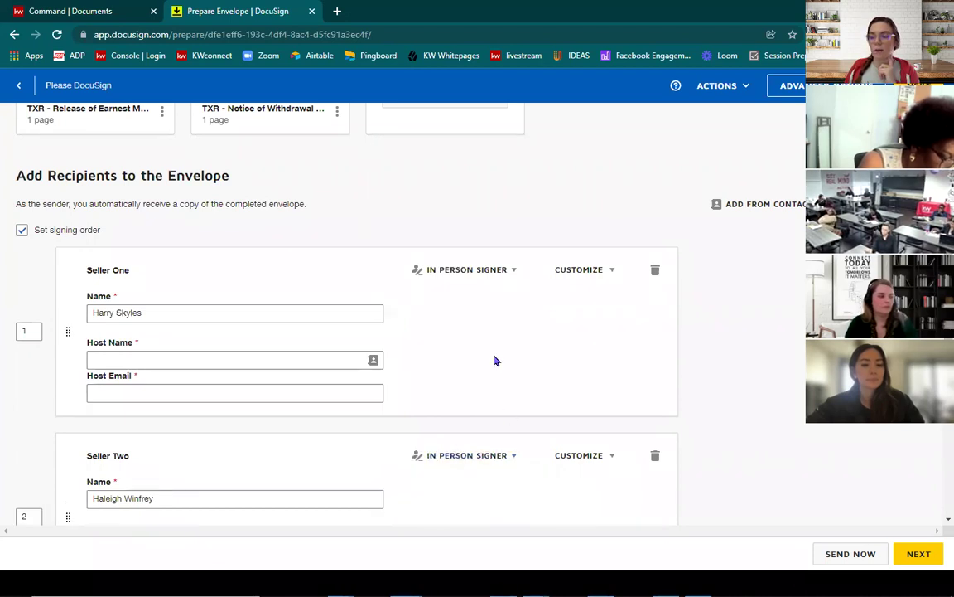
scroll(494, 359, "down", 3)
scroll(495, 359, "up", 2)
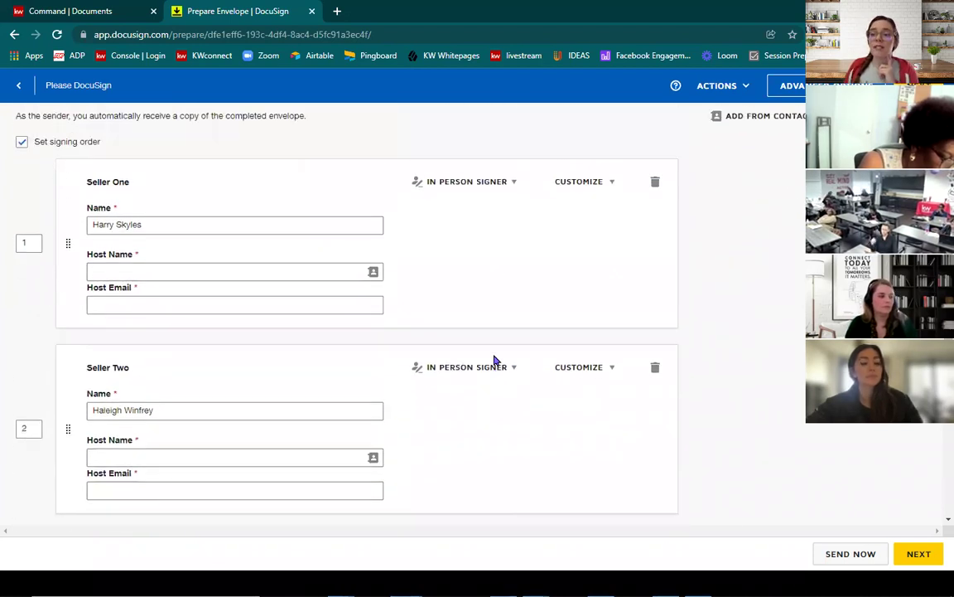
Step: Fill in the agent's name and email as host for both Seller One and Seller Two
left_click(275, 276)
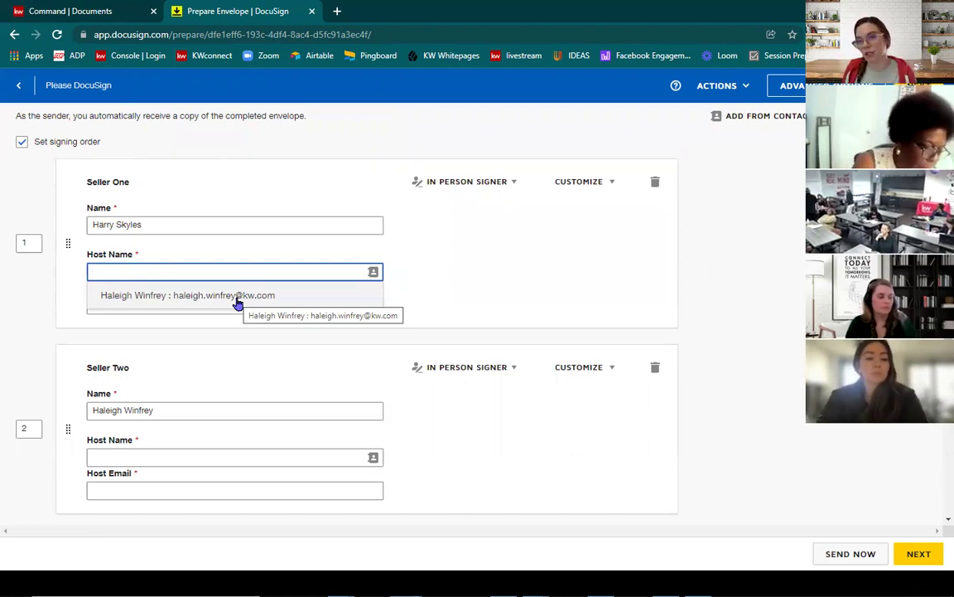
left_click(239, 297)
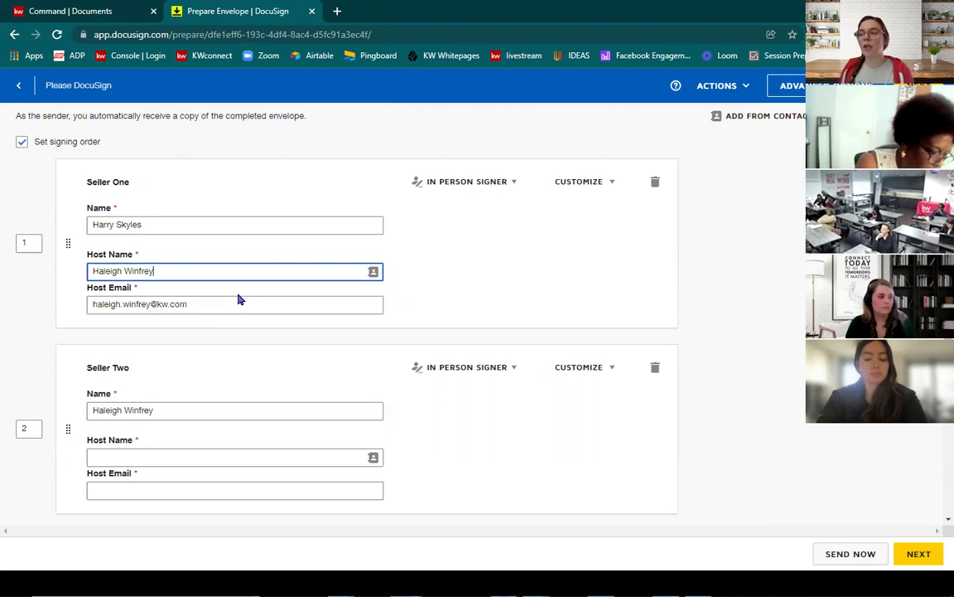
left_click(169, 456)
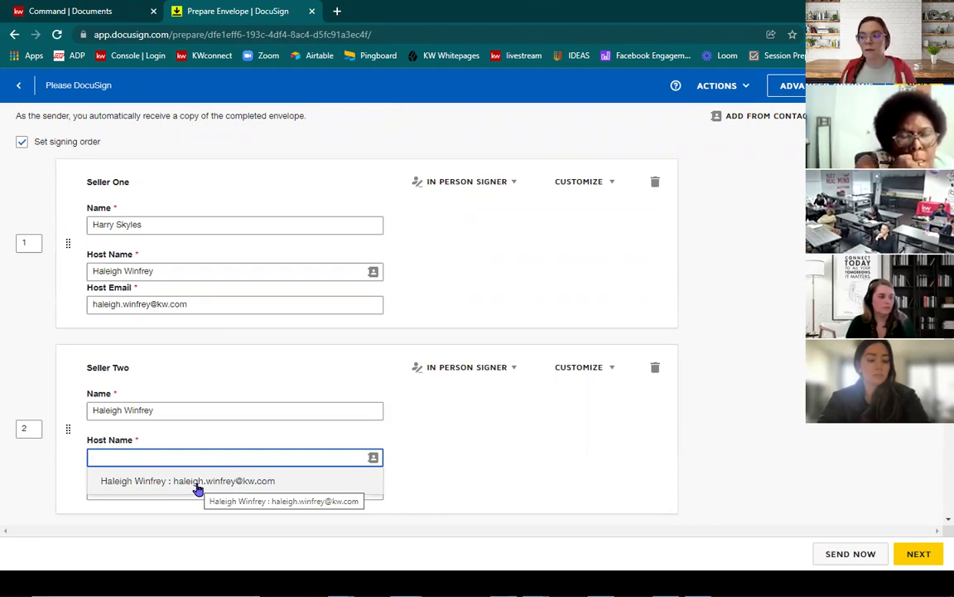
left_click(197, 482)
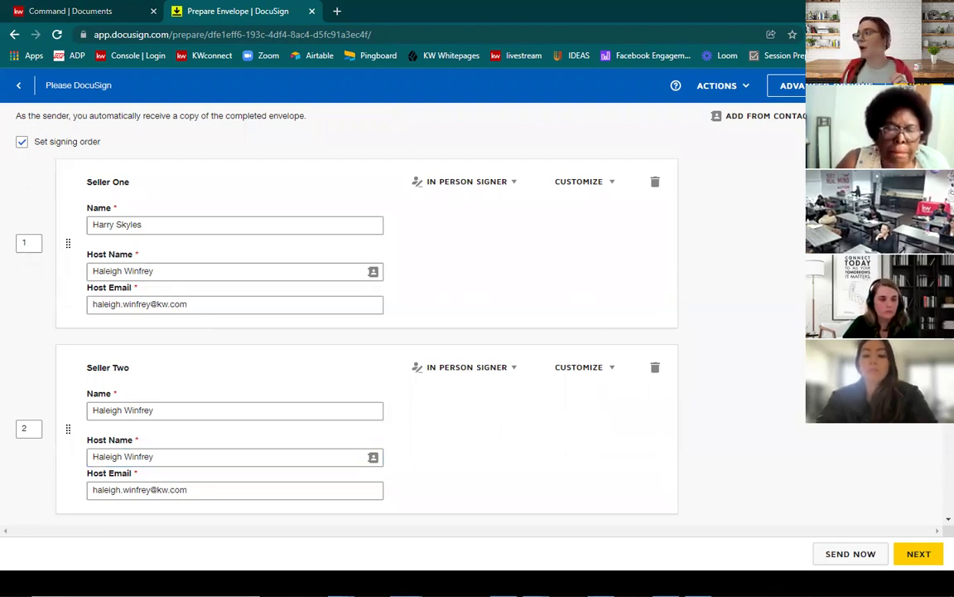
Step: Advance to field placement and review both sellers' Sign and Date Signed fields on Release of Earnest Money
left_click(918, 553)
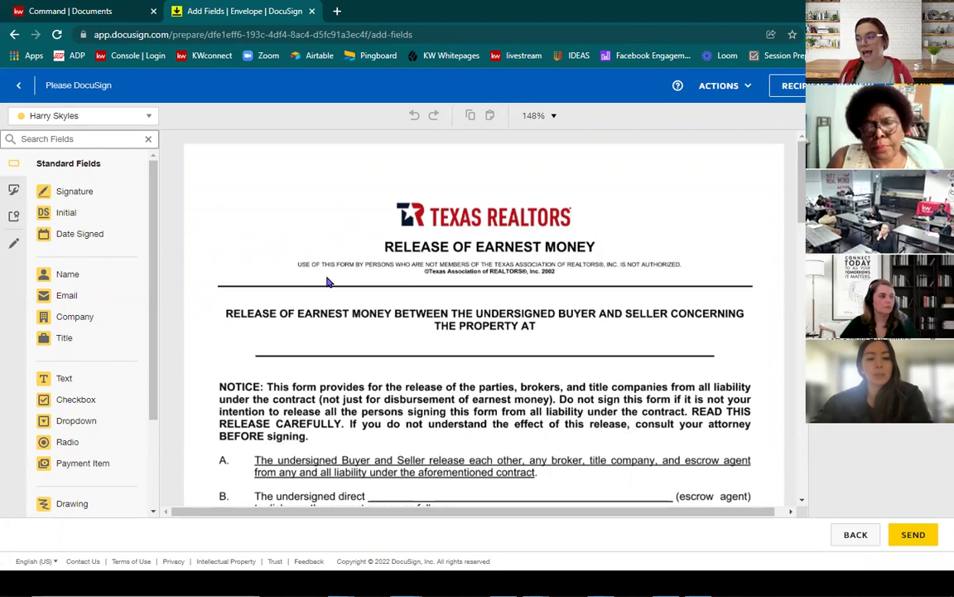
scroll(327, 282, "down", 4)
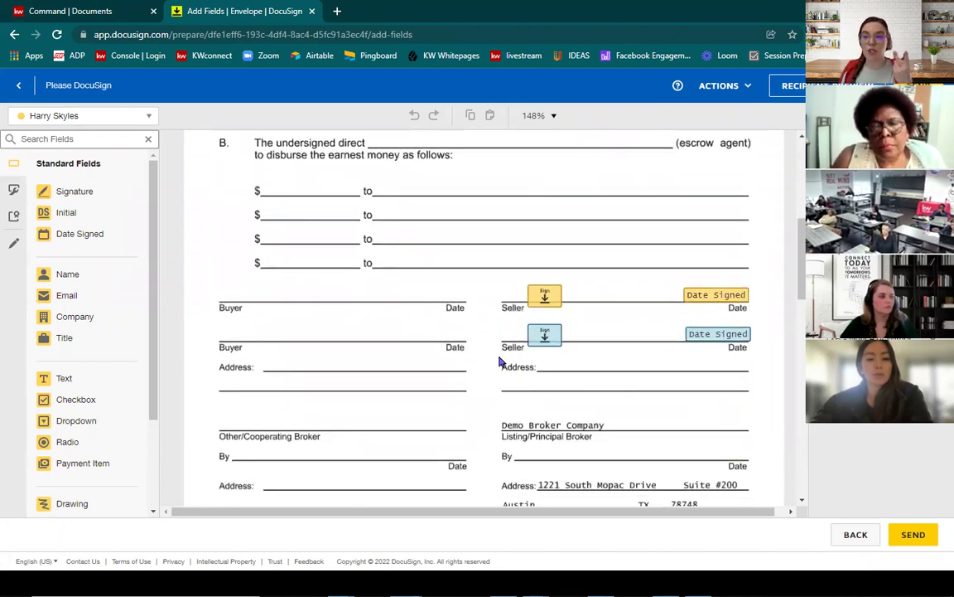
scroll(501, 362, "down", 2)
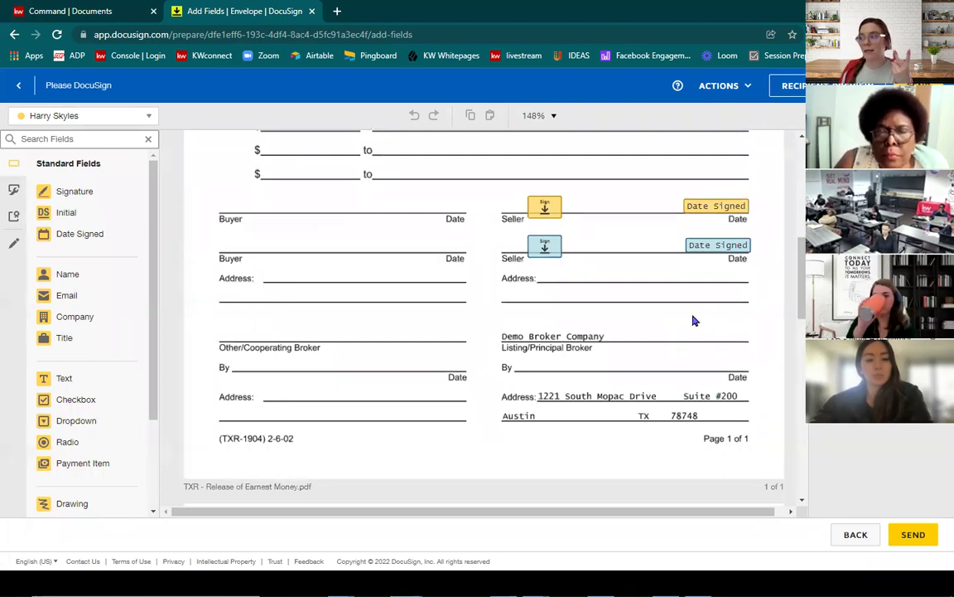
scroll(696, 316, "down", 10)
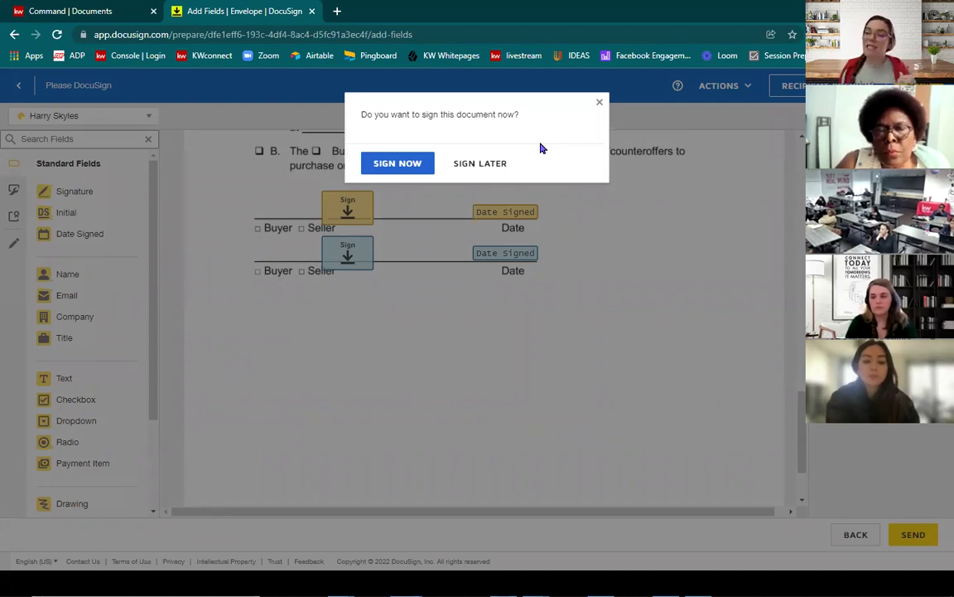
Step: Choose Sign Now, start the in-person session as host, and hand control to the first seller
left_click(397, 164)
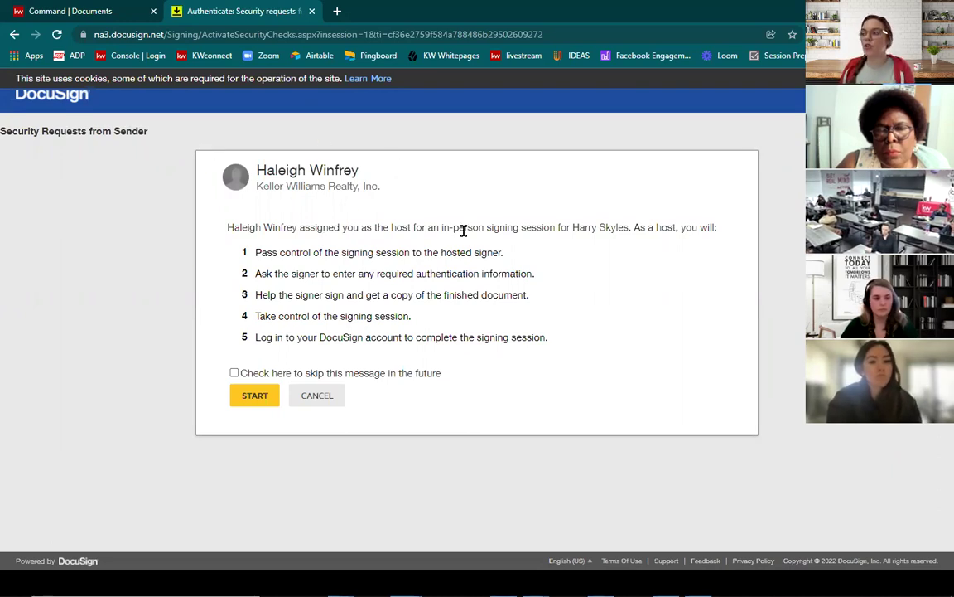
left_click_drag(571, 227, 649, 222)
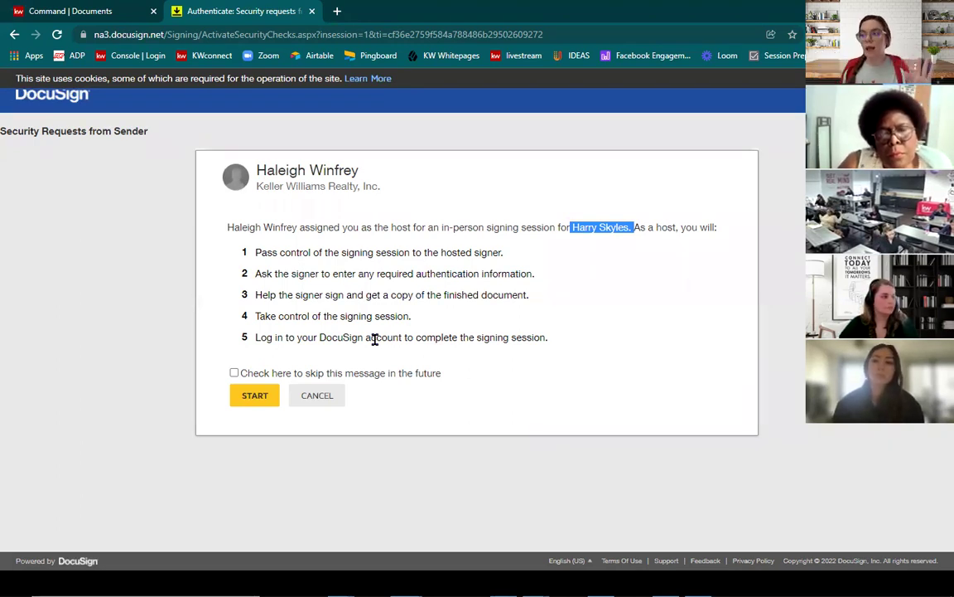
left_click(374, 339)
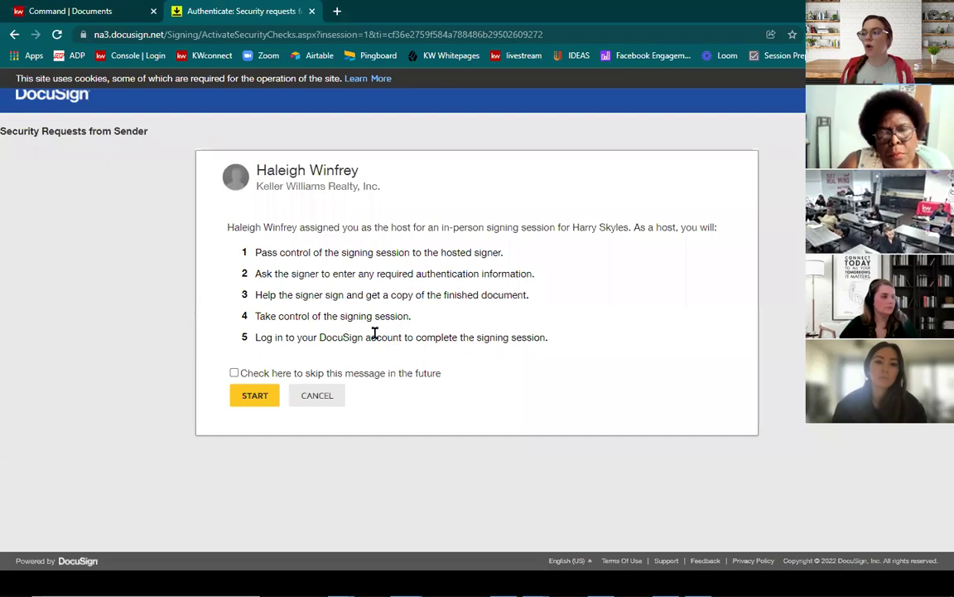
left_click(259, 396)
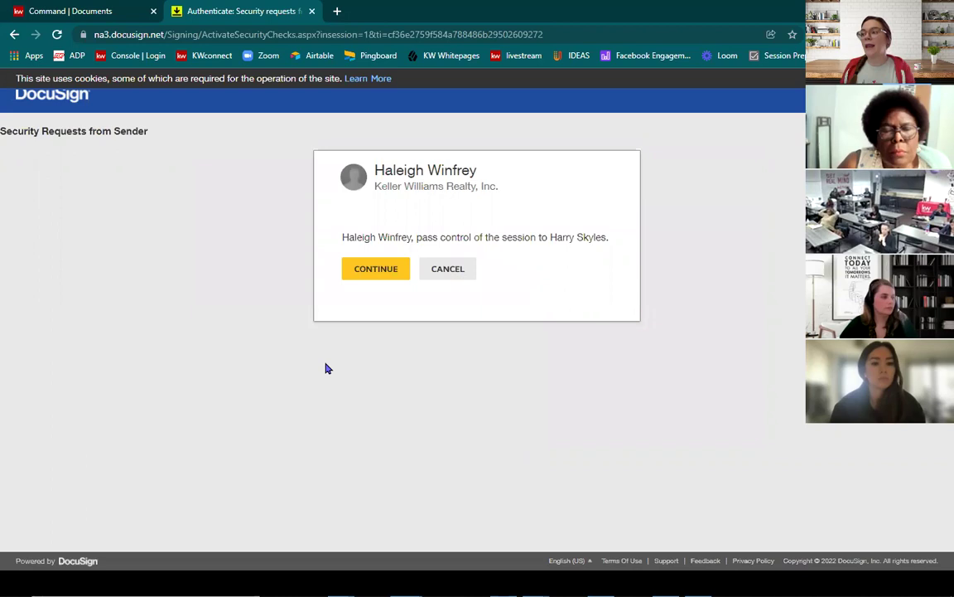
left_click_drag(356, 238, 400, 238)
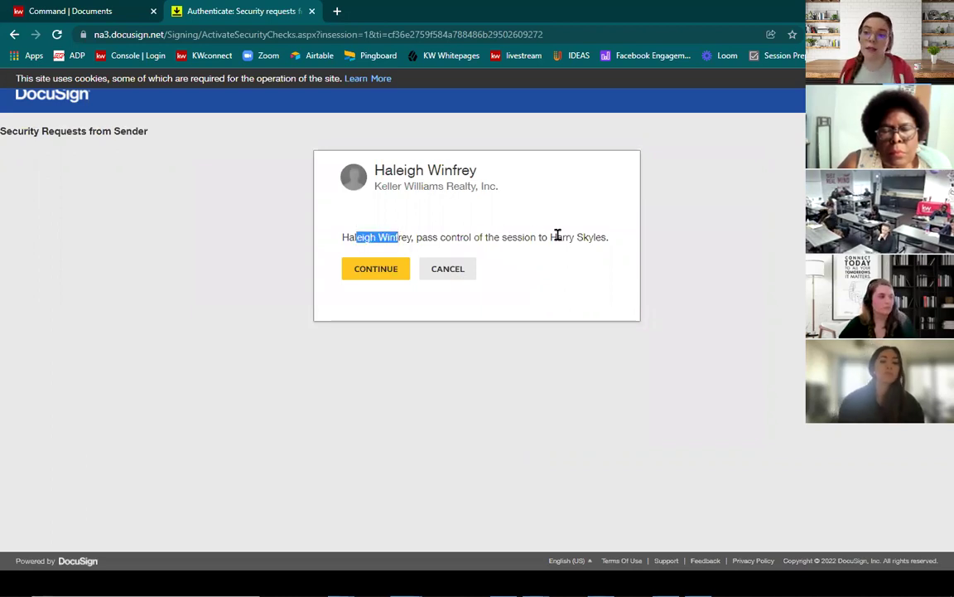
left_click(391, 274)
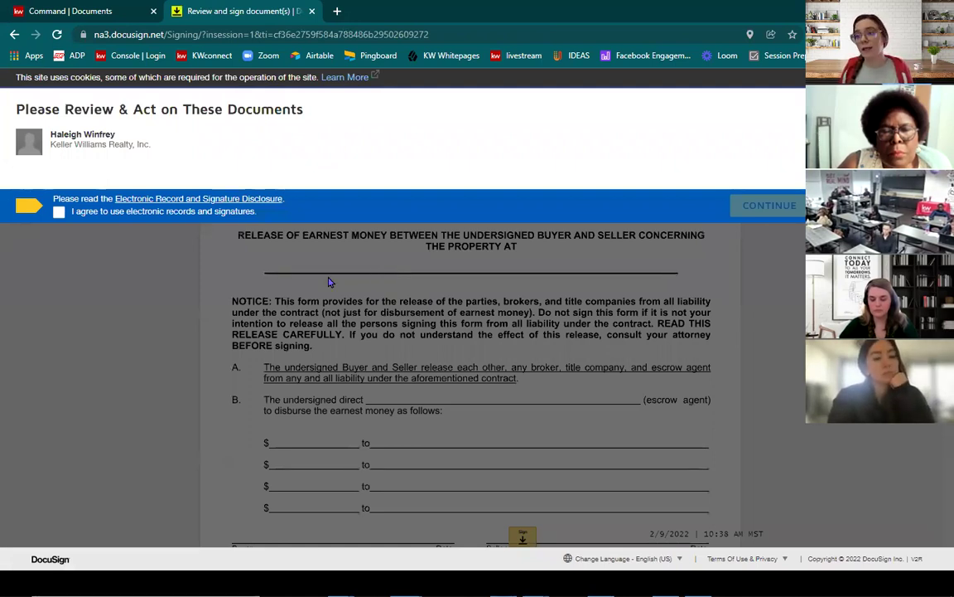
Step: Agree to electronic records and signatures, then jump to the first signature field
left_click(59, 211)
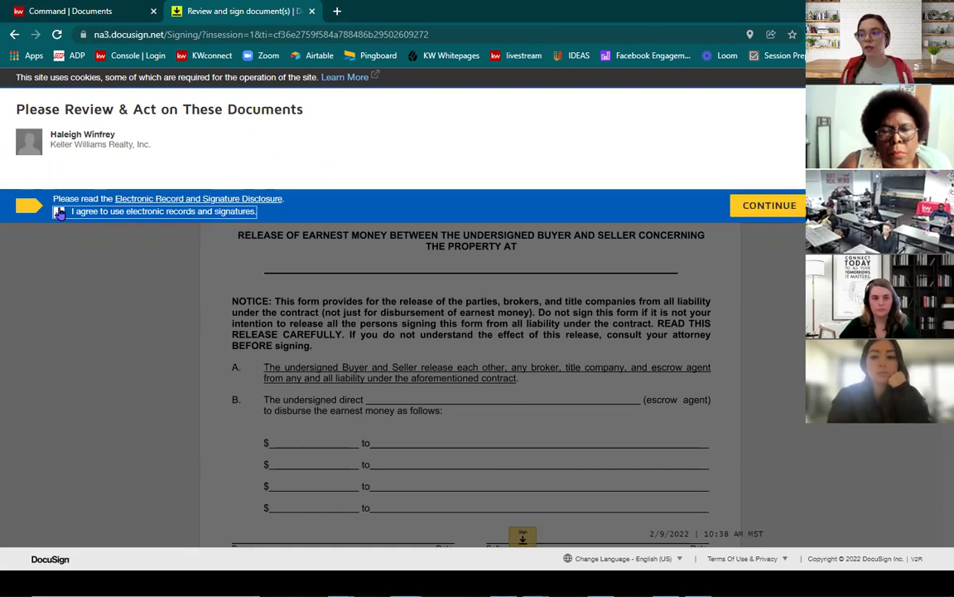
left_click(770, 206)
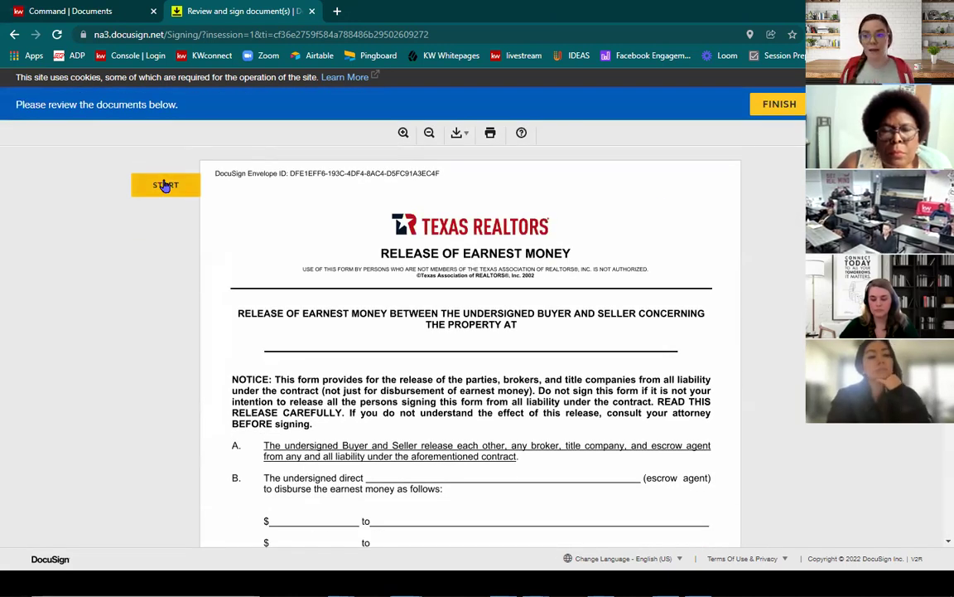
left_click(165, 186)
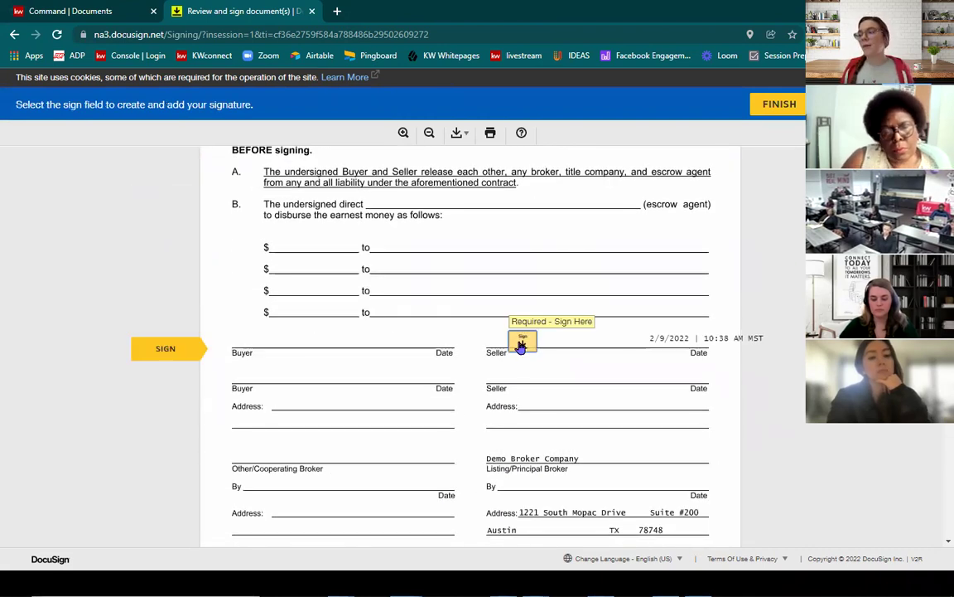
Step: Adopt the seller's ready-made style signature and sign the Release of Earnest Money field
left_click(523, 340)
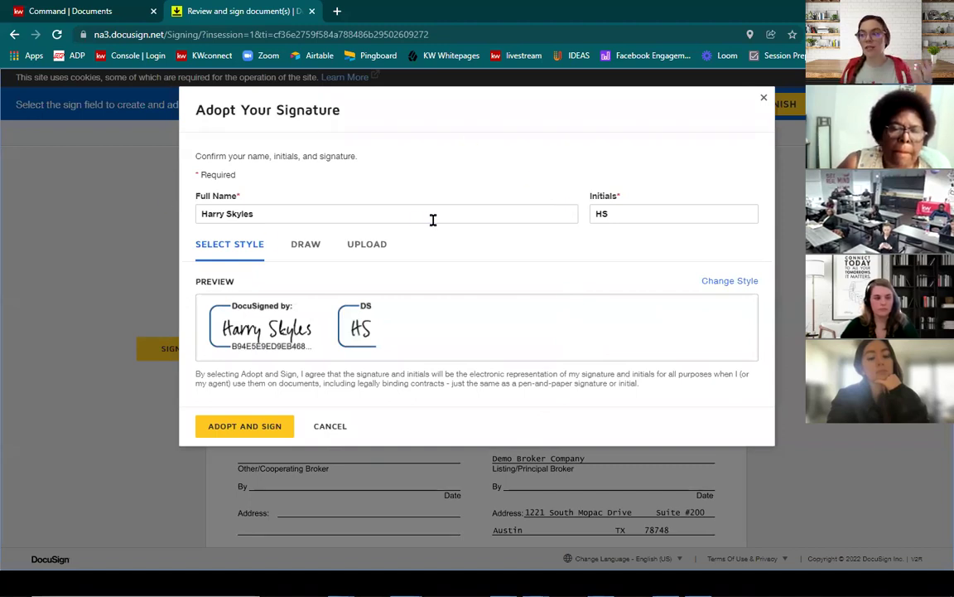
left_click(302, 245)
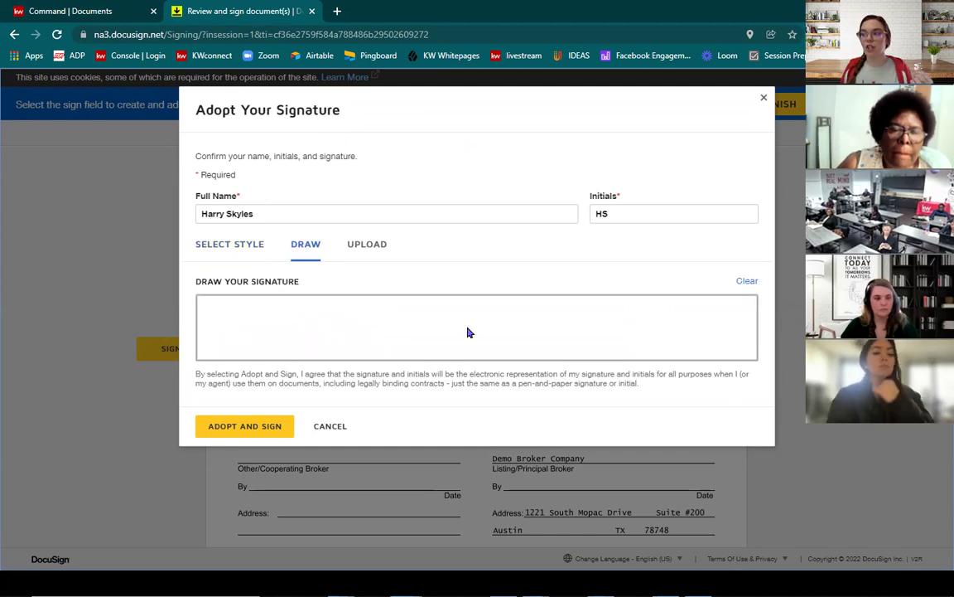
left_click(232, 248)
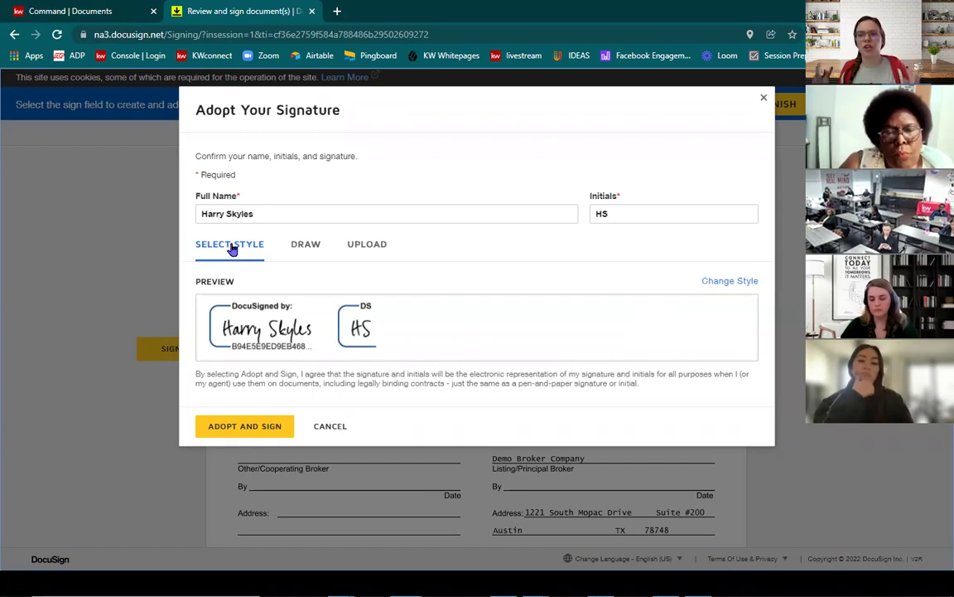
left_click(251, 428)
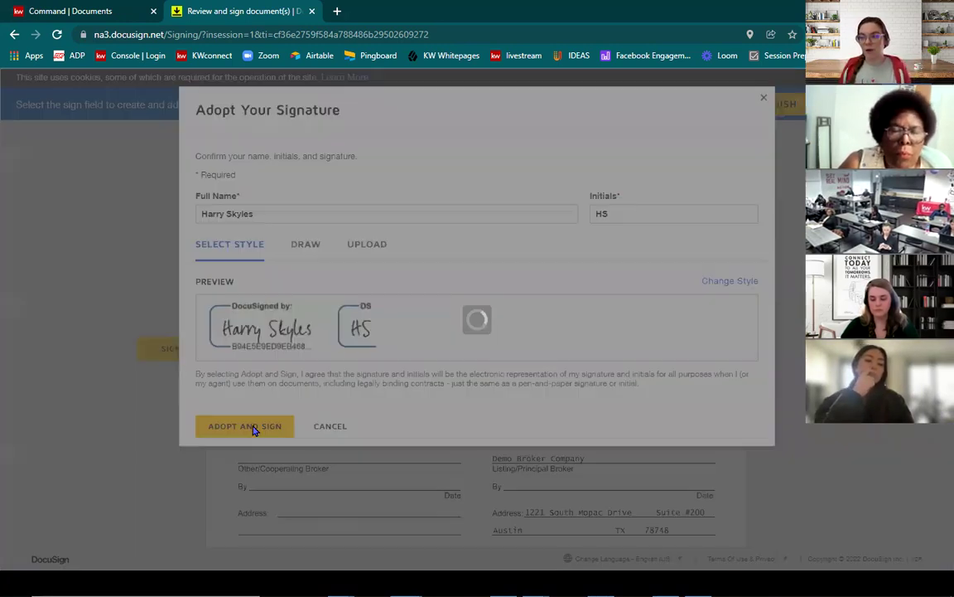
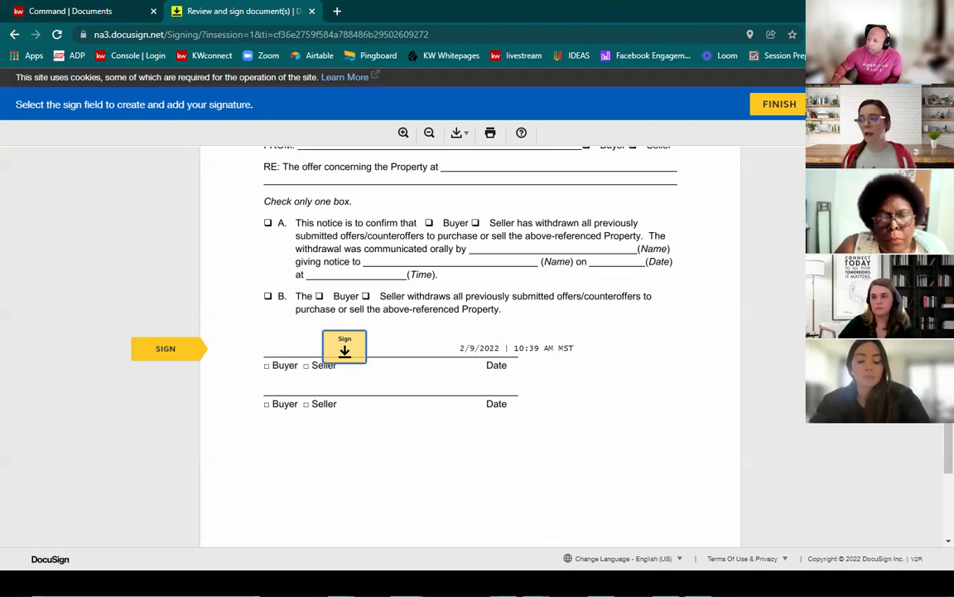
Step: Sign the first Buyer/Seller line on the withdrawal notice and finish signing
left_click(352, 362)
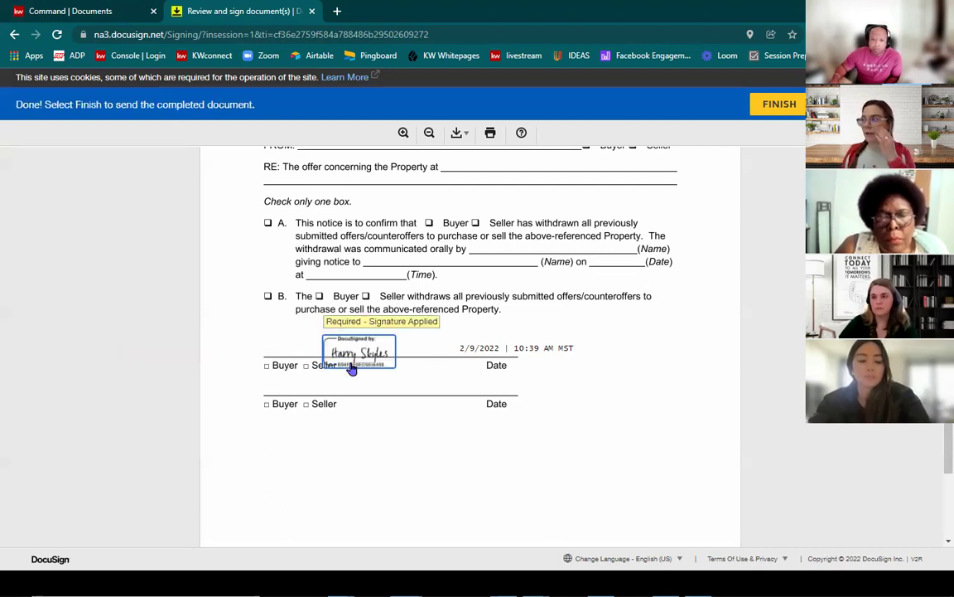
left_click(788, 106)
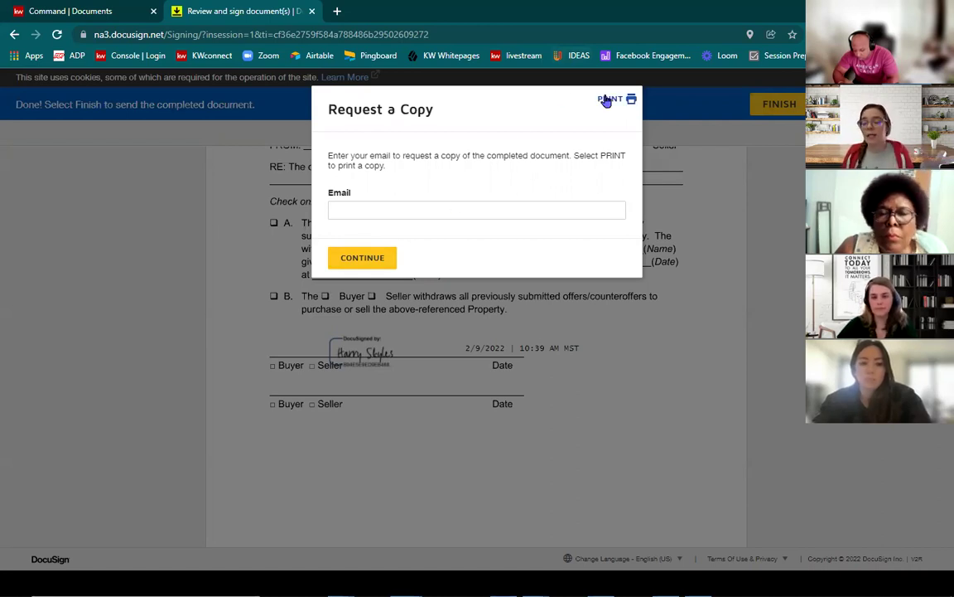
Step: Decline a copy of the document and pass signing control back to the sender
left_click(355, 261)
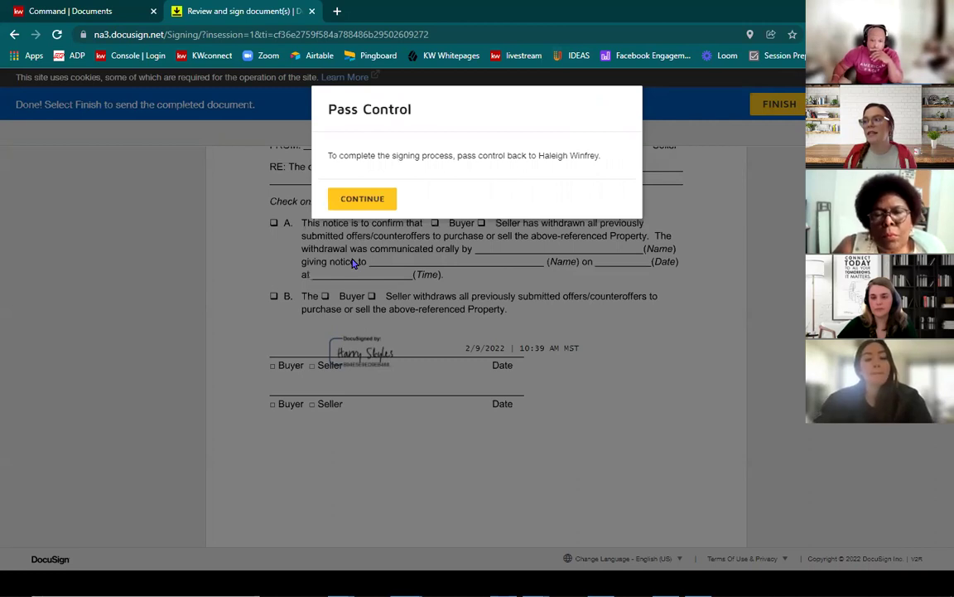
left_click_drag(338, 155, 613, 162)
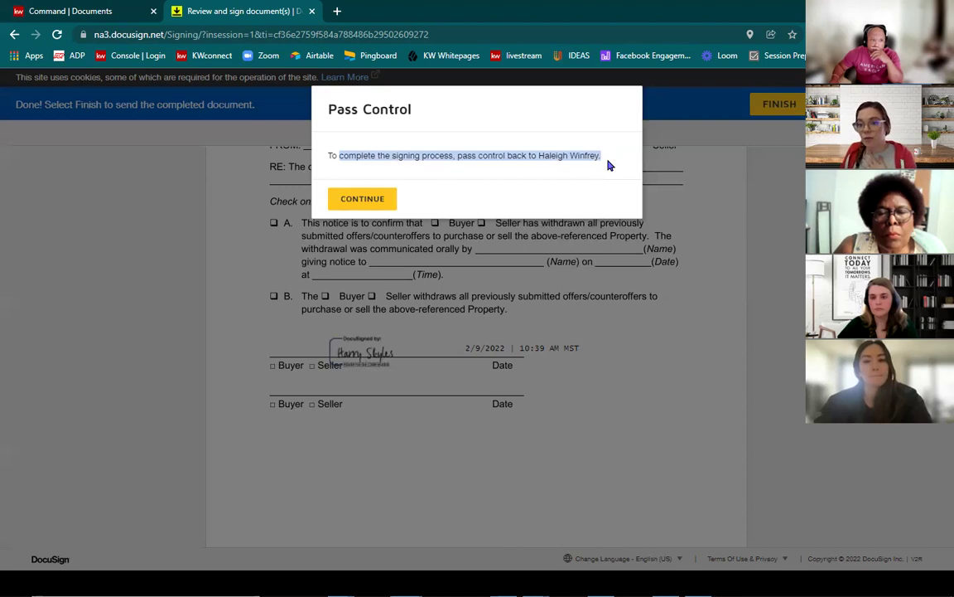
left_click(362, 200)
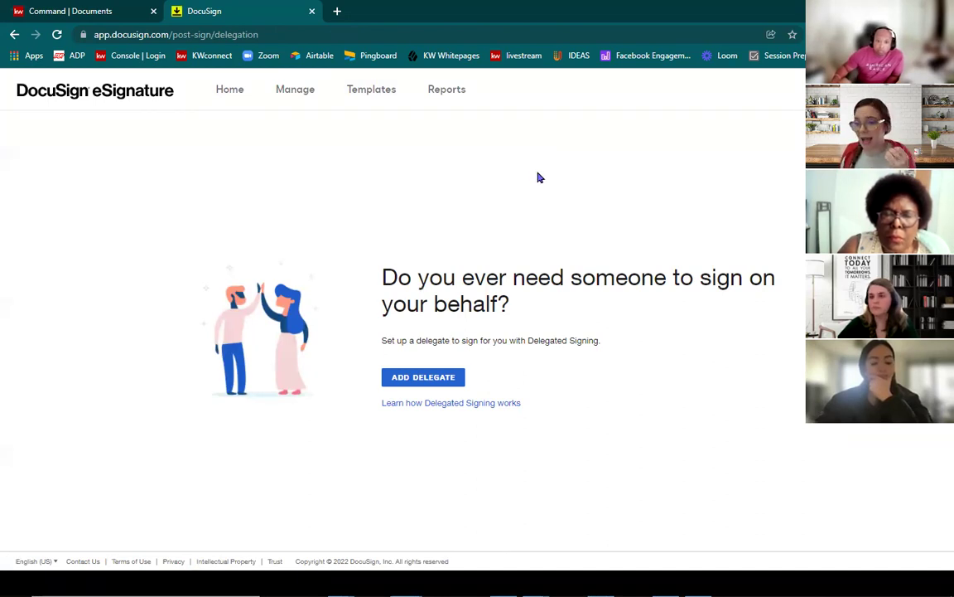
Step: Open the 'Please DocuSign' envelope marked Need to Sign from the Sent envelopes list
left_click(299, 94)
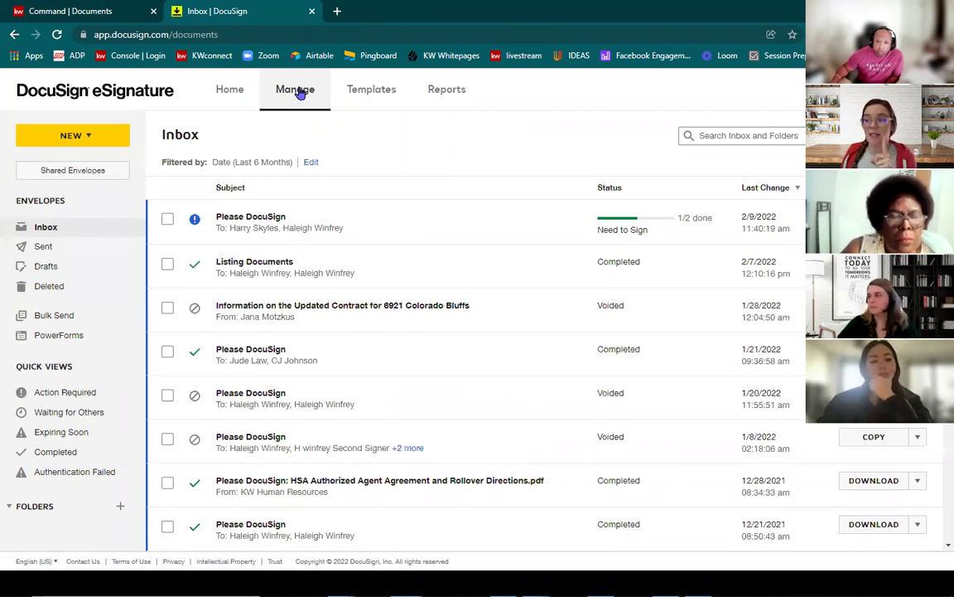
left_click(64, 253)
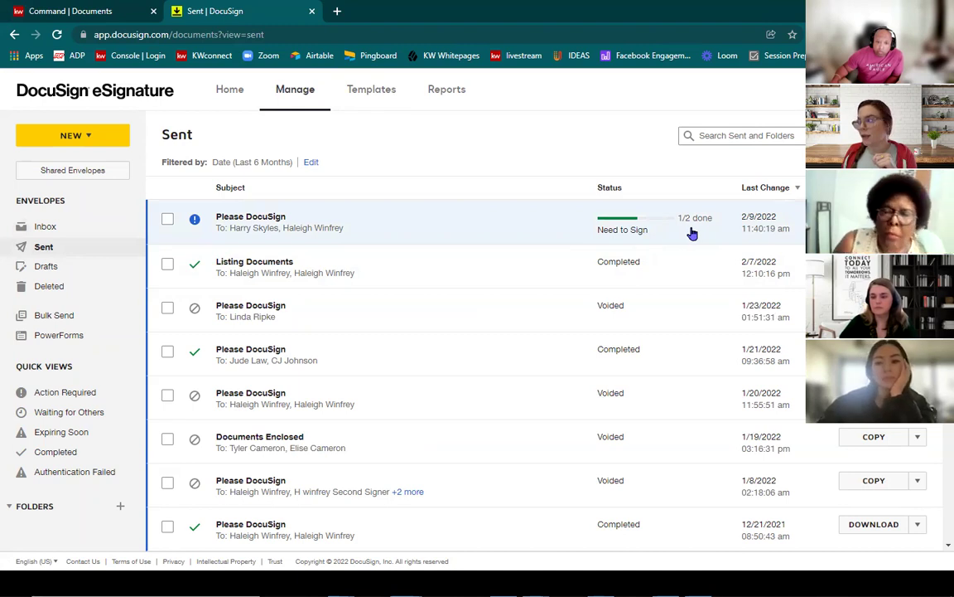
left_click(622, 223)
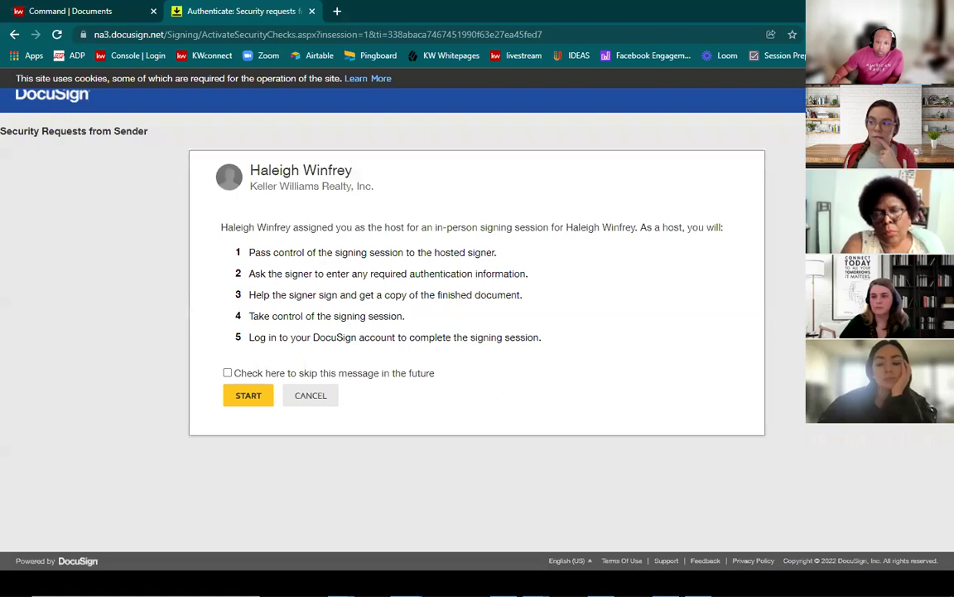
Step: Start the in-person signing session and agree to use electronic records and signatures
left_click(256, 402)
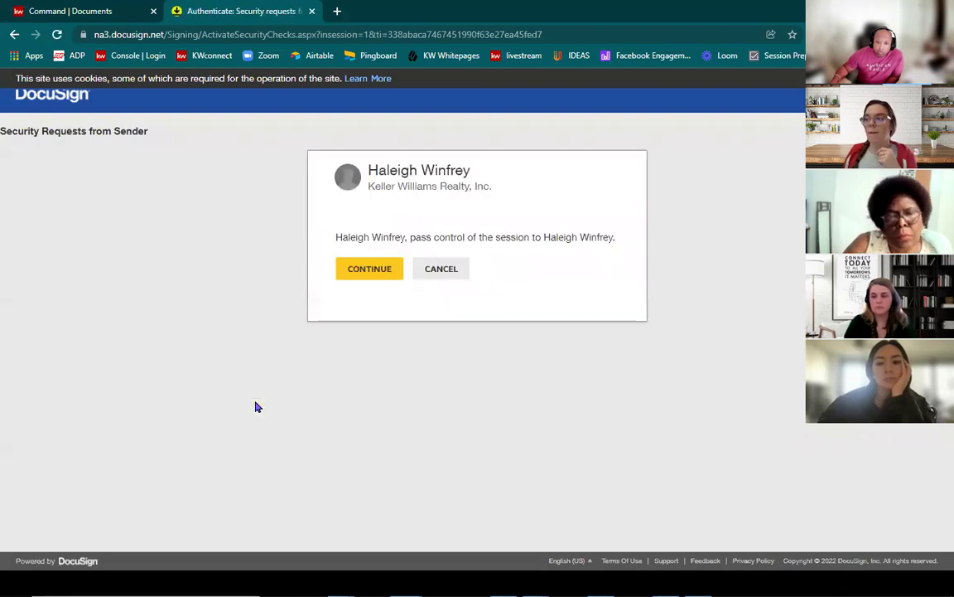
left_click(374, 274)
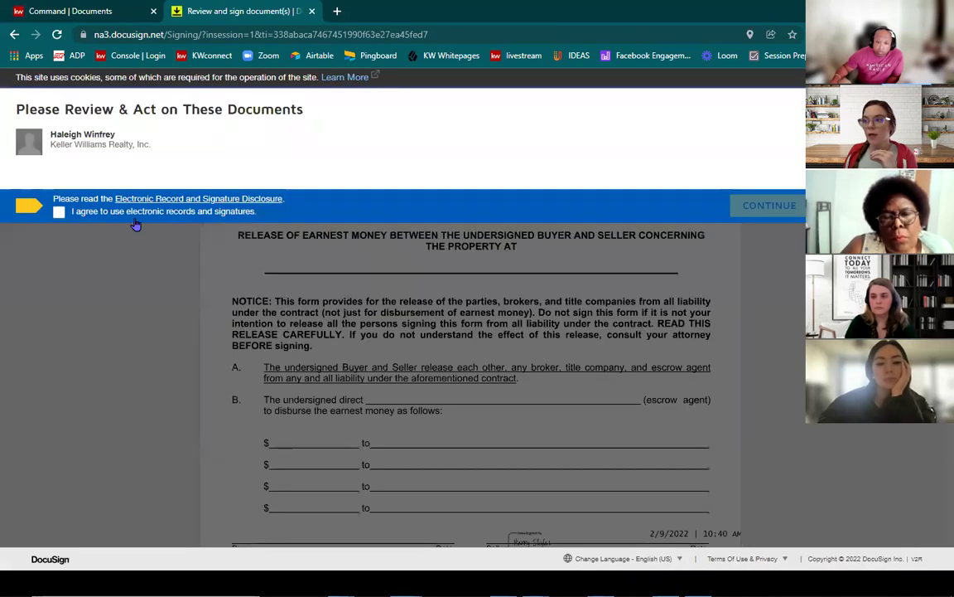
left_click(126, 212)
left_click(776, 207)
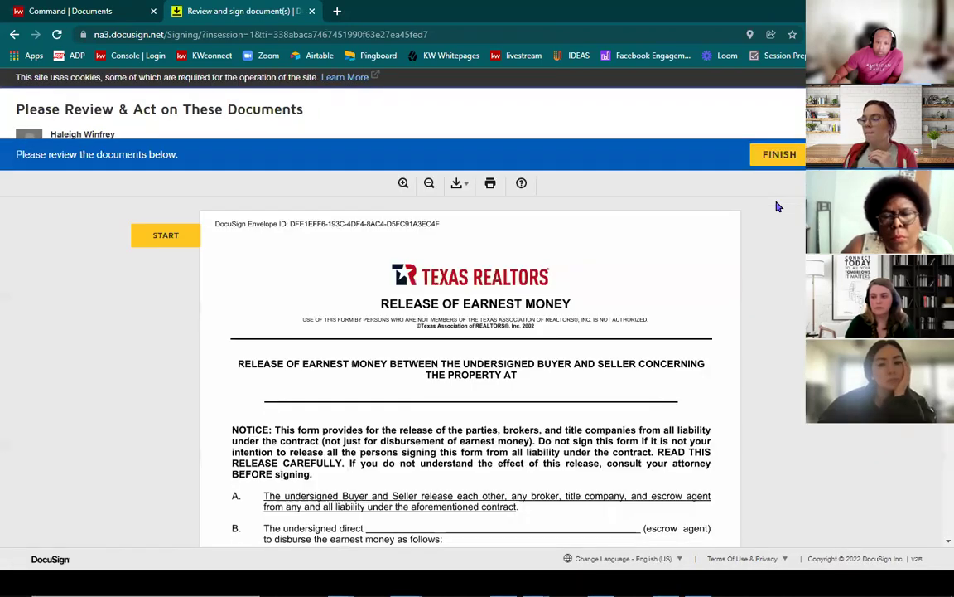
Step: Adopt the signature, sign the second Buyer/Seller line, finish, and return control to the sender
left_click(165, 185)
left_click(524, 340)
left_click(253, 426)
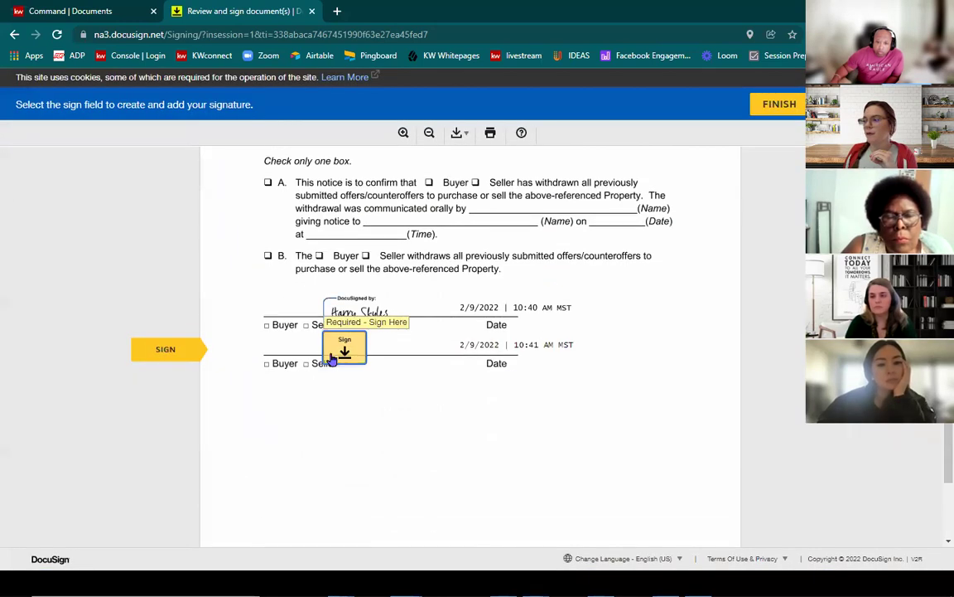
left_click(336, 352)
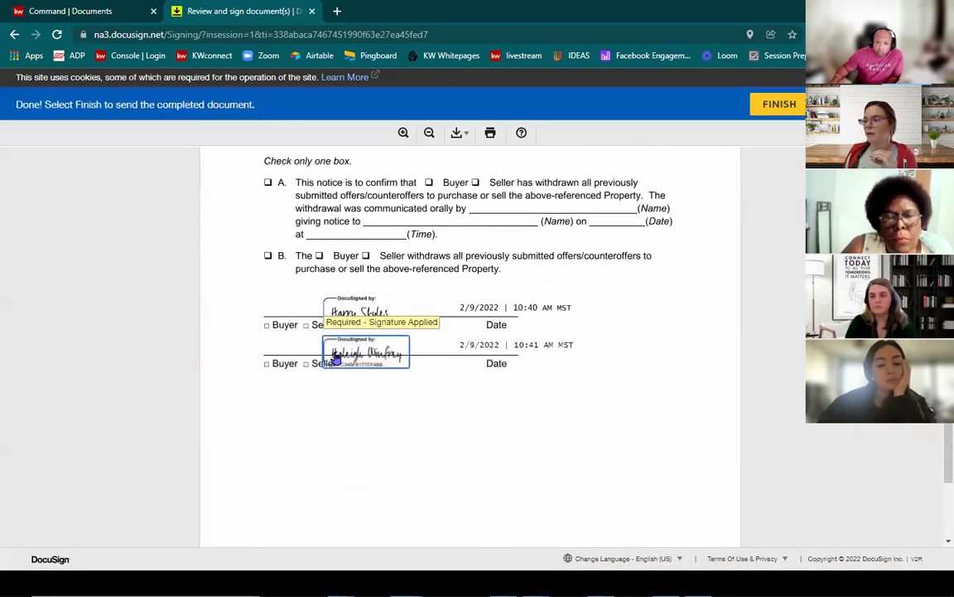
left_click(772, 115)
left_click(372, 255)
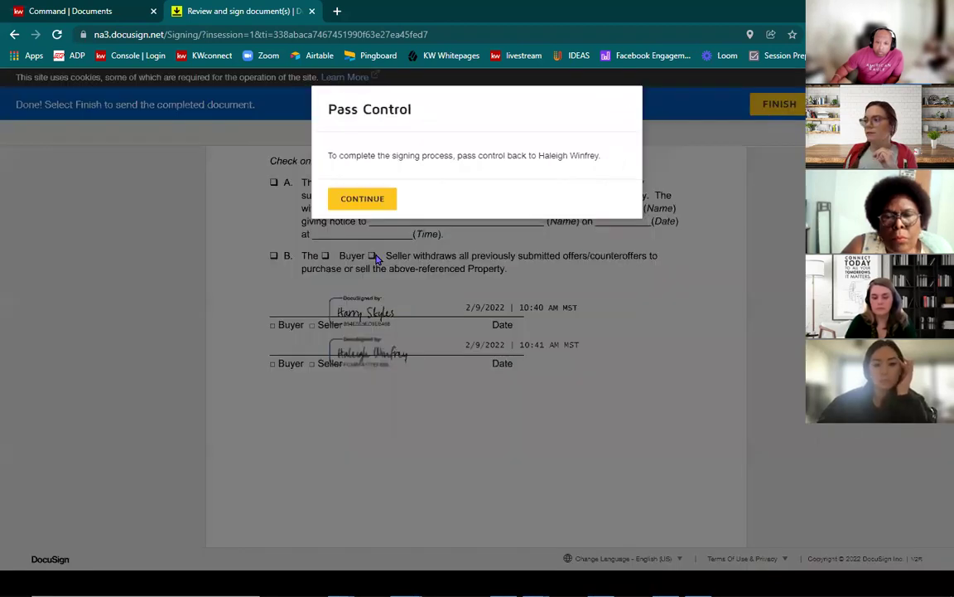
left_click(377, 198)
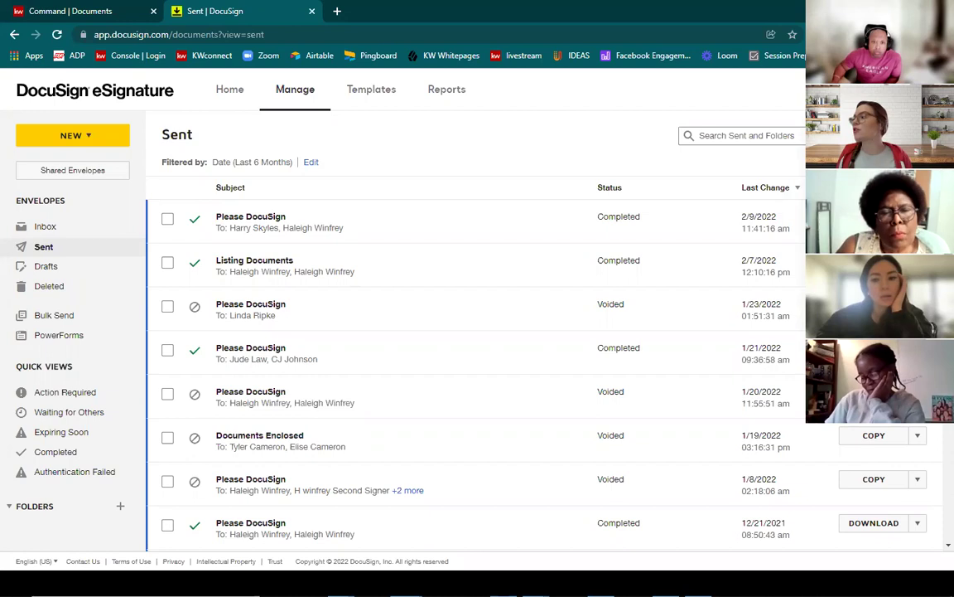
Step: Refresh the Sent list to confirm the envelope now shows Completed
key("F5")
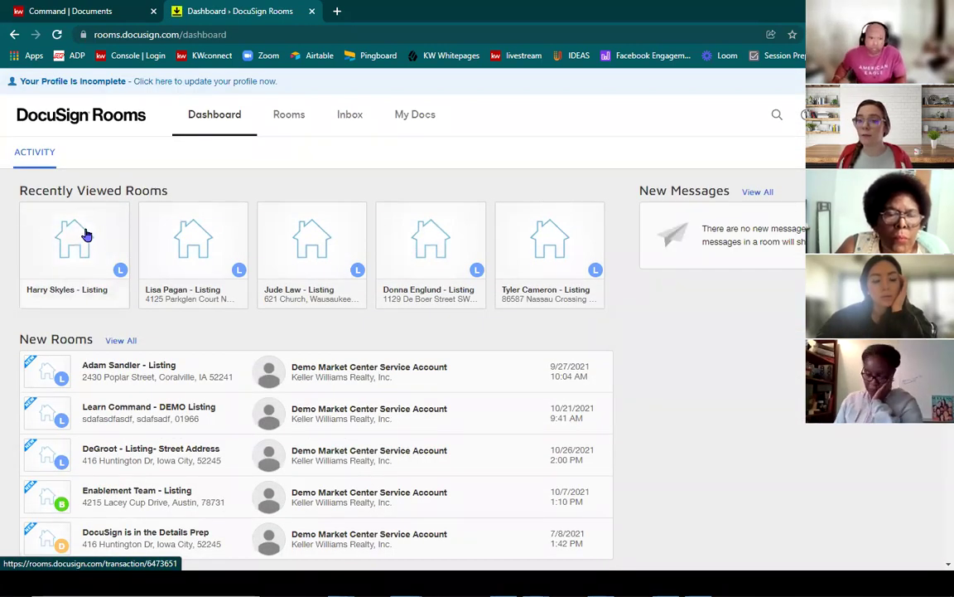
Step: Open the seller's listing room from the Recently Viewed Rooms cards
left_click(86, 236)
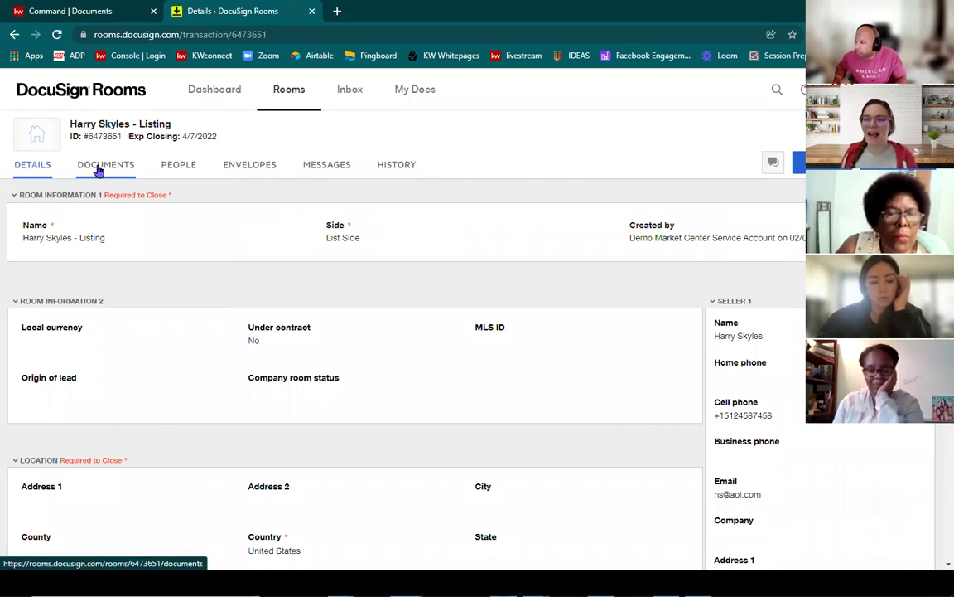
Step: Show the listing room's Documents tab with its six room docs
left_click(107, 174)
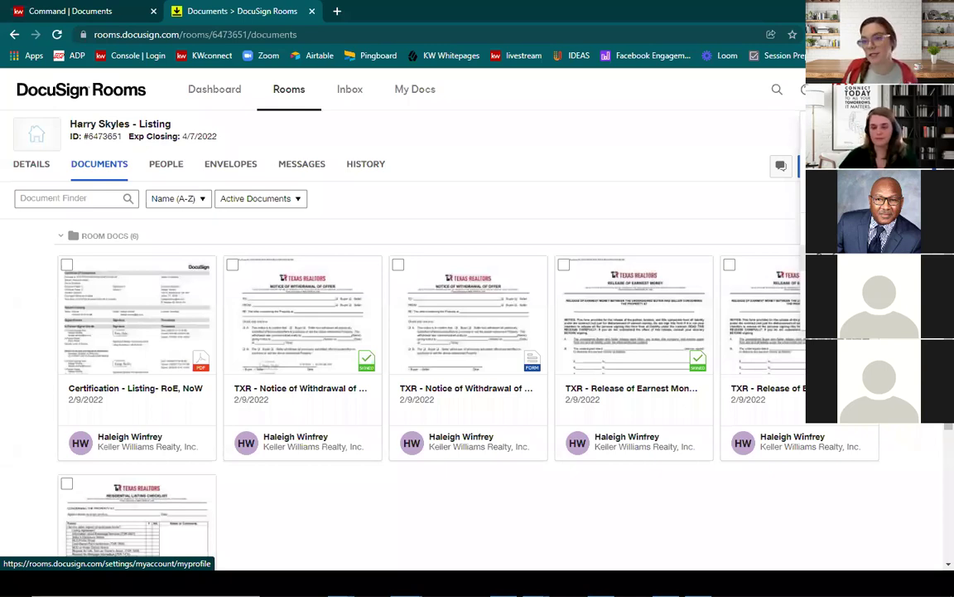
Step: Go to My Preferences > Notifications > Inbox Details and save the inbound email settings
left_click(805, 89)
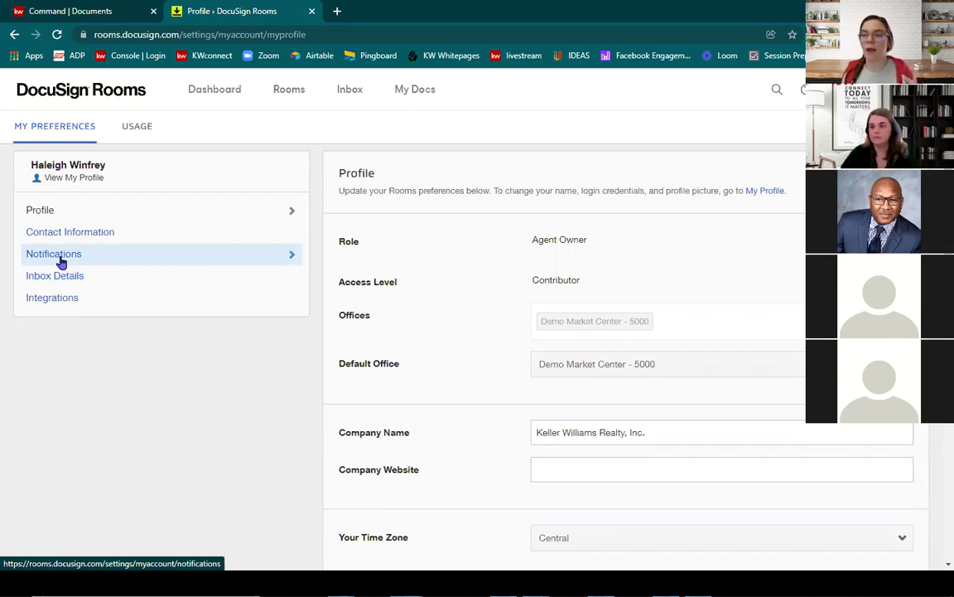
left_click(61, 262)
scroll(777, 328, "down", 1)
scroll(778, 327, "down", 2)
scroll(778, 330, "up", 3)
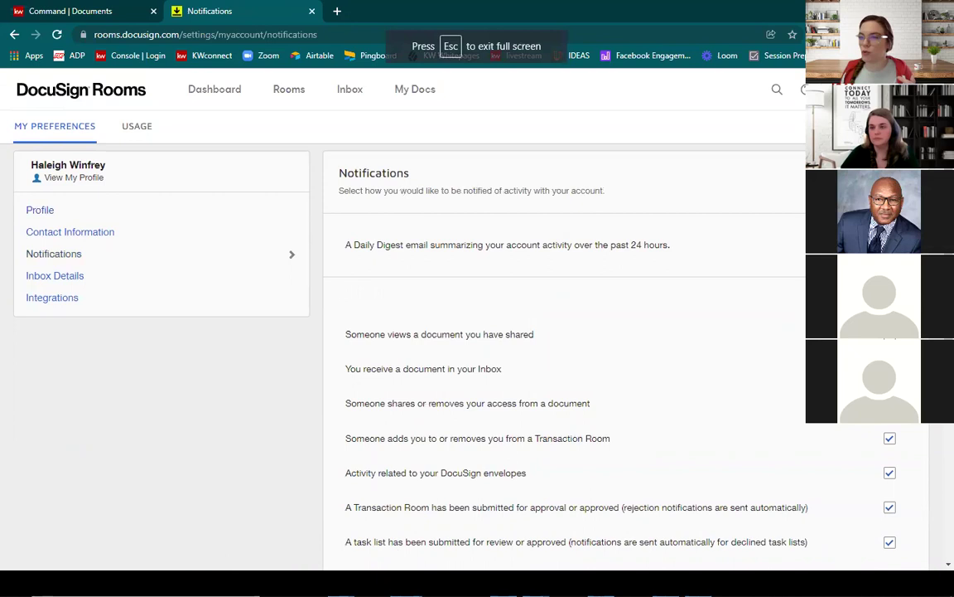
left_click(102, 282)
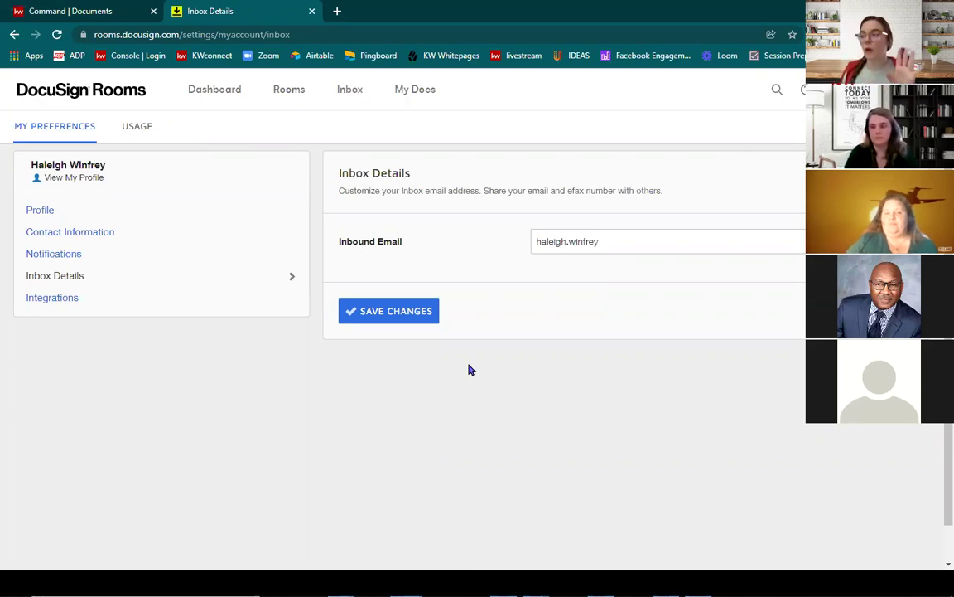
left_click(408, 321)
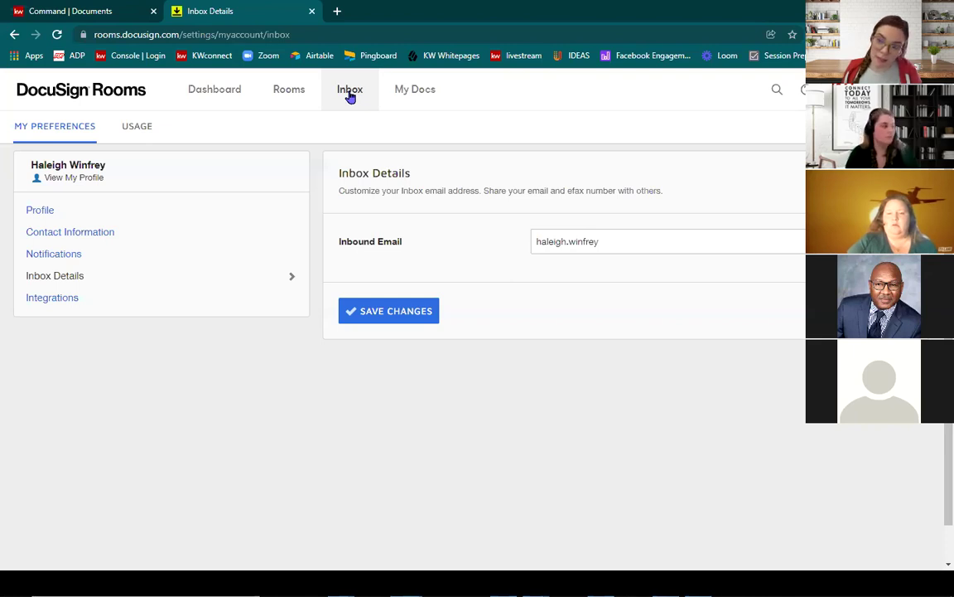
Step: Copy the Rooms inbox email address shown at the top of the Inbox page
left_click(346, 90)
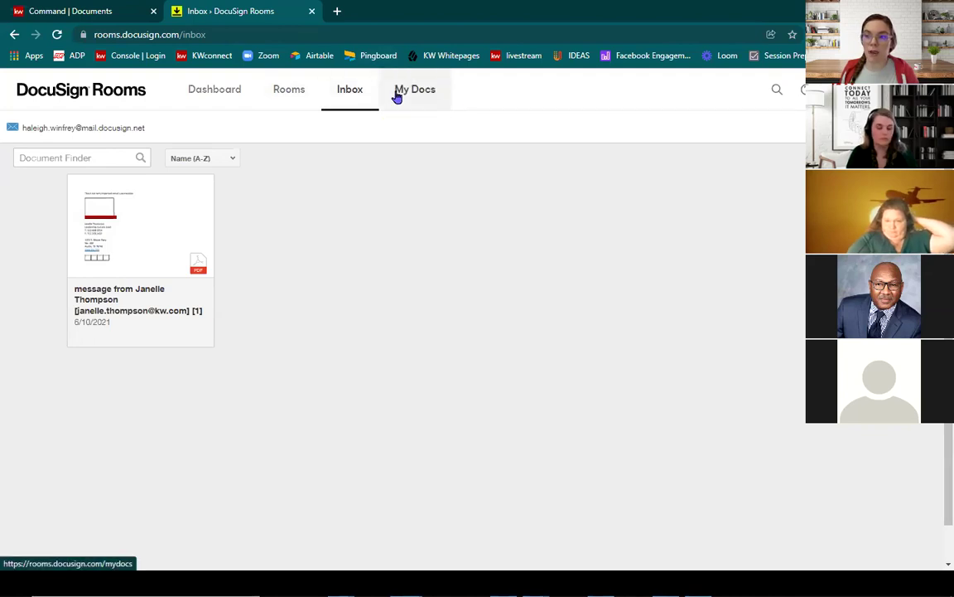
mouse_move(113, 134)
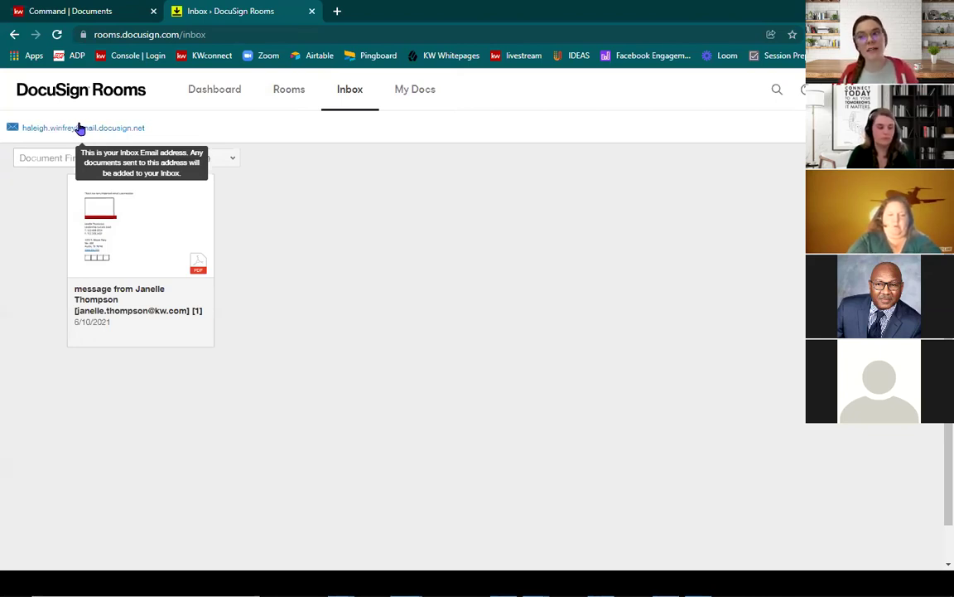
left_click_drag(149, 130, 23, 139)
right_click(33, 134)
left_click(45, 138)
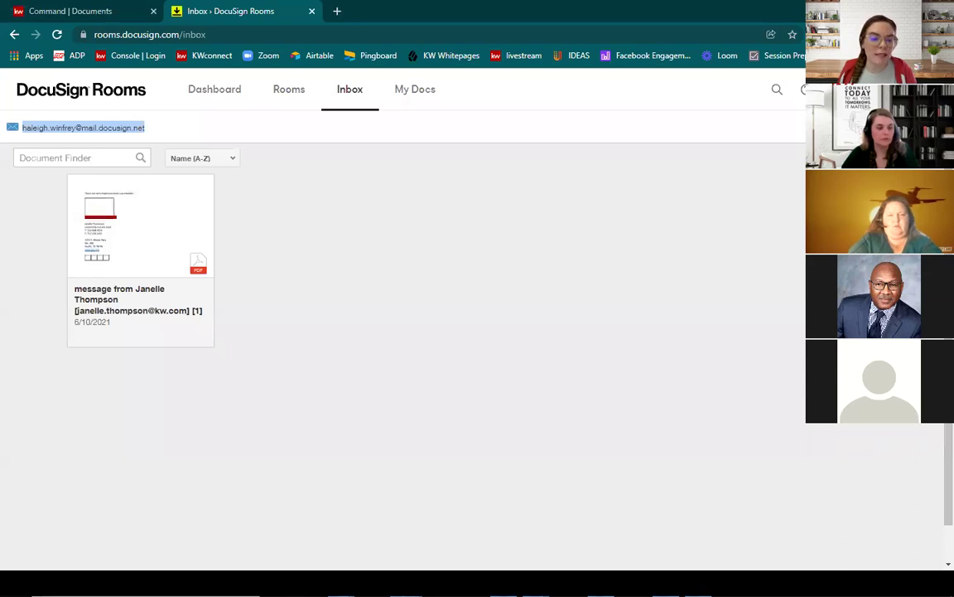
key("alt+Tab")
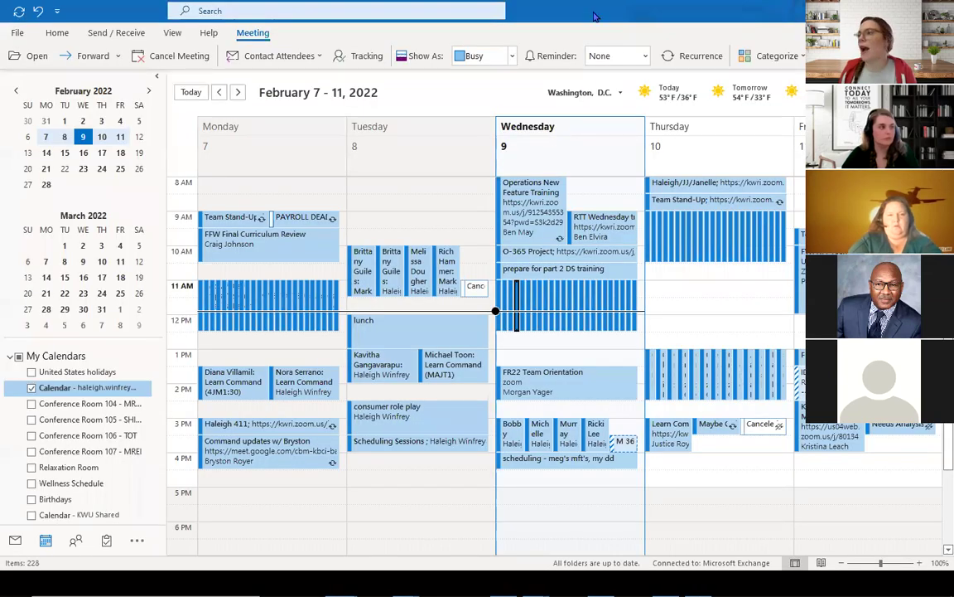
Step: Address a new Outlook email to the Rooms inbox with a subject naming the listing client
key("alt+Tab")
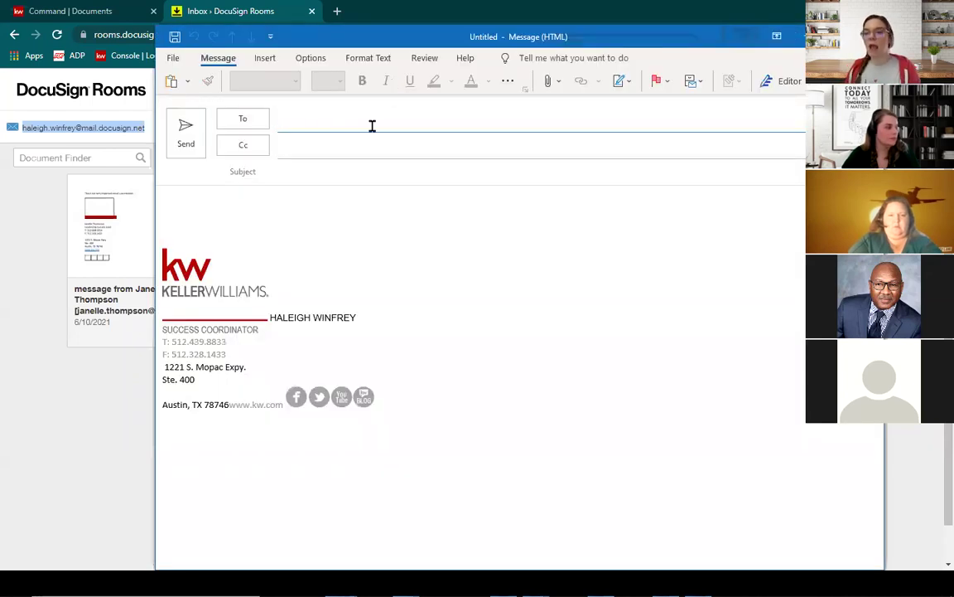
right_click(372, 125)
left_click(405, 164)
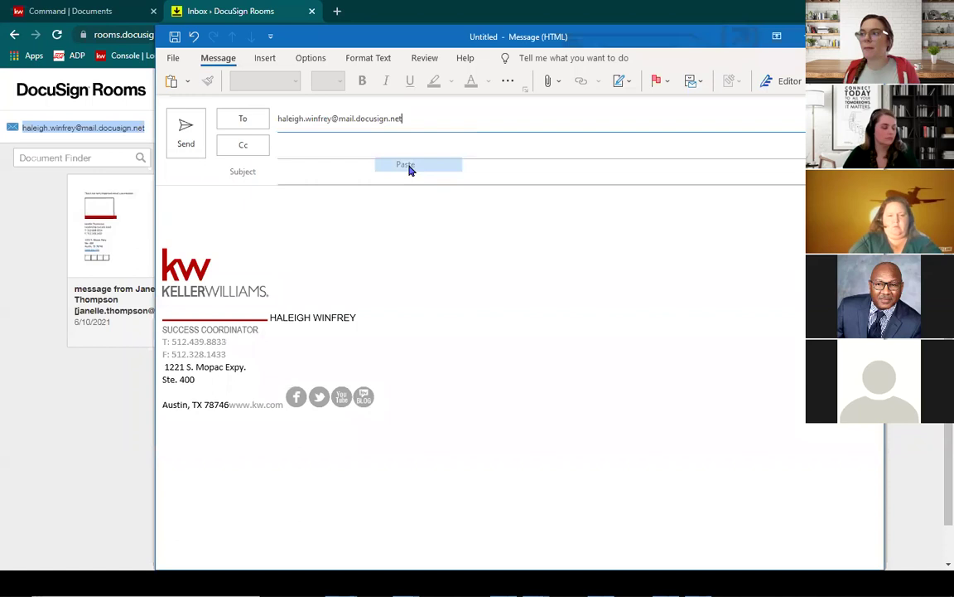
left_click(411, 165)
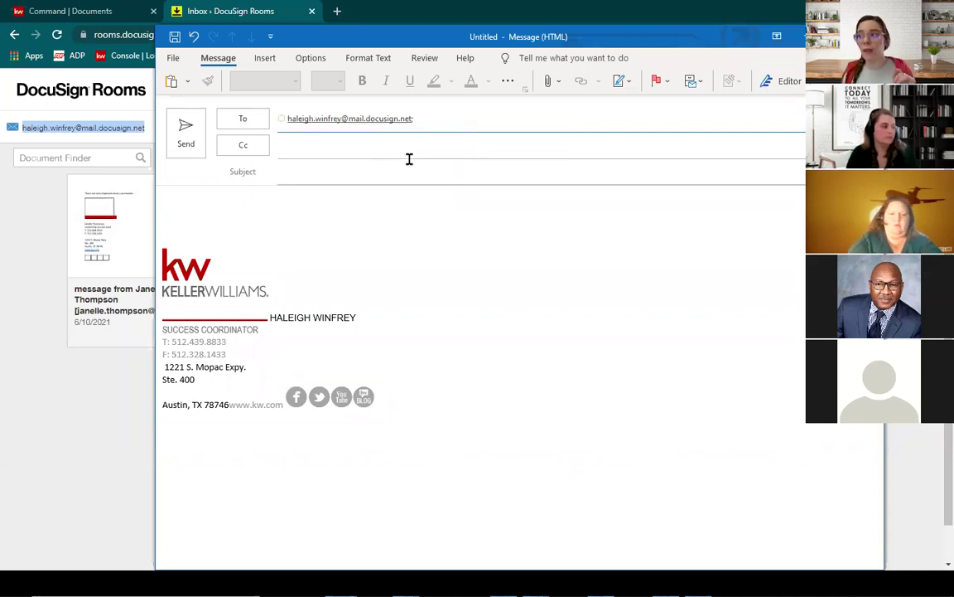
left_click(401, 175)
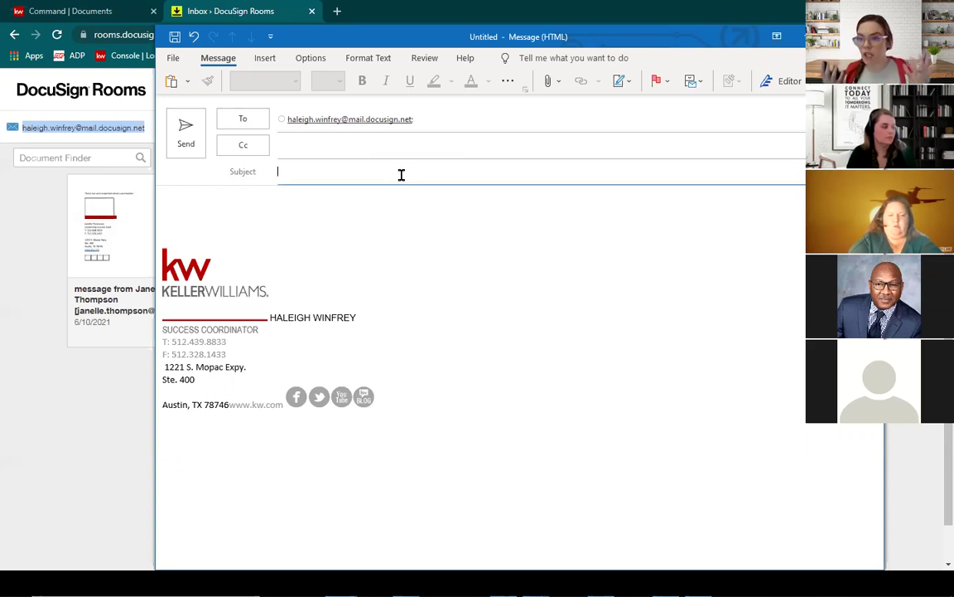
type("Attachment go")
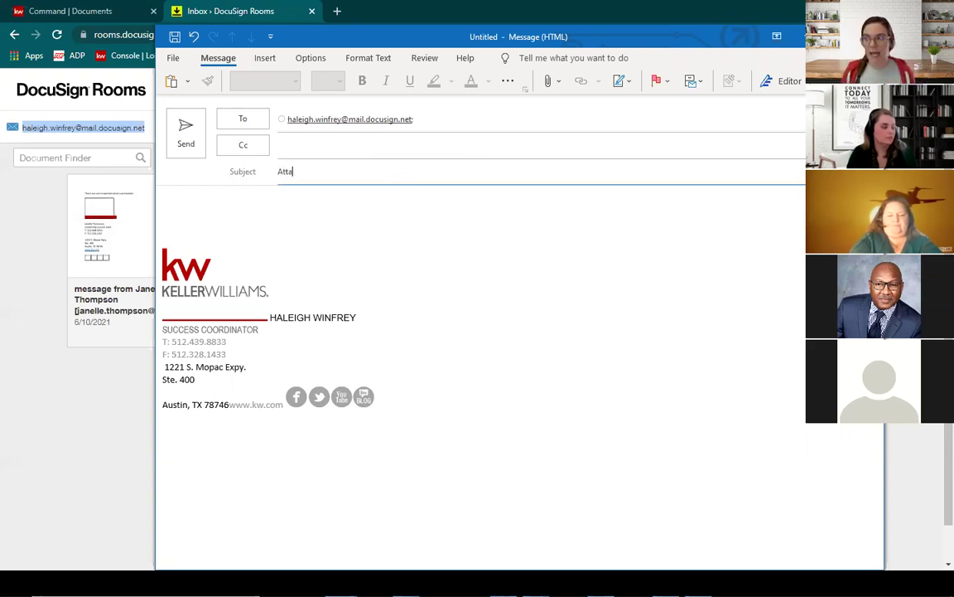
key("BackSpace")
key("BackSpace")
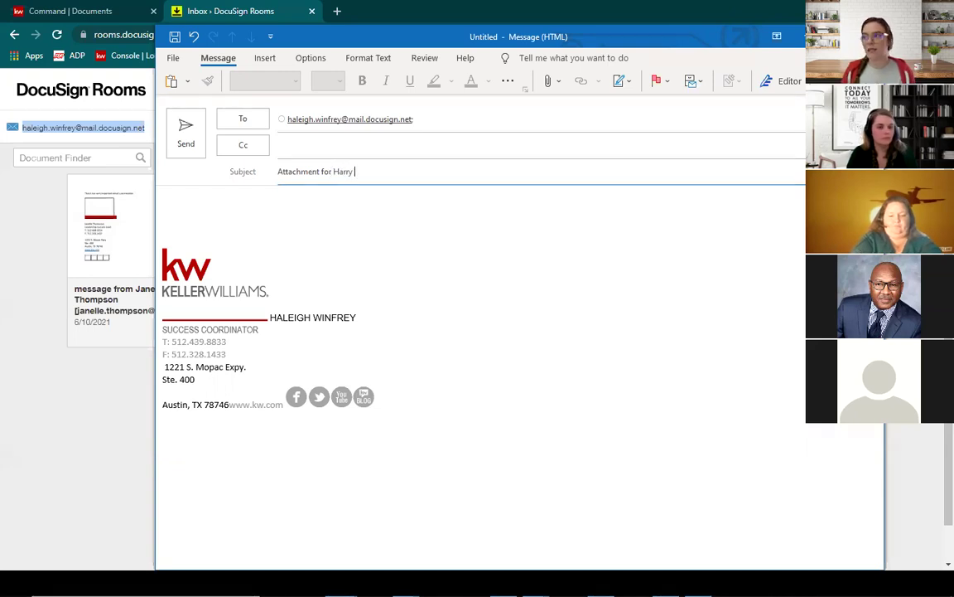
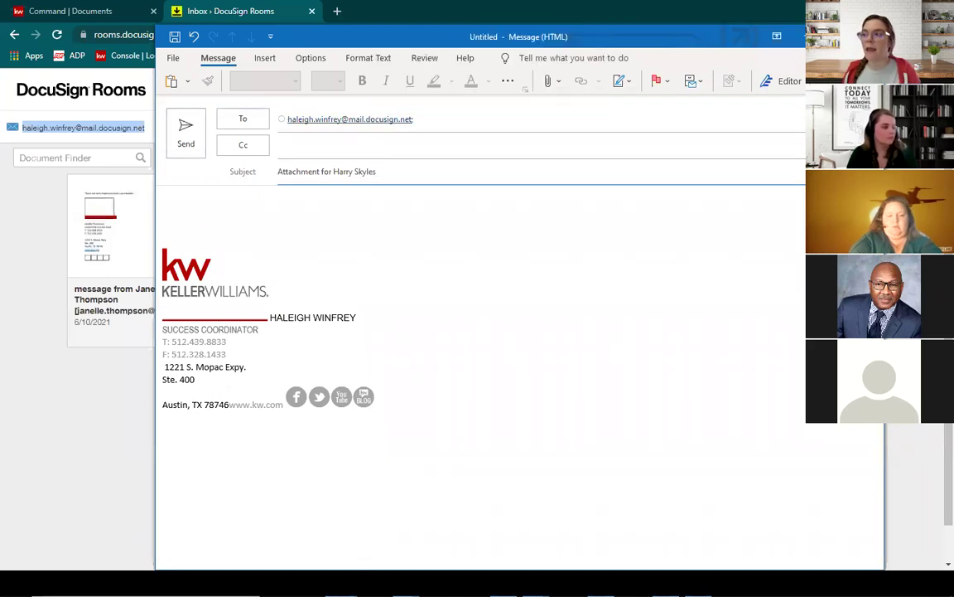
left_click(260, 203)
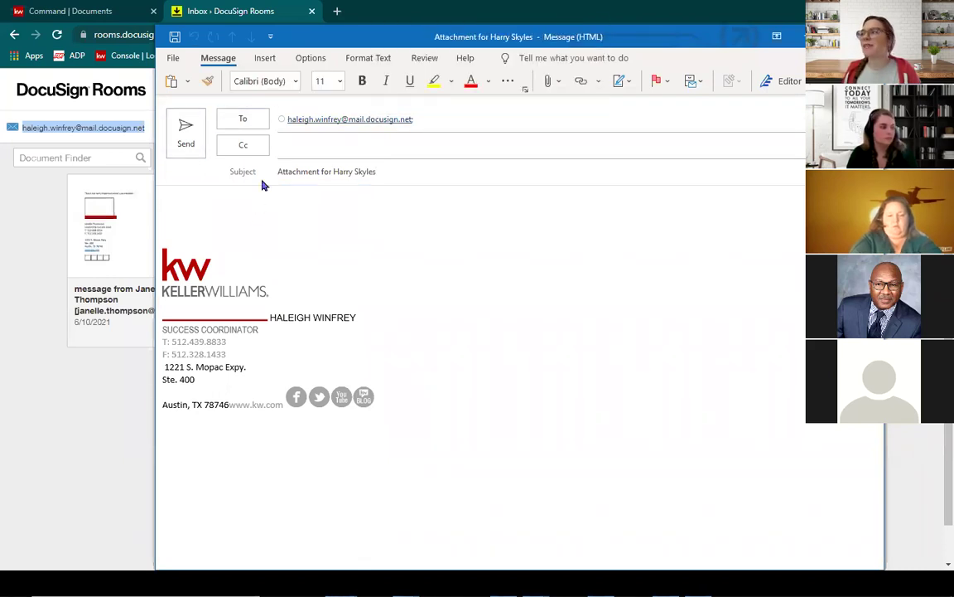
Step: Attach Lead based paint.pdf from Documents and send the email
left_click(550, 81)
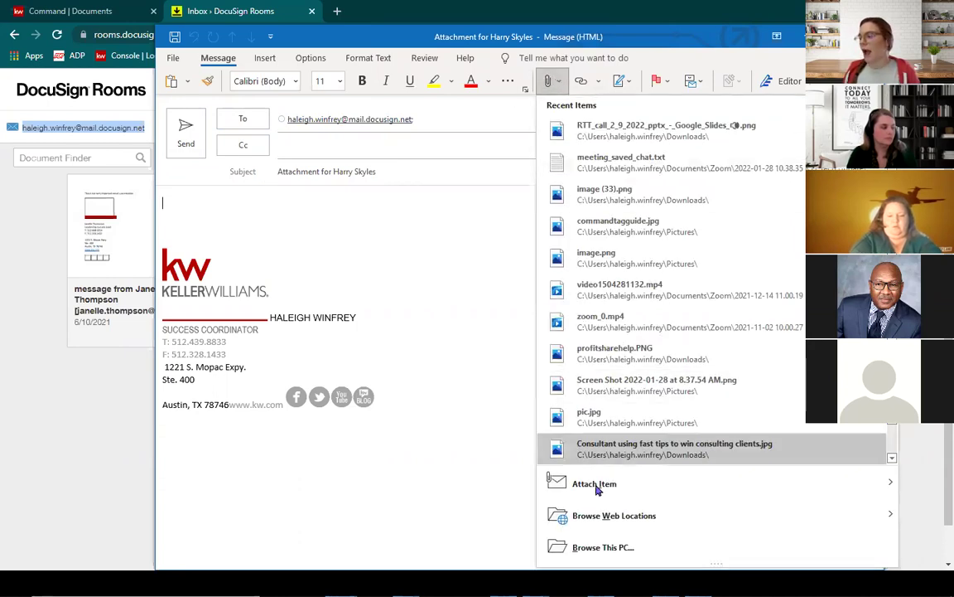
left_click(605, 548)
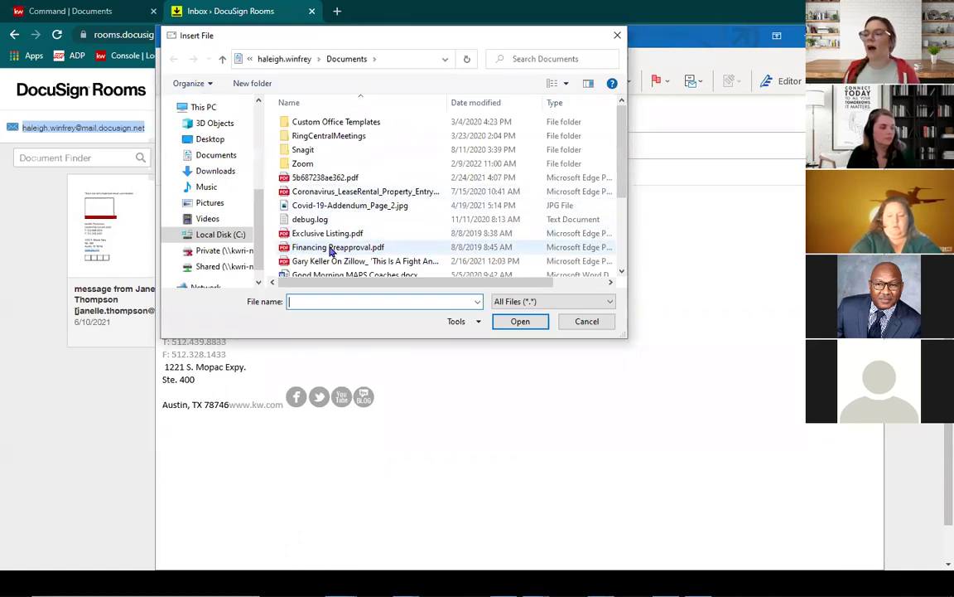
left_click(326, 250)
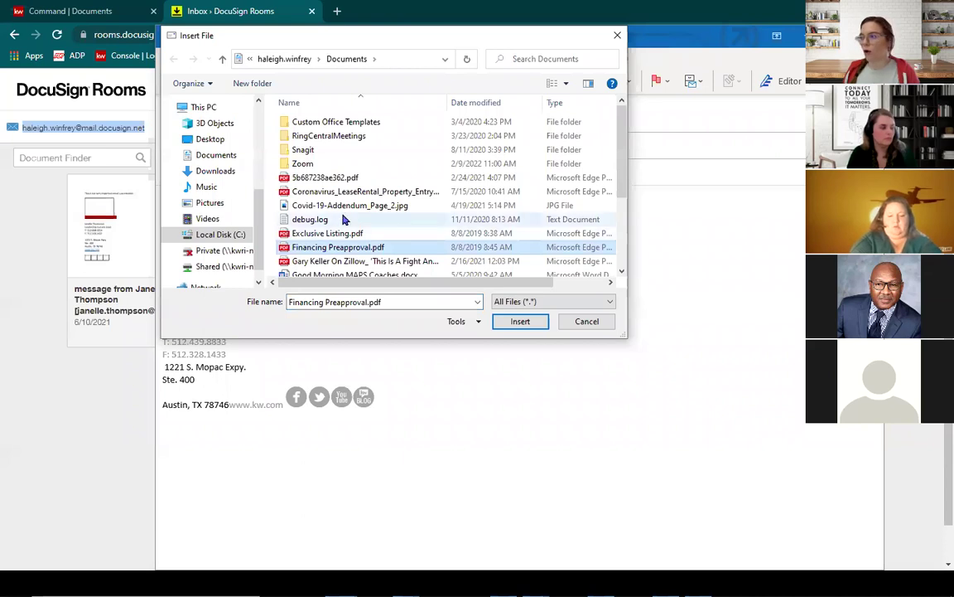
scroll(340, 214, "down", 1)
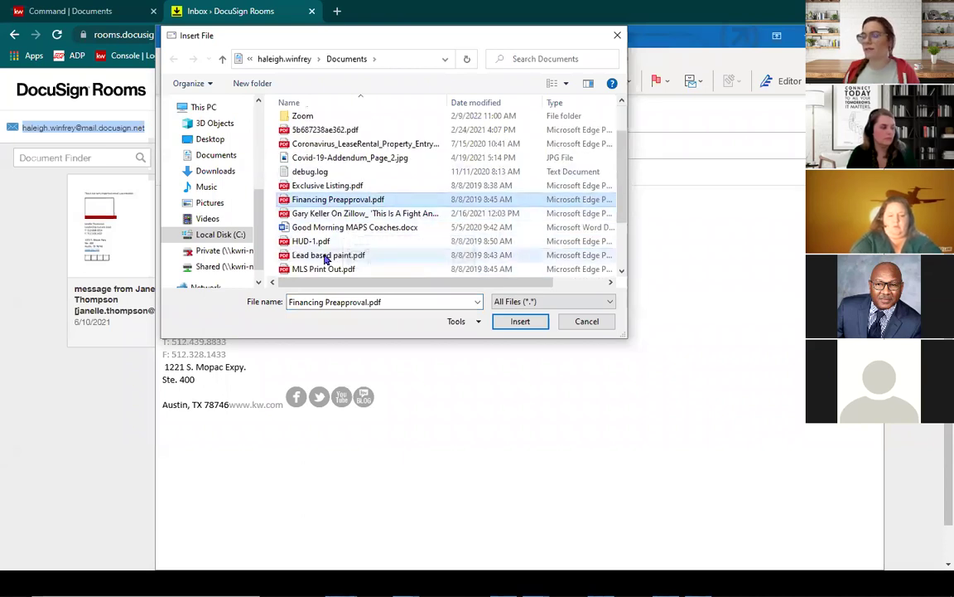
left_click(327, 255)
left_click(520, 322)
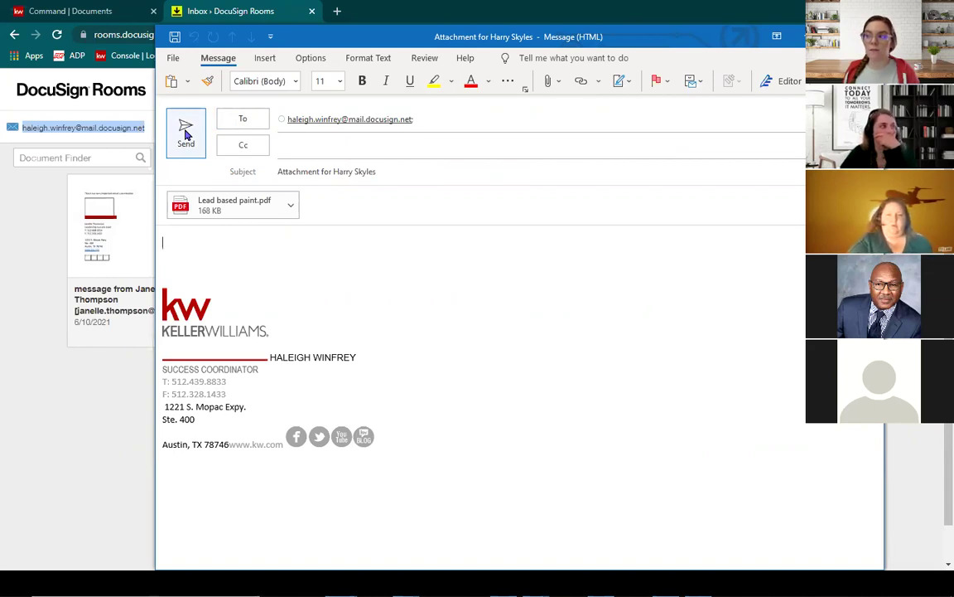
left_click(185, 133)
left_click(425, 291)
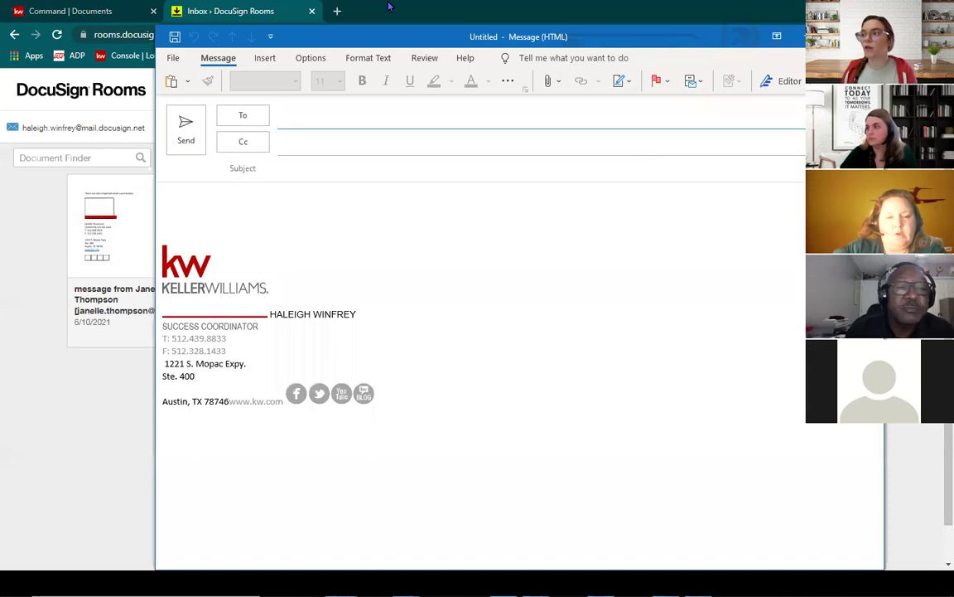
Step: Address a new email to the pasted Rooms inbox address and leave the subject blank
right_click(318, 123)
left_click(348, 157)
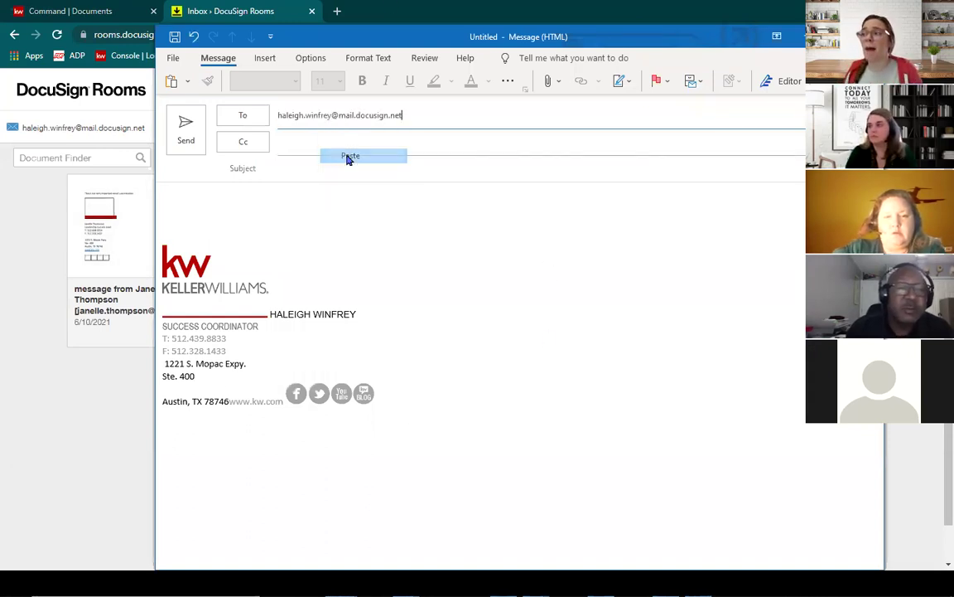
left_click(345, 158)
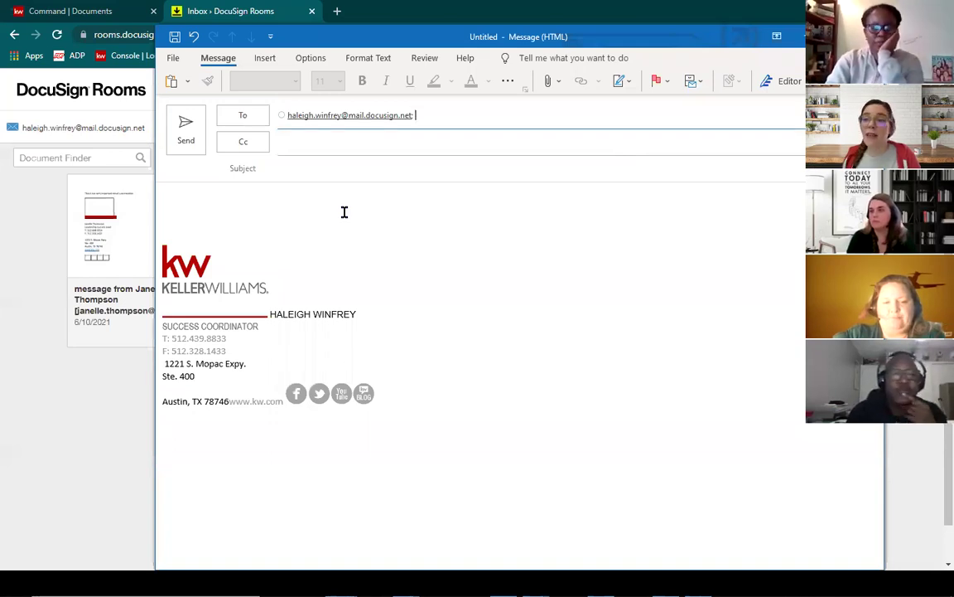
left_click(345, 212)
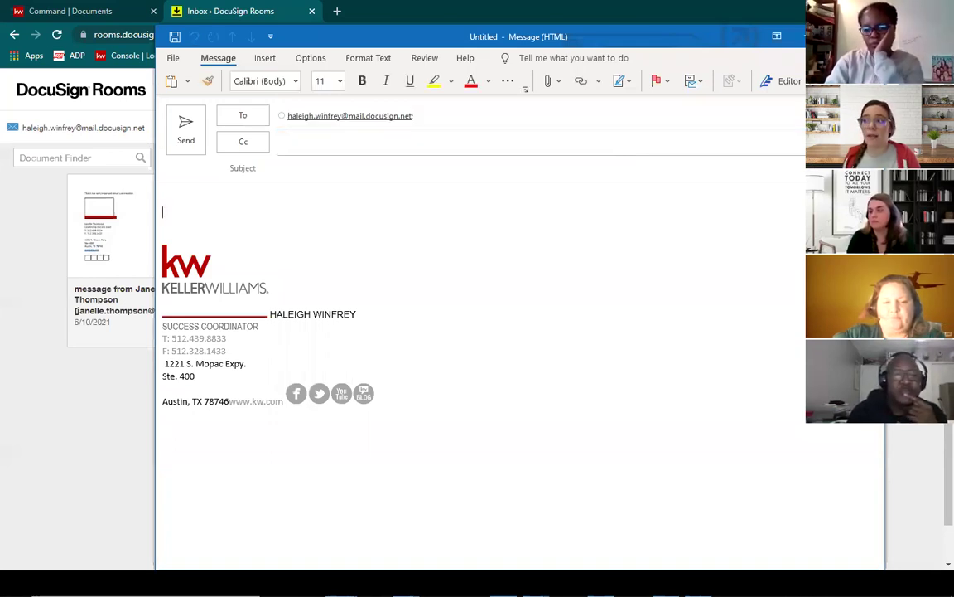
left_click(354, 168)
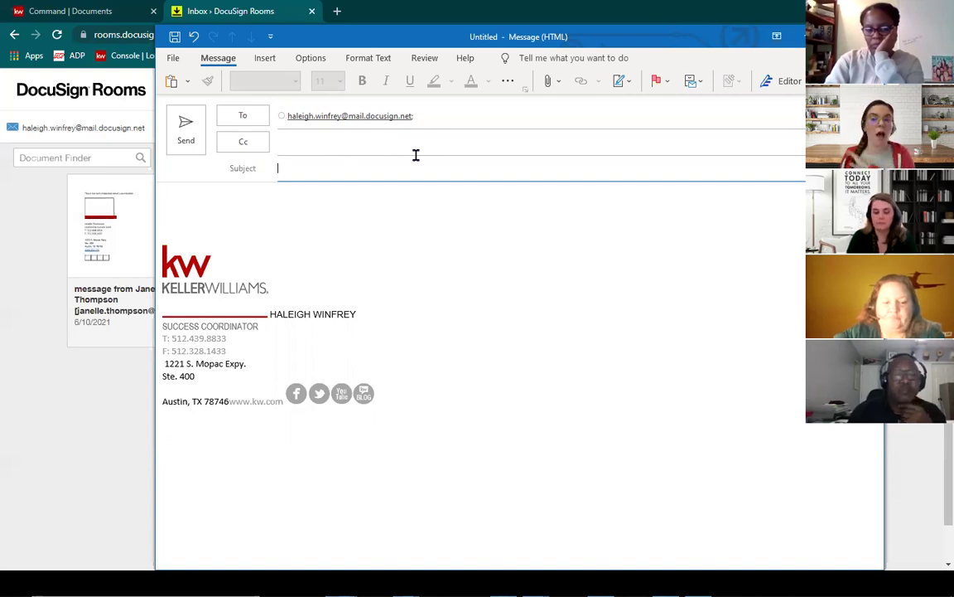
key("Tab")
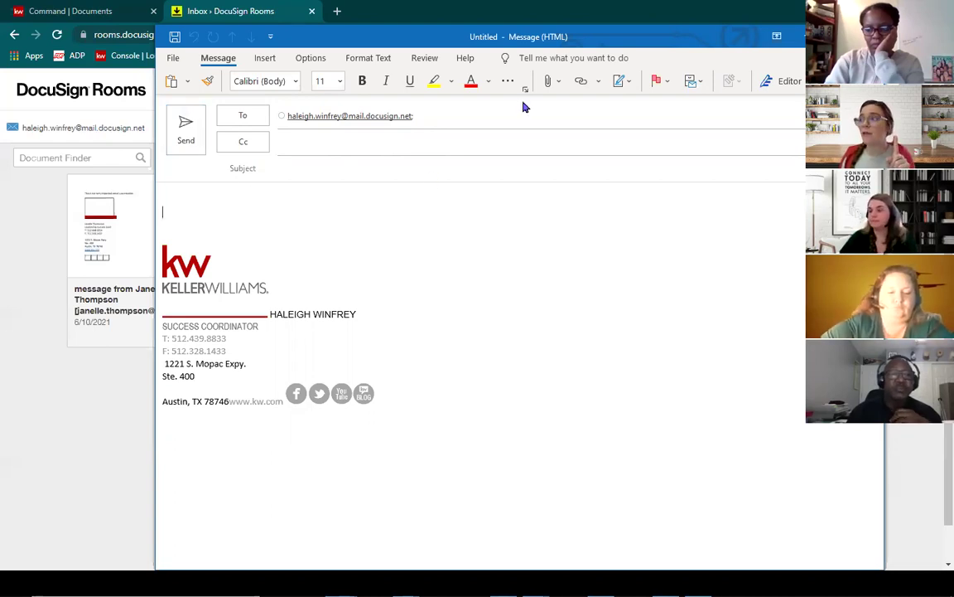
Step: Attach Lead based paint.pdf from recent items and send the email without a subject
left_click(549, 82)
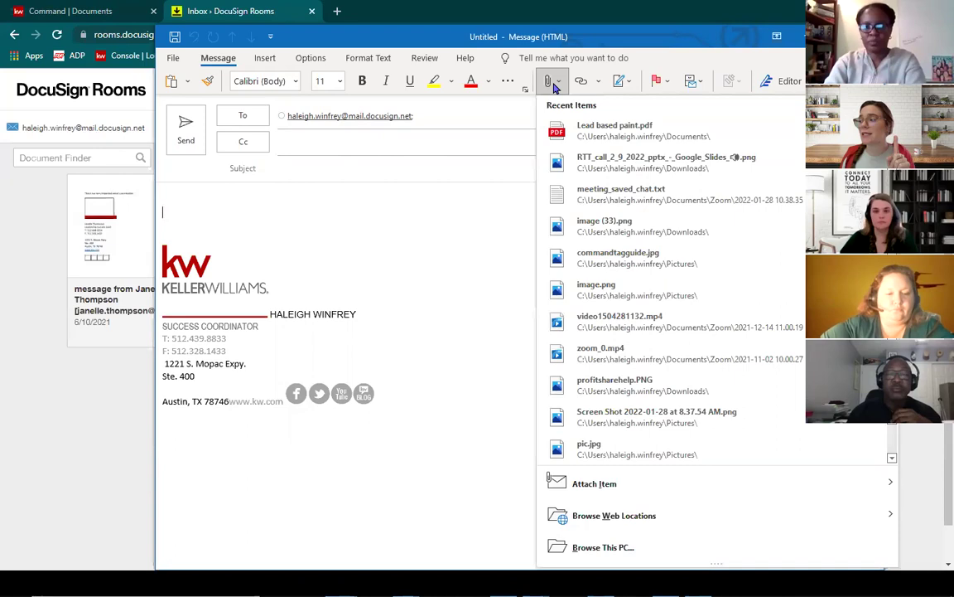
left_click(617, 130)
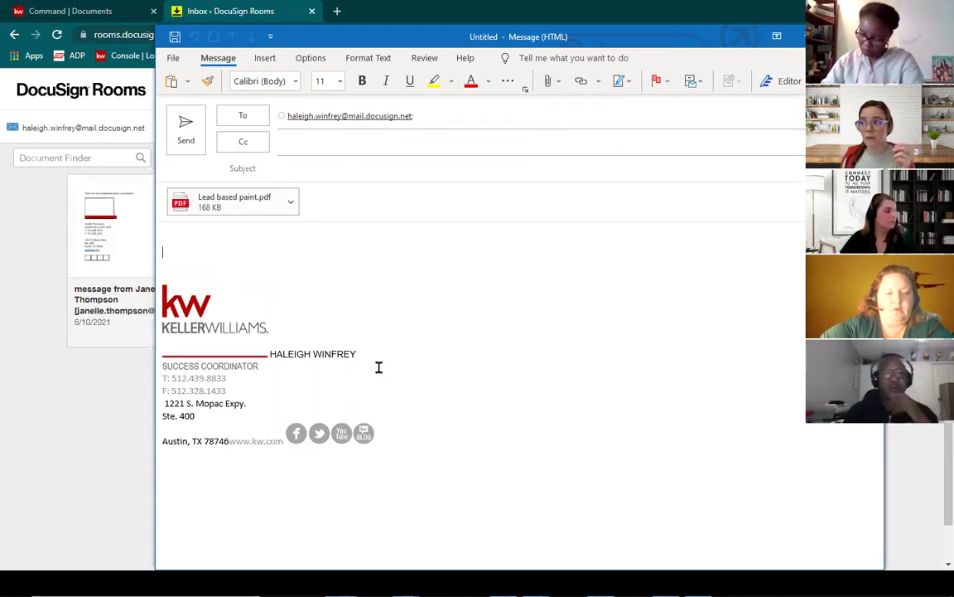
left_click(189, 138)
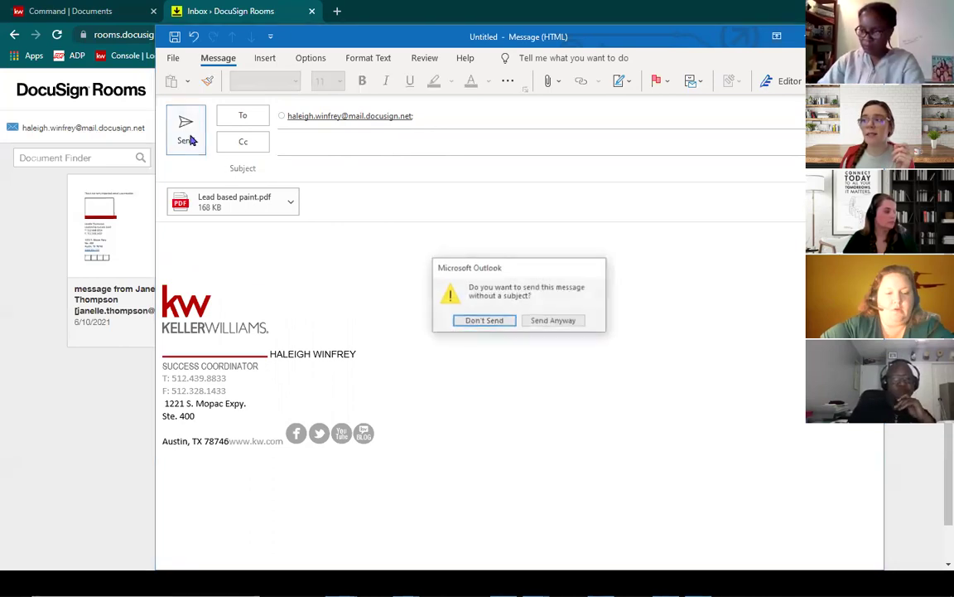
left_click(568, 326)
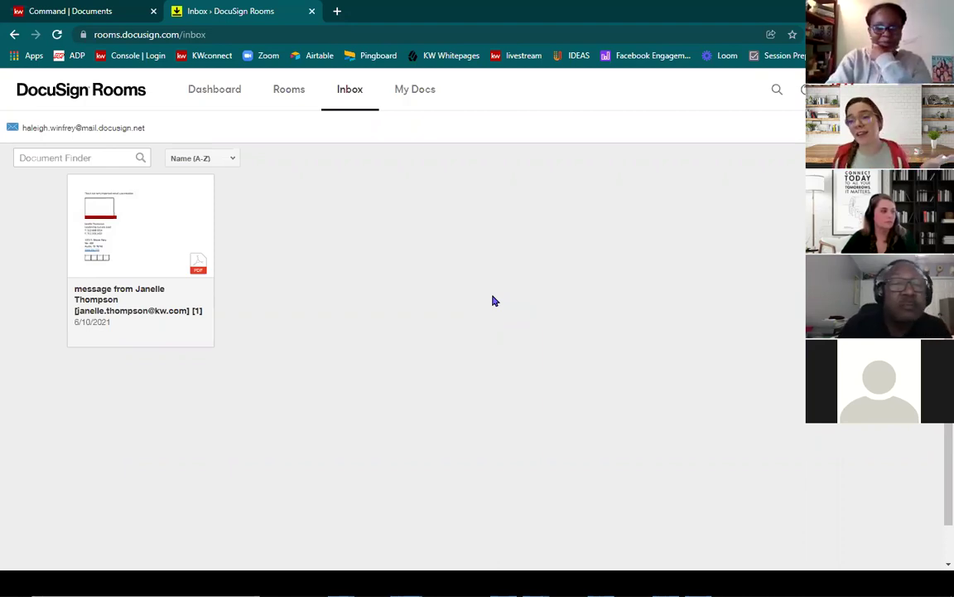
Step: Reload the Rooms inbox and select the second Lead based paint PDF dated 2/9/2022
left_click(57, 34)
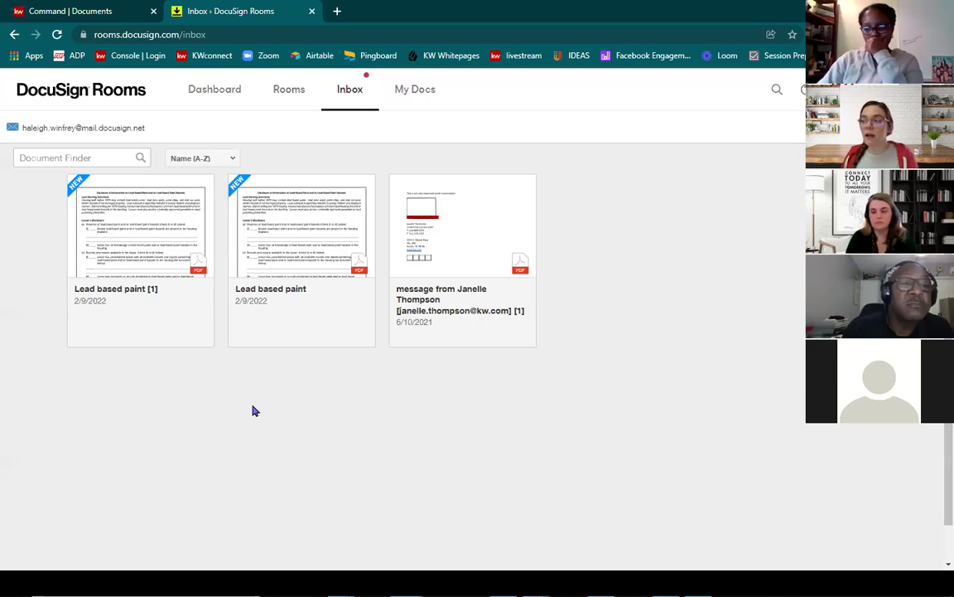
left_click(238, 186)
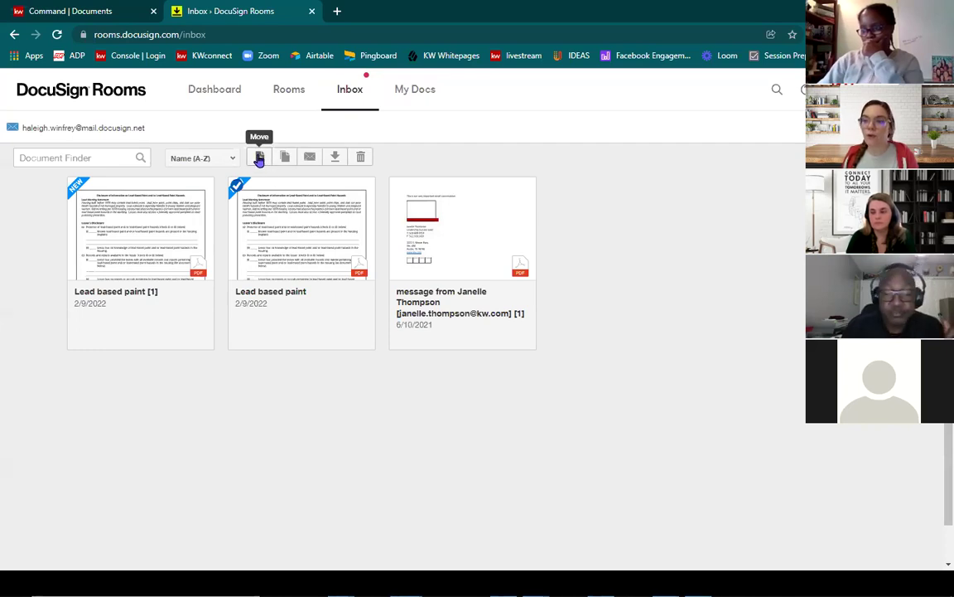
Step: Move the Lead based paint PDF into the newest listing room under Active Rooms
left_click(260, 157)
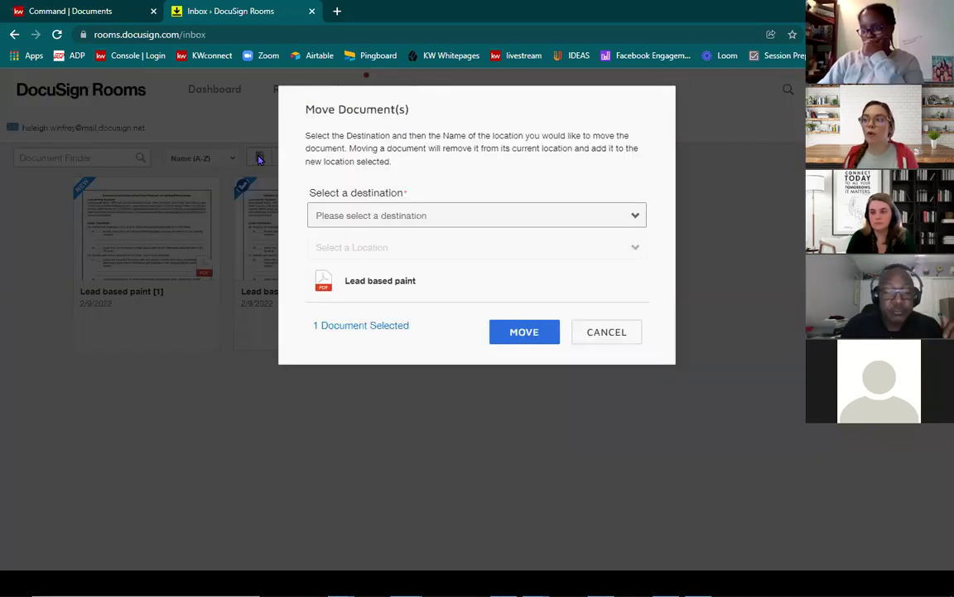
left_click(377, 218)
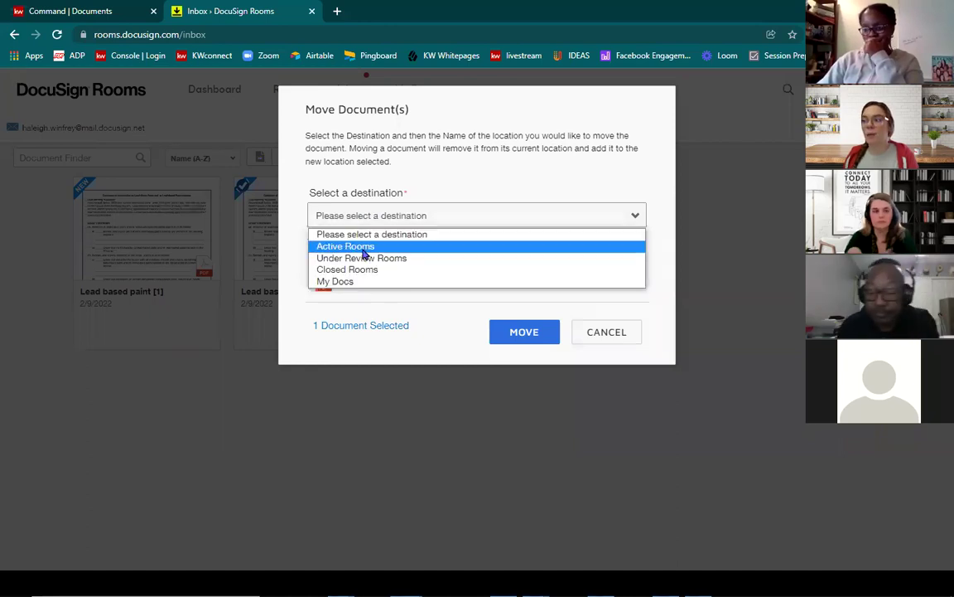
left_click(362, 247)
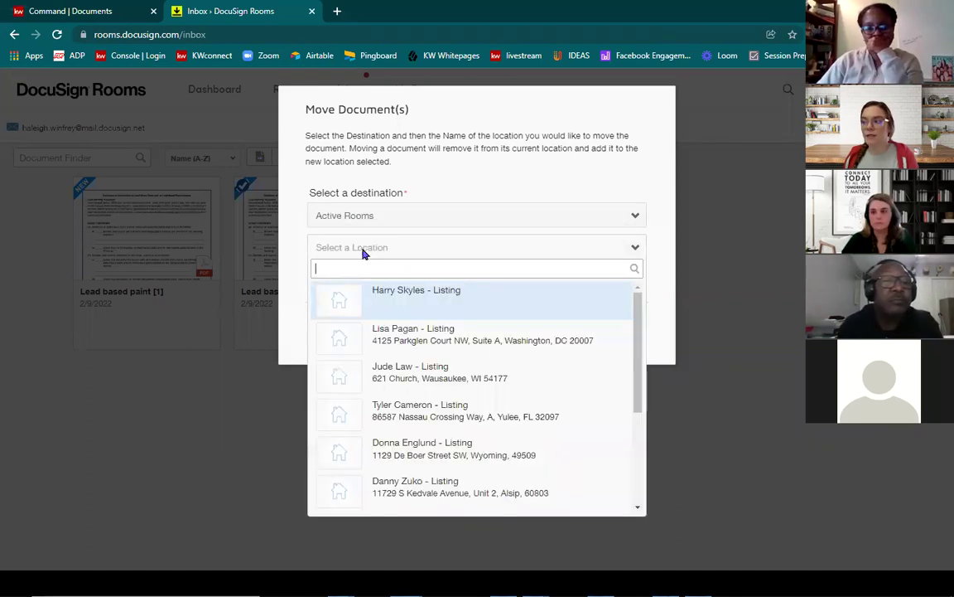
left_click(409, 298)
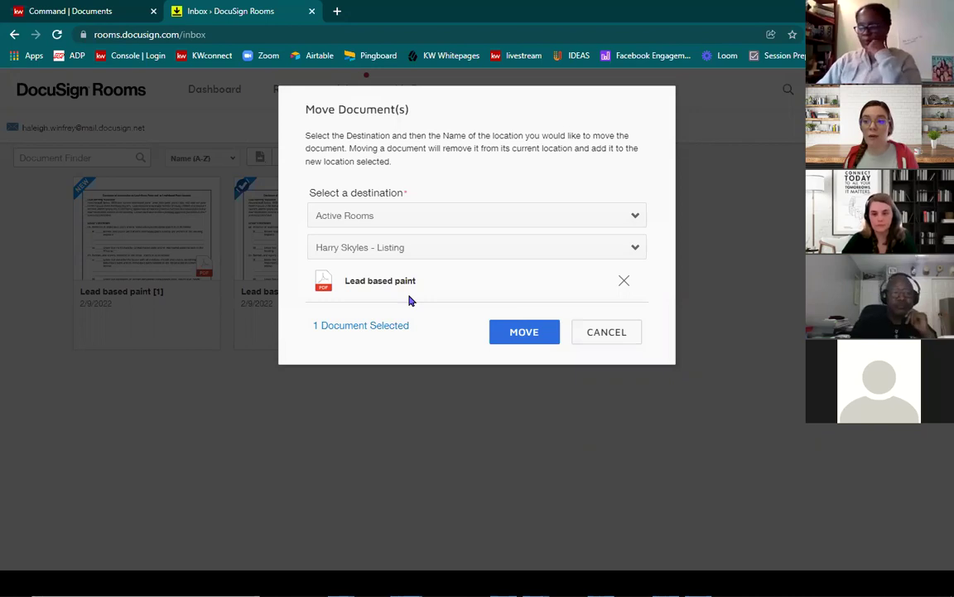
left_click(519, 338)
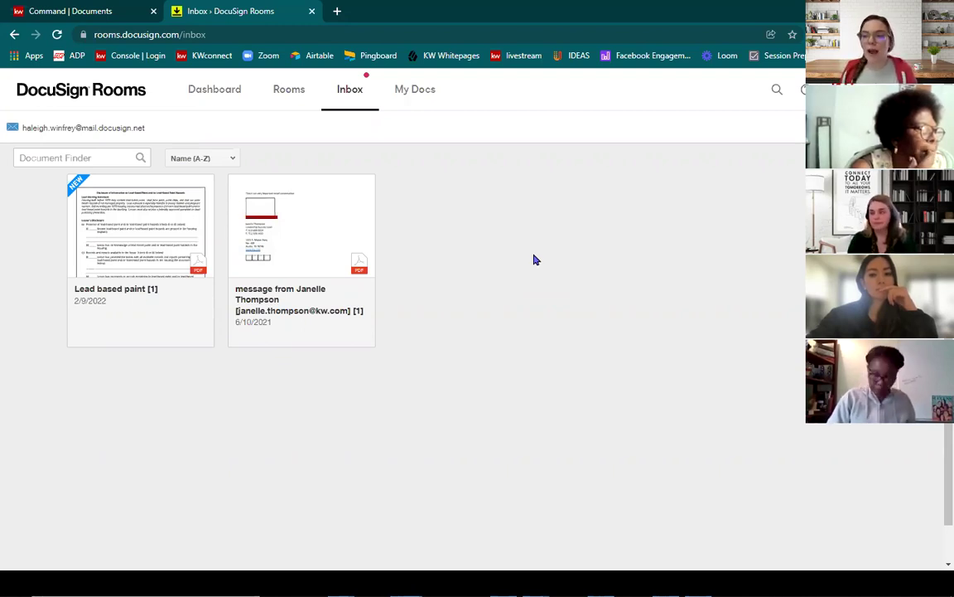
Step: Open the top listing room from the Rooms list to see its details and Room ID
left_click(289, 92)
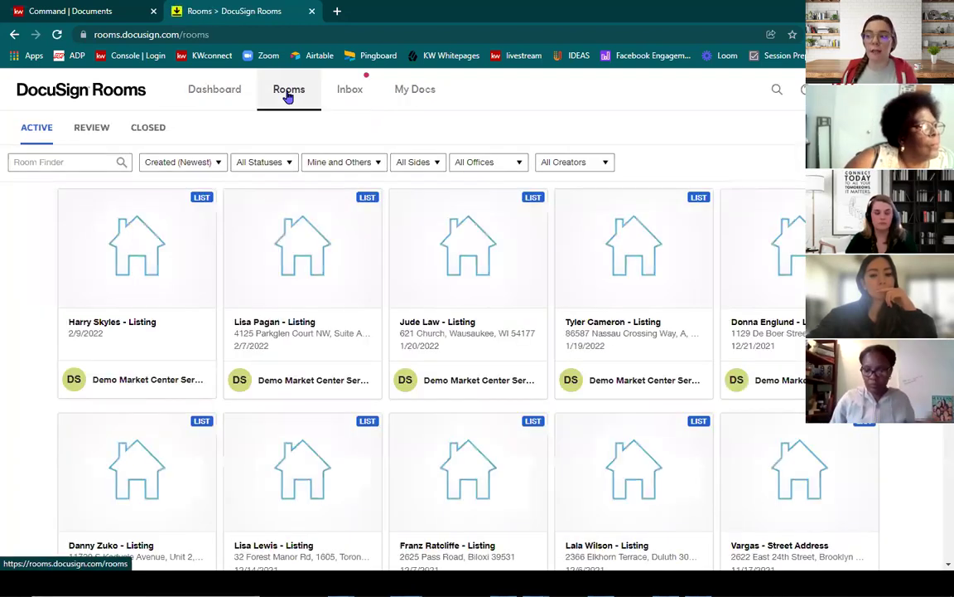
left_click(132, 273)
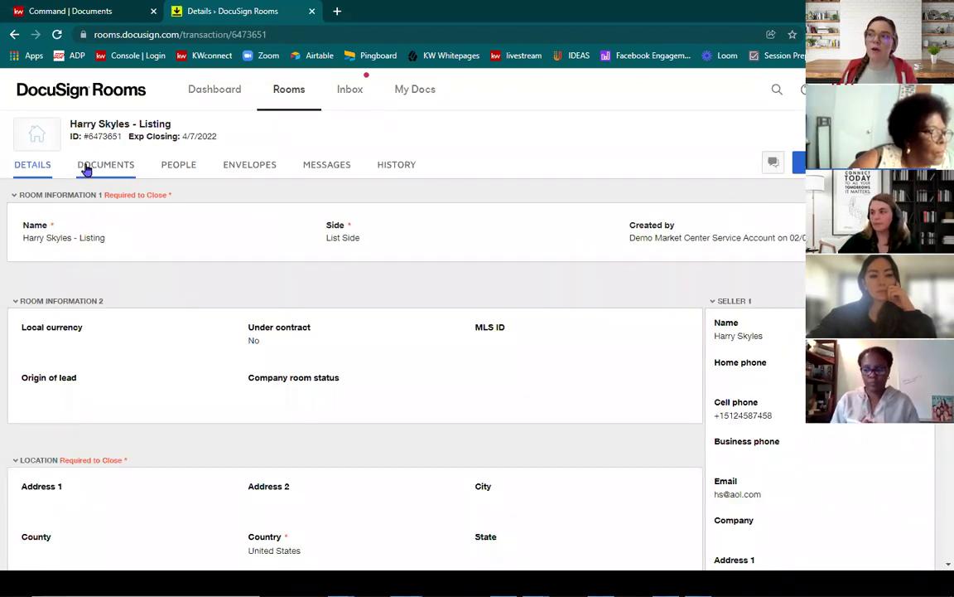
mouse_move(91, 146)
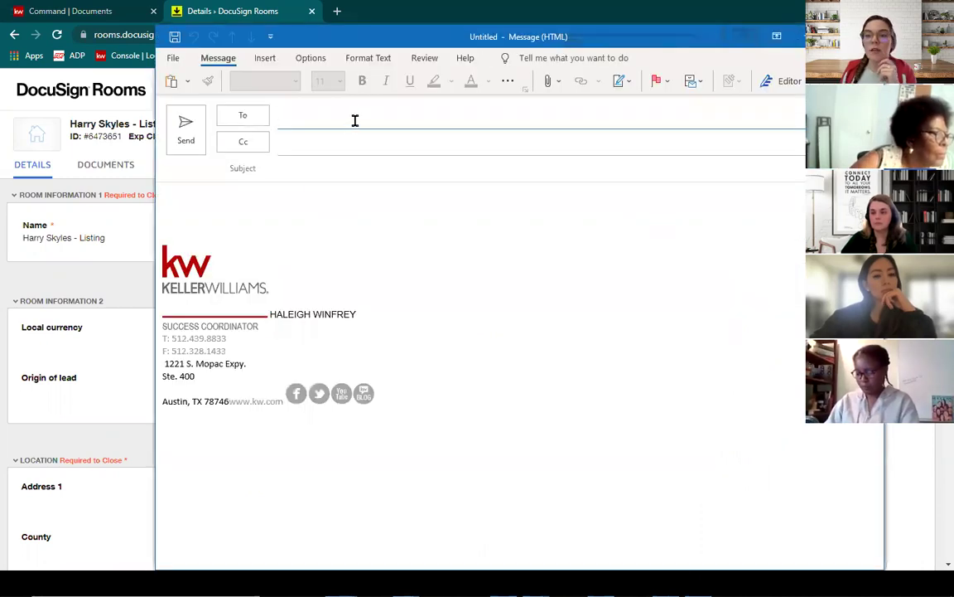
Step: Address the new email to the pasted DocuSign mail-in address
right_click(356, 123)
left_click(381, 159)
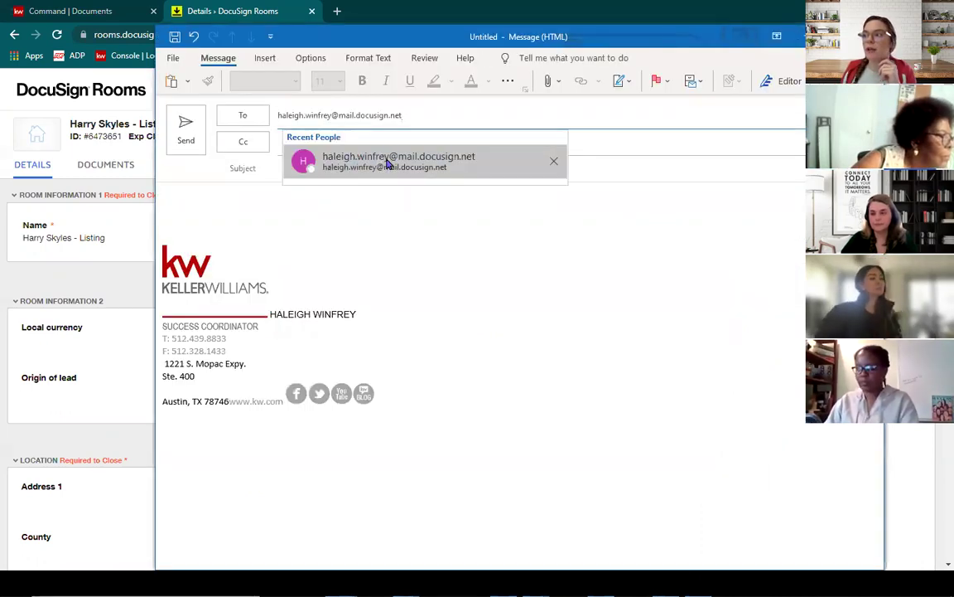
left_click(384, 160)
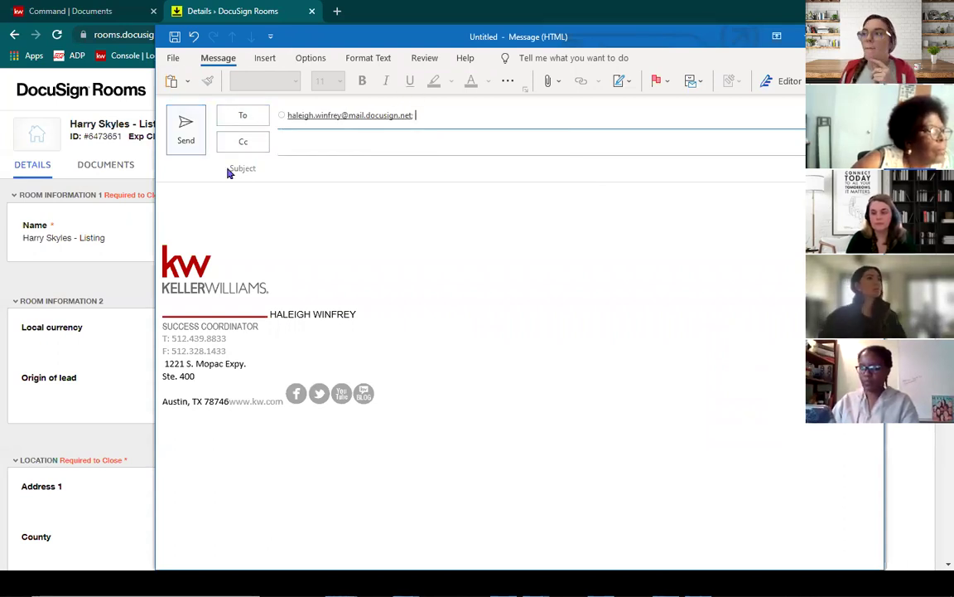
Step: Copy the room's Room ID from the details page and paste it as the email subject
left_click(355, 18)
left_click_drag(116, 136, 84, 138)
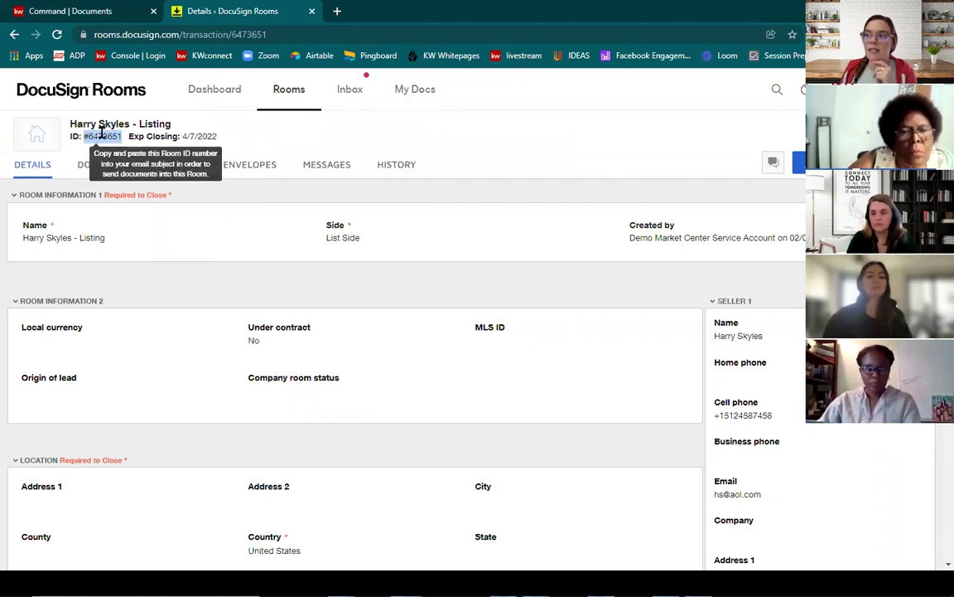
right_click(105, 138)
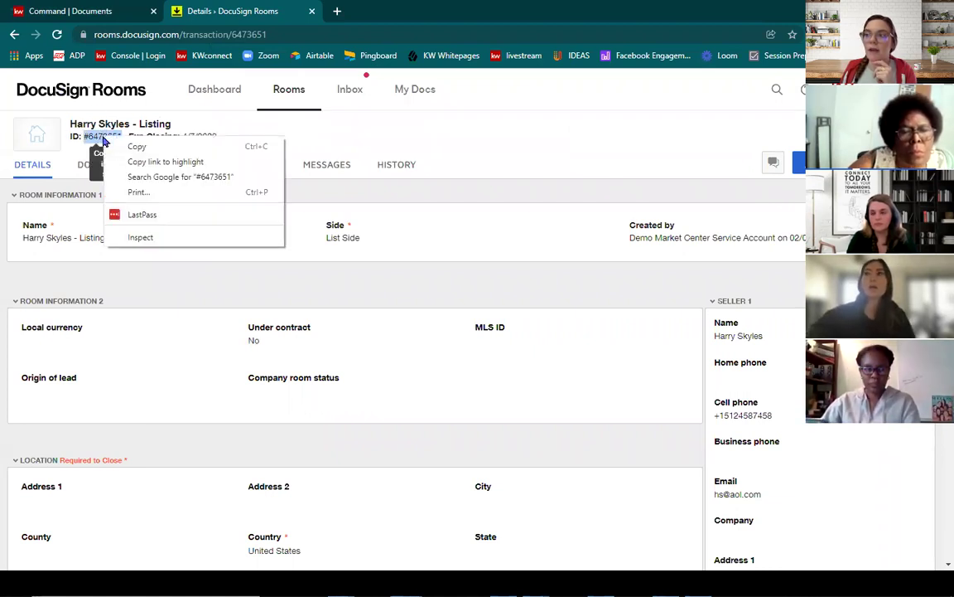
left_click(132, 146)
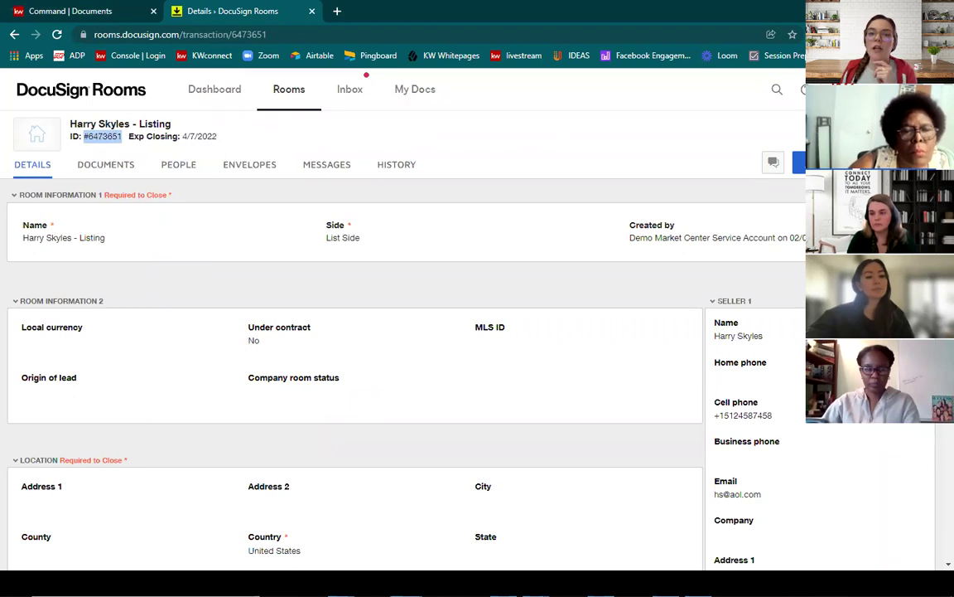
left_click(426, 173)
right_click(429, 176)
left_click(460, 212)
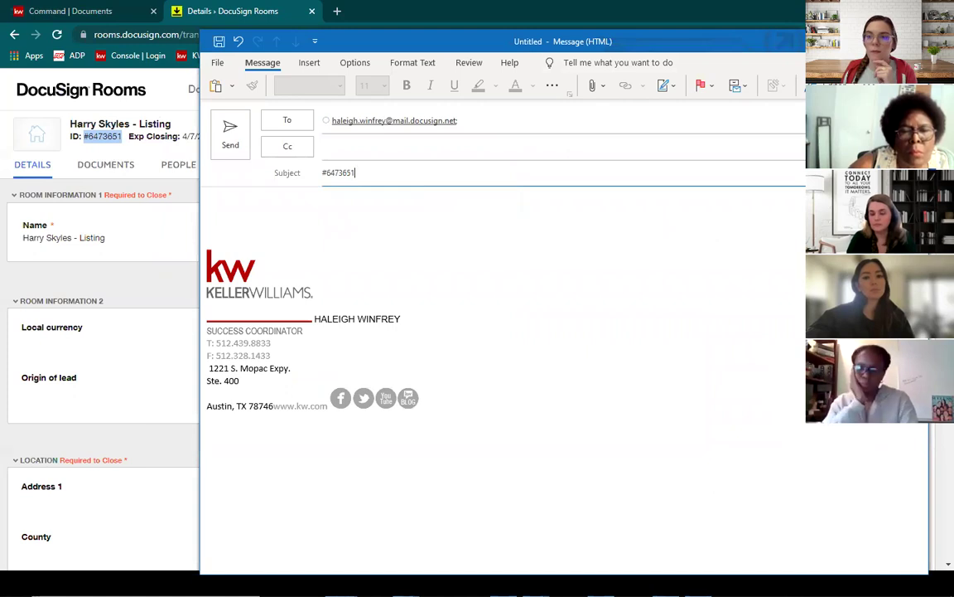
left_click(458, 225)
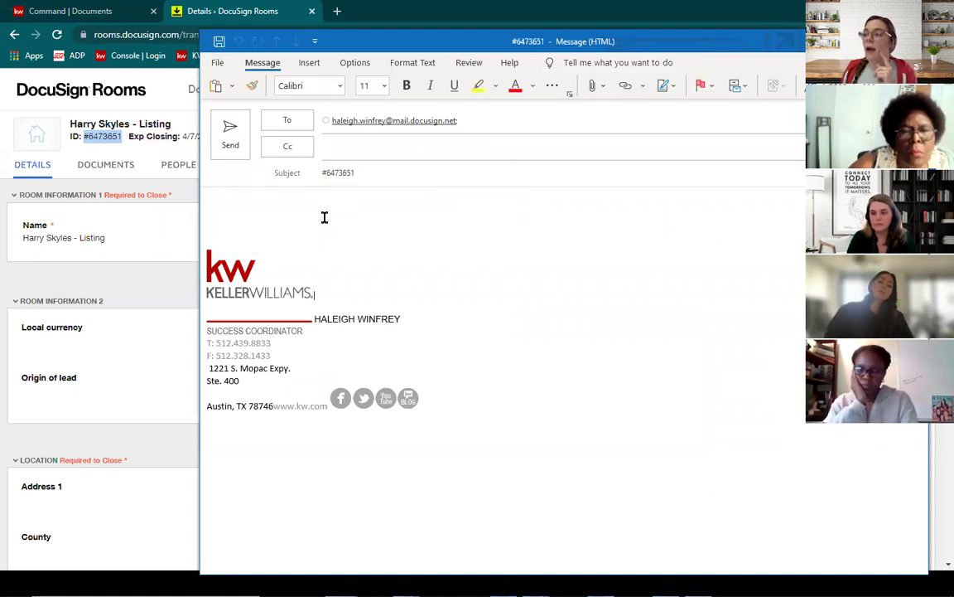
Step: Attach Exclusive Listing.pdf from this PC and send the email
left_click(593, 86)
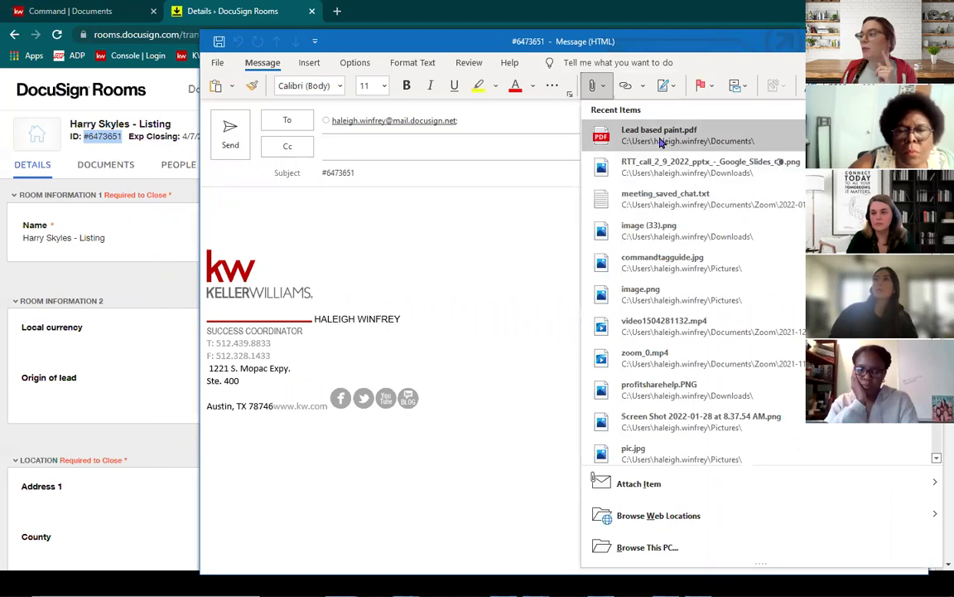
scroll(660, 285, "down", 1)
left_click(650, 546)
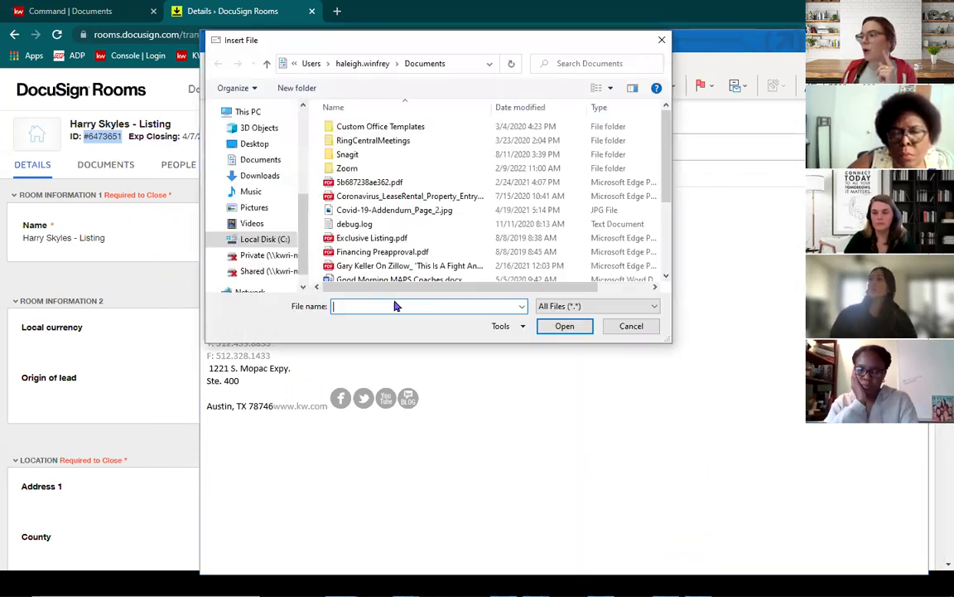
left_click(393, 239)
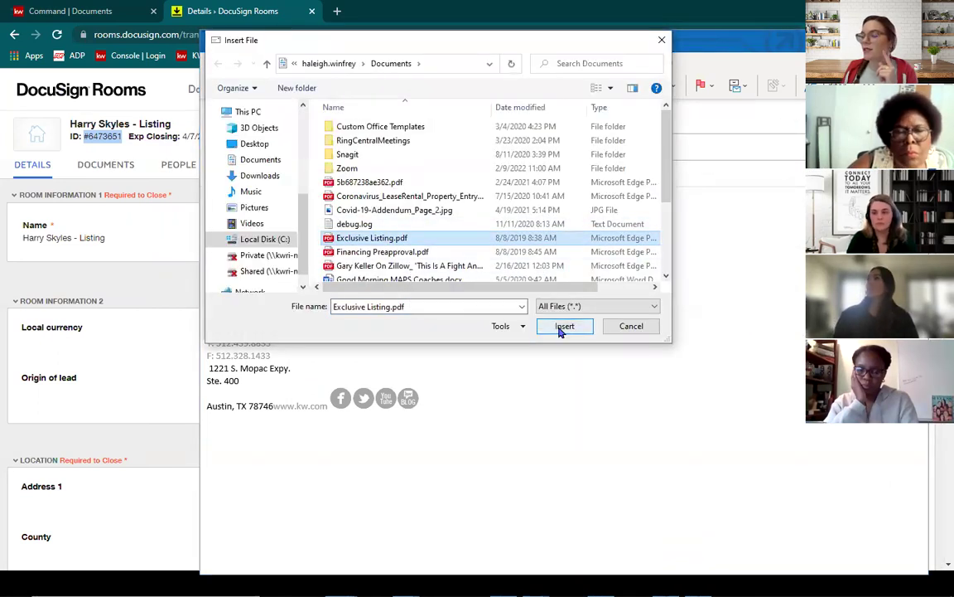
left_click(563, 326)
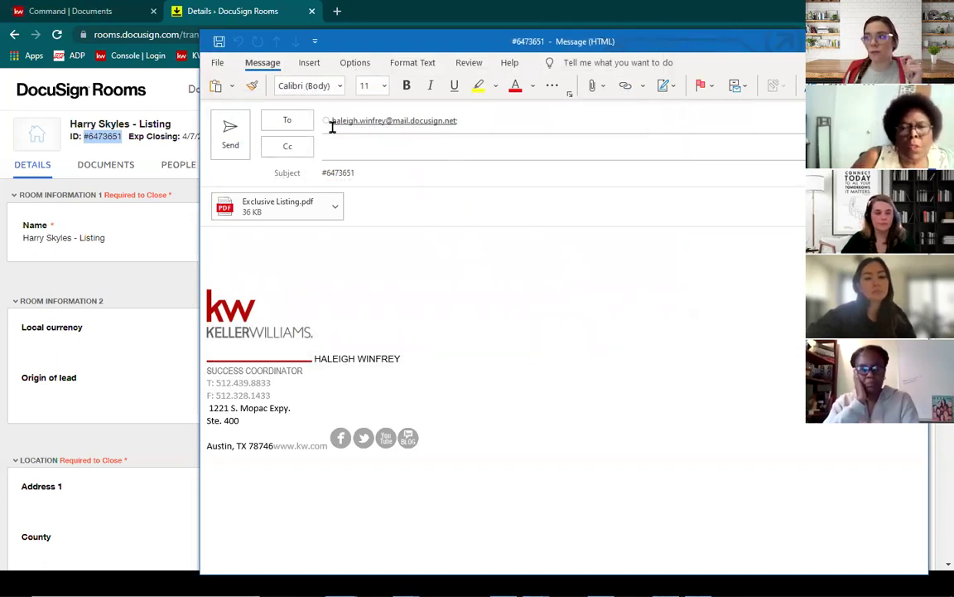
left_click(230, 146)
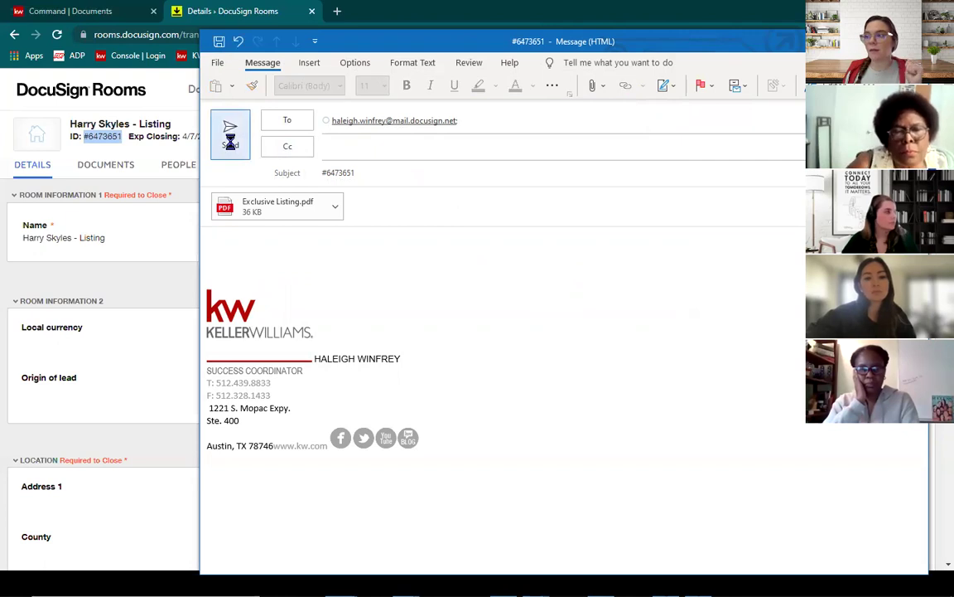
Step: Open the room's Documents list and reload until Exclusive Listing appears among eight documents
left_click(119, 171)
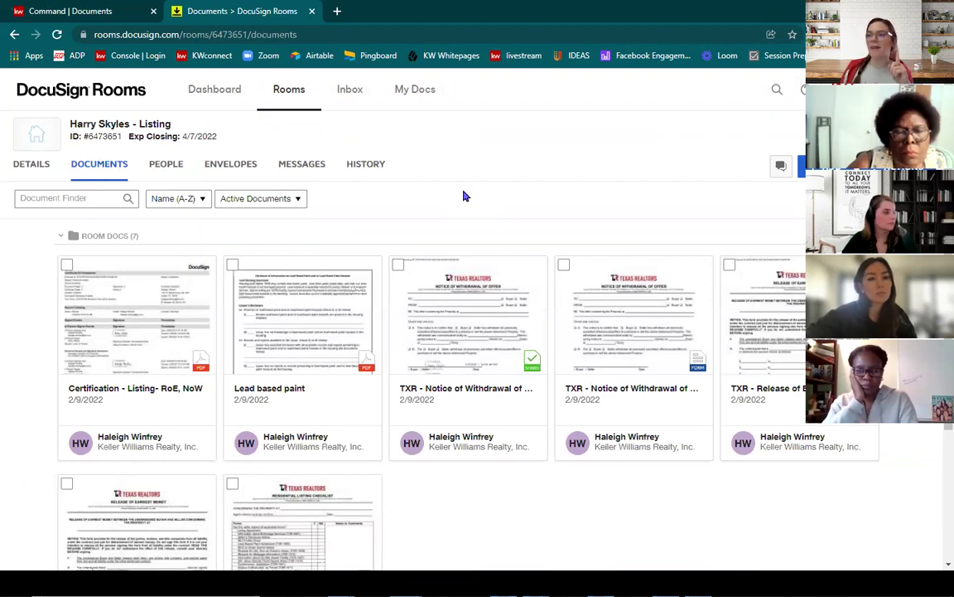
left_click(55, 35)
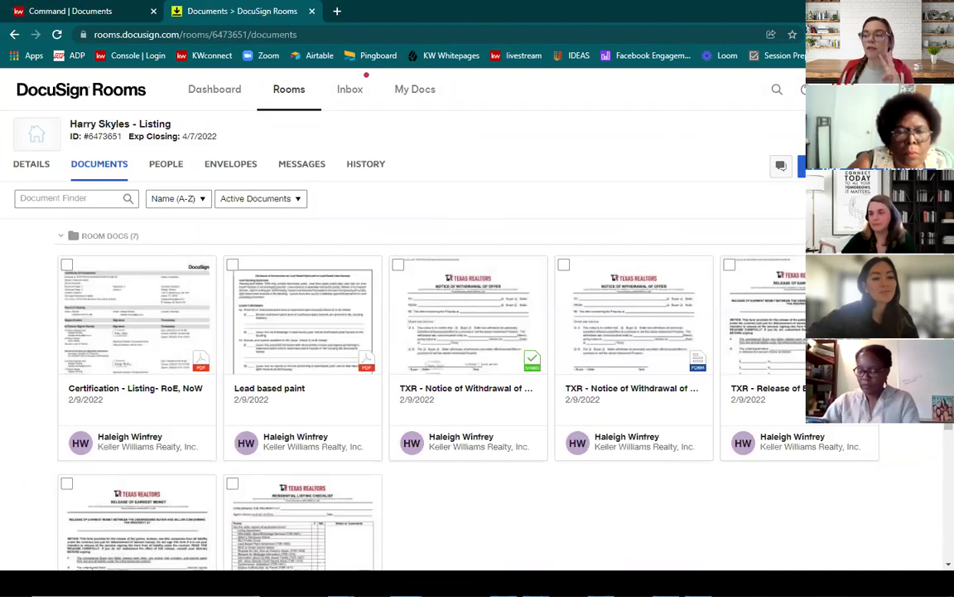
scroll(539, 156, "down", 3)
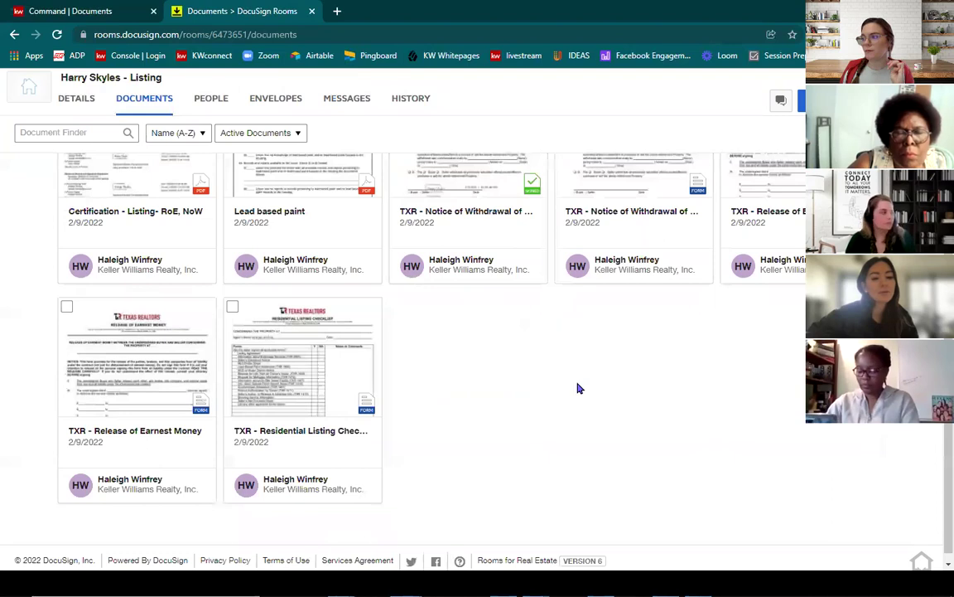
scroll(577, 389, "up", 3)
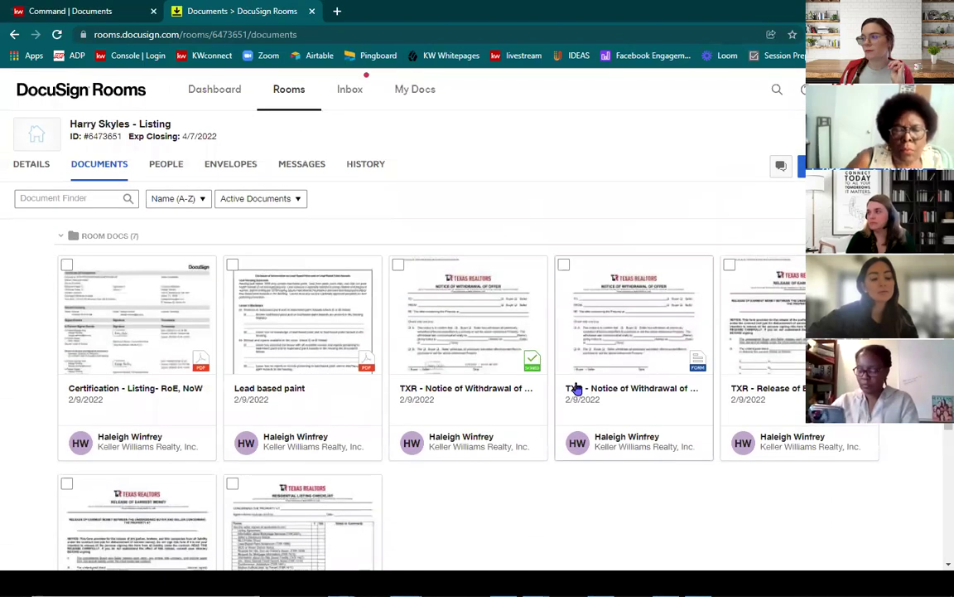
left_click(57, 35)
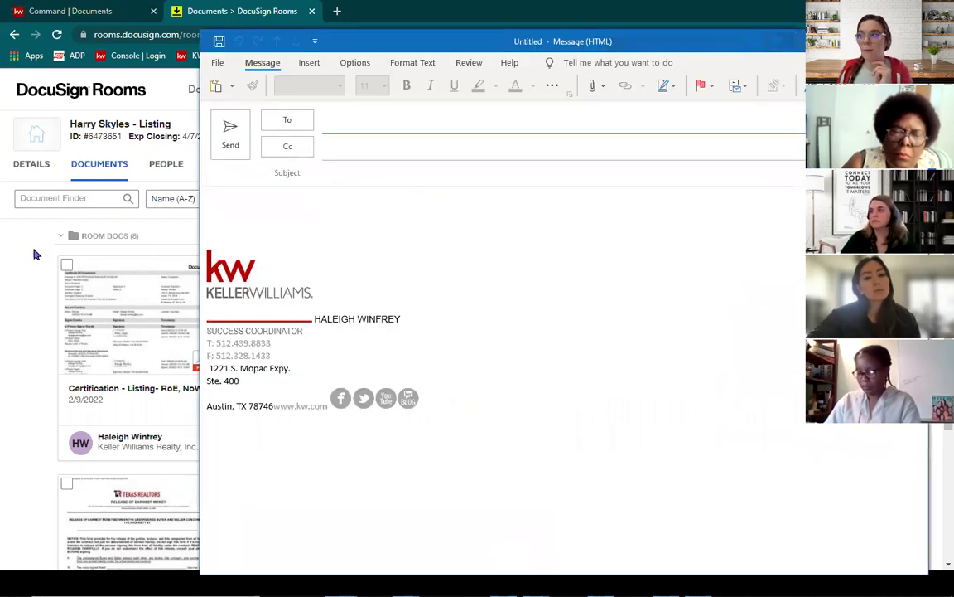
Step: Address the draft to the DocuSign mail-in address with the room ID plus '#PDF' as subject
right_click(380, 123)
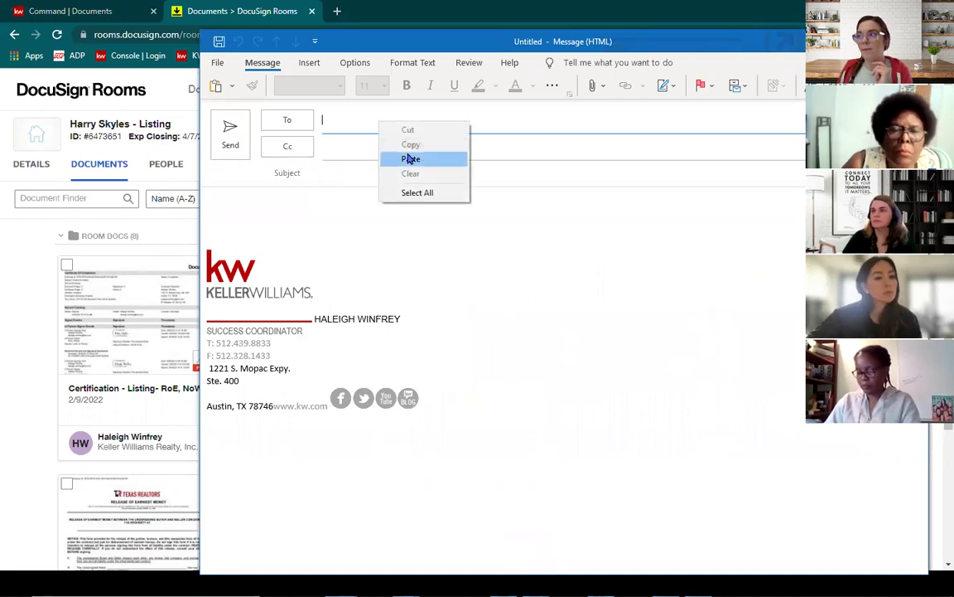
left_click(335, 120)
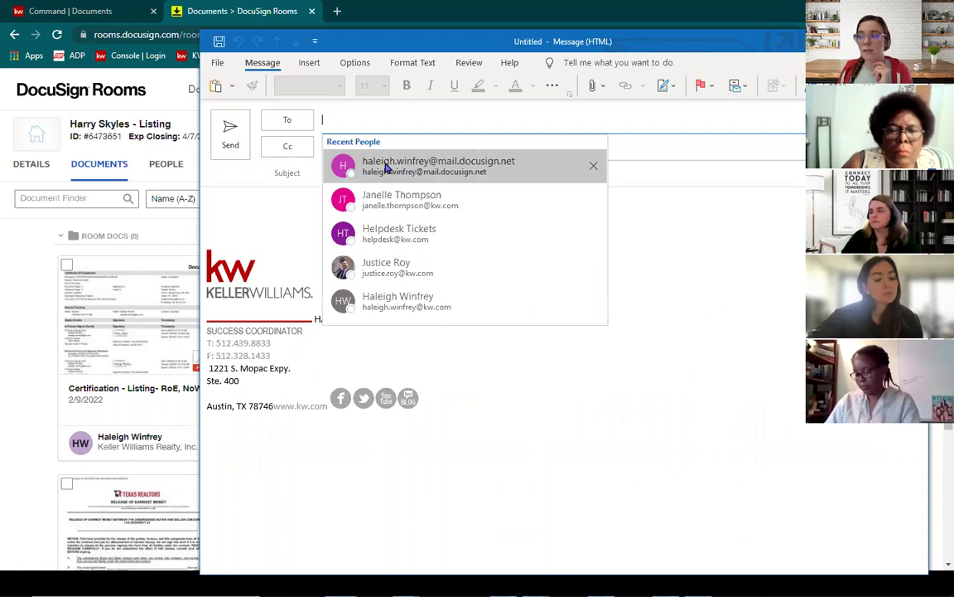
left_click(386, 166)
left_click(381, 178)
right_click(383, 180)
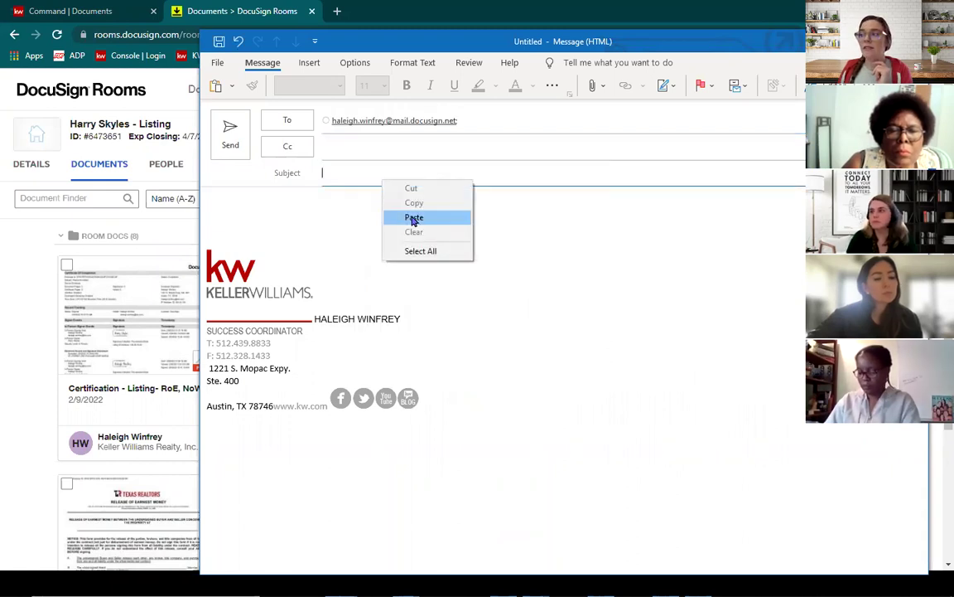
left_click(413, 218)
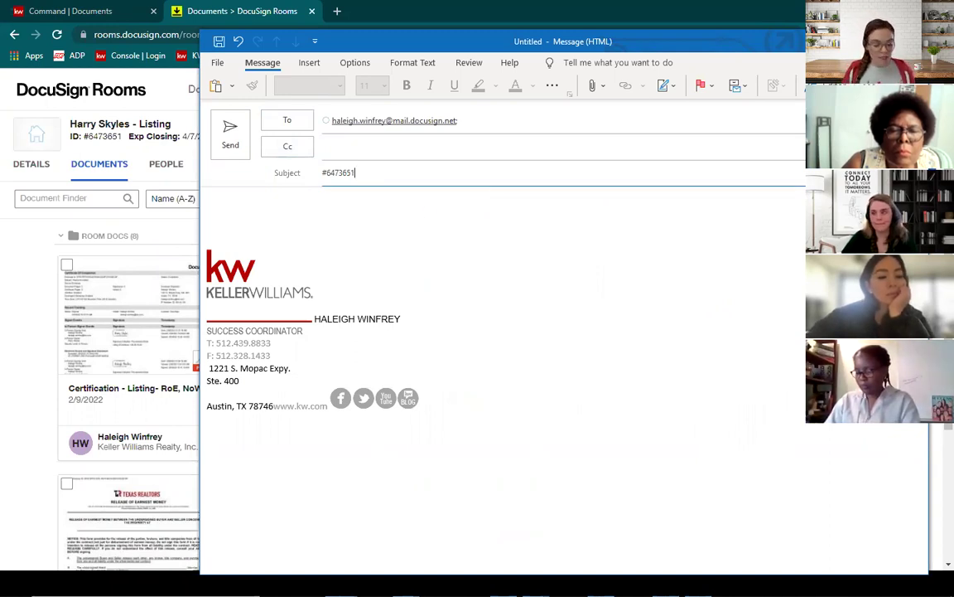
type("#PDF")
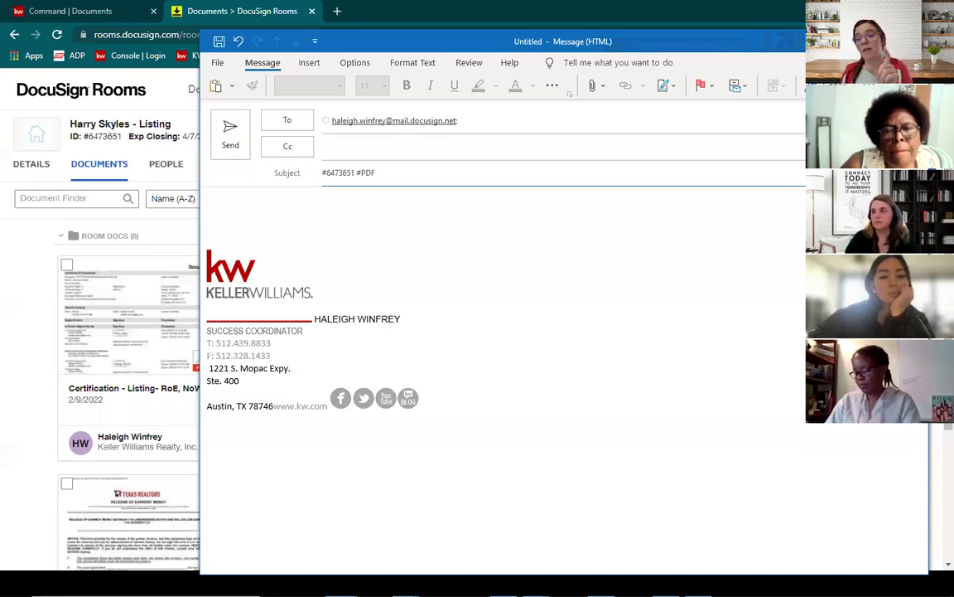
Step: Write two body lines explaining the email thread is being converted into a PDF for DocuSign
left_click(384, 203)
type("CONVERTED")
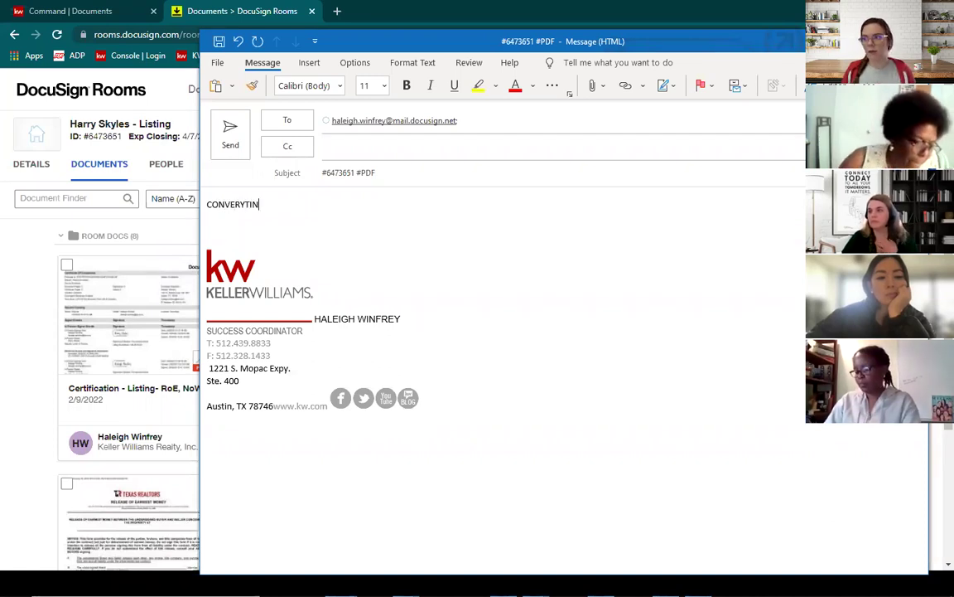
key("BackSpace")
key("BackSpace")
type("ING THIS EM")
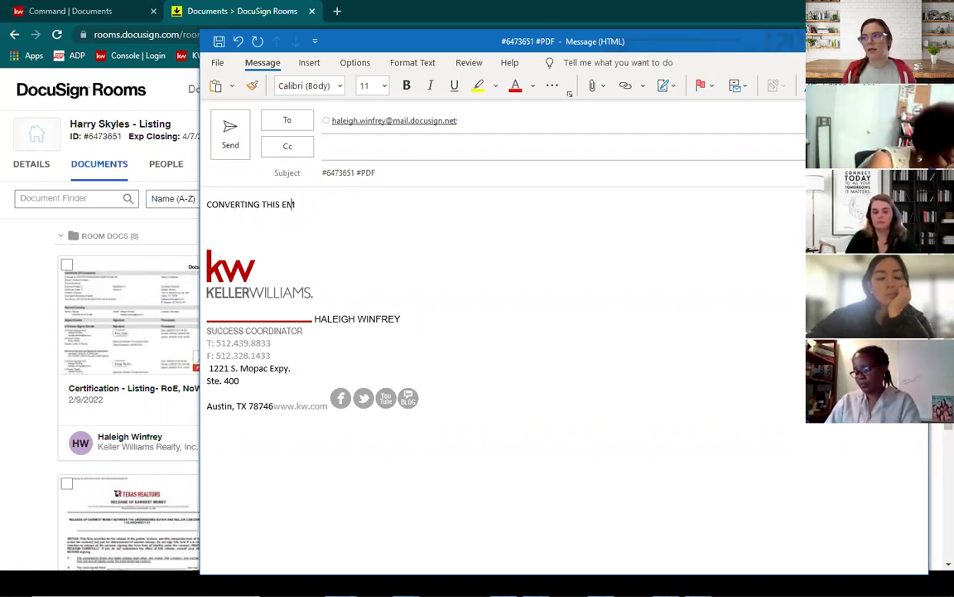
type("AIL THREAD INTO")
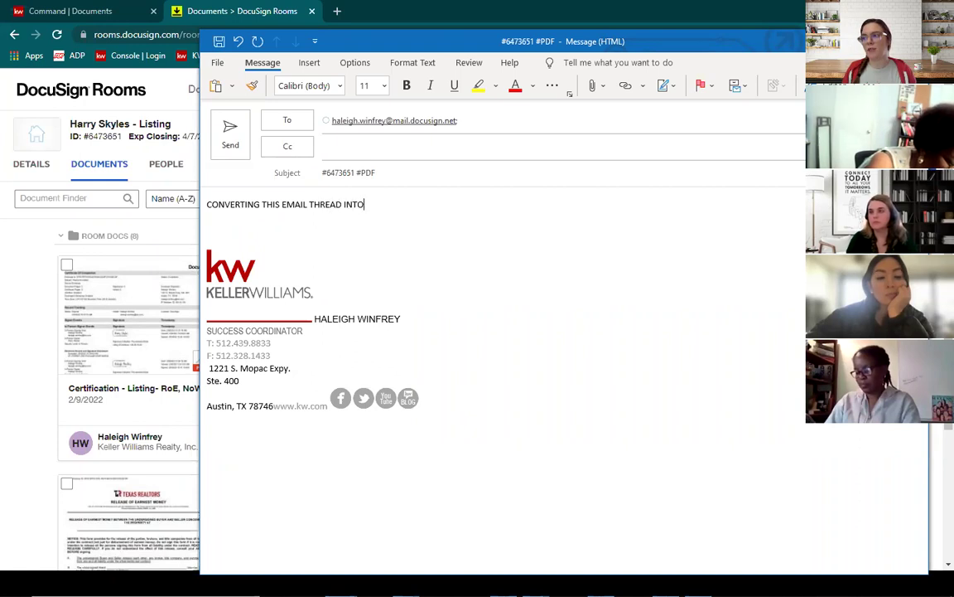
type(" A PDF SO THA")
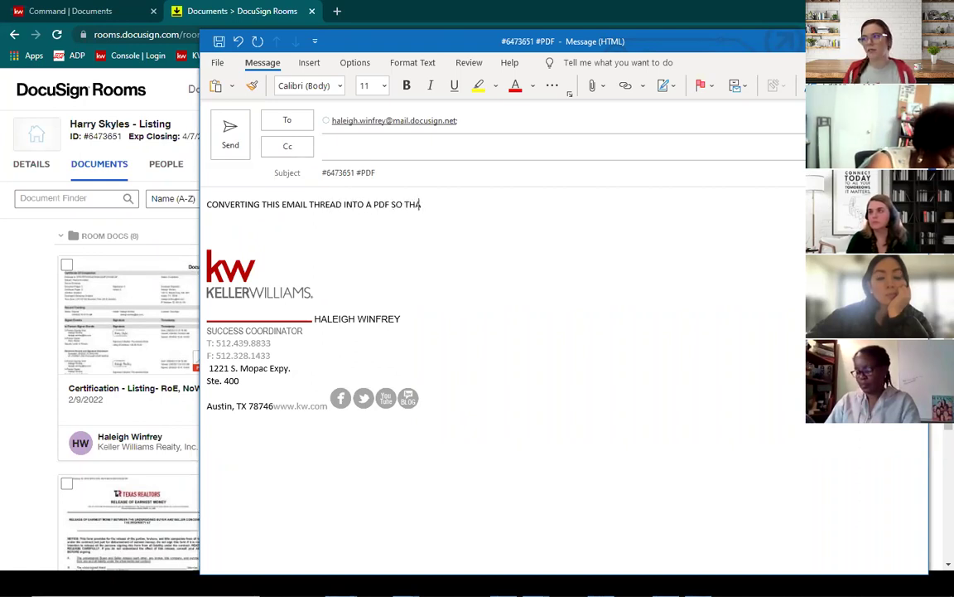
type("T DS W")
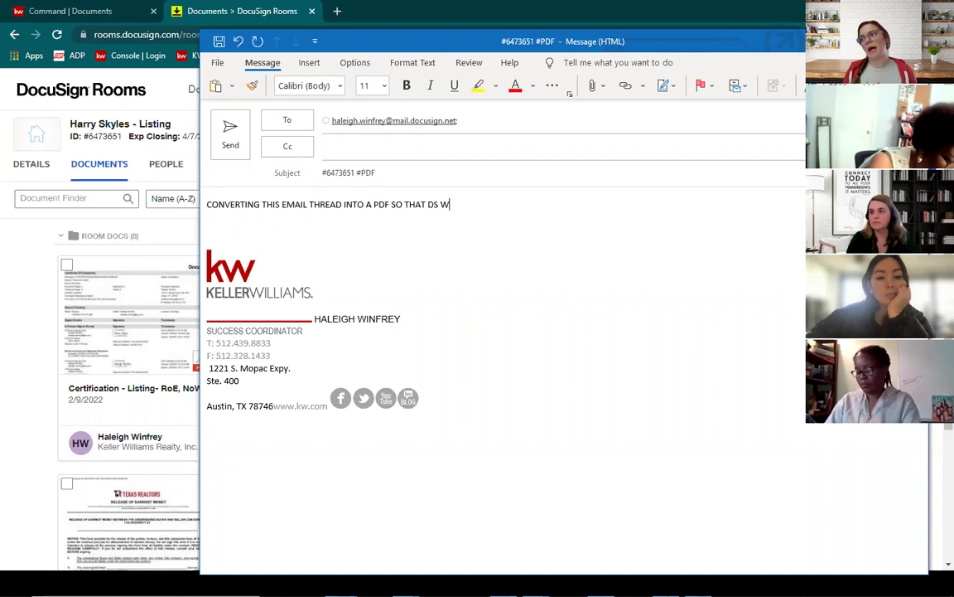
type("ILL TAKE IT!")
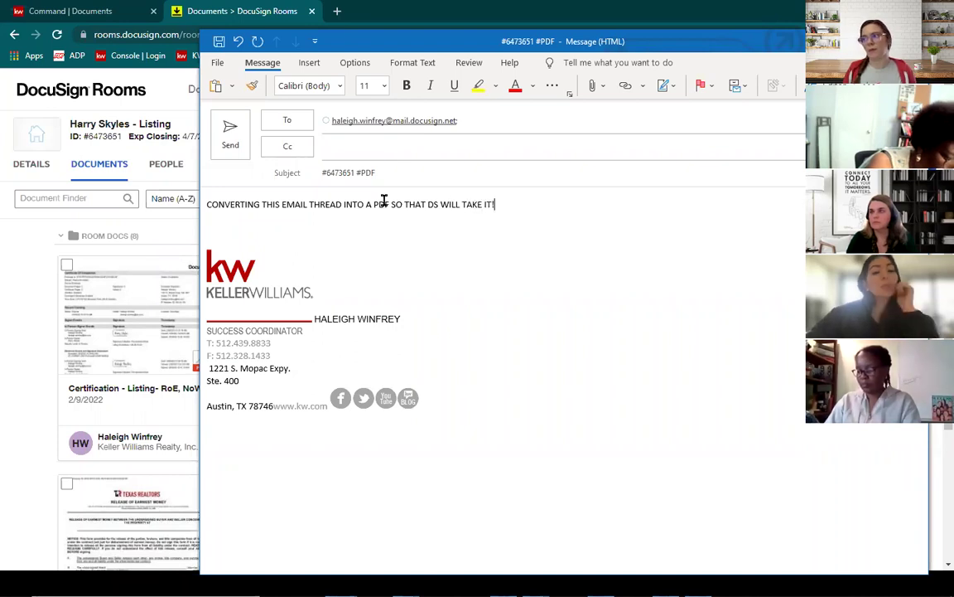
key("Return")
key("Return")
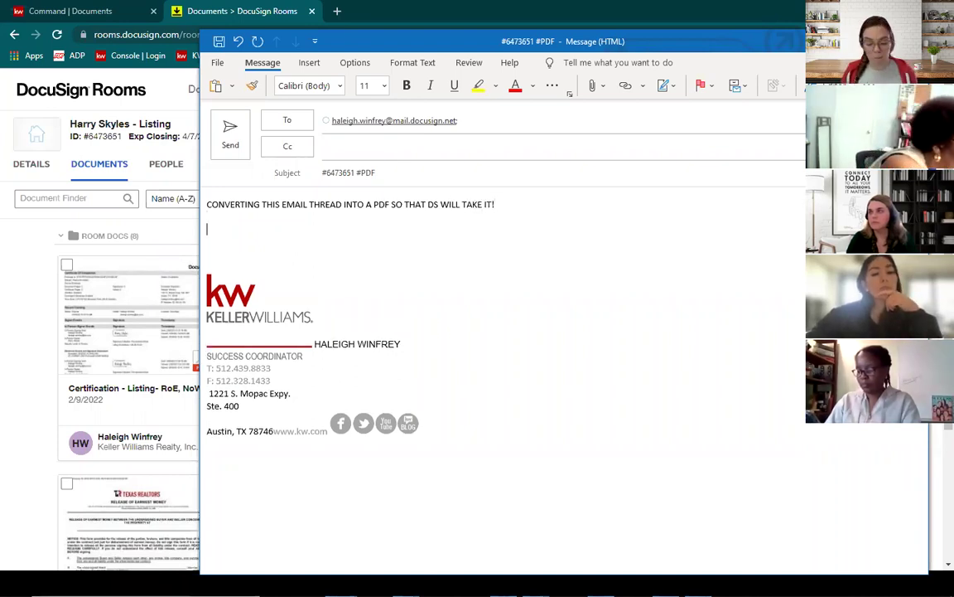
type("(this is an o")
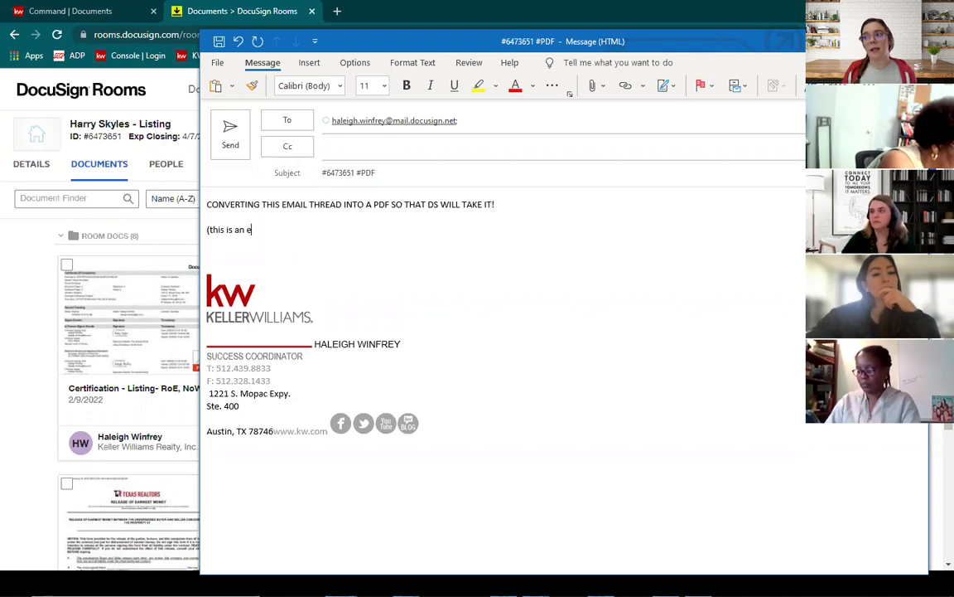
key("BackSpace")
type("important ")
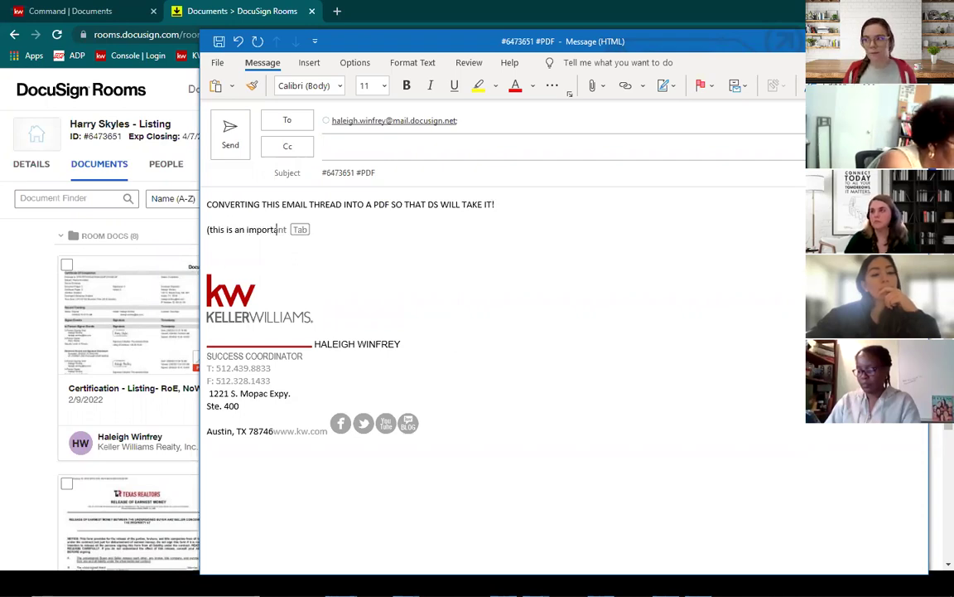
type("ema")
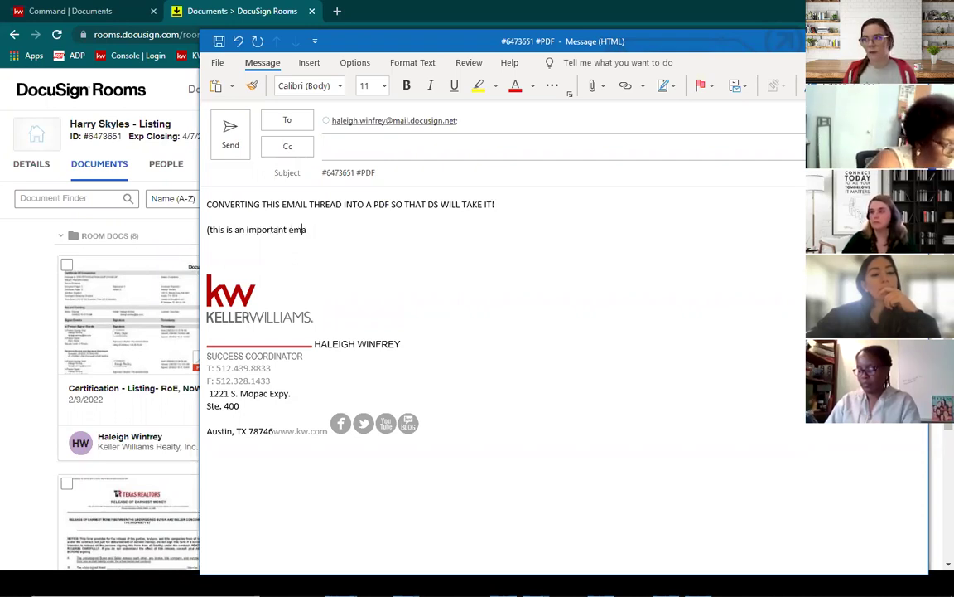
type("il thread that you would ")
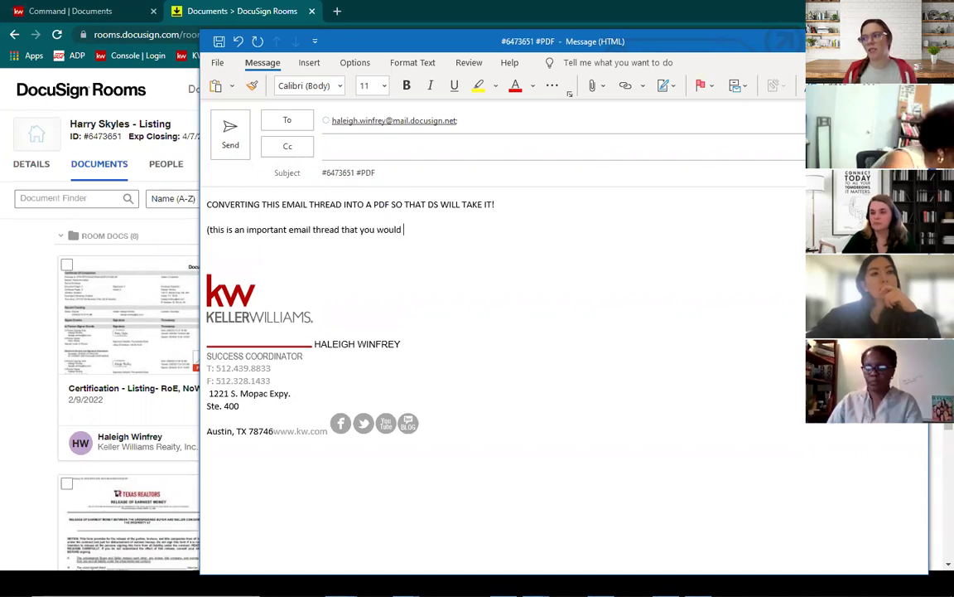
type("like to keep)")
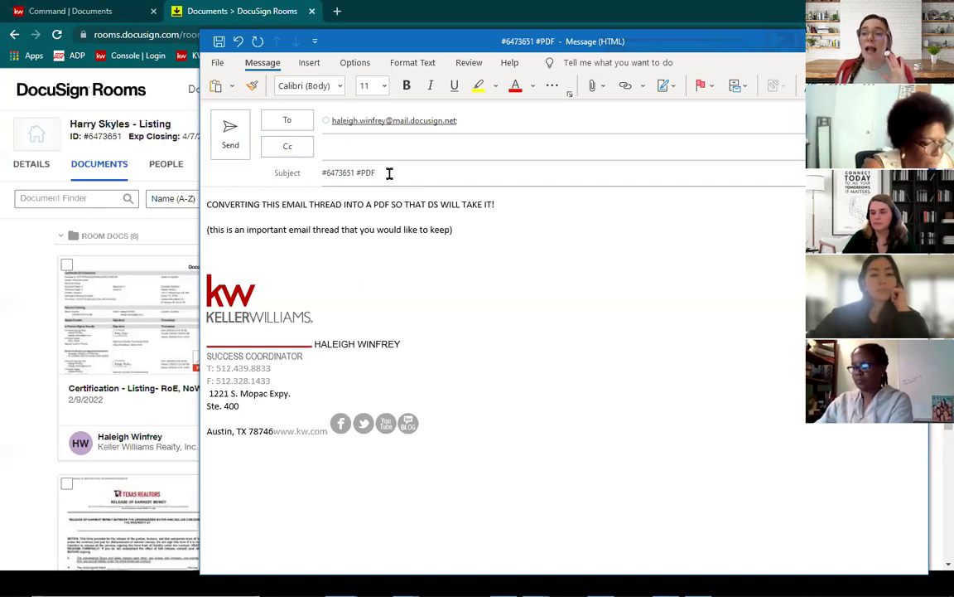
Step: Append 'Behan Fell Through' after #PDF in the subject and send the message
left_click(484, 179)
type("have abo")
key("BackSpace")
key("BackSpace")
key("BackSpace")
key("BackSpace")
key("BackSpace")
key("BackSpace")
key("BackSpace")
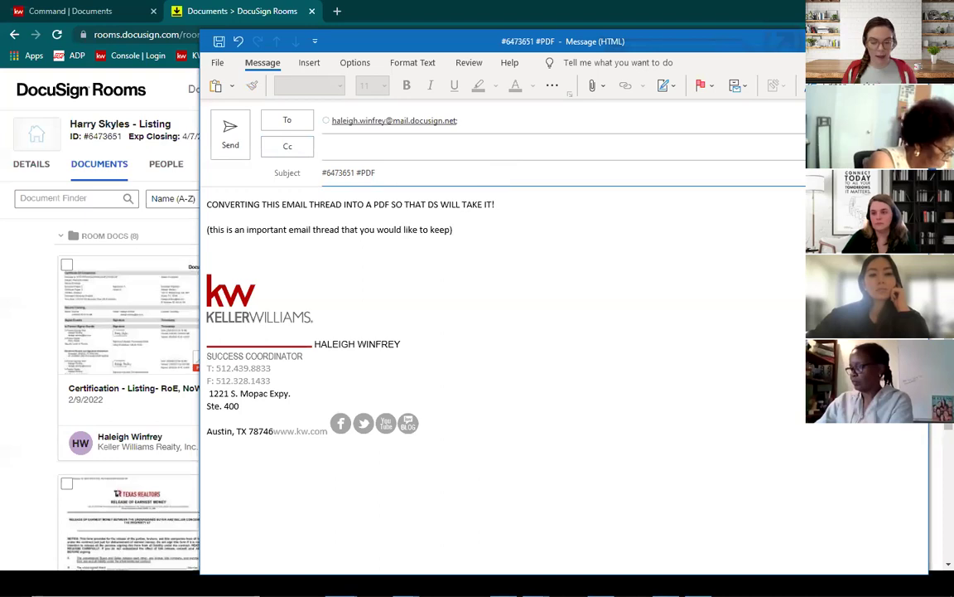
type("Behan")
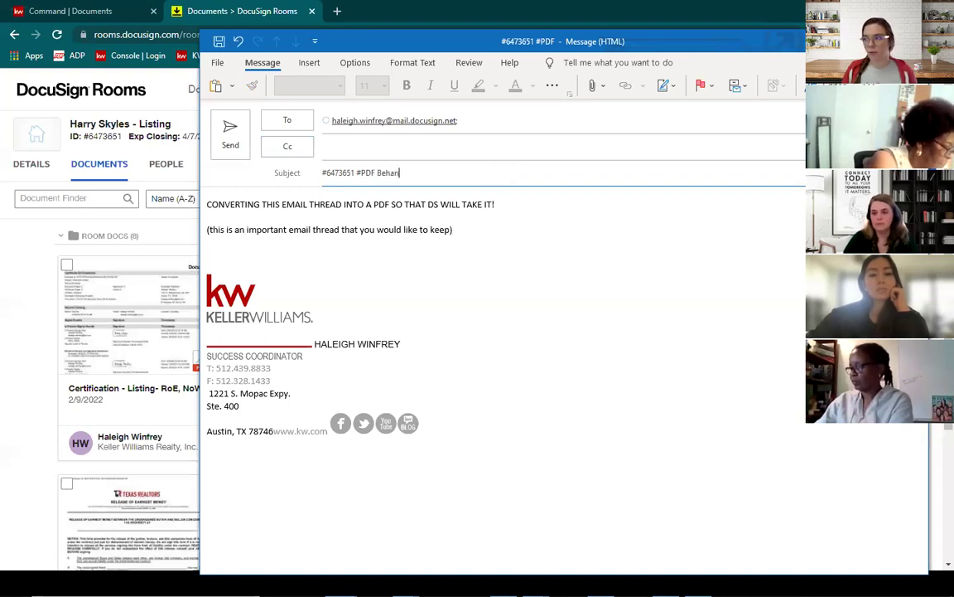
type(" Fell Through")
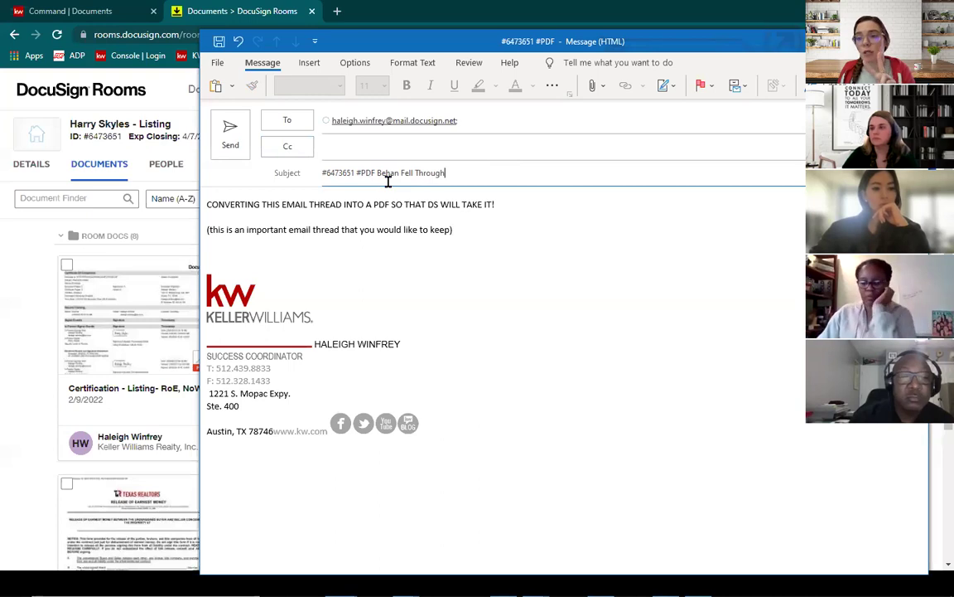
left_click(231, 133)
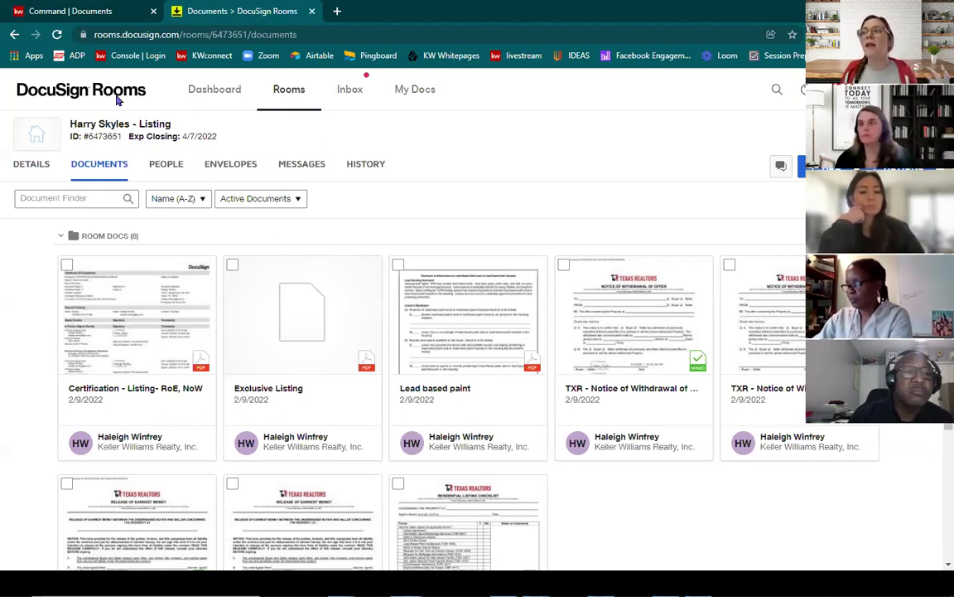
Step: Reload the room's documents, preview the new Behan Fell Through PDF, then close the viewer
left_click(56, 34)
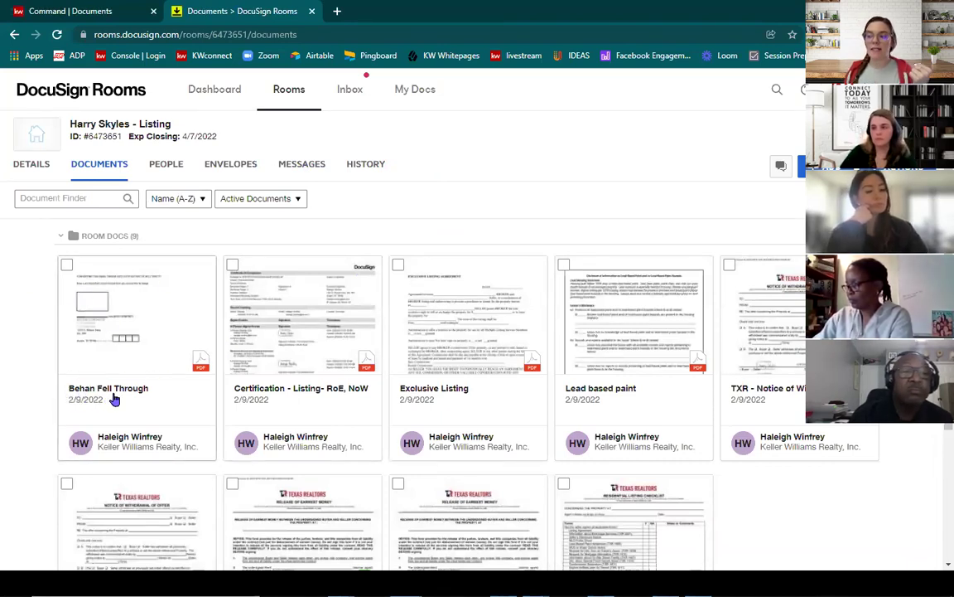
left_click(138, 320)
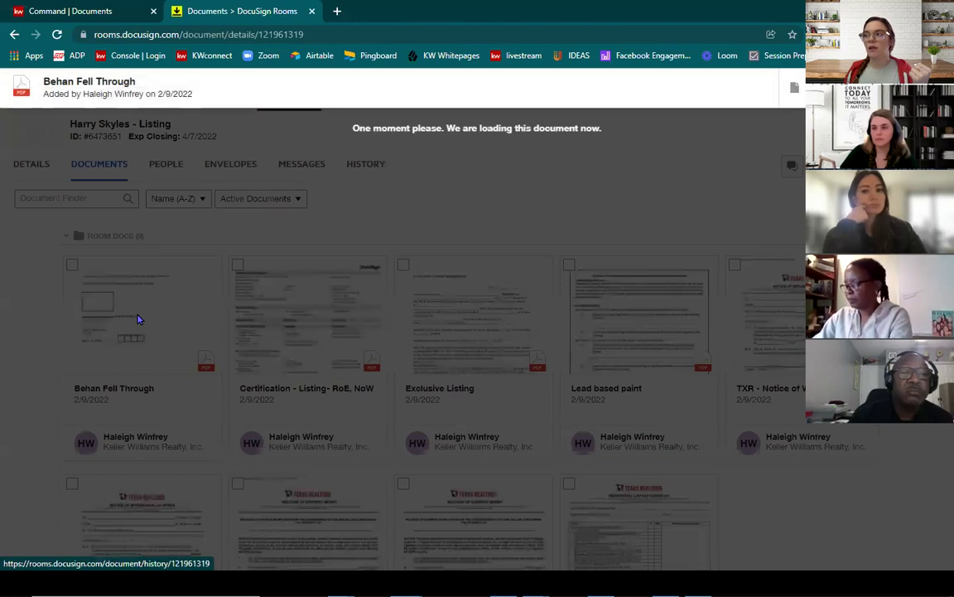
scroll(693, 239, "down", 2)
scroll(693, 236, "up", 2)
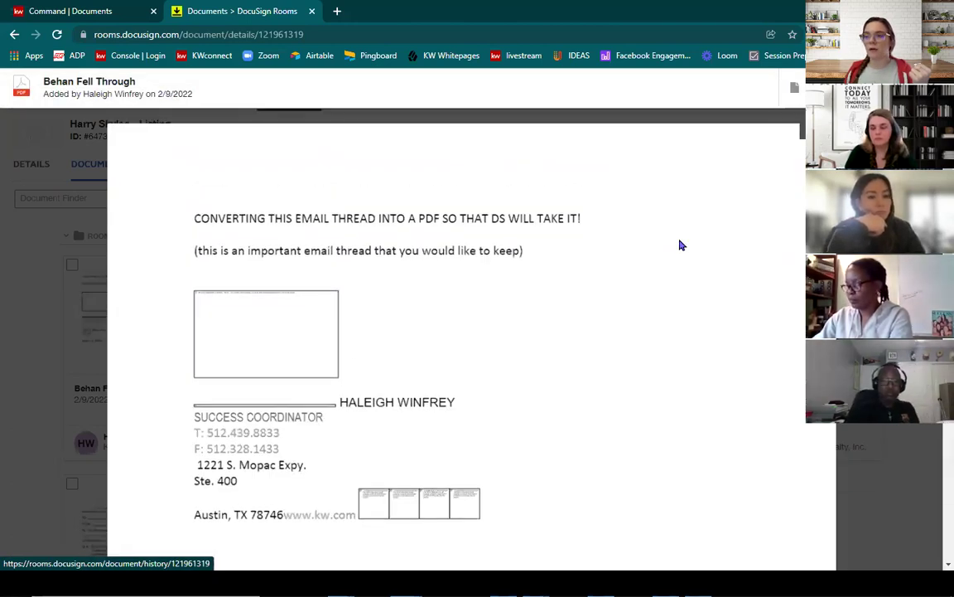
key("alt+Left")
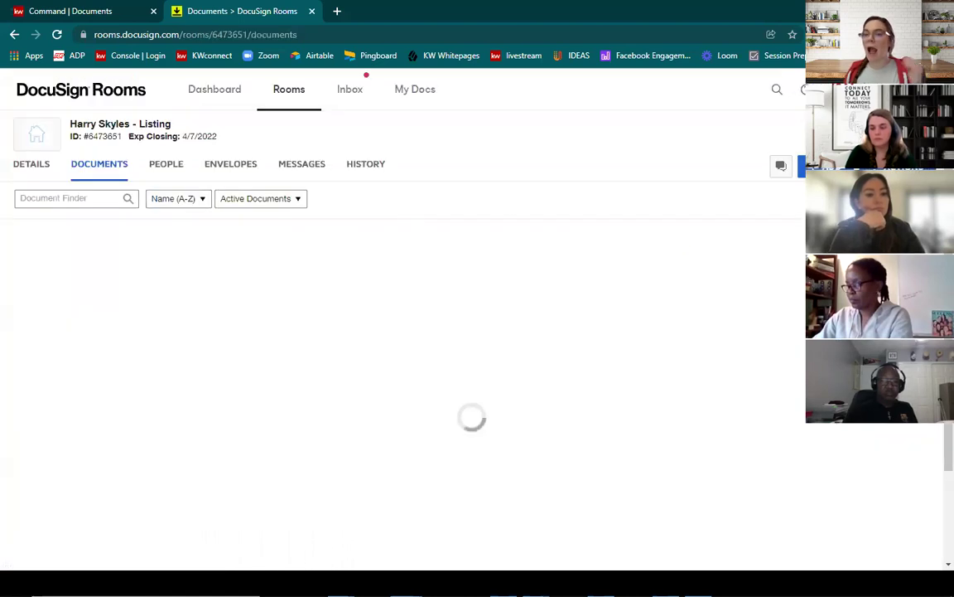
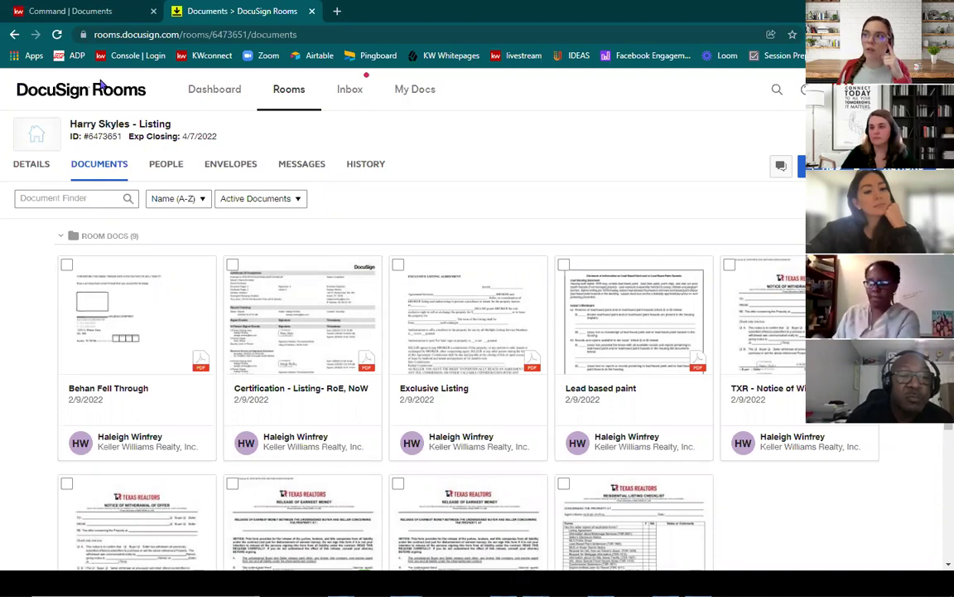
Step: Check the KW Command documents checklist, then return to the DocuSign room's documents
left_click(100, 11)
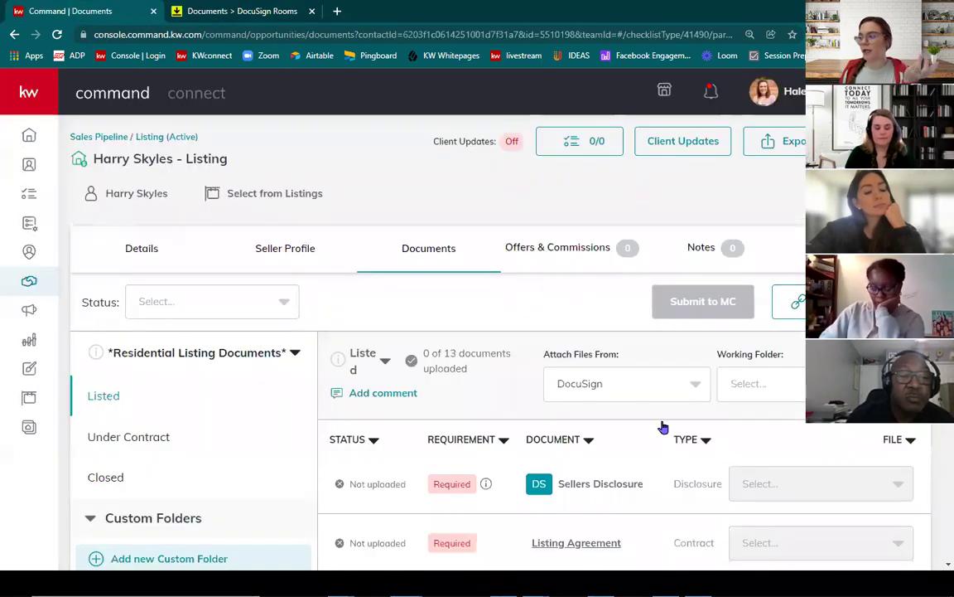
scroll(663, 424, "down", 3)
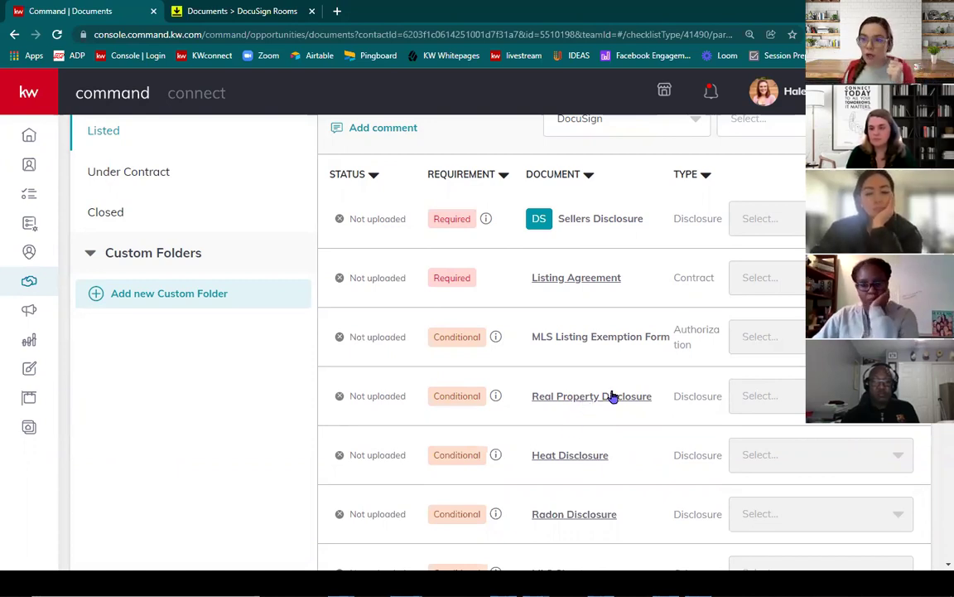
left_click(263, 8)
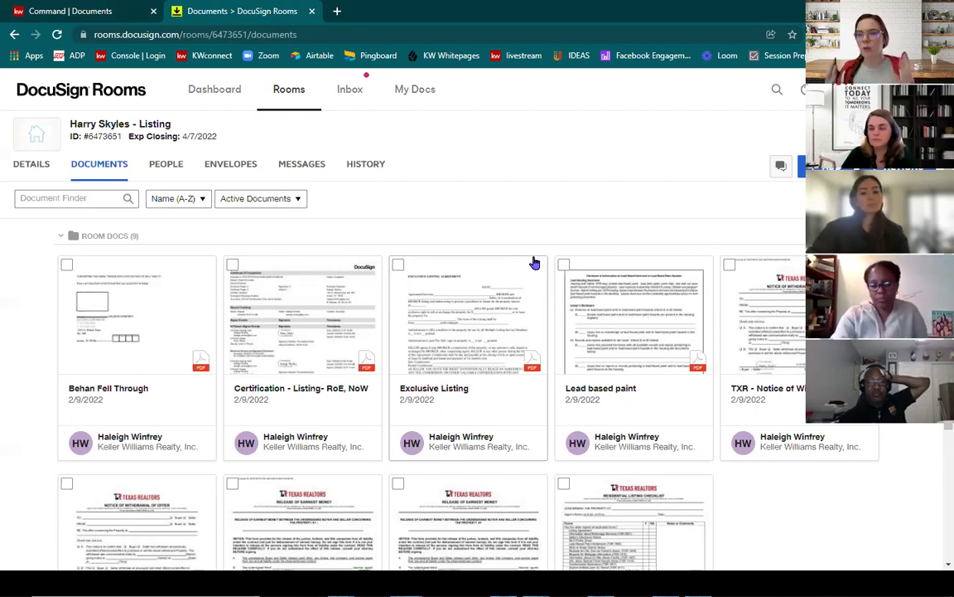
scroll(535, 262, "down", 1)
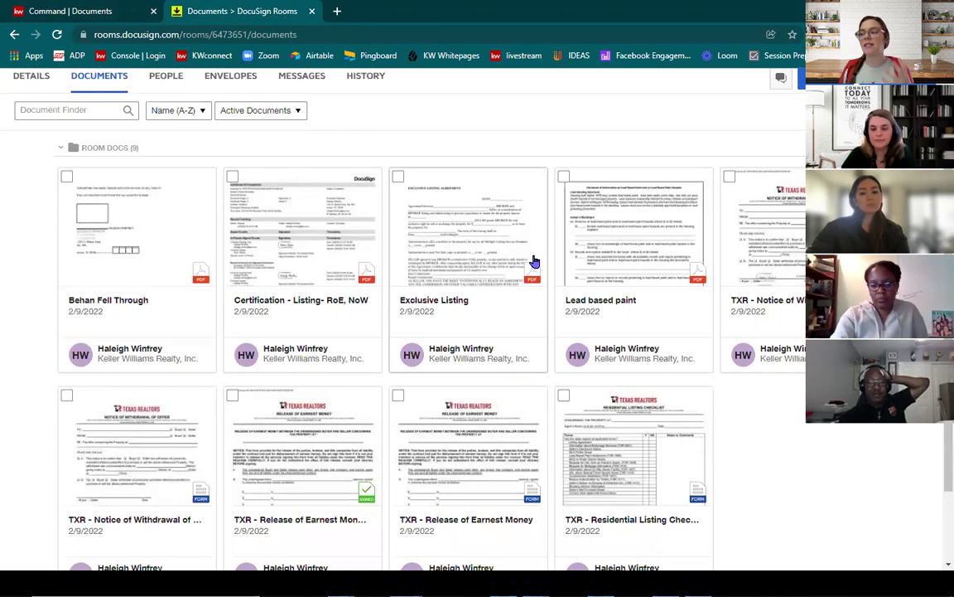
scroll(497, 270, "down", 3)
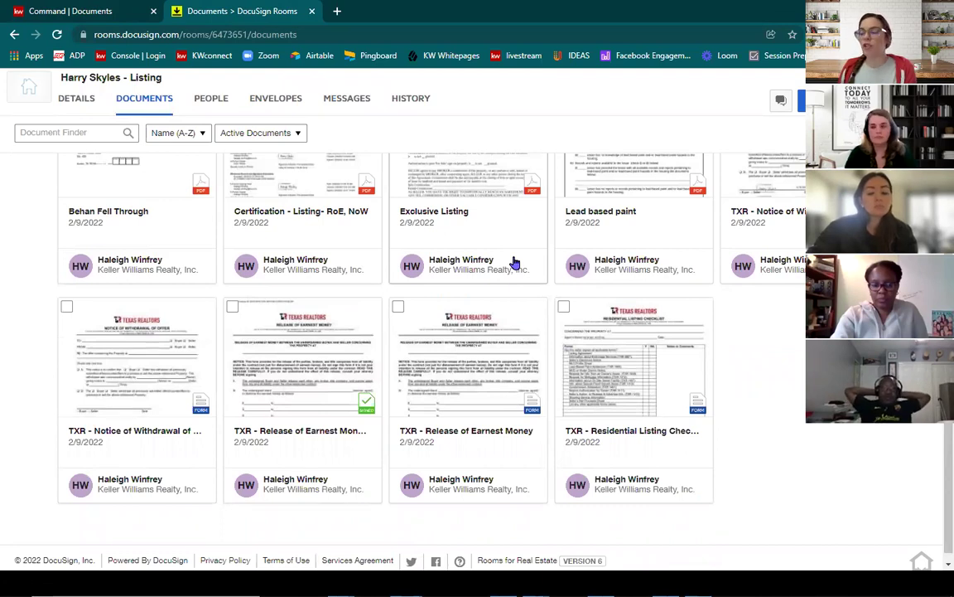
scroll(545, 368, "up", 2)
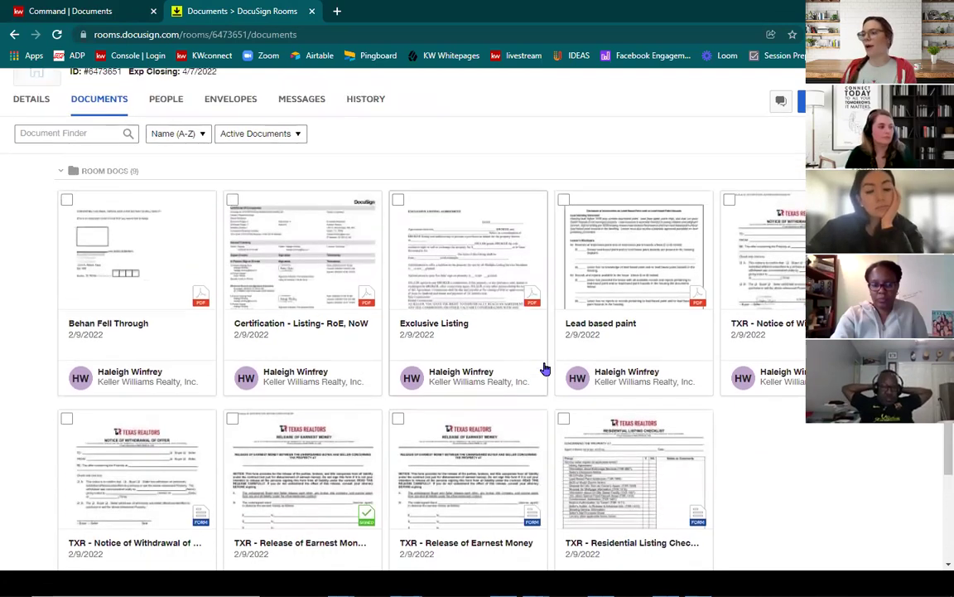
scroll(540, 358, "down", 2)
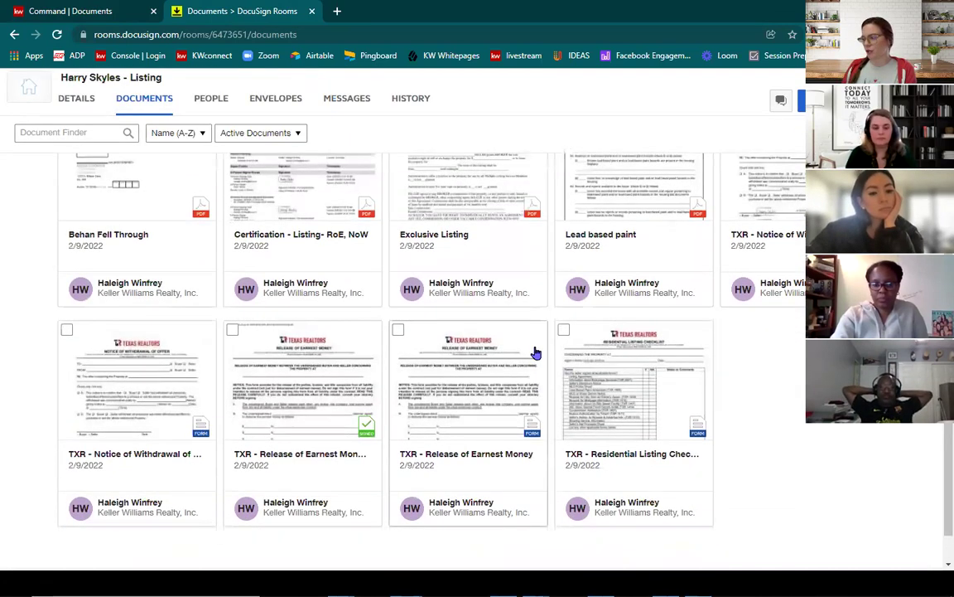
Step: Preview the Notice of Withdrawal of Offer and Exclusive Listing documents
left_click(769, 194)
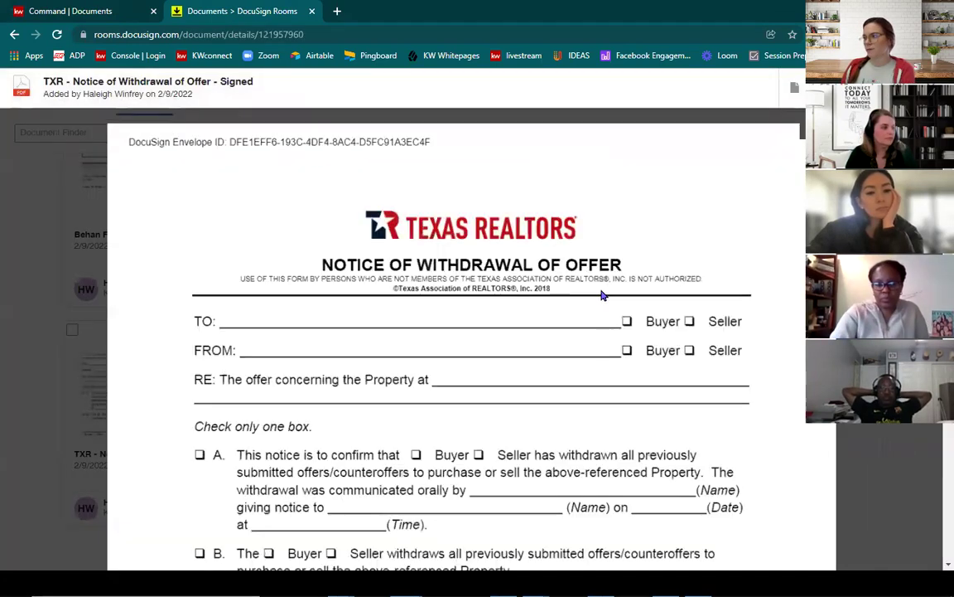
scroll(602, 295, "down", 10)
key("Escape")
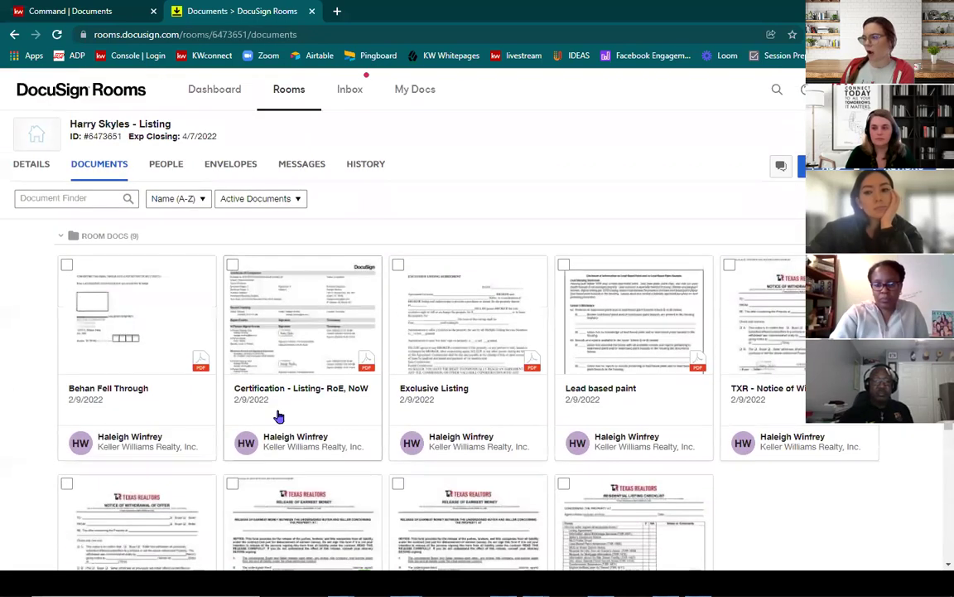
scroll(278, 416, "down", 5)
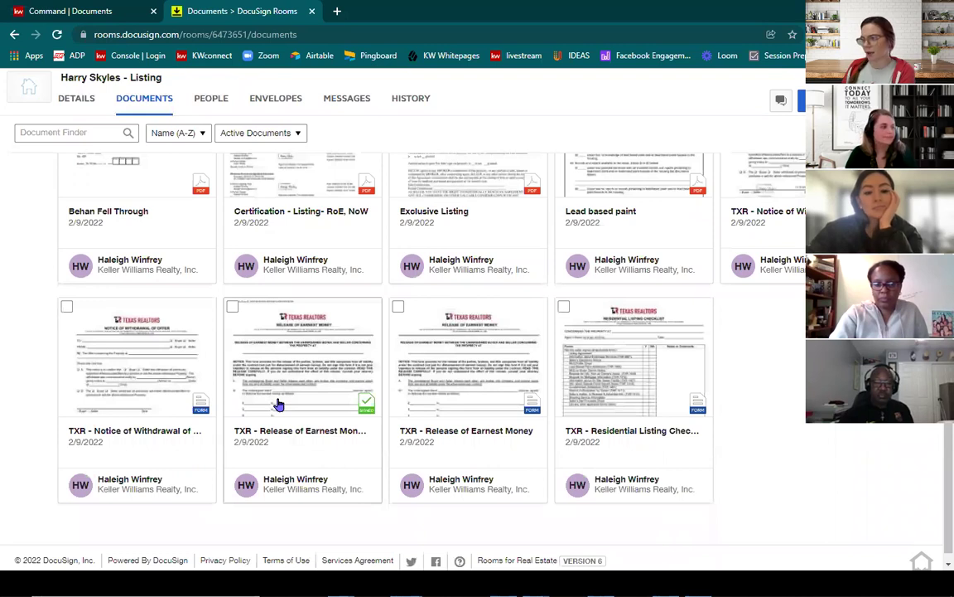
scroll(282, 389, "up", 3)
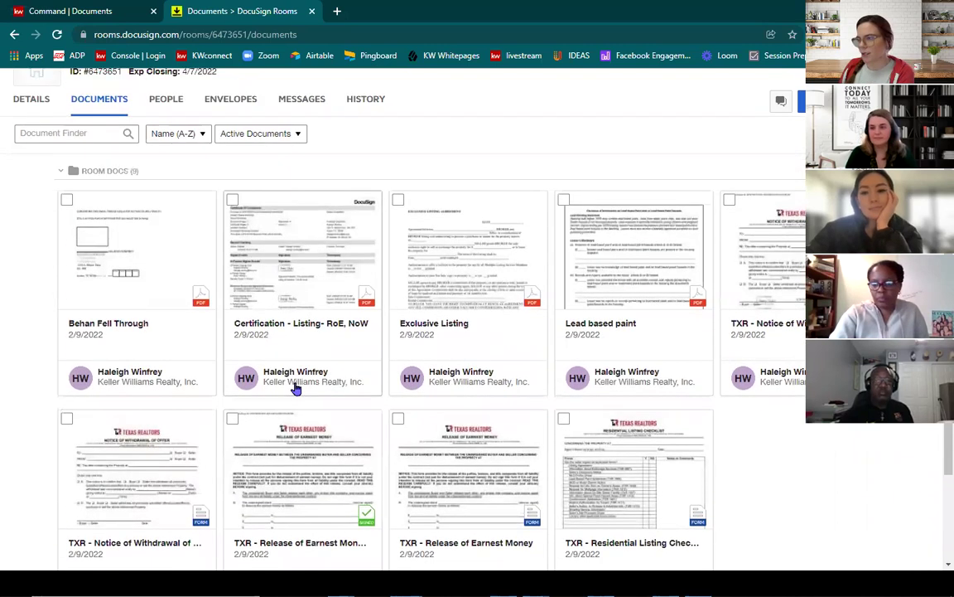
left_click(477, 255)
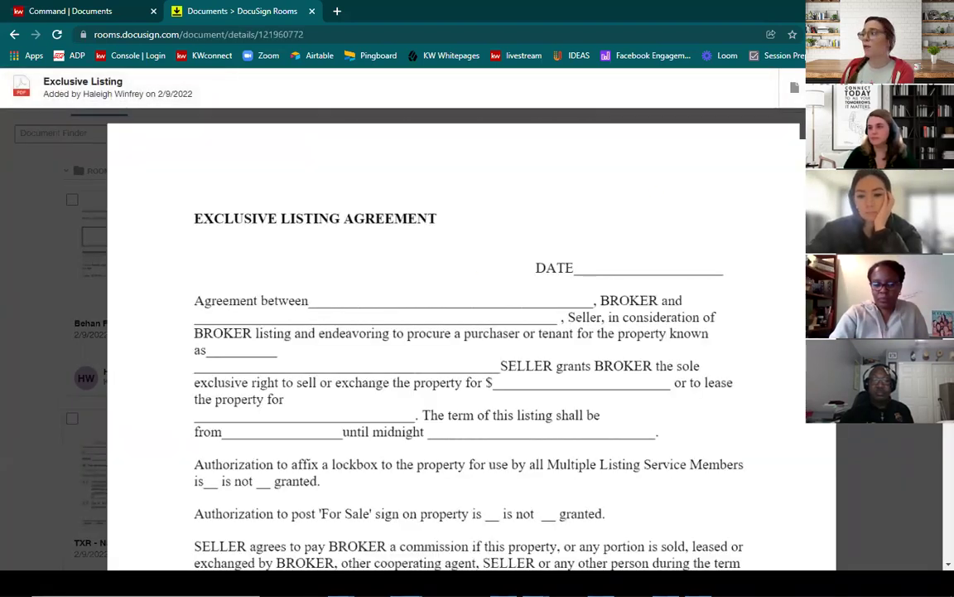
key("alt+Left")
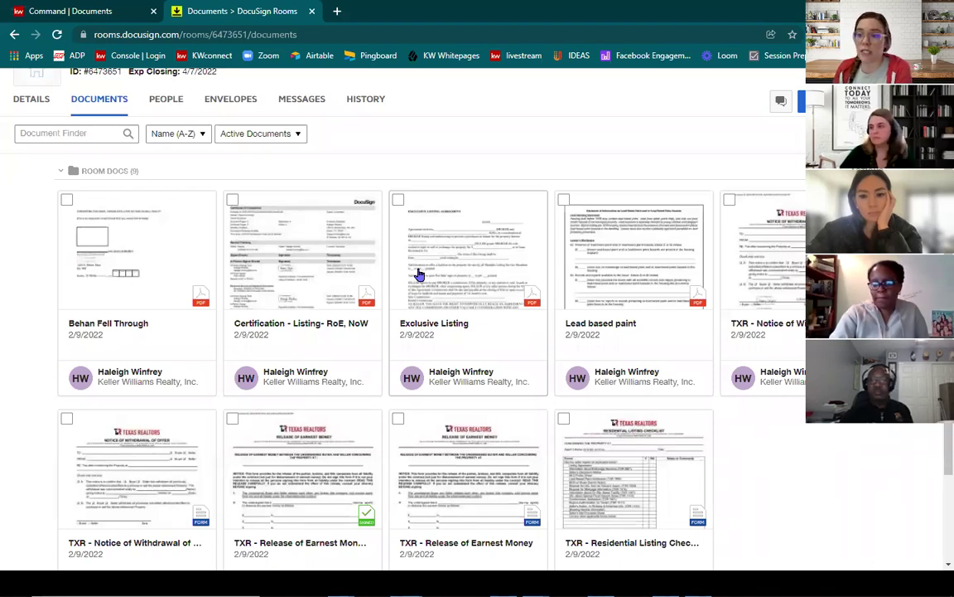
Step: Split Exclusive Listing: first part 'Listing Doc' covering pages 1-2, plus an added second part
right_click(420, 275)
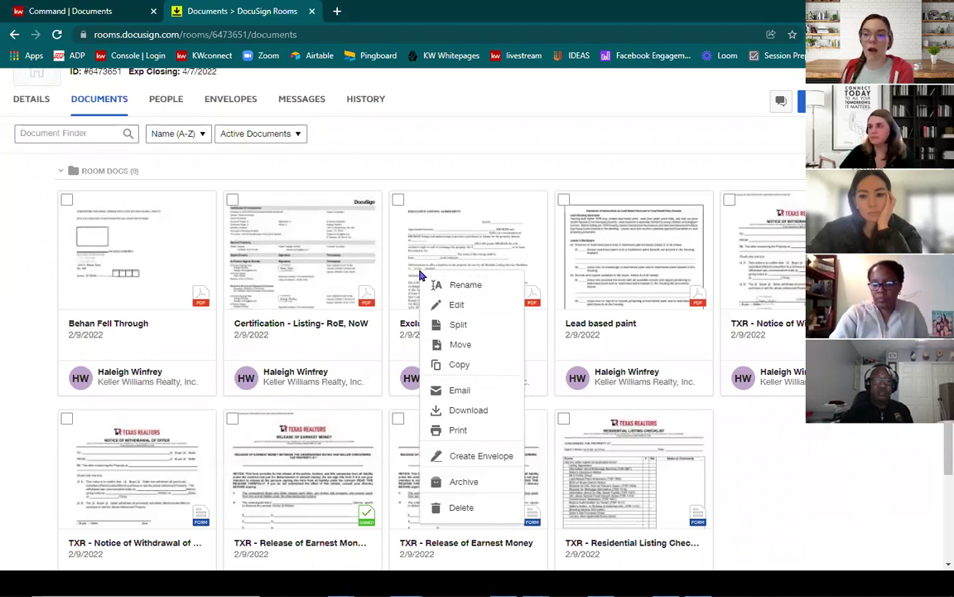
left_click(460, 326)
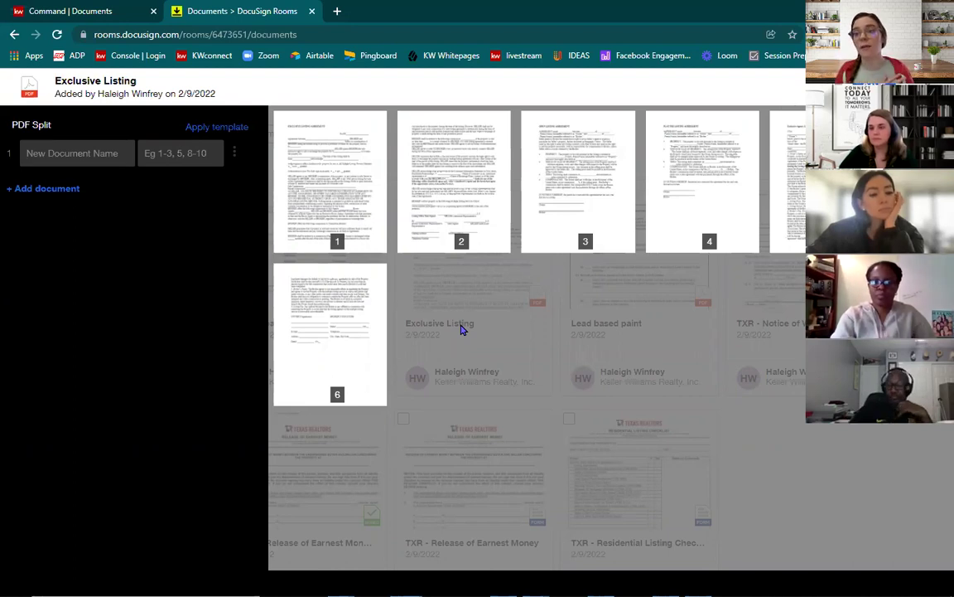
left_click(90, 151)
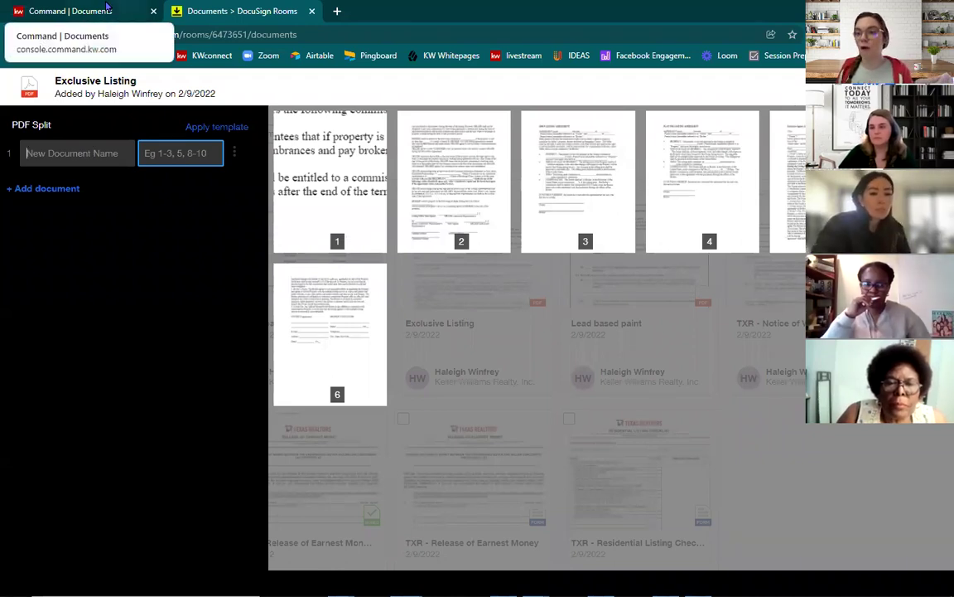
left_click(83, 11)
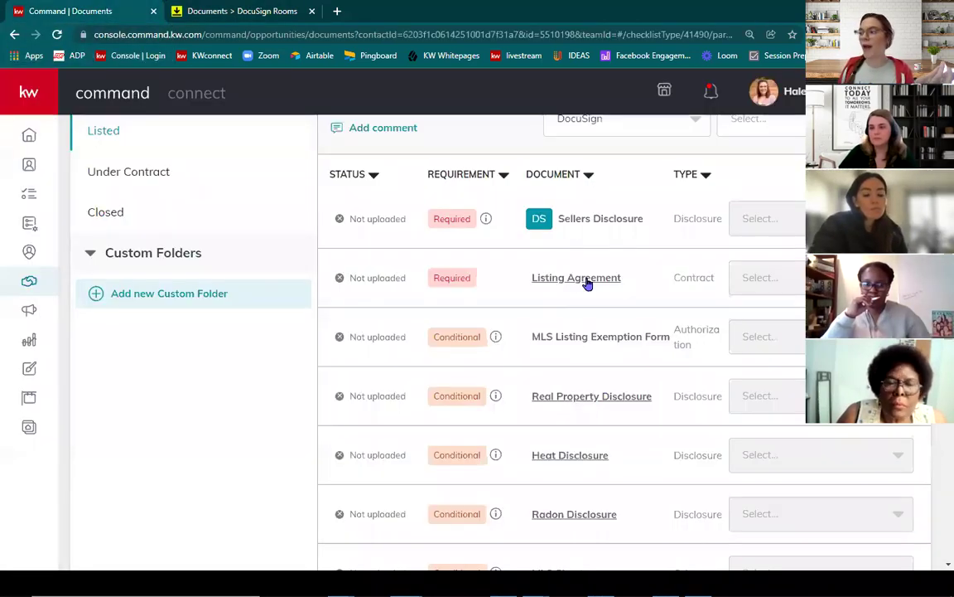
left_click(230, 10)
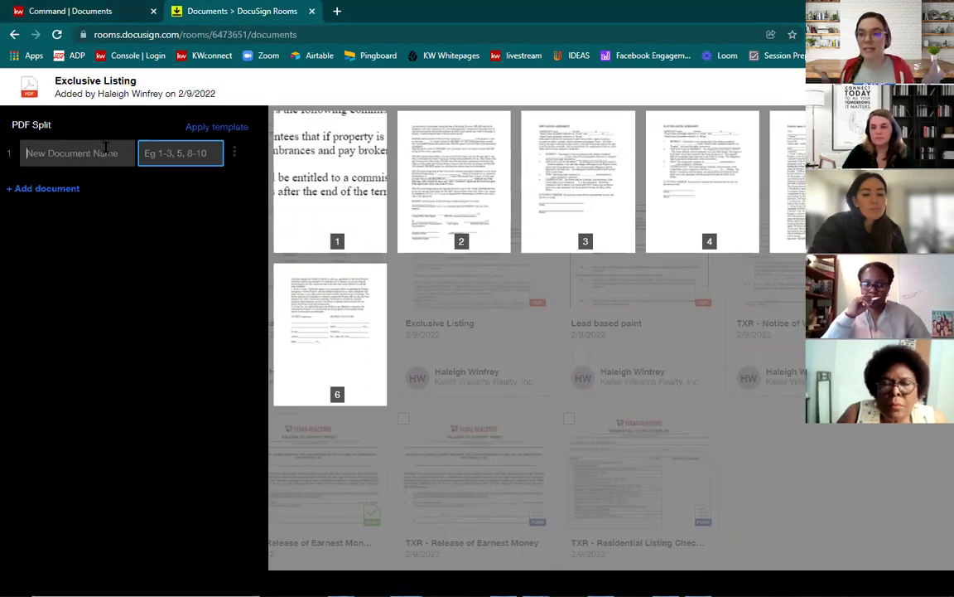
type("Listin")
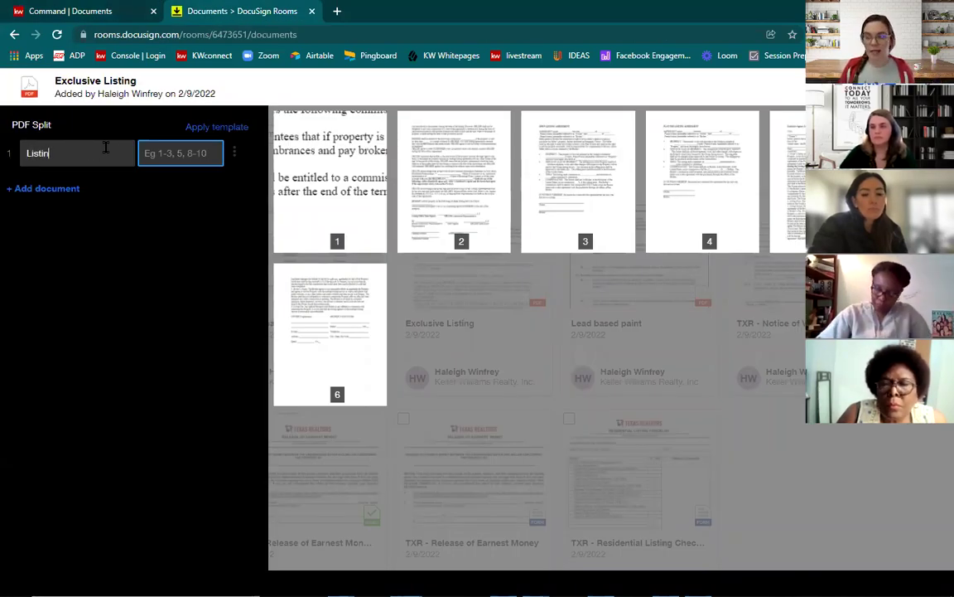
type("g Doc")
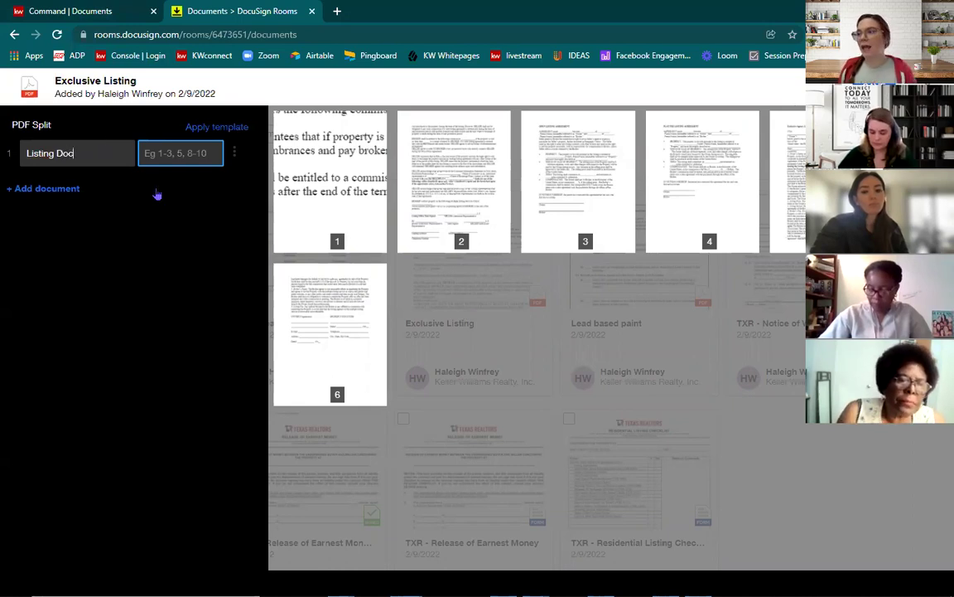
left_click(167, 152)
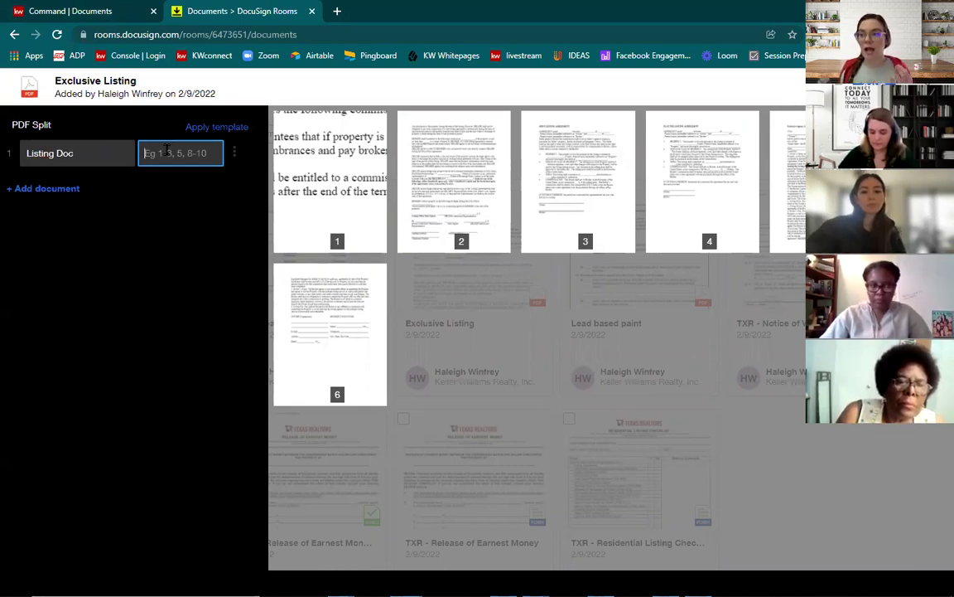
type("1-2")
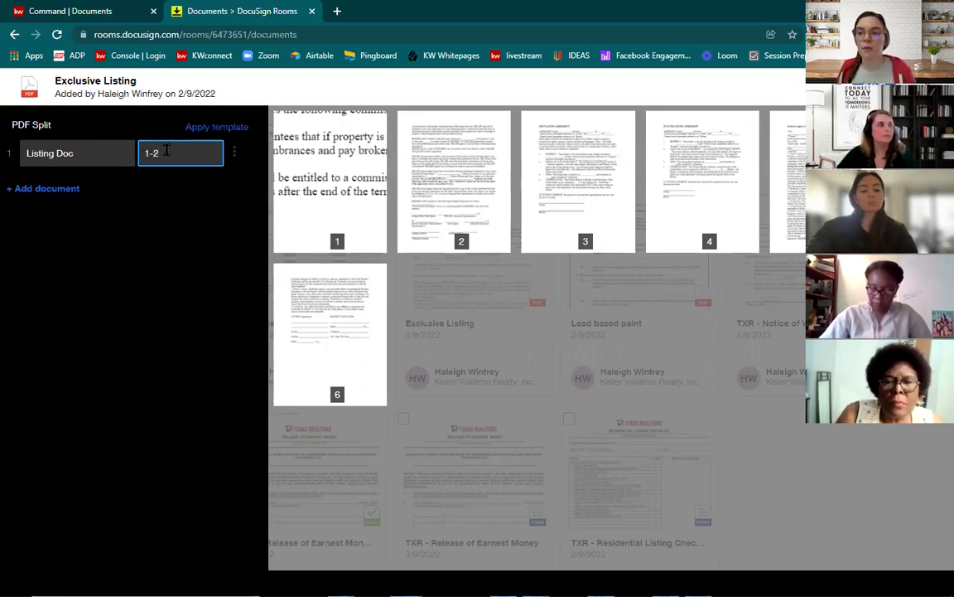
left_click(71, 191)
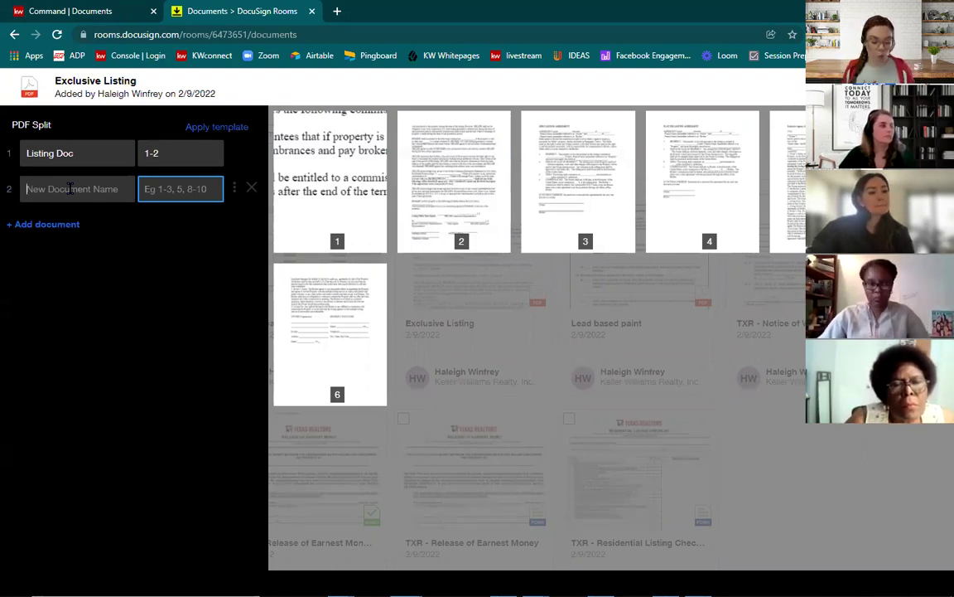
Step: Name the second split part 'Split # 2' covering pages 2, 4 and 5
type("Split # 2")
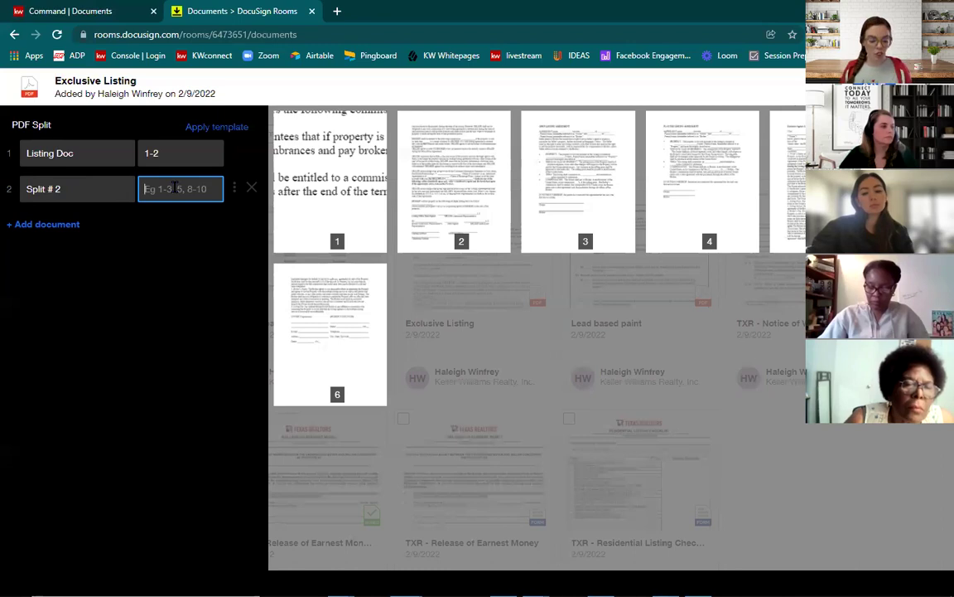
type("2")
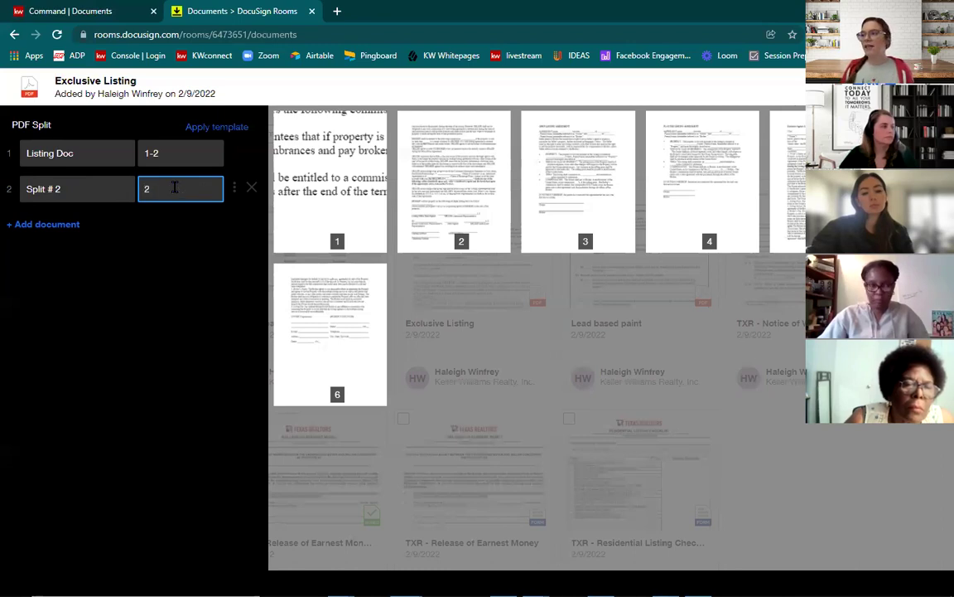
key("BackSpace")
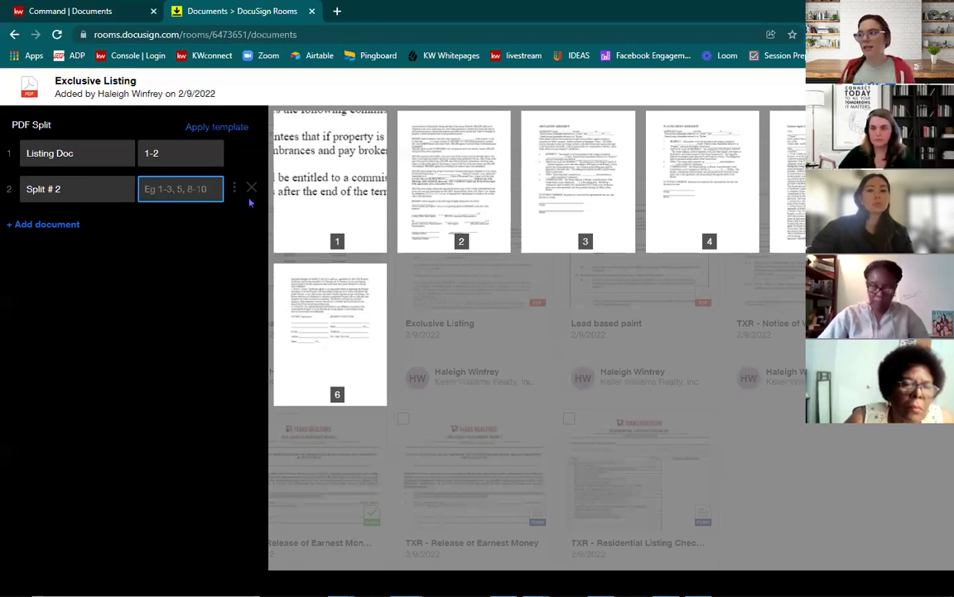
type("2")
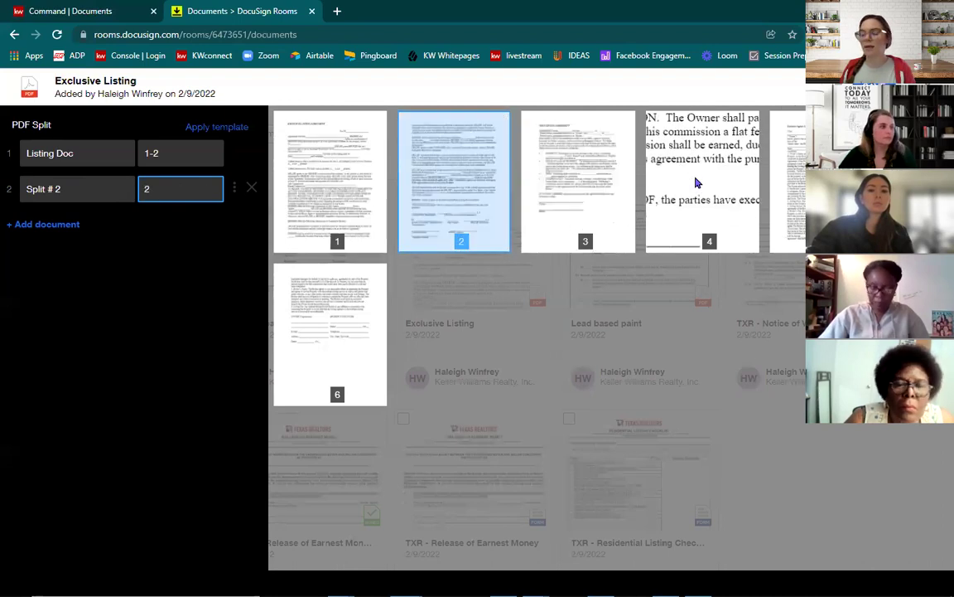
left_click(696, 182)
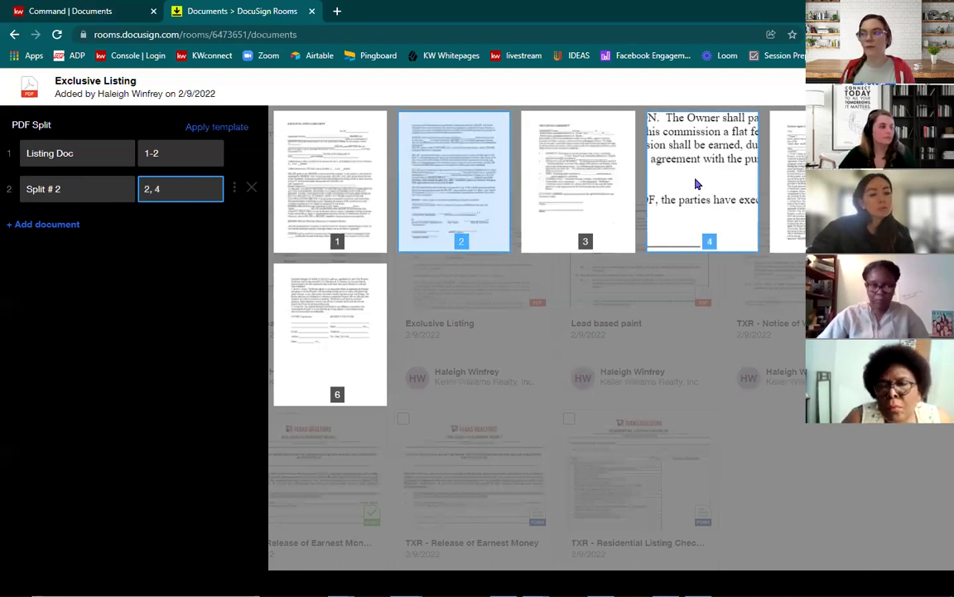
left_click(803, 186)
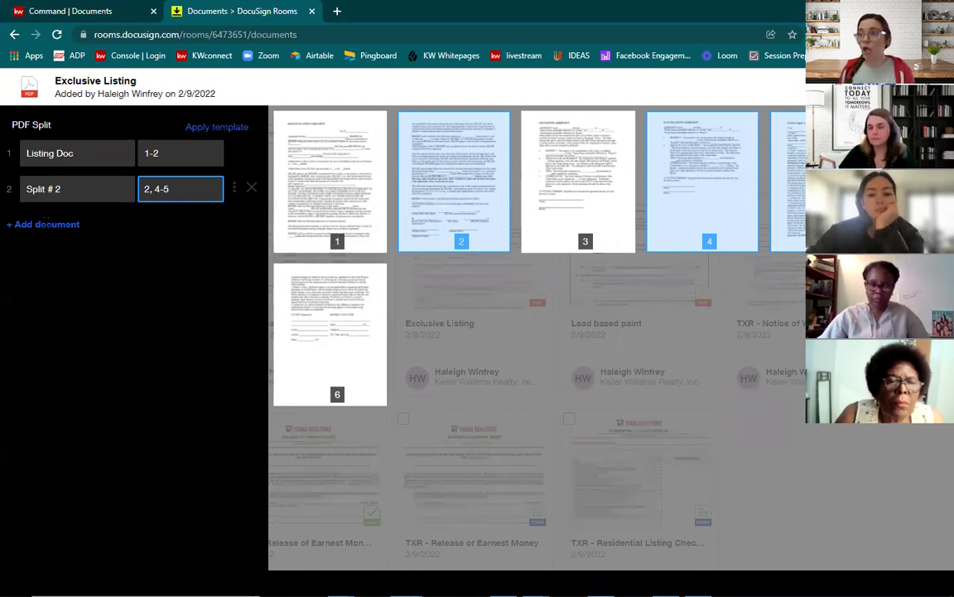
Step: Add a third split part 'Split # 3' with pages 5, 4, 1
left_click(43, 224)
type("Split # ")
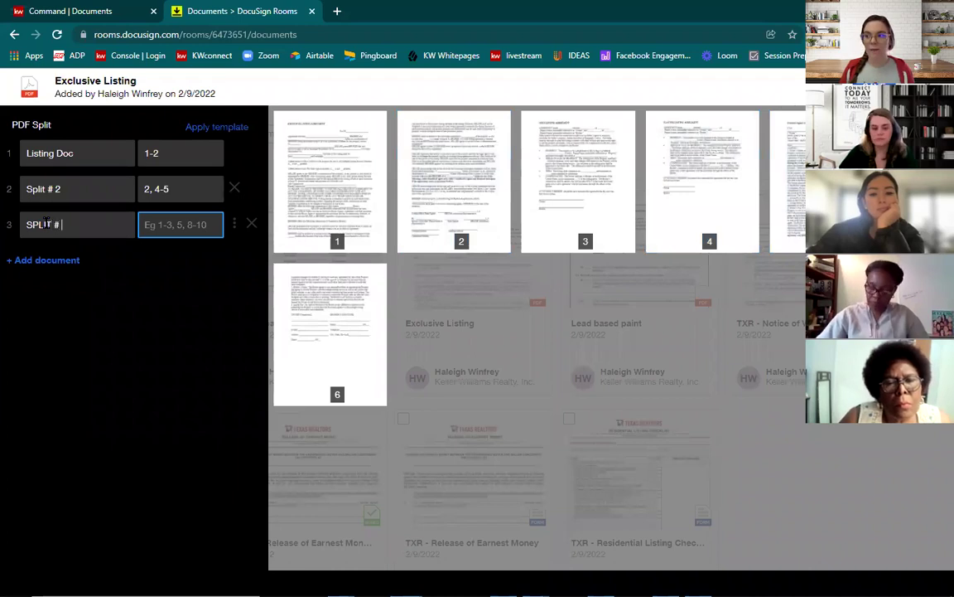
type("3")
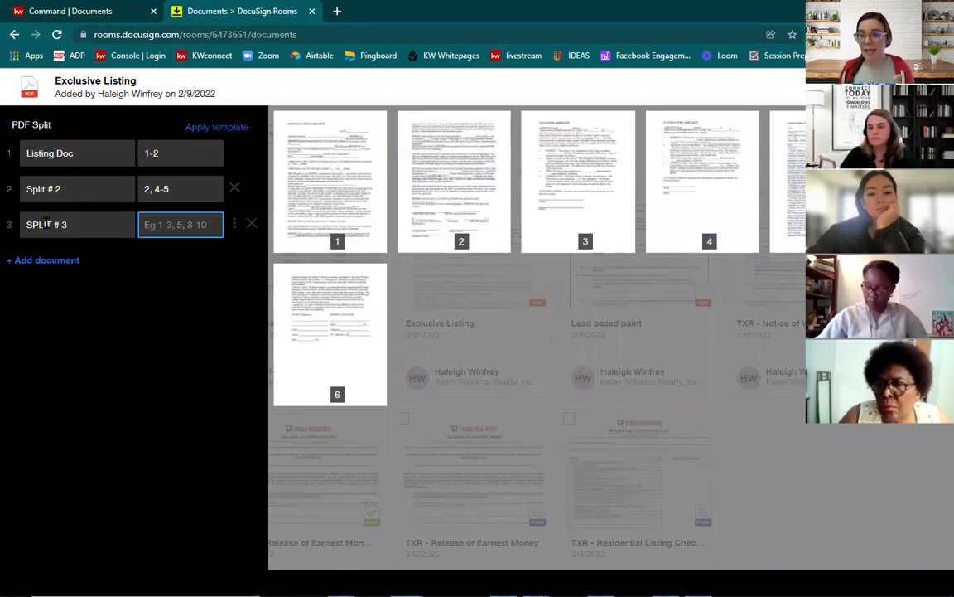
type("5, 4, 1")
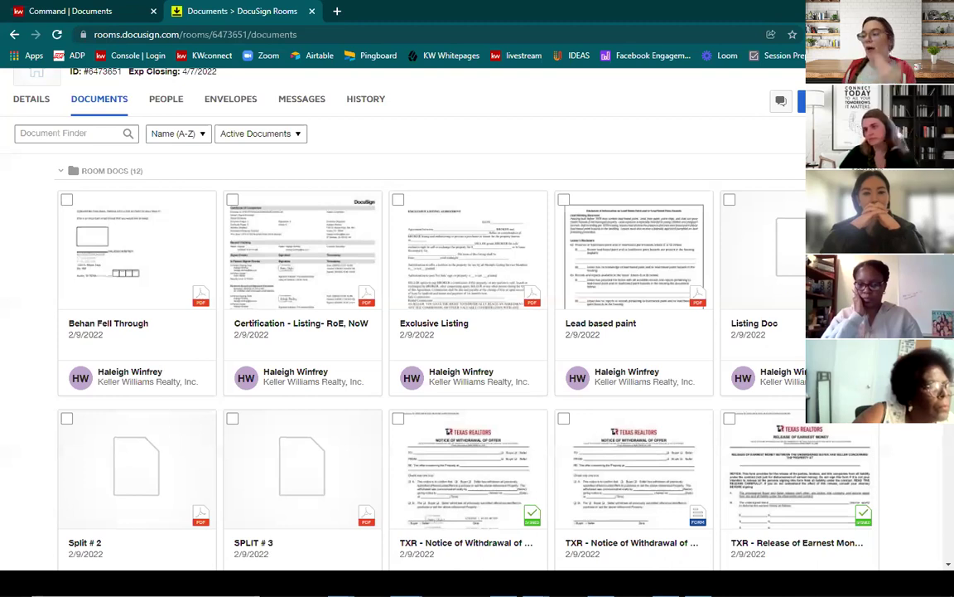
Step: Select the Certification - Listing- RoE, NoW and Behan Fell Through document cards
left_click(232, 201)
scroll(278, 288, "down", 3)
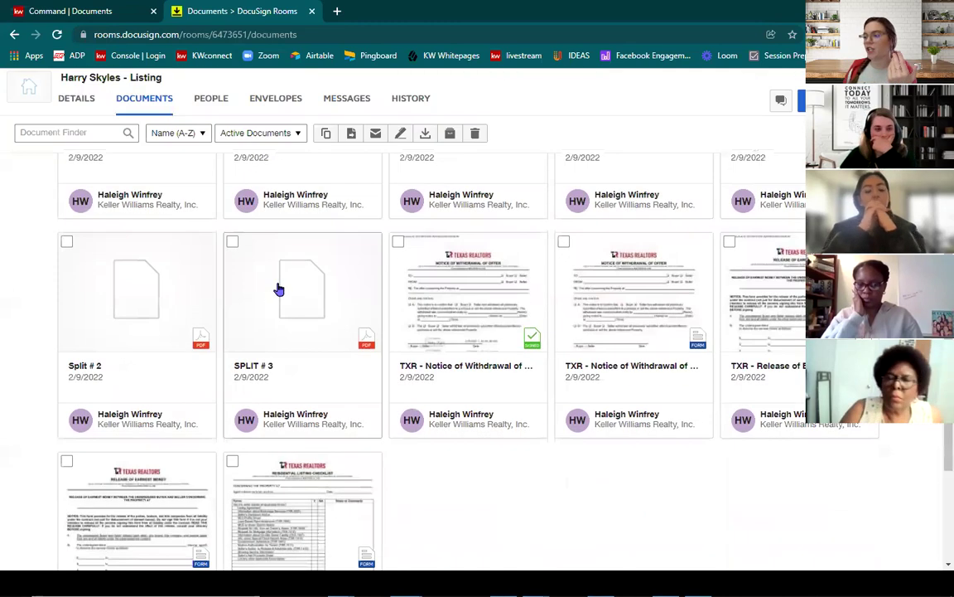
scroll(278, 288, "down", 3)
scroll(277, 288, "up", 4)
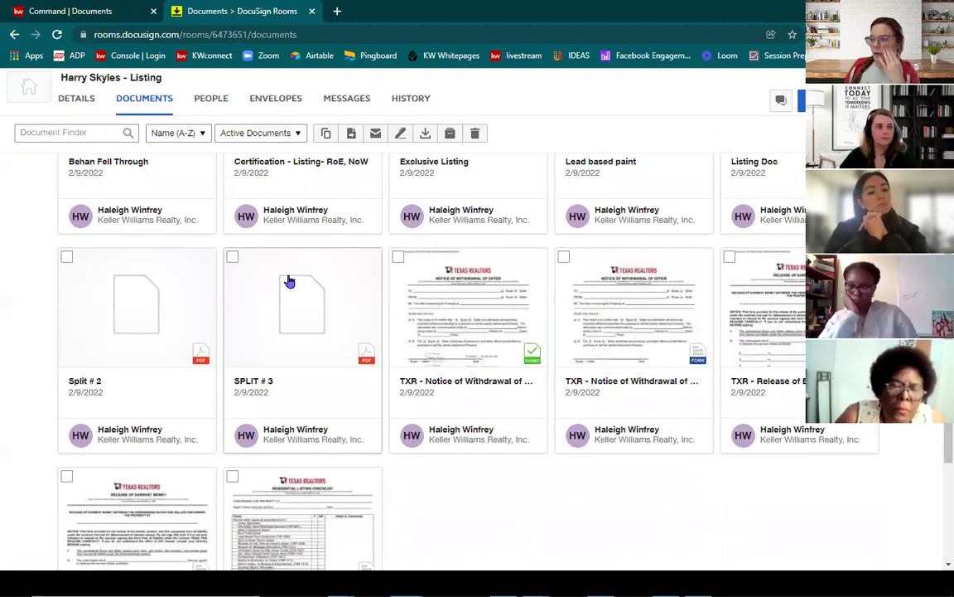
scroll(240, 282, "up", 3)
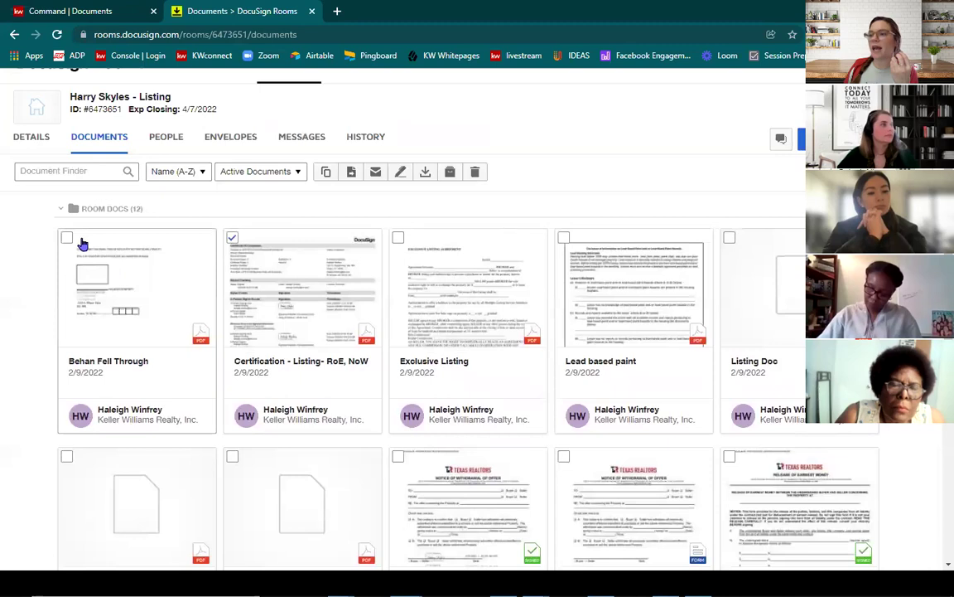
left_click(66, 239)
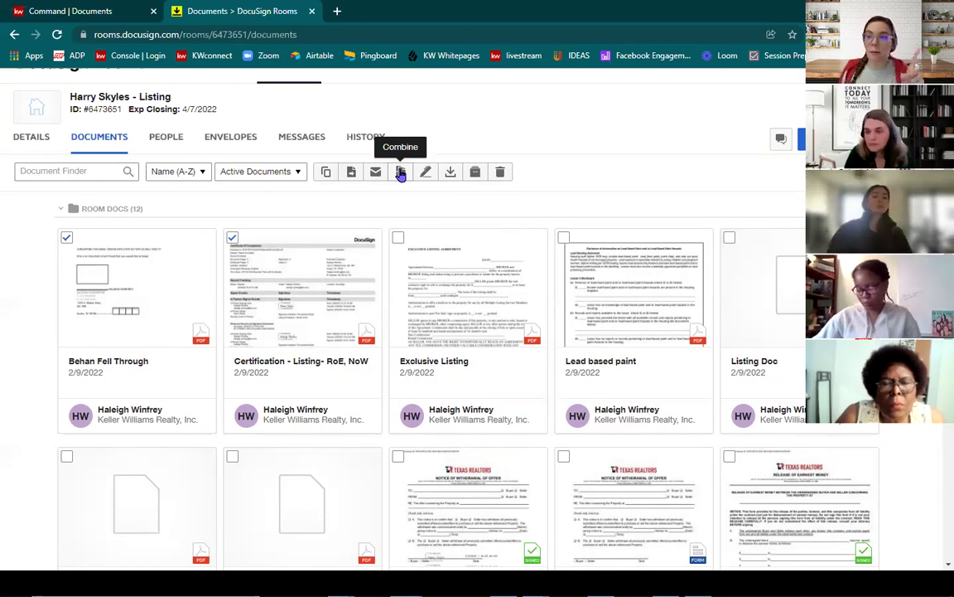
Step: Combine the two documents, Behan Fell Through placed second, into a PDF named 'Certs, Emails'
left_click(400, 172)
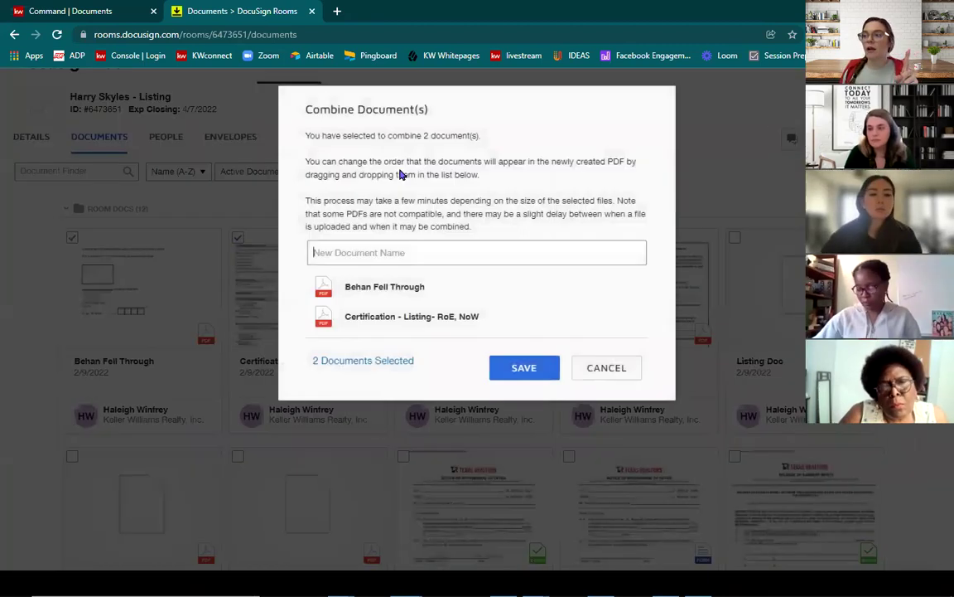
mouse_move(395, 286)
left_click_drag(396, 286, 396, 313)
left_click(407, 252)
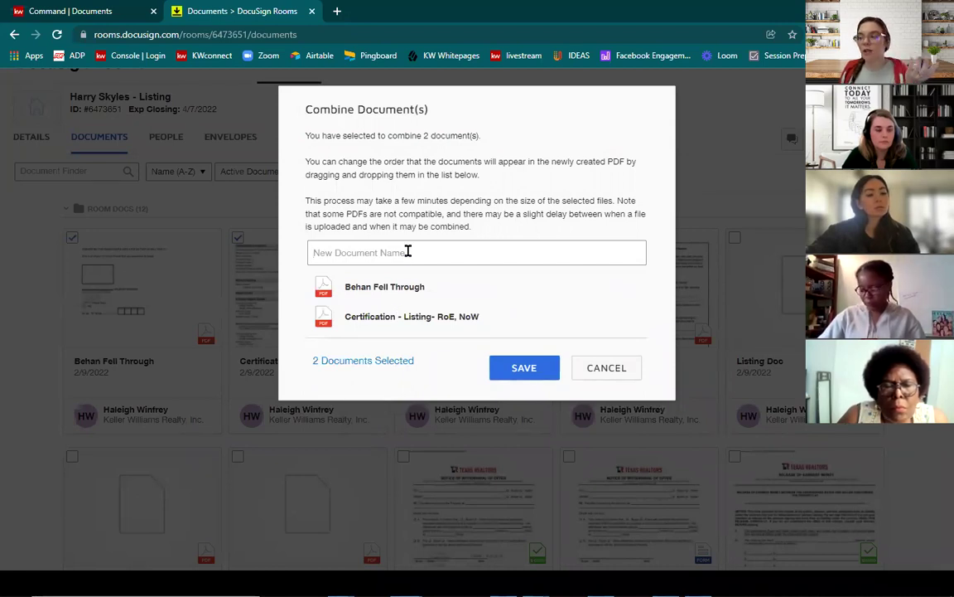
type("Ce")
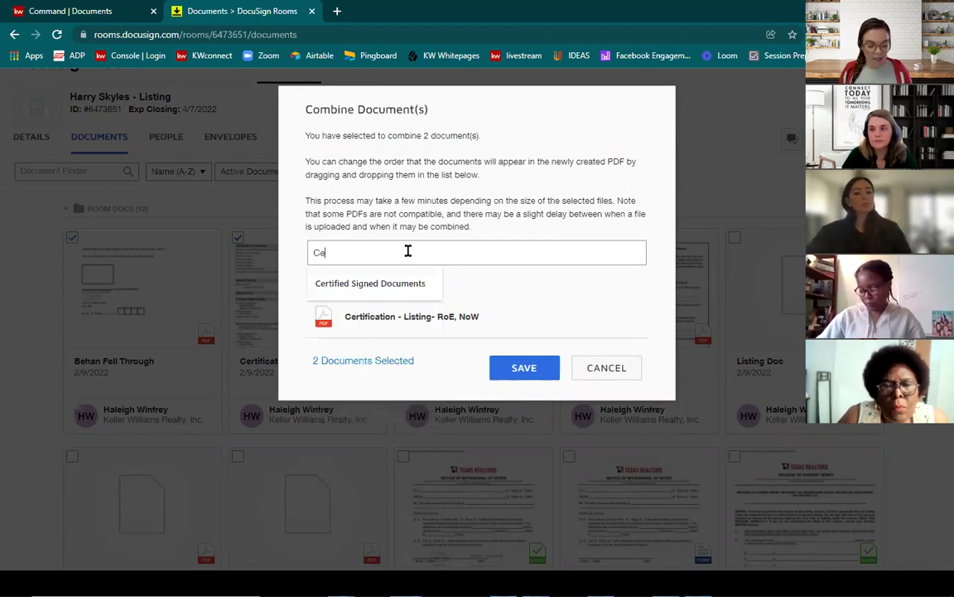
type("rts, Emails")
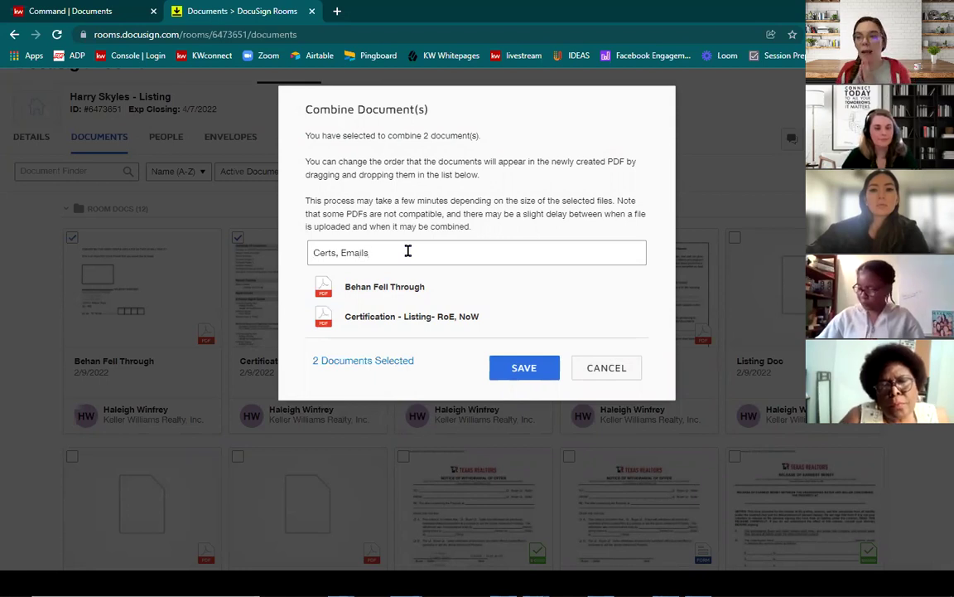
left_click(516, 371)
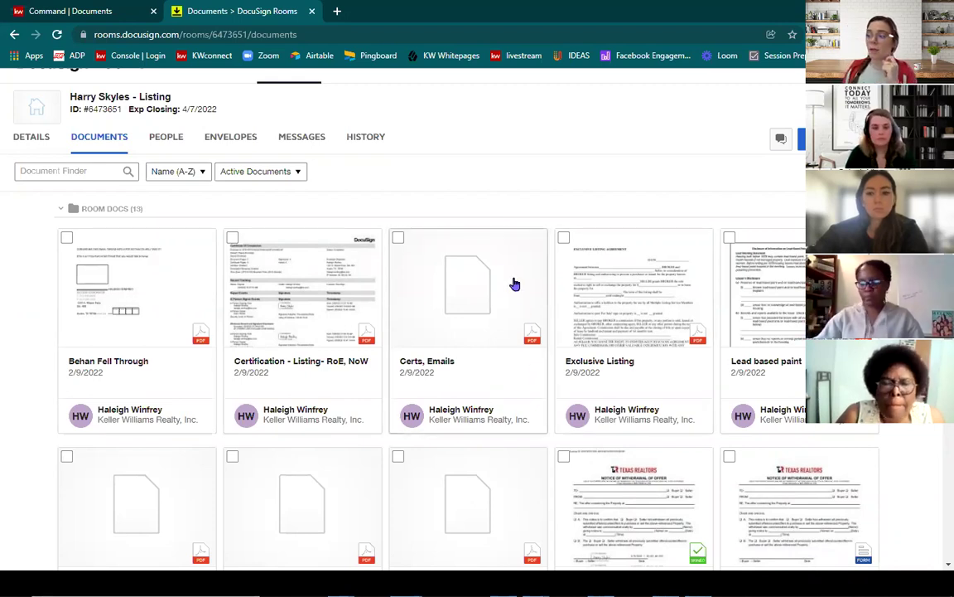
scroll(450, 267, "down", 3)
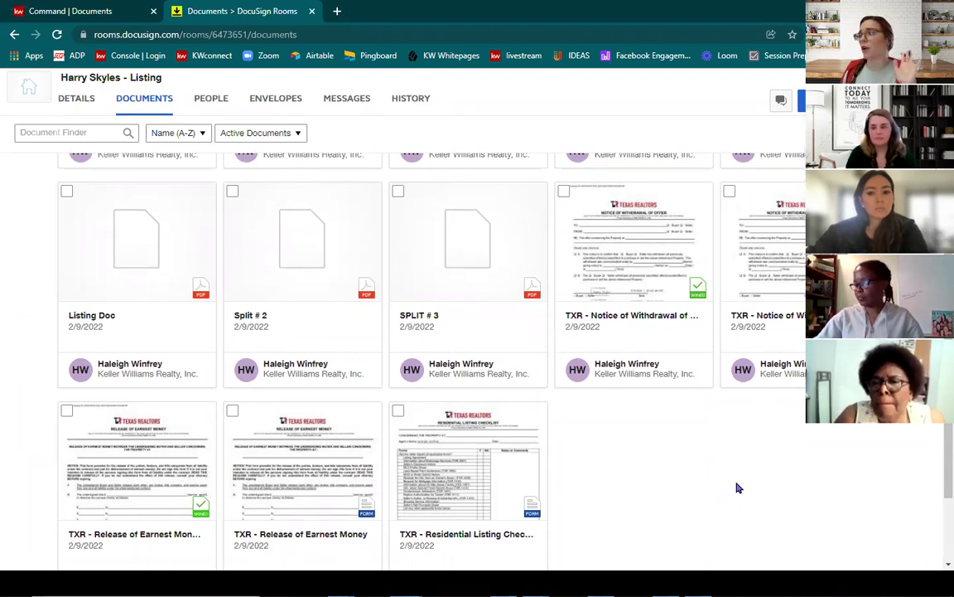
scroll(739, 488, "up", 5)
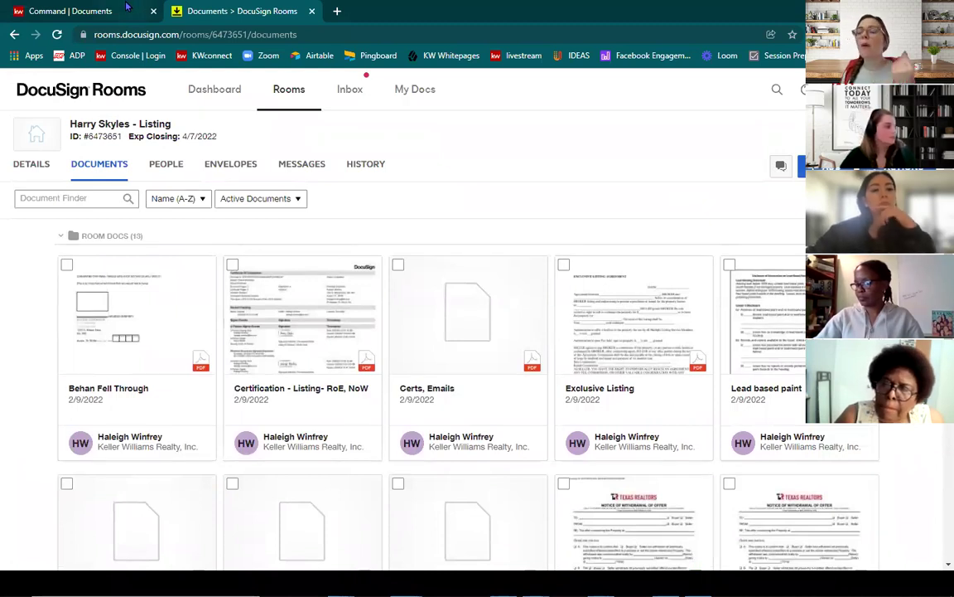
left_click(111, 11)
scroll(178, 282, "up", 1)
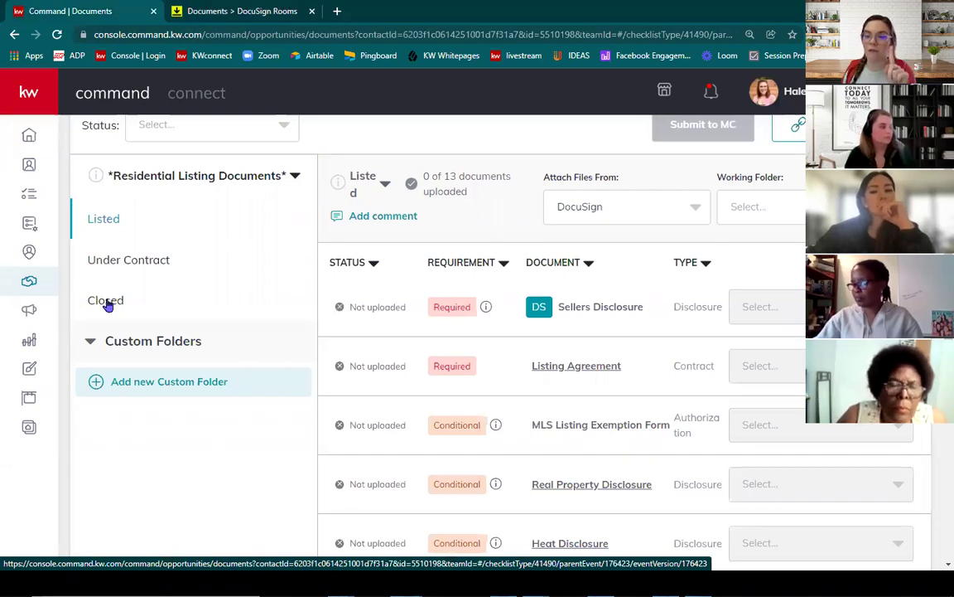
left_click(231, 8)
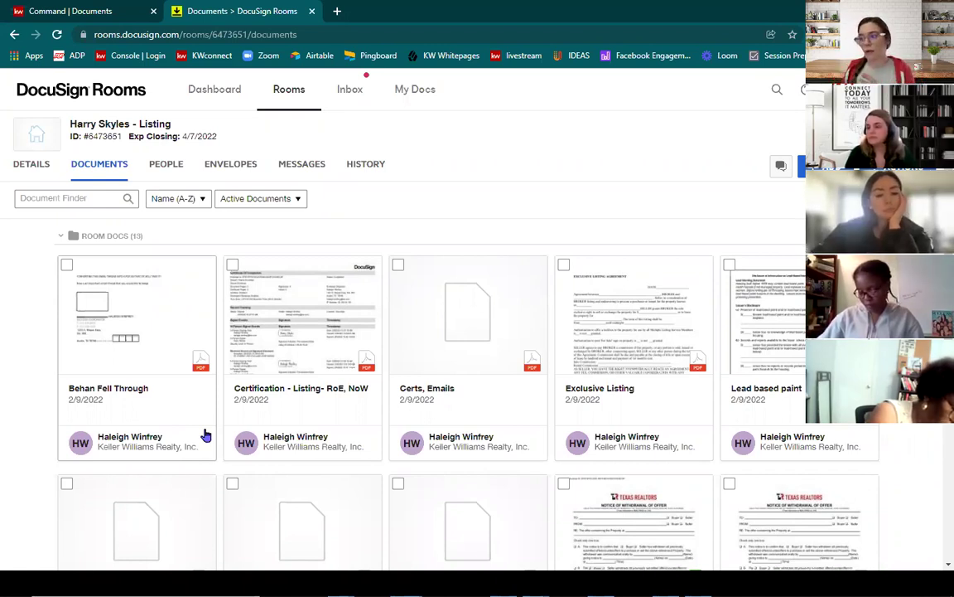
Step: Create an envelope from the TXR - Release of Earnest Money and Notice of Withdrawal forms
scroll(206, 435, "down", 5)
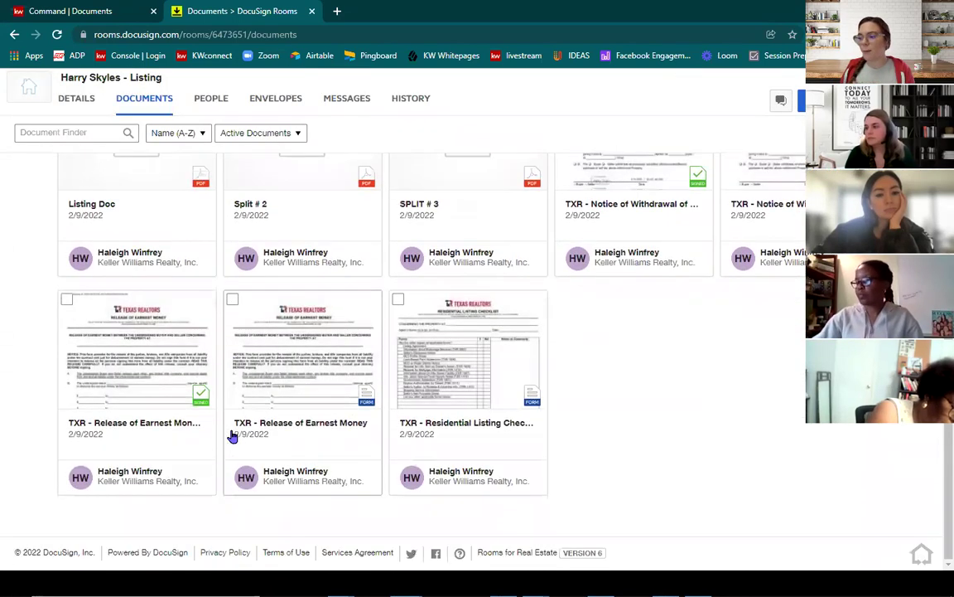
left_click(232, 299)
scroll(405, 340, "up", 2)
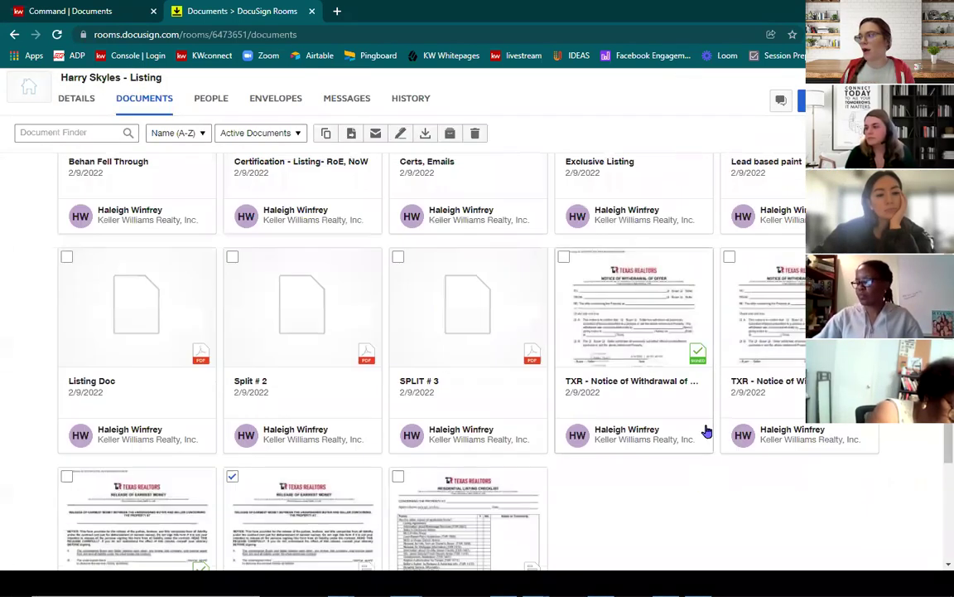
left_click(729, 257)
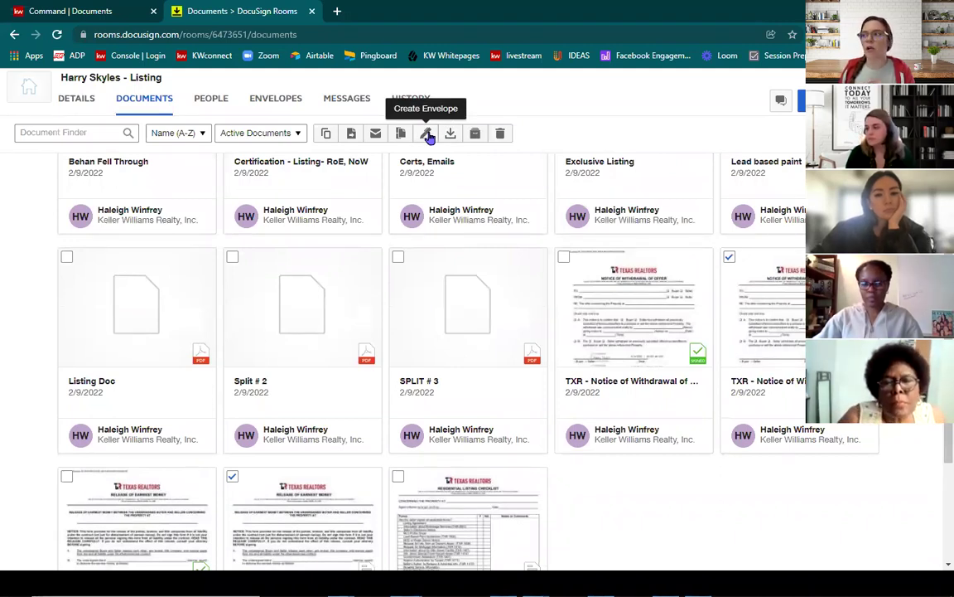
left_click(428, 135)
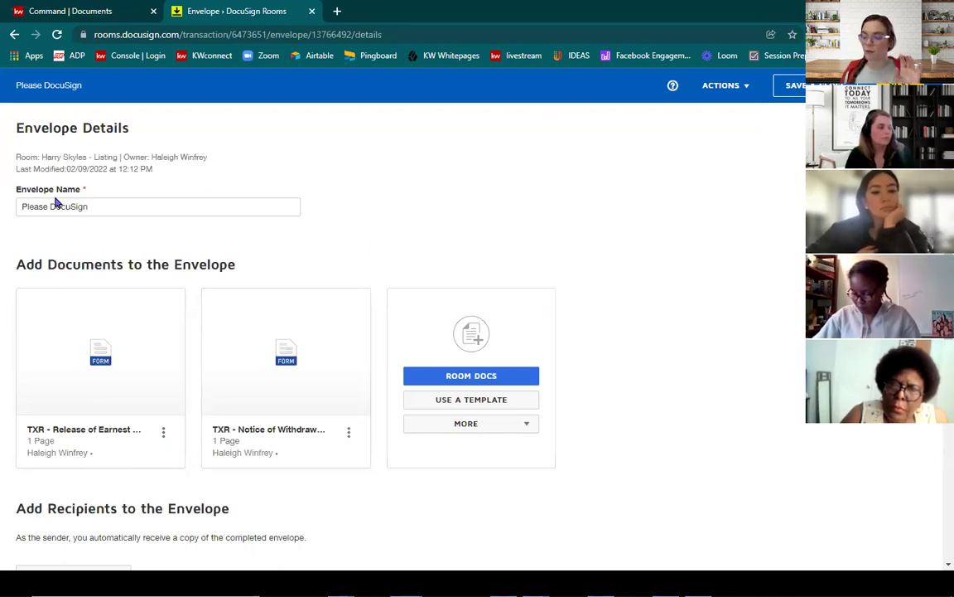
Step: Add Seller One and Seller Two from the pre-tagged roles as envelope signers, then proceed
scroll(246, 232, "down", 3)
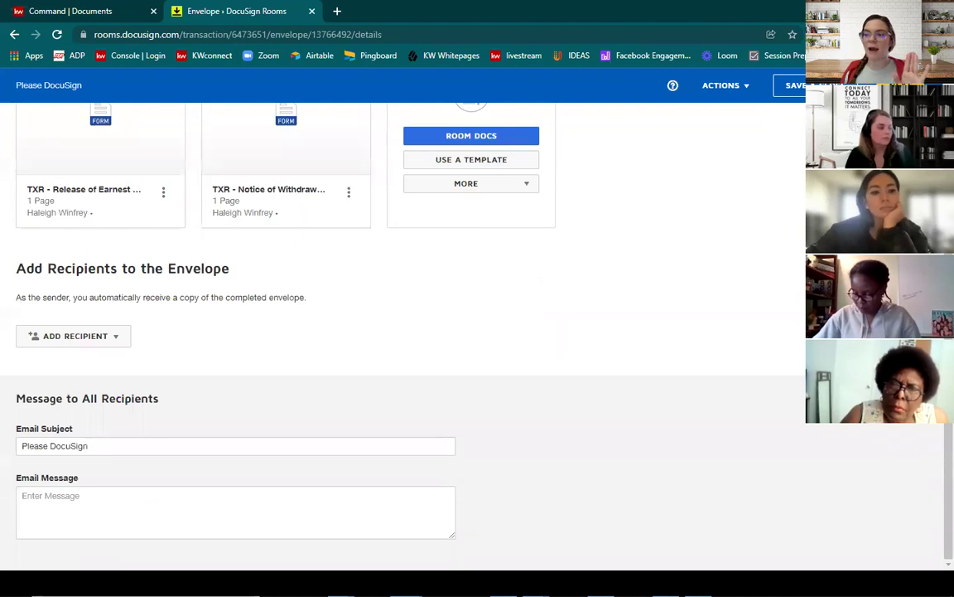
left_click(92, 339)
left_click(83, 363)
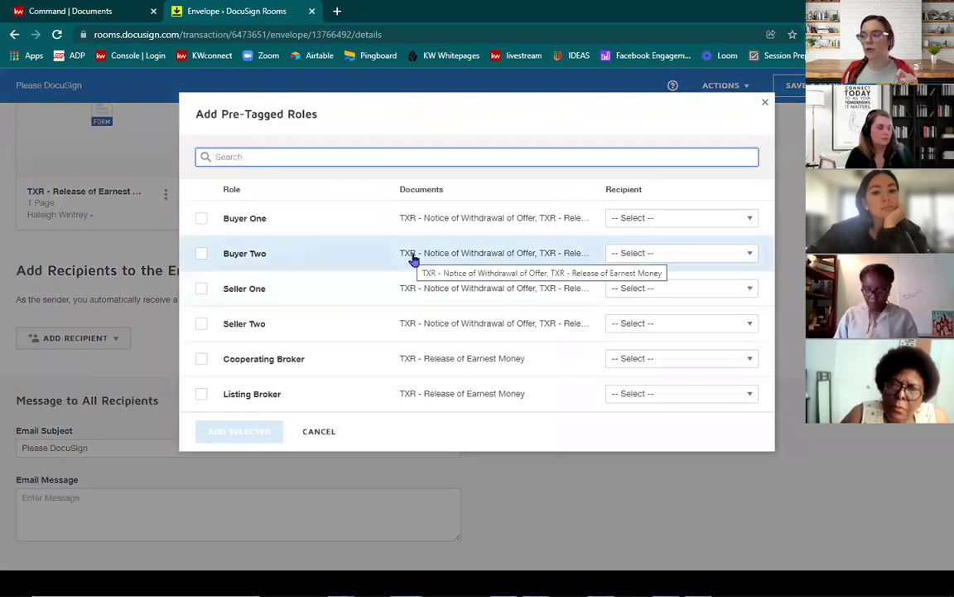
left_click(634, 289)
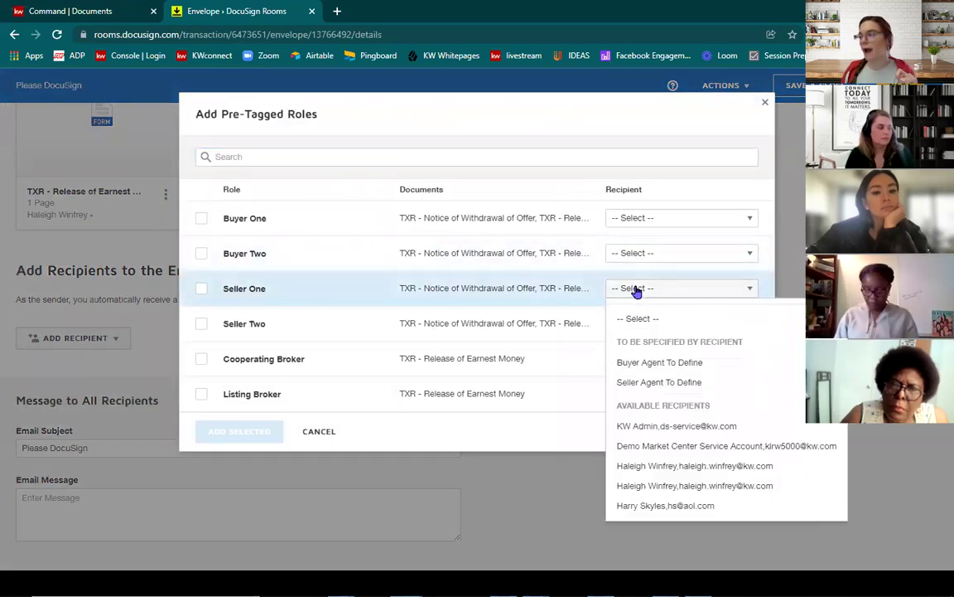
left_click(654, 507)
left_click(625, 324)
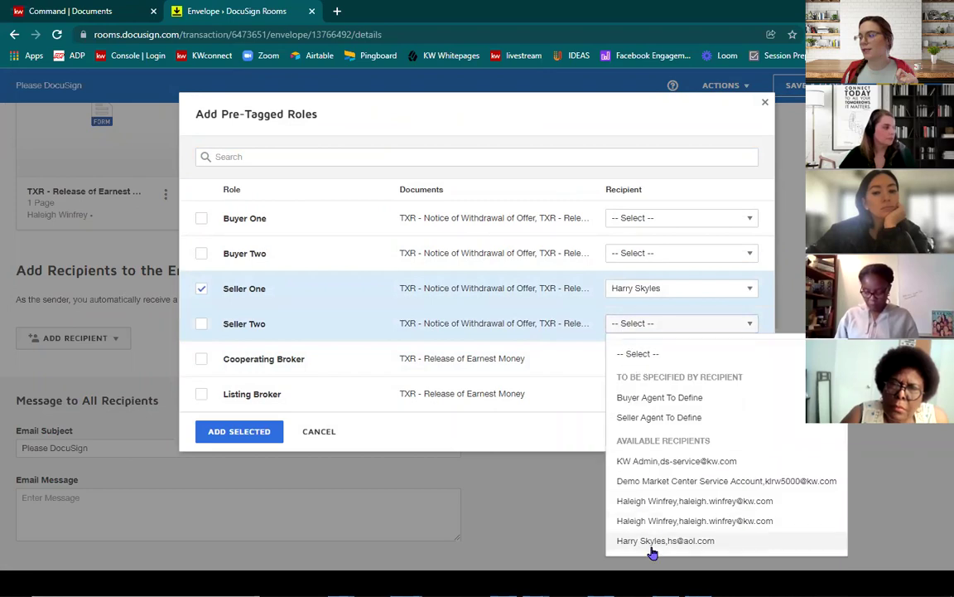
left_click(655, 520)
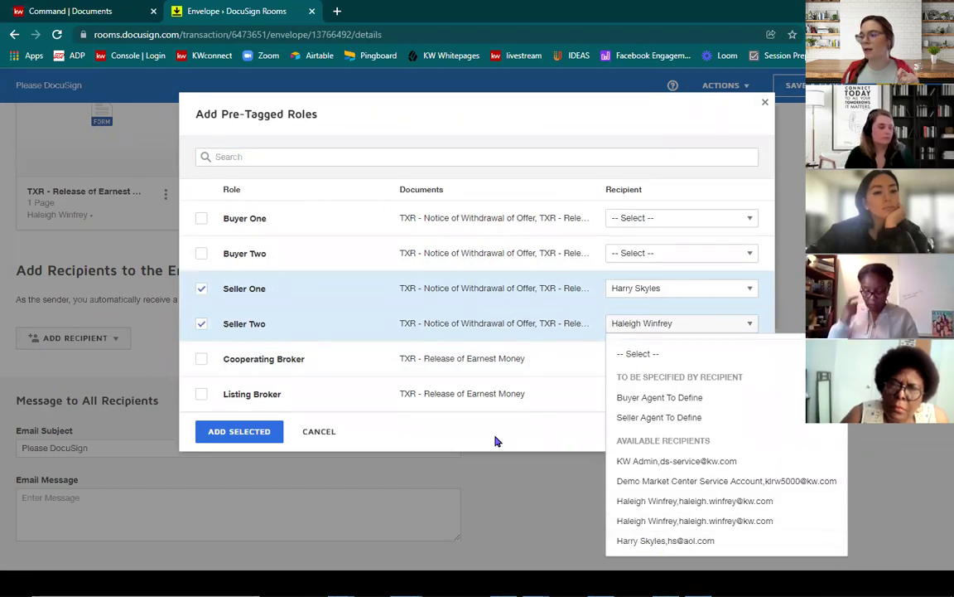
left_click(236, 432)
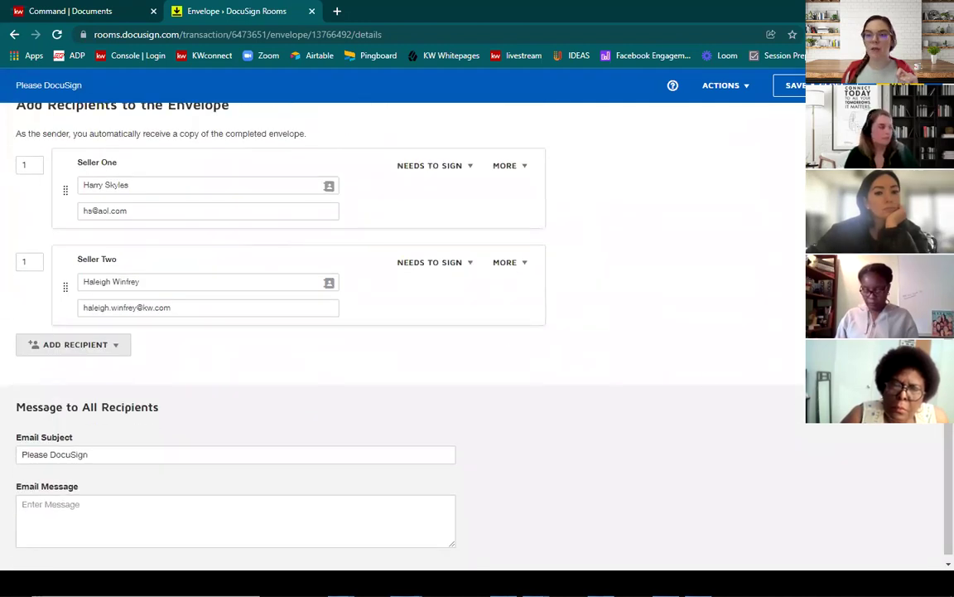
left_click(791, 85)
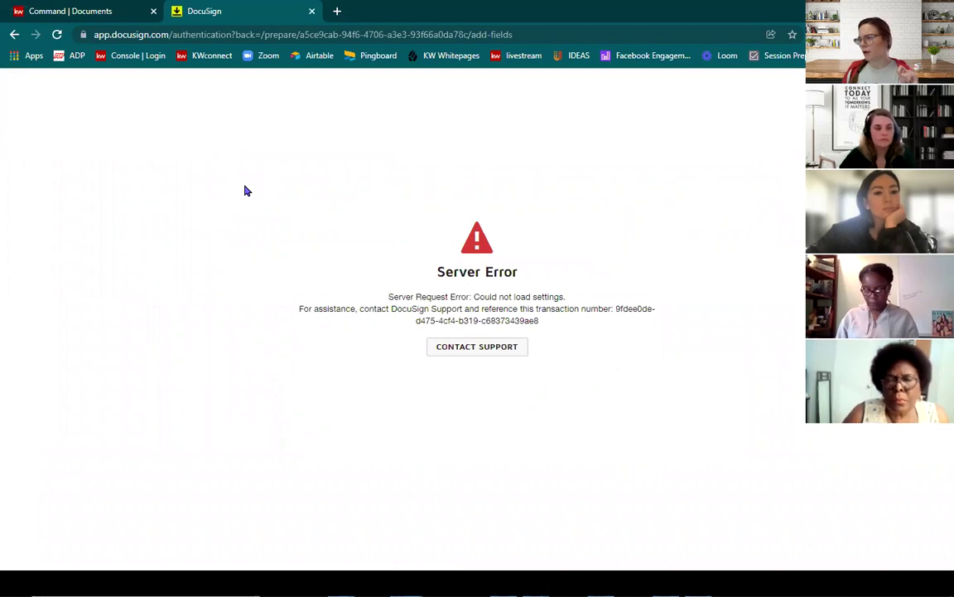
Step: Recover from the server error via the envelope details and open the room's Envelopes list
left_click(57, 36)
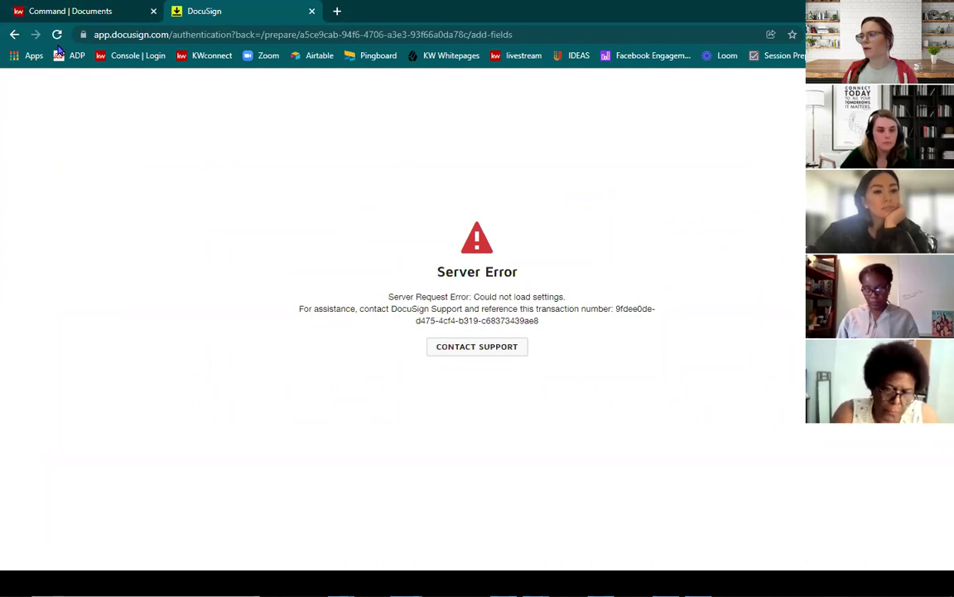
left_click(14, 36)
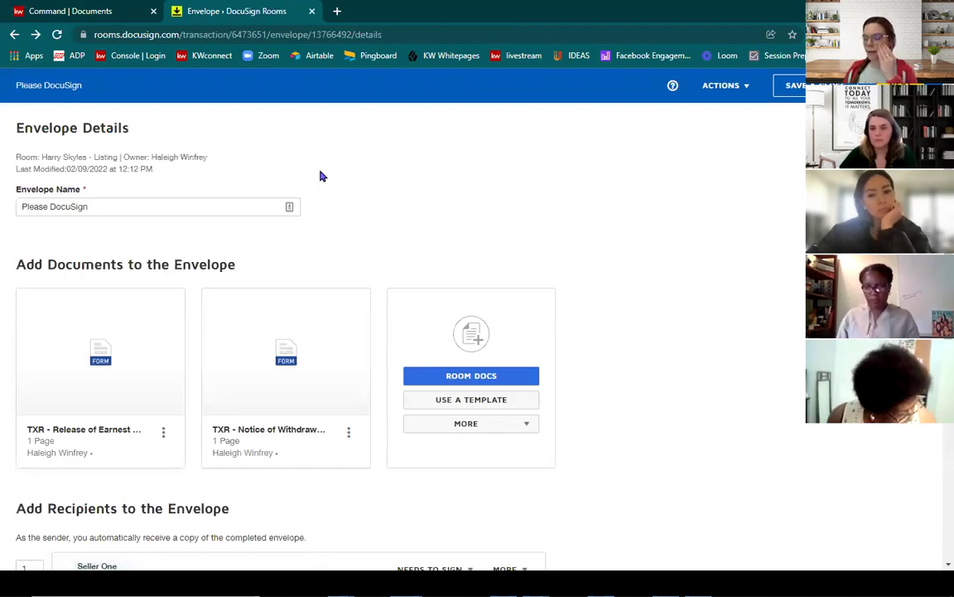
scroll(315, 251, "down", 5)
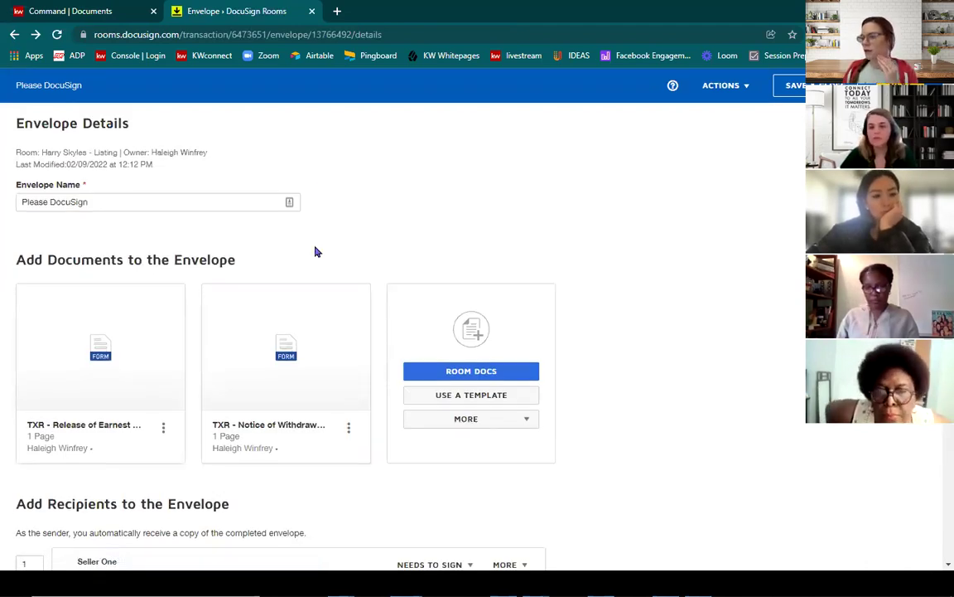
scroll(539, 428, "up", 5)
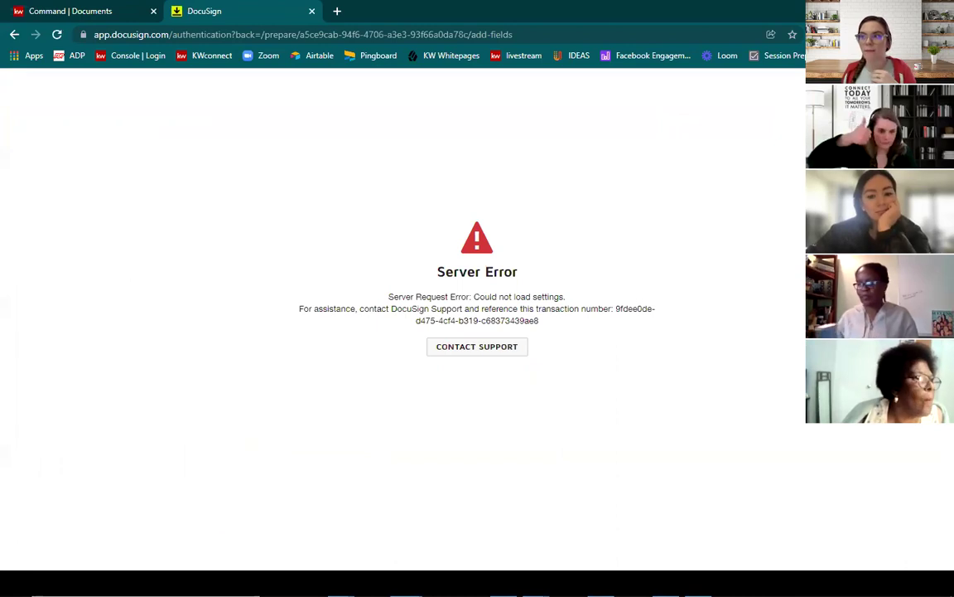
left_click(13, 34)
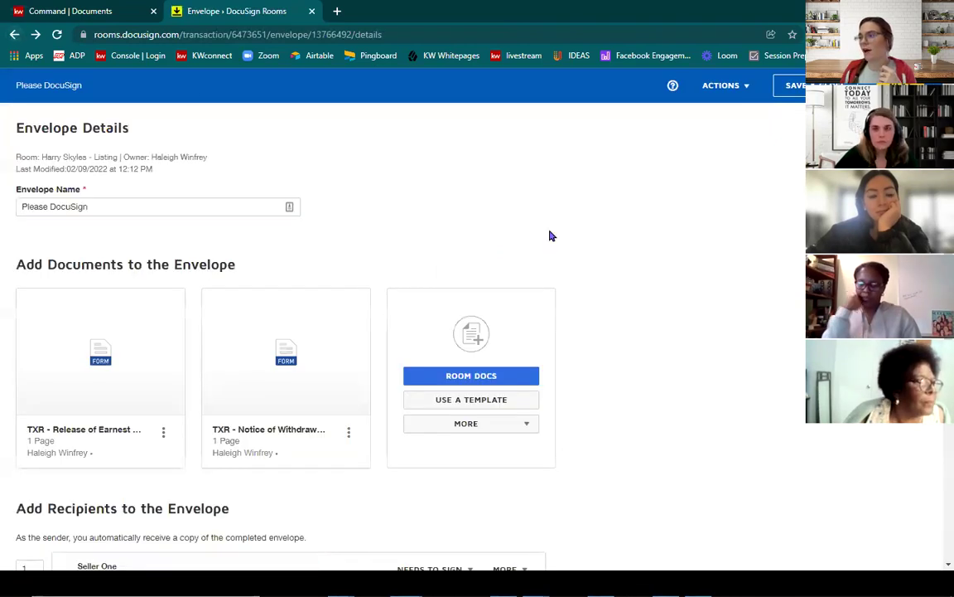
scroll(547, 240, "down", 3)
scroll(542, 249, "down", 2)
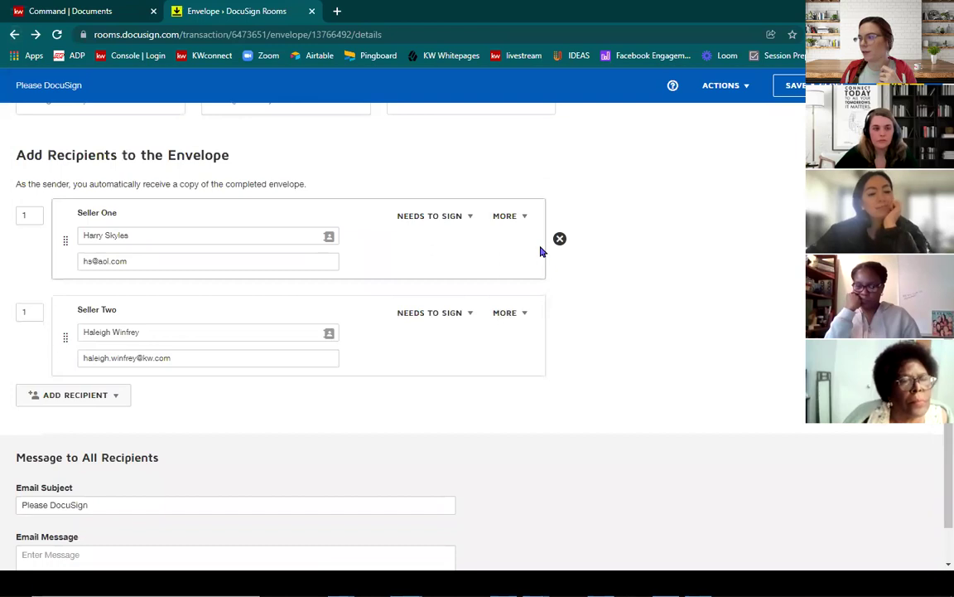
scroll(588, 341, "down", 1)
scroll(587, 342, "up", 5)
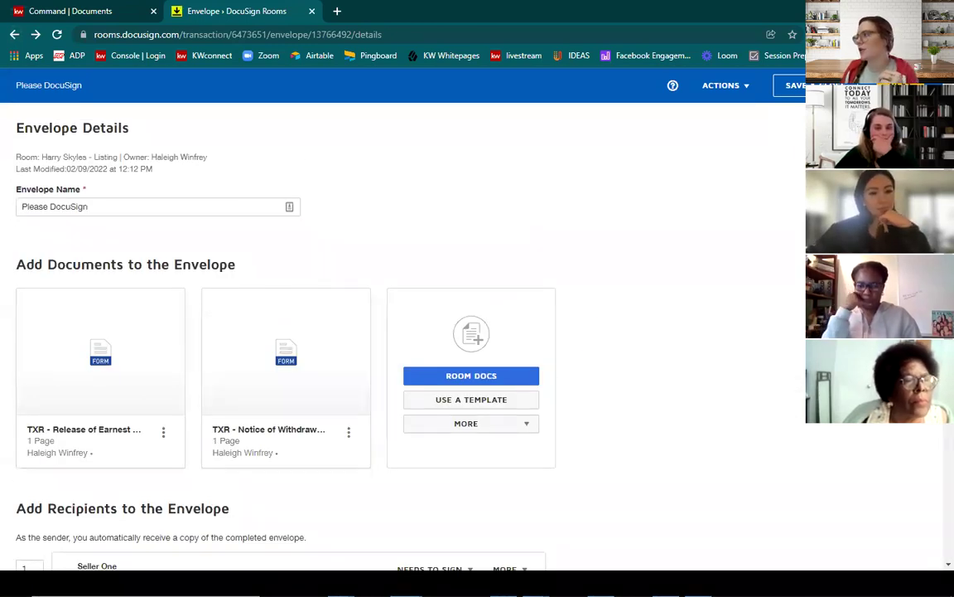
left_click(793, 85)
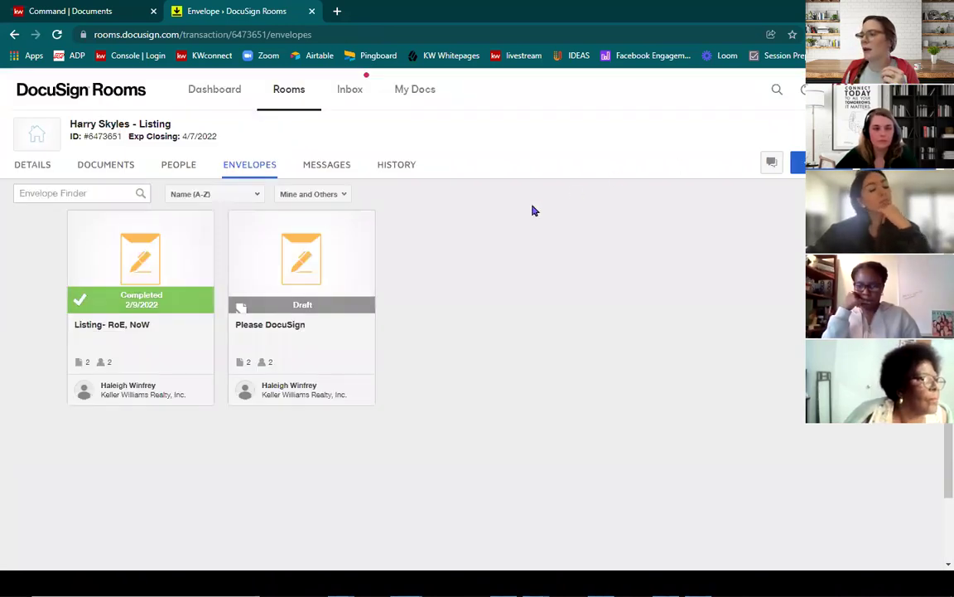
Step: Open the draft Please DocuSign envelope, back out of its error, and show the room's documents
left_click(341, 270)
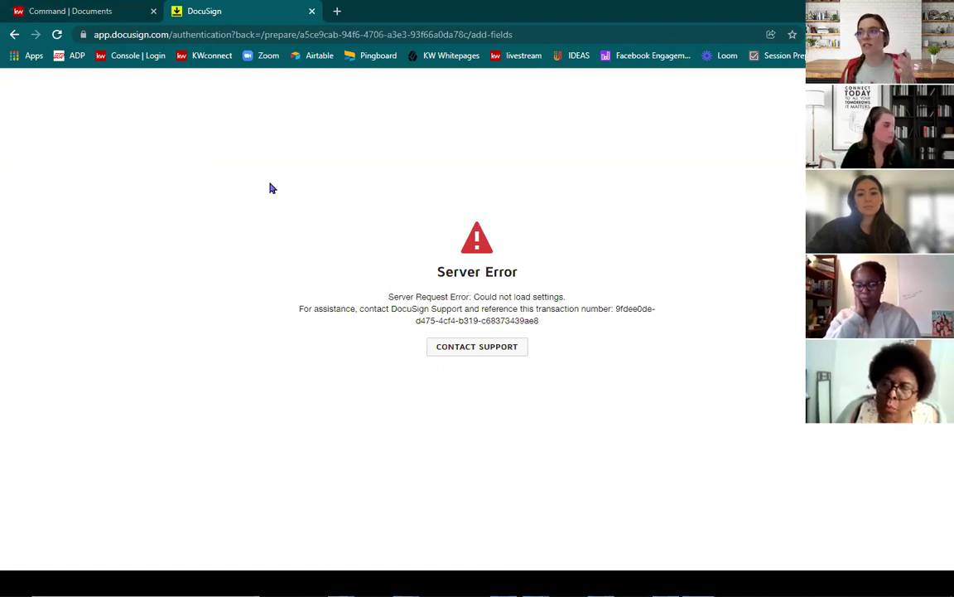
left_click(14, 35)
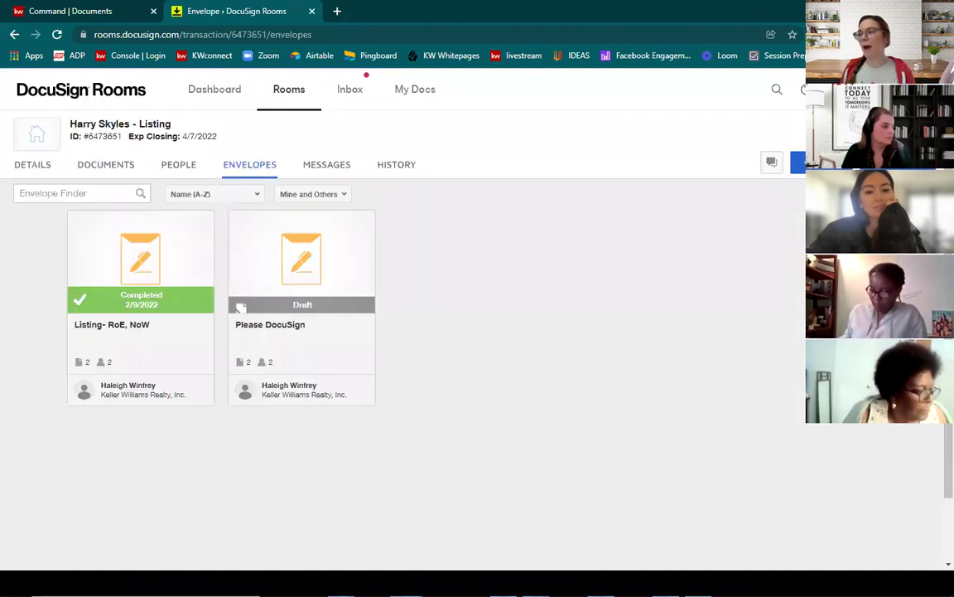
left_click(95, 168)
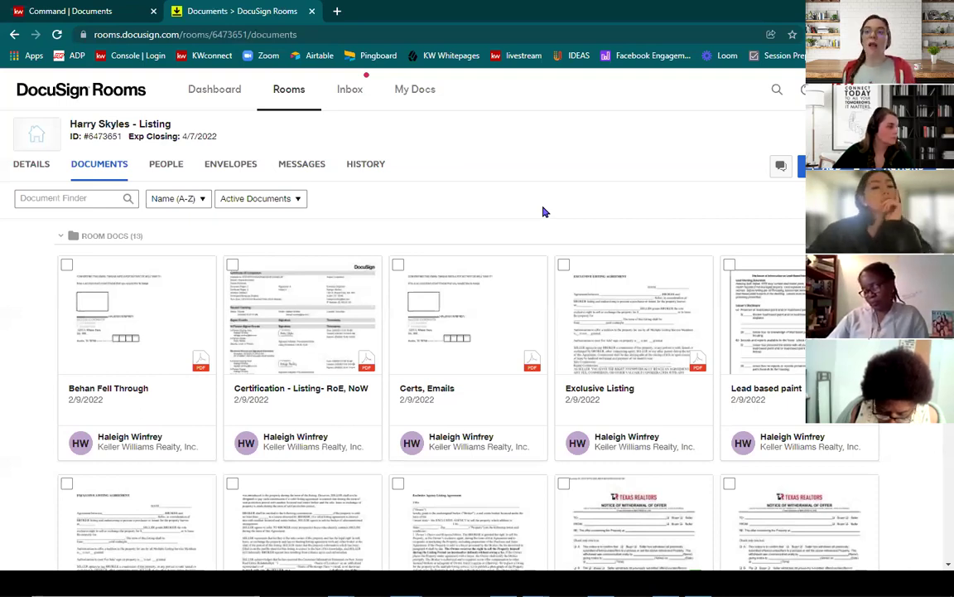
Step: Show KW Command's Under Contract checklist with Room Docs as the working folder
left_click(80, 10)
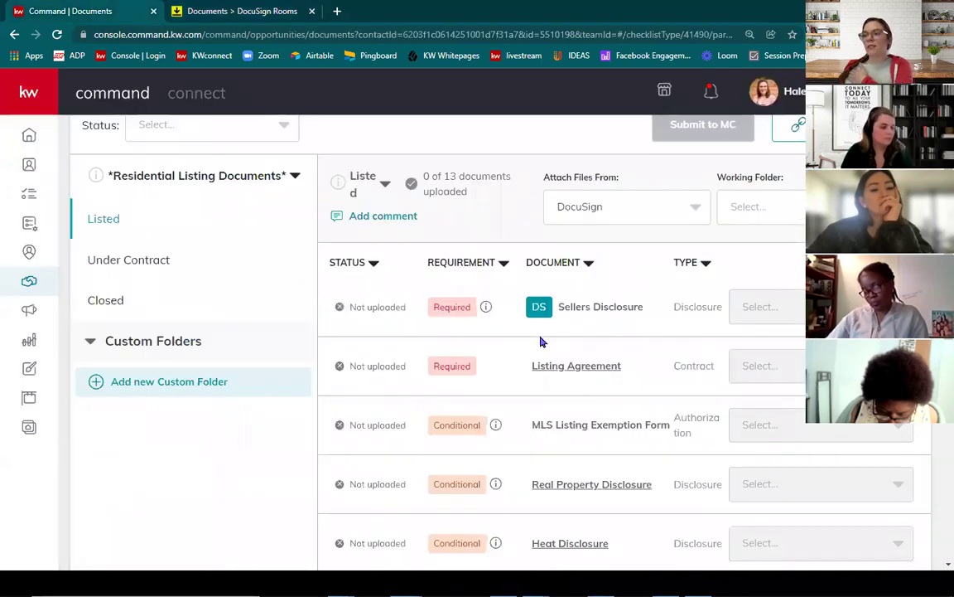
left_click(209, 266)
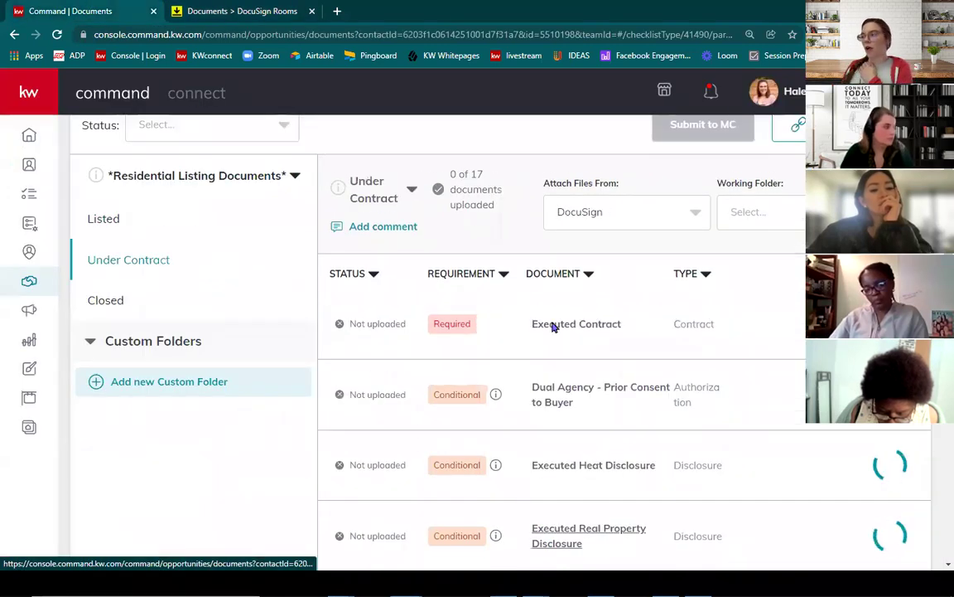
left_click(862, 212)
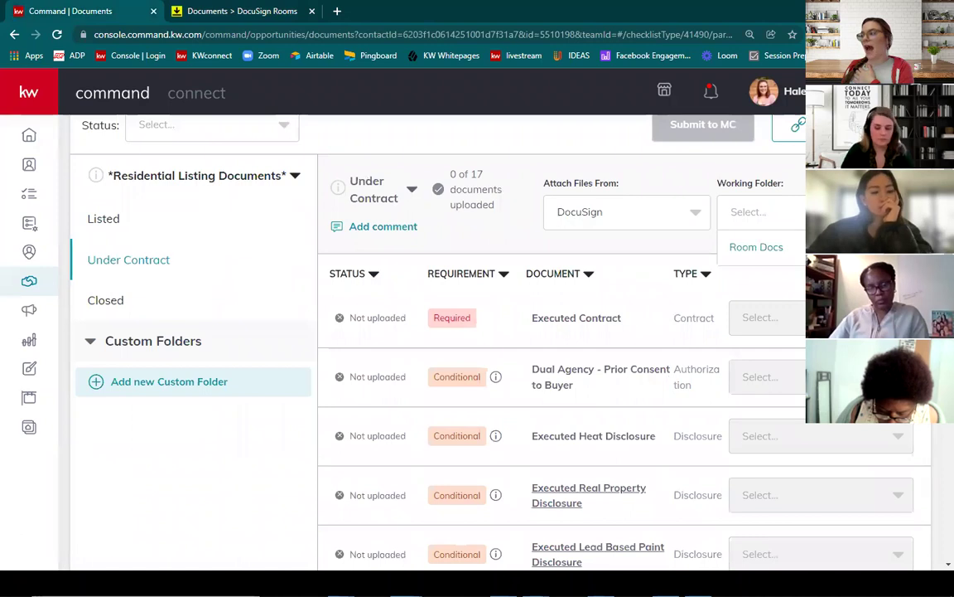
left_click(756, 247)
Step: Attach room files to Executed Contract, Dual Agency (Lead based paint.pdf) and Executed Heat Disclosure (Exclusive Listing.pdf)
left_click(779, 318)
left_click(802, 361)
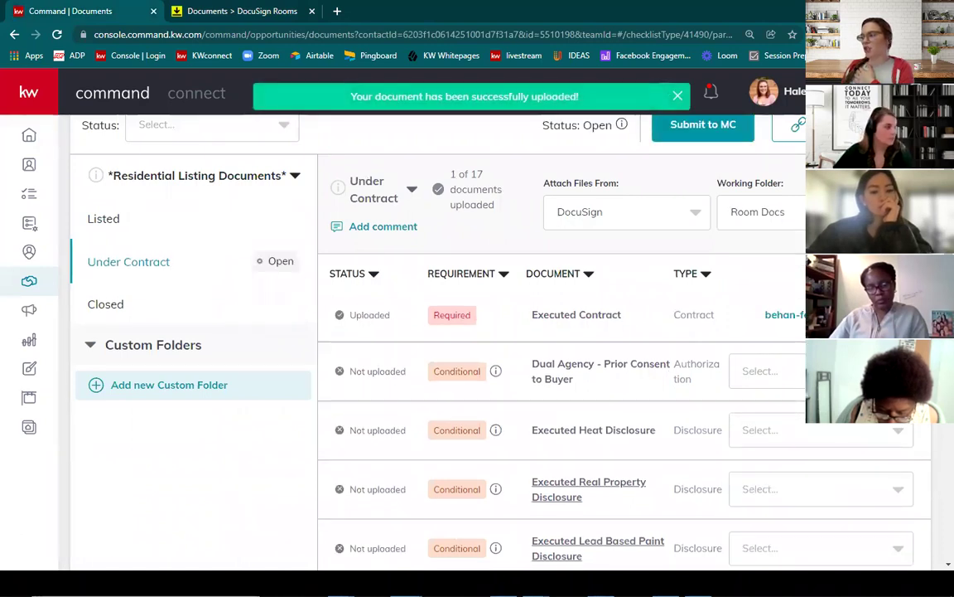
left_click(800, 378)
left_click(801, 507)
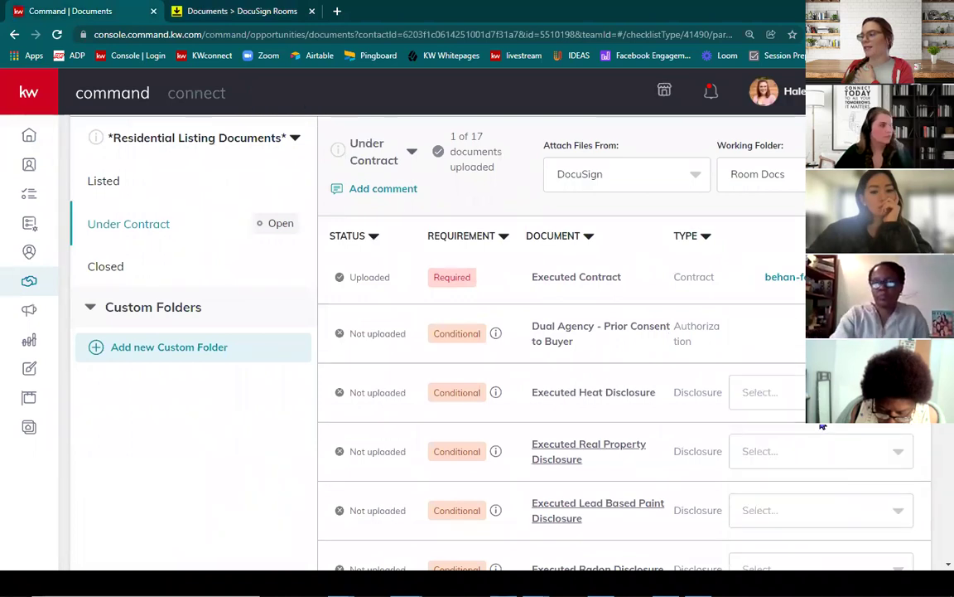
left_click(816, 392)
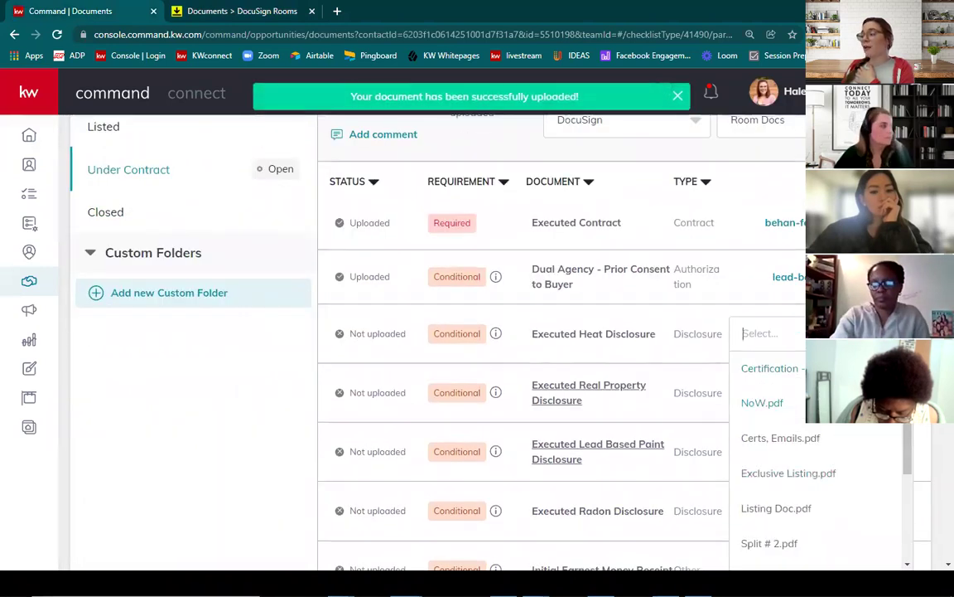
left_click(808, 478)
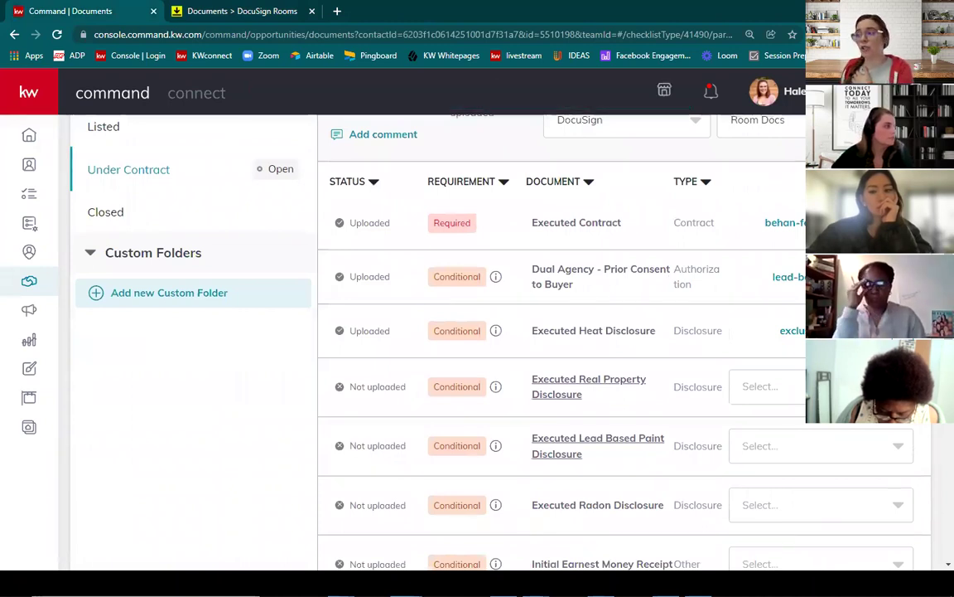
scroll(497, 373, "up", 2)
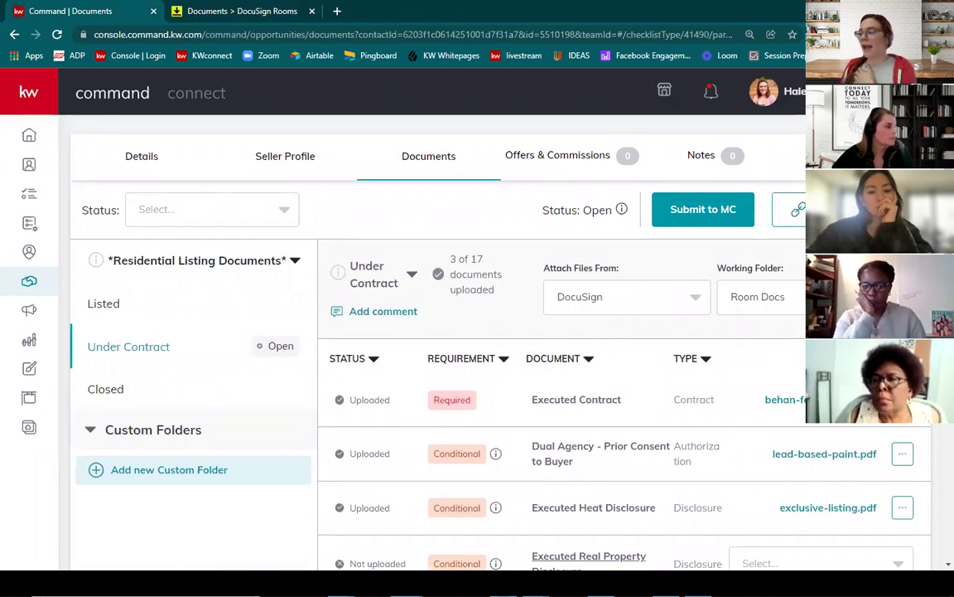
left_click(902, 453)
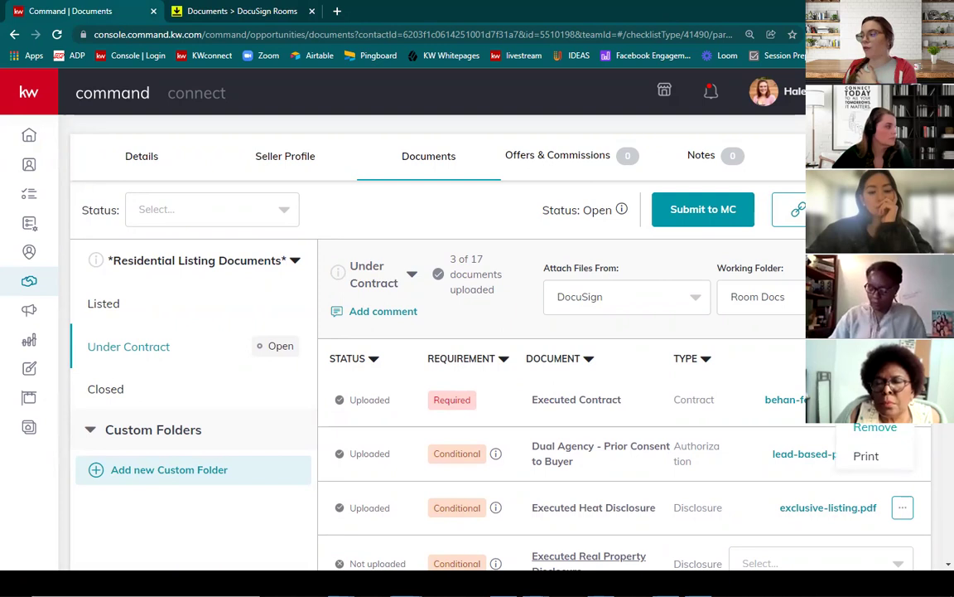
key("Escape")
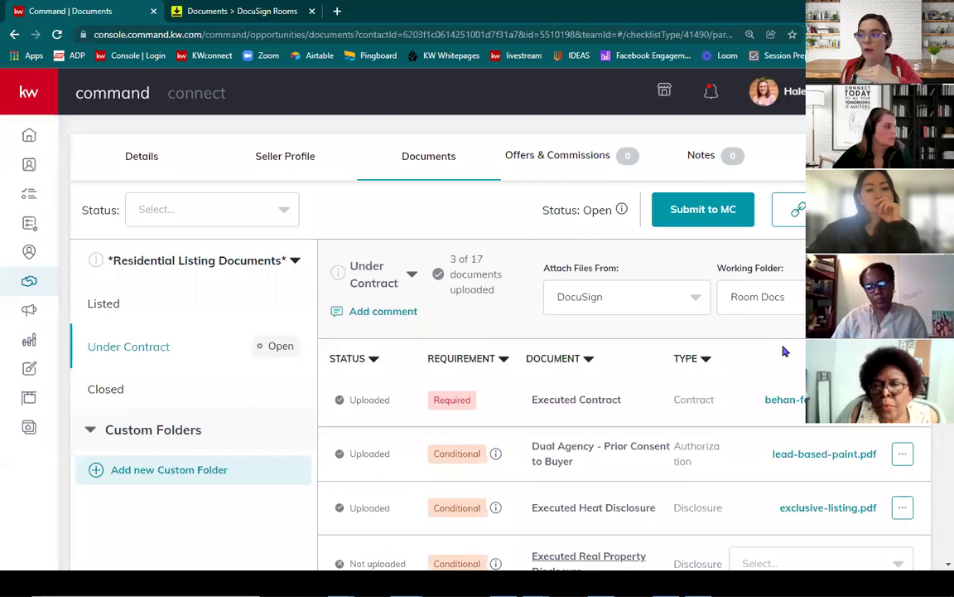
scroll(785, 351, "down", 1)
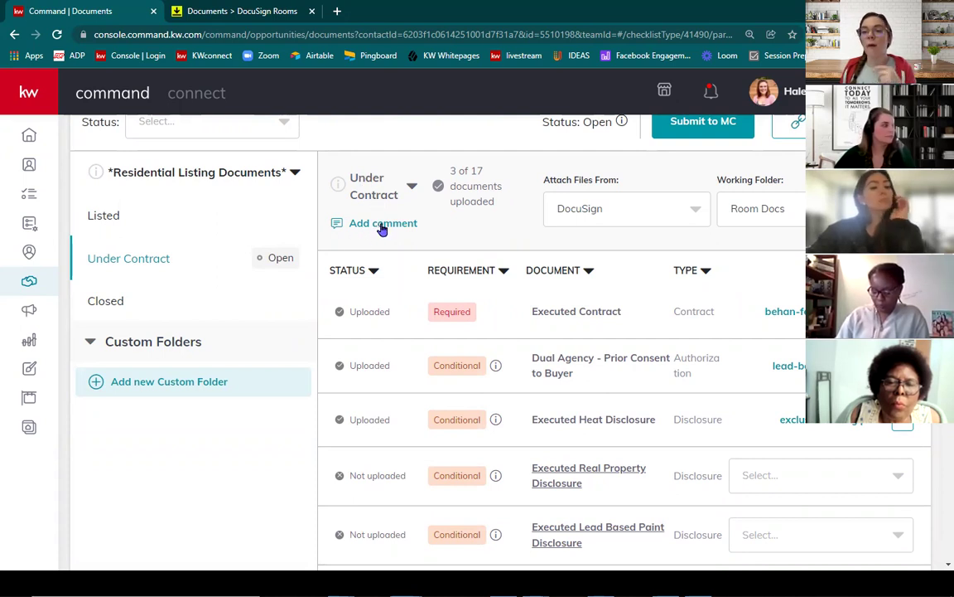
Step: Create a new Under Contract checklist version whose name ends in 'Under Contract - NEW'
left_click(376, 186)
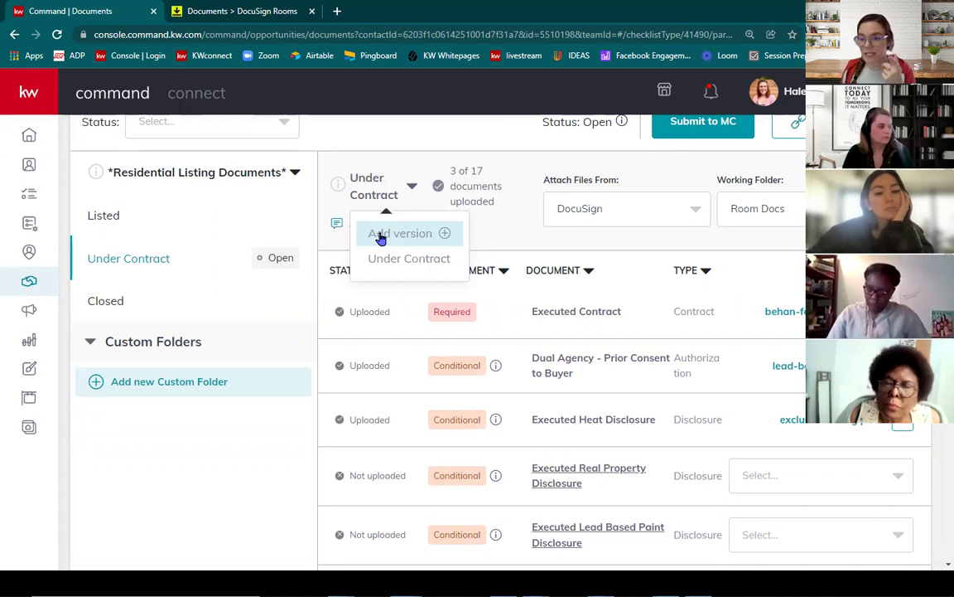
left_click(380, 235)
left_click_drag(418, 345, 288, 341)
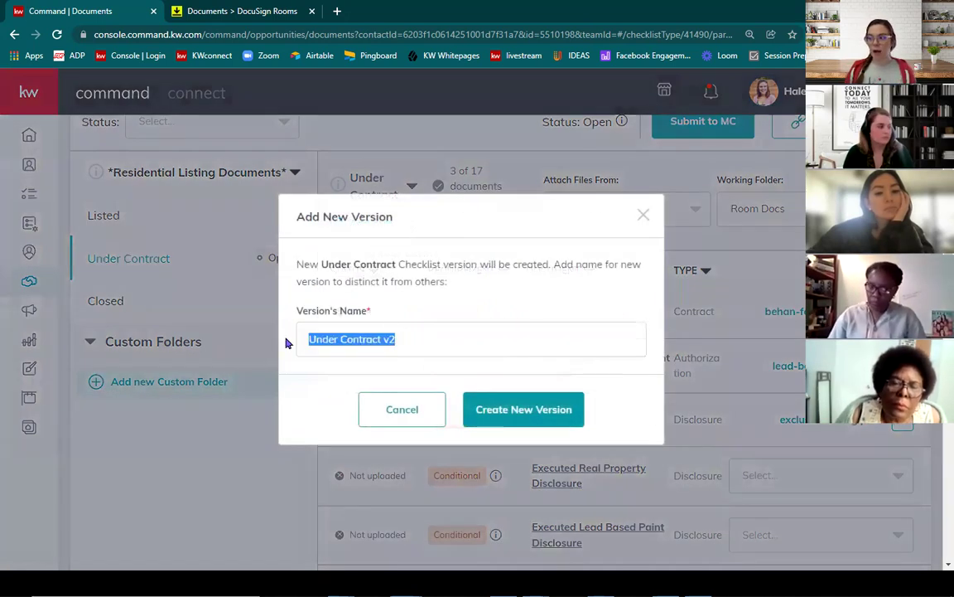
type("Chris")
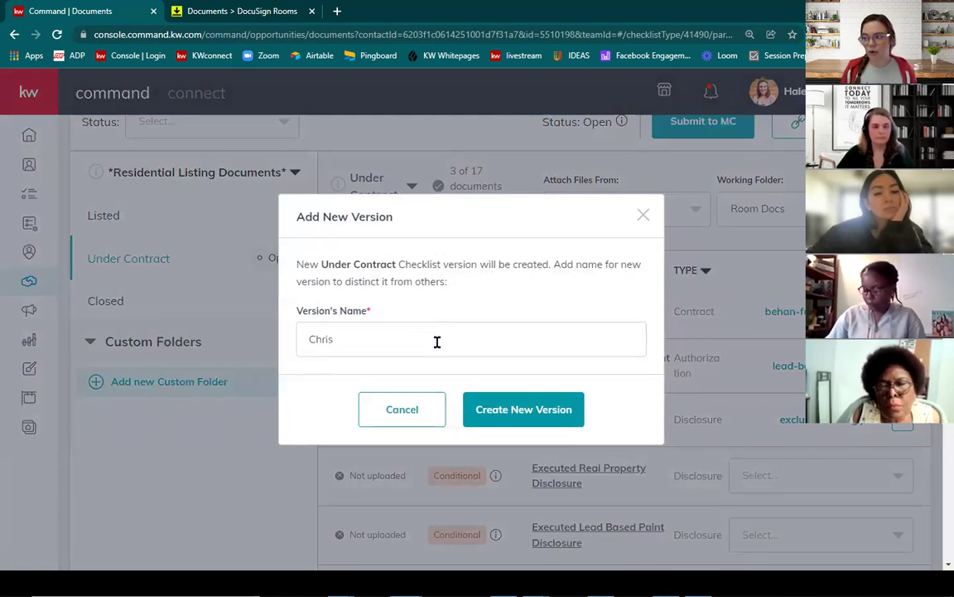
type("tie")
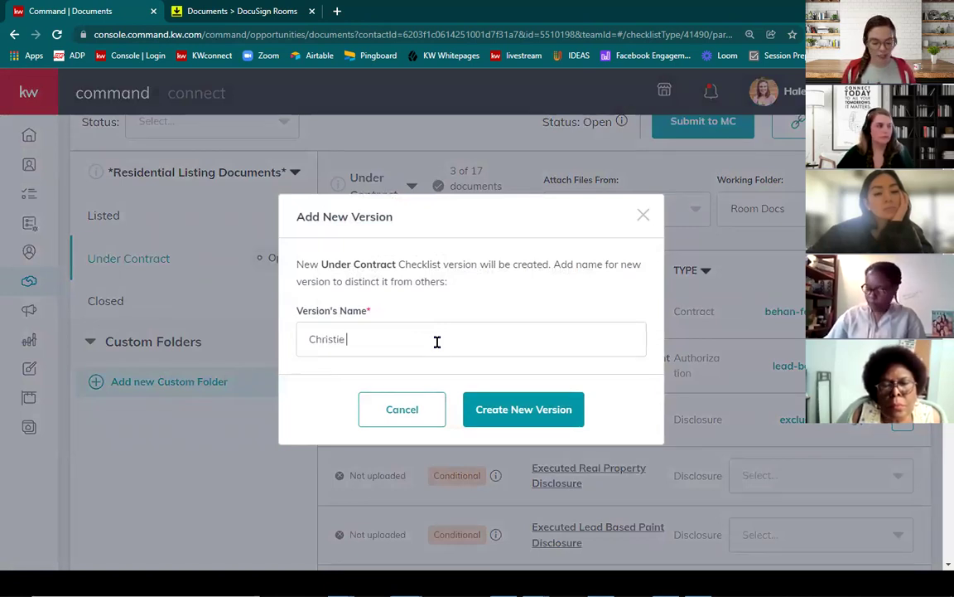
type("'s")
key("Tab")
left_click(437, 340)
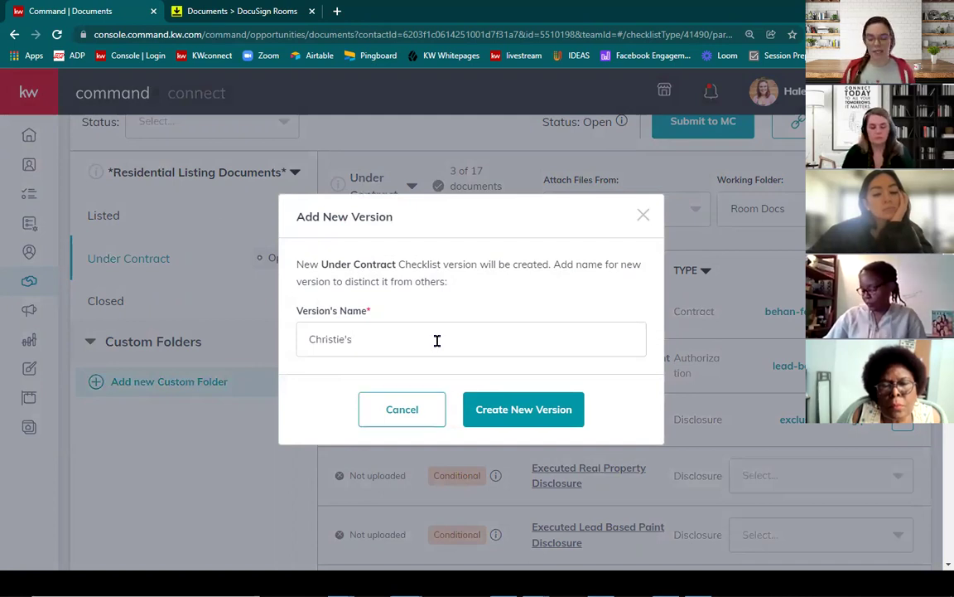
type("uNDER")
key("BackSpace")
key("BackSpace")
key("BackSpace")
key("BackSpace")
key("BackSpace")
type("Unde")
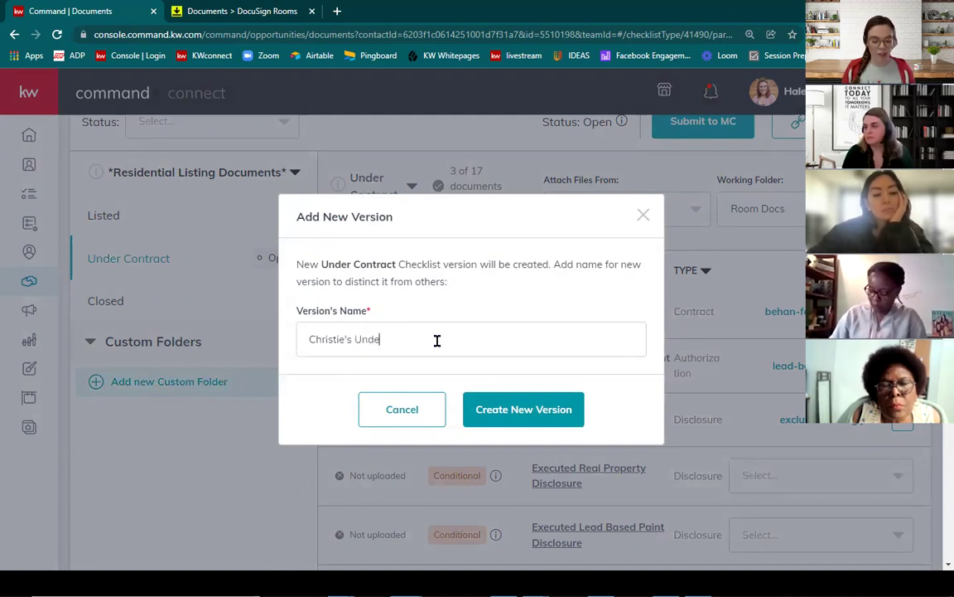
type("r Contract - NEW")
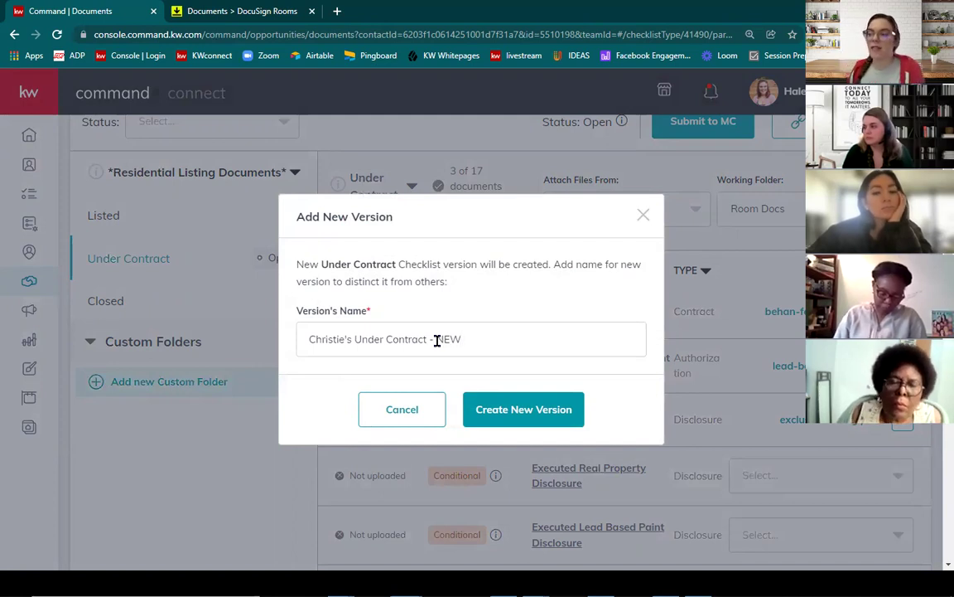
left_click(521, 415)
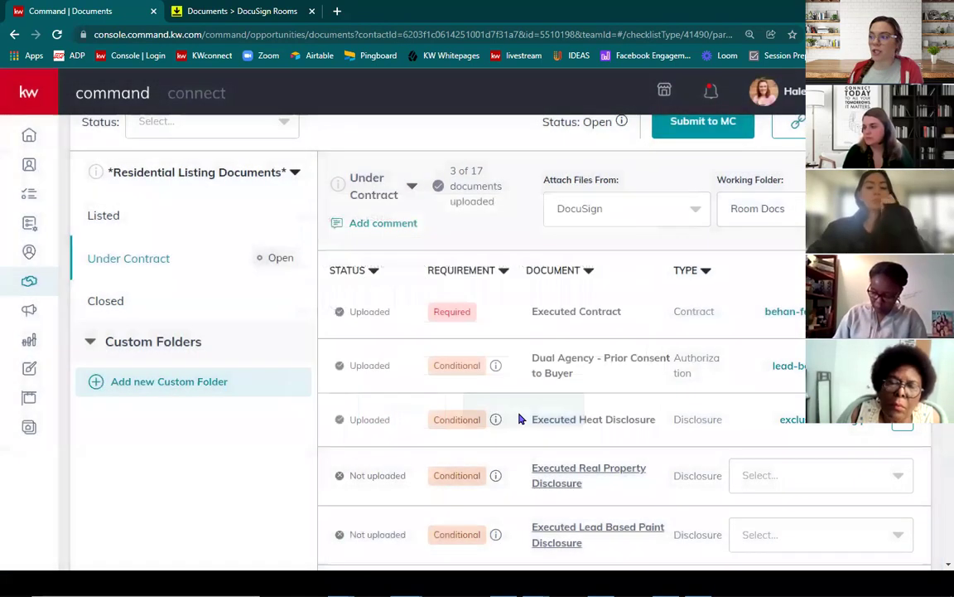
left_click(375, 190)
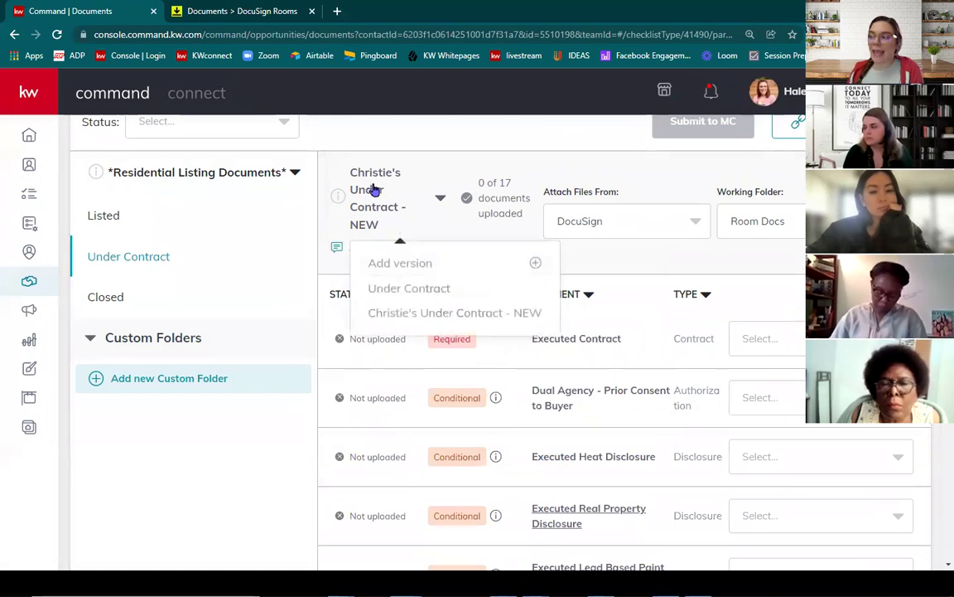
left_click(413, 288)
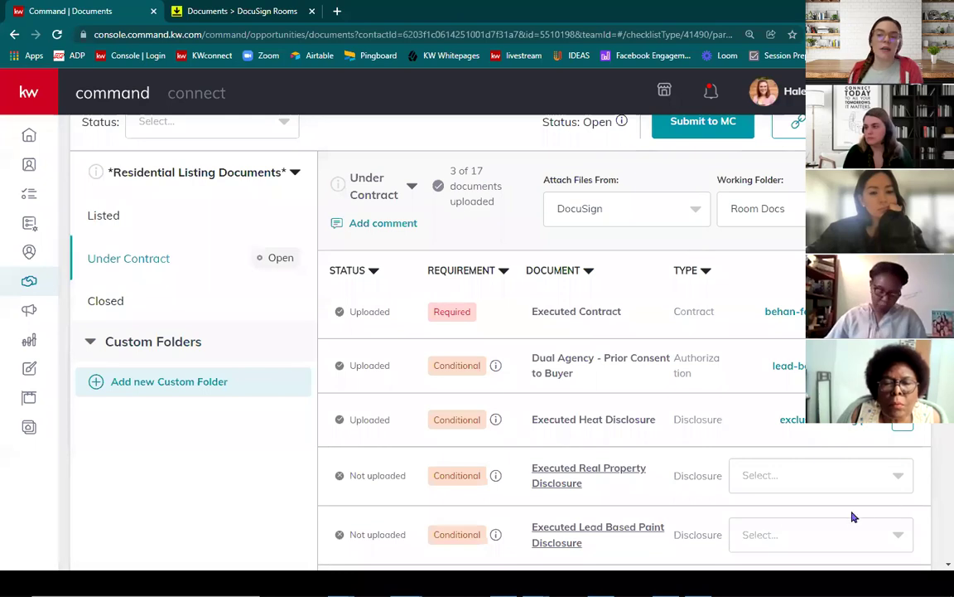
left_click(389, 191)
left_click(385, 284)
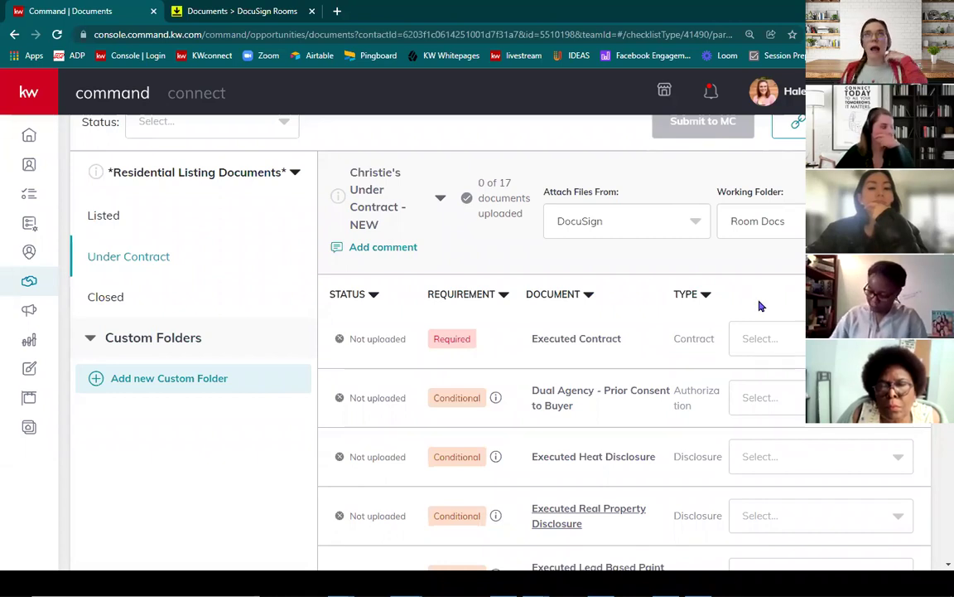
scroll(677, 373, "up", 3)
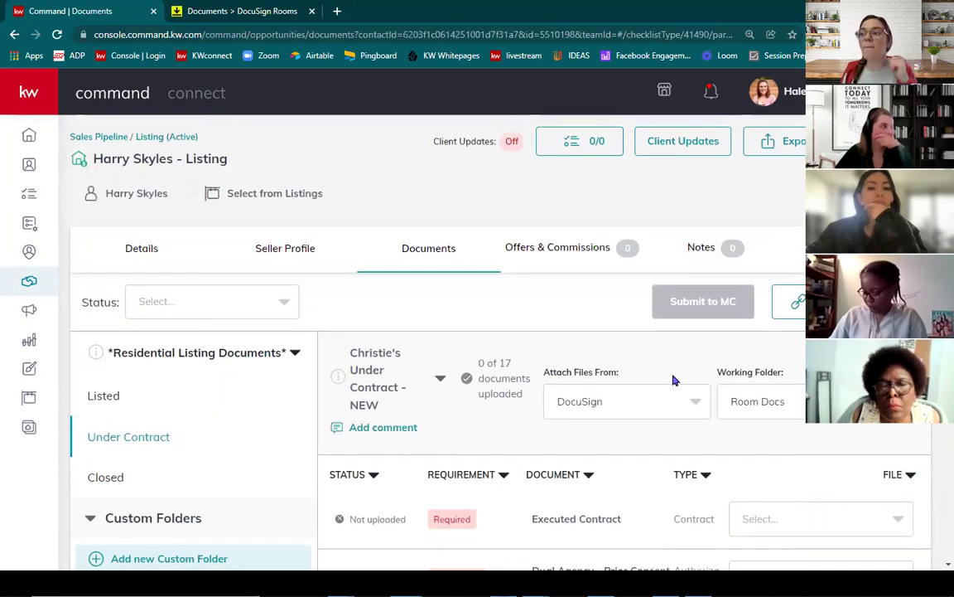
Step: Sync the listing's transaction to DocuSign from Details, then view the room's 13 documents
left_click(130, 255)
scroll(258, 202, "down", 2)
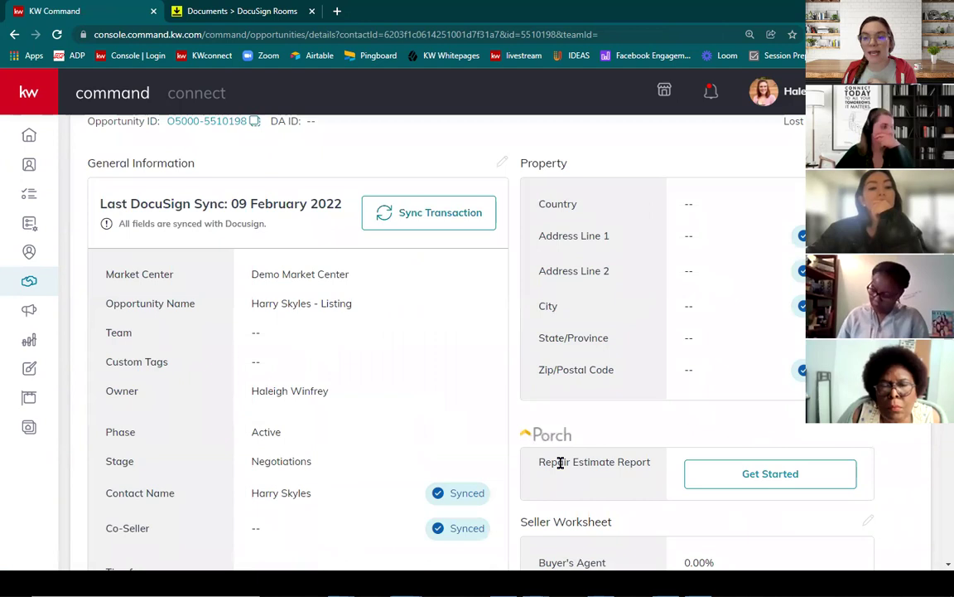
left_click(432, 216)
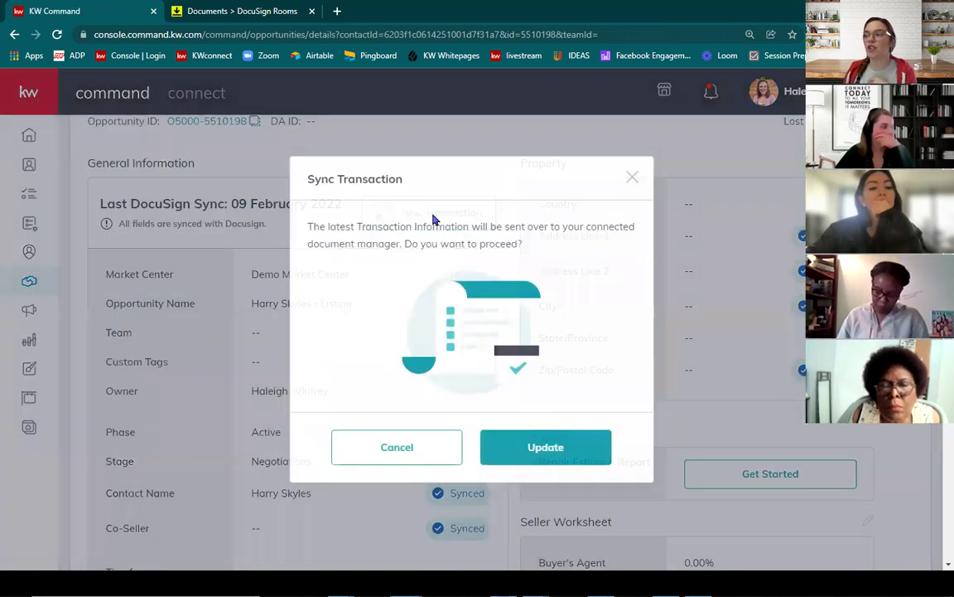
left_click(571, 455)
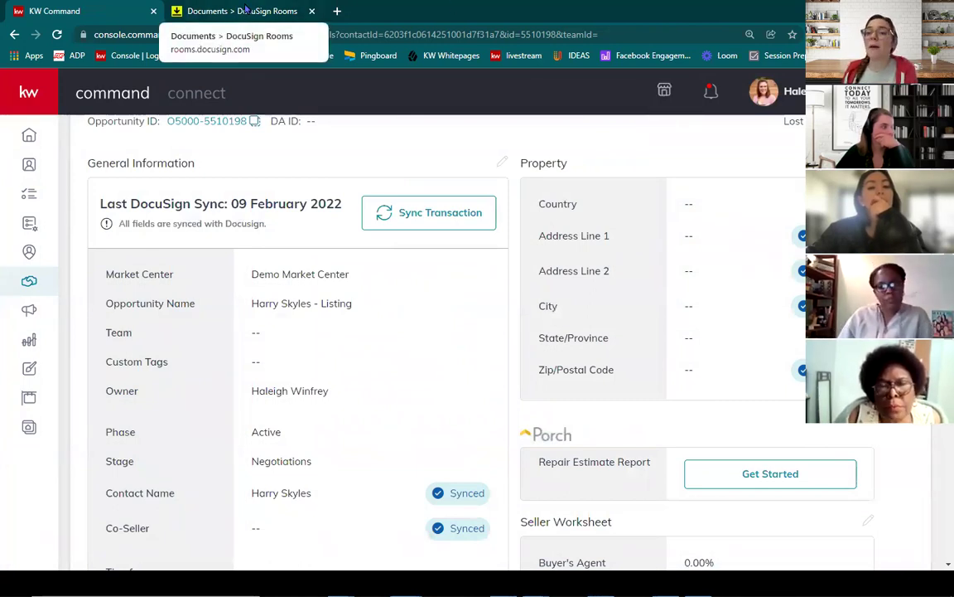
left_click(246, 10)
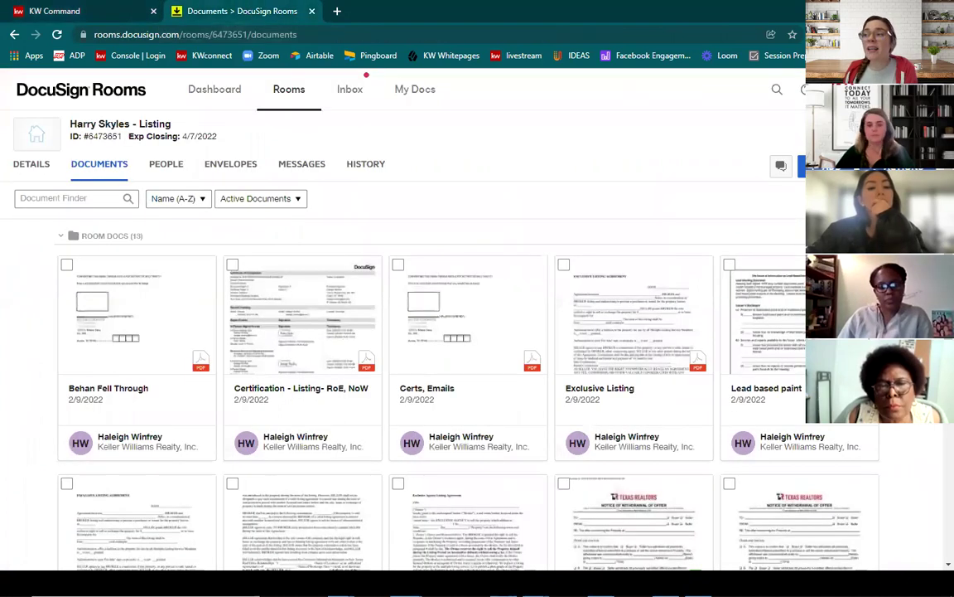
Step: Add an empty 'Deal Fell Through' folder above Room Docs in the listing room
key("F11")
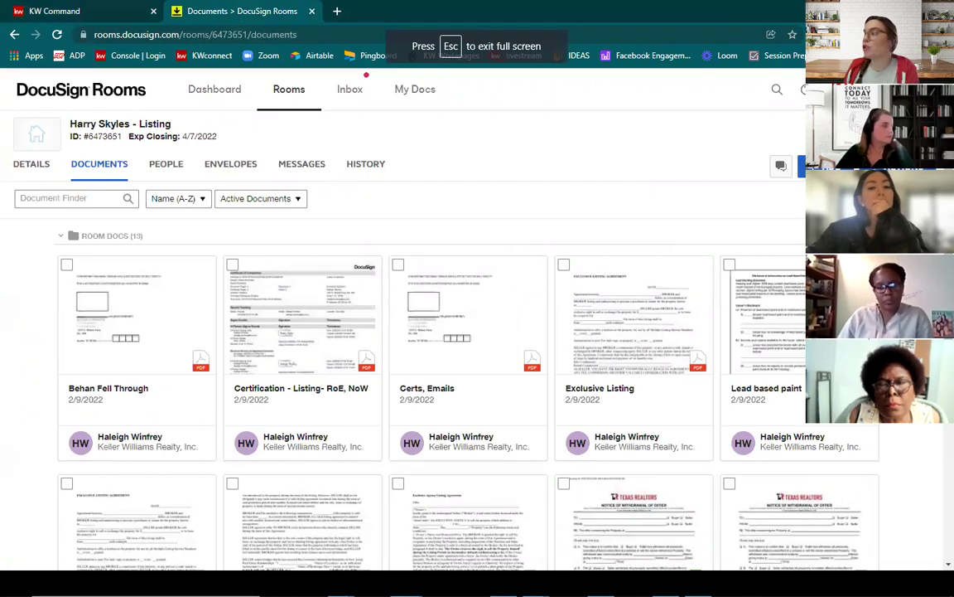
left_click(802, 166)
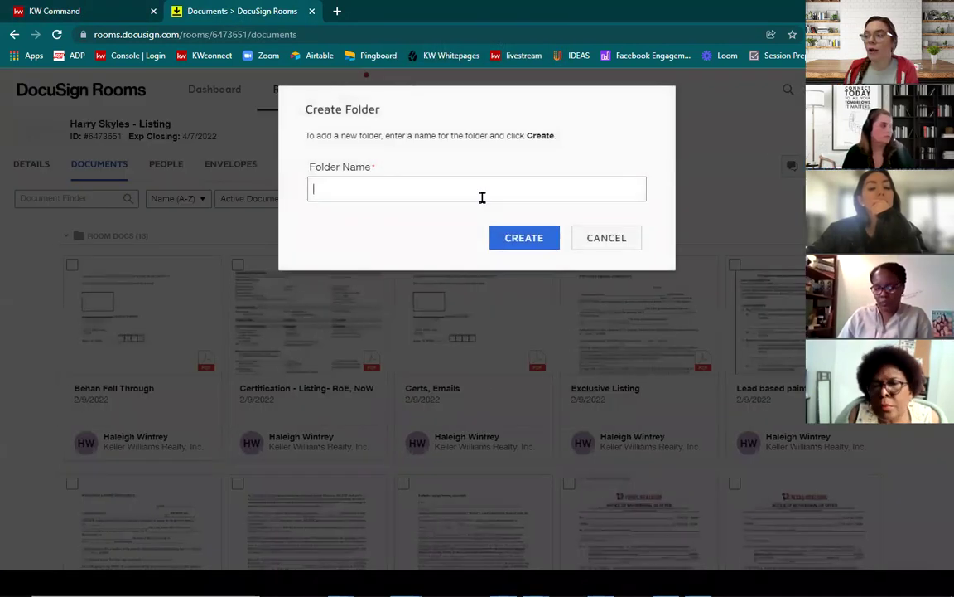
type("Deal Fell Through")
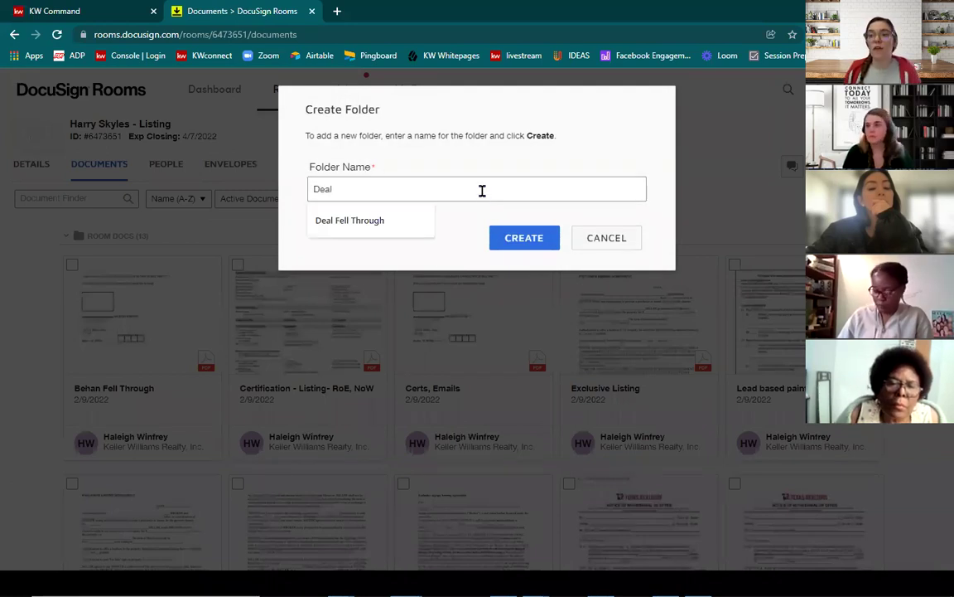
left_click(362, 222)
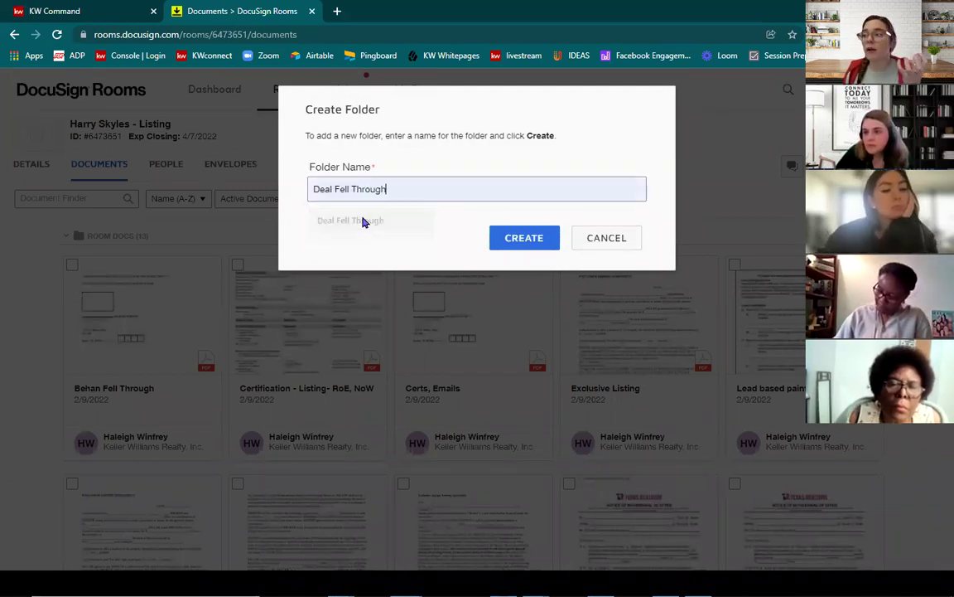
left_click(522, 238)
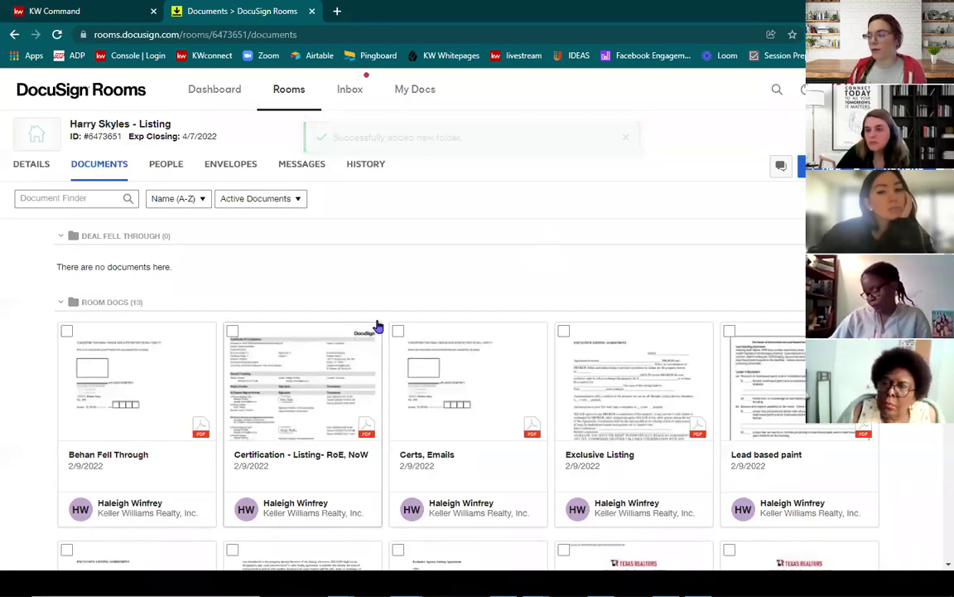
Step: Move the Certification and TXR Notice of Withdrawal documents from Room Docs into Deal Fell Through
scroll(375, 324, "down", 2)
left_click_drag(321, 323, 147, 203)
scroll(160, 239, "down", 6)
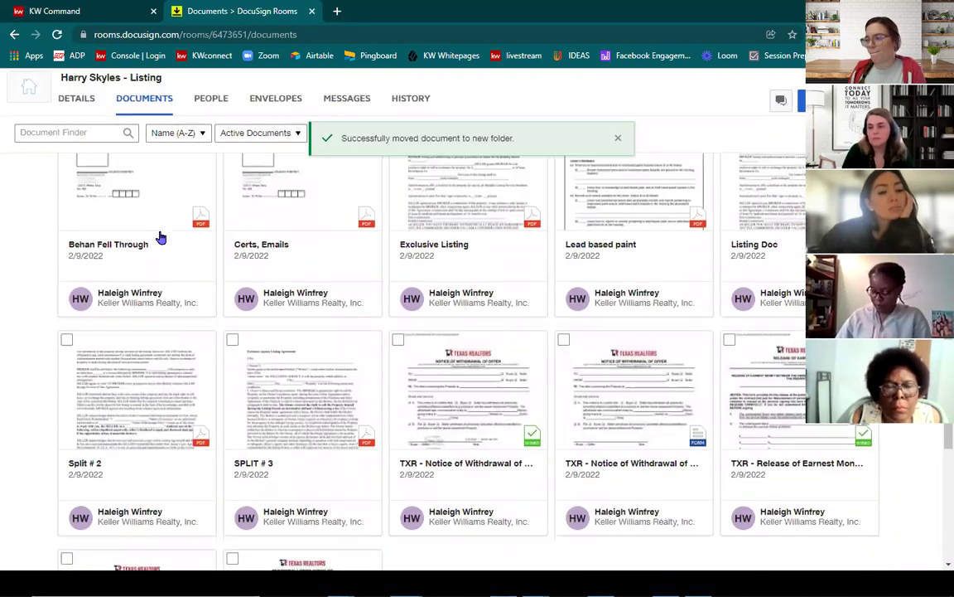
left_click_drag(489, 321, 596, 312)
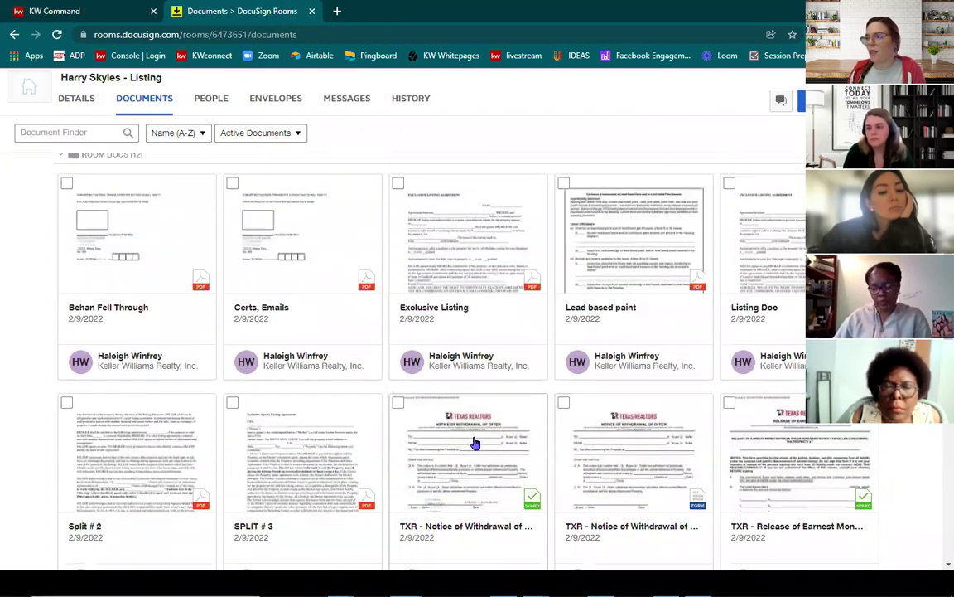
scroll(473, 439, "up", 1)
left_click_drag(474, 485, 305, 199)
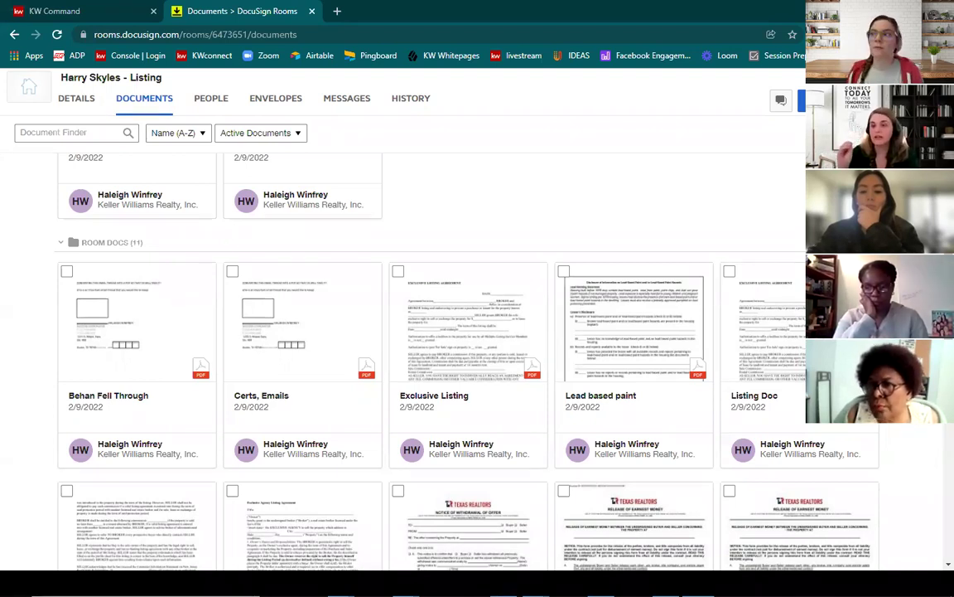
Step: Bring up the comments for the Listed checklist on the listing's documents page
left_click(80, 9)
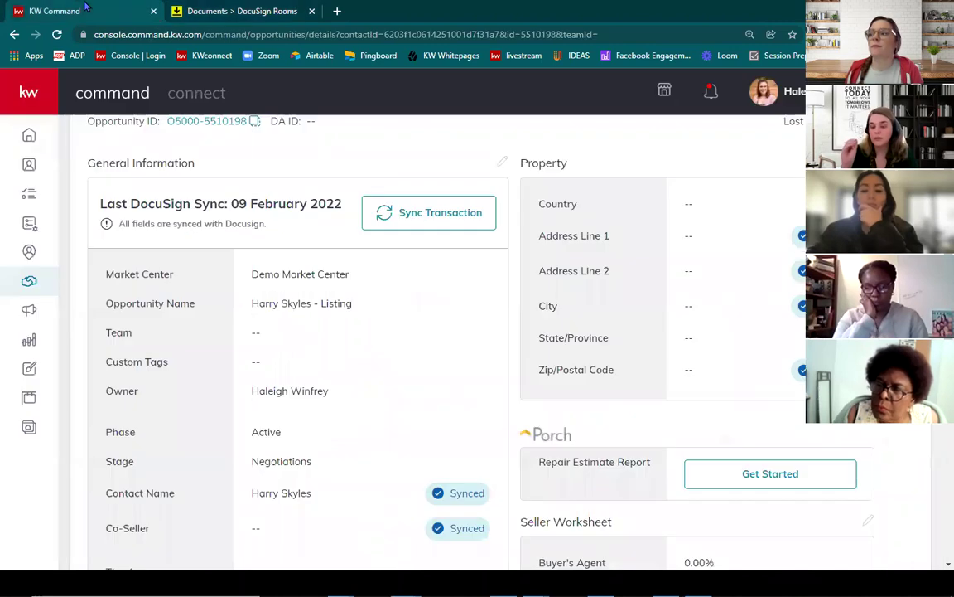
scroll(358, 317, "up", 3)
left_click(448, 252)
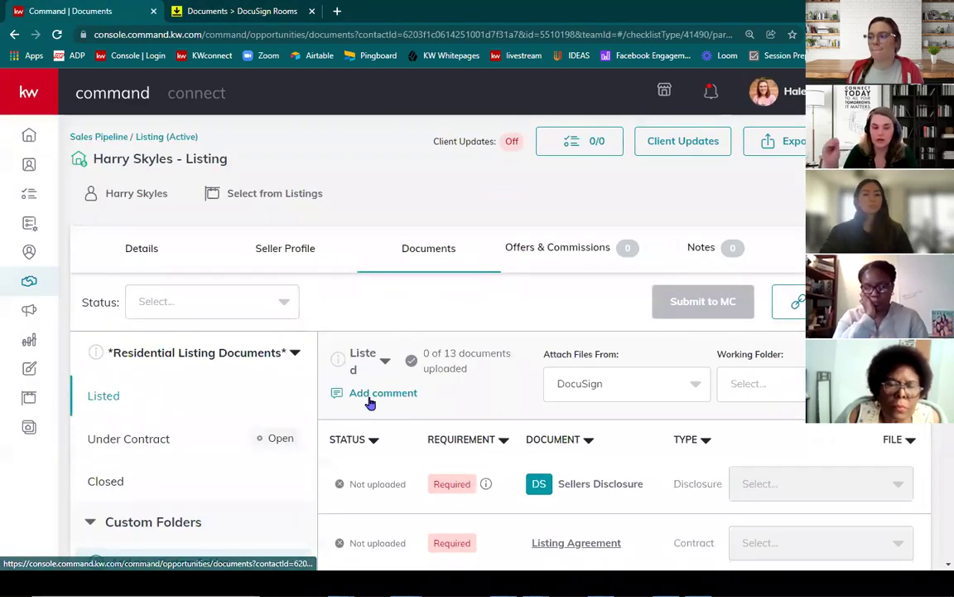
left_click(376, 395)
left_click(371, 430)
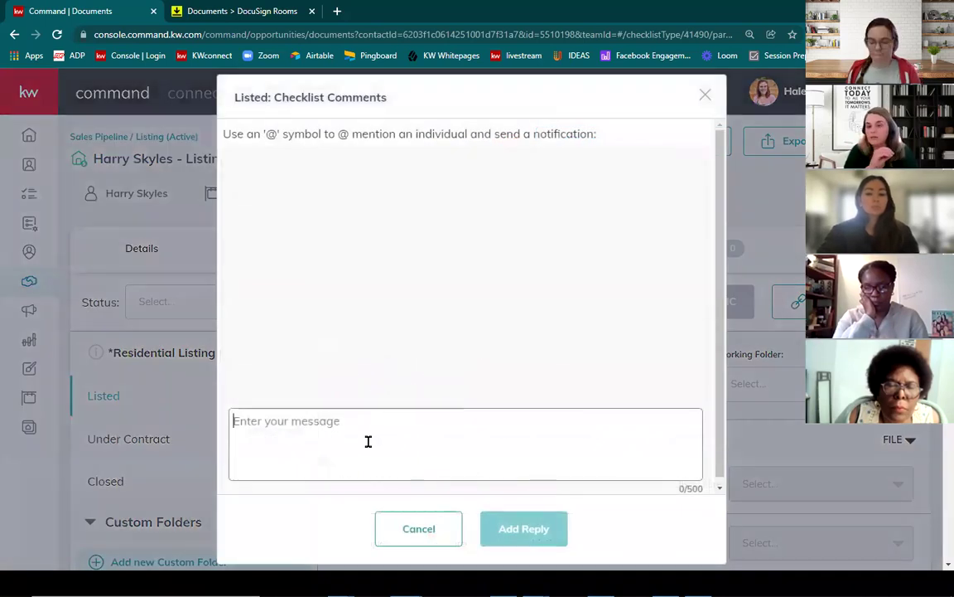
type("@md")
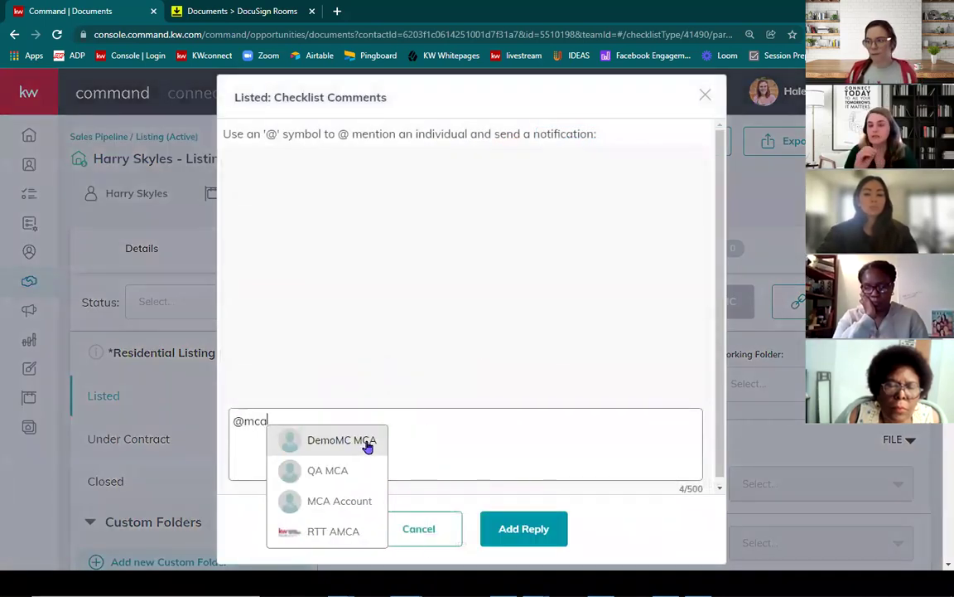
left_click(368, 445)
type("He")
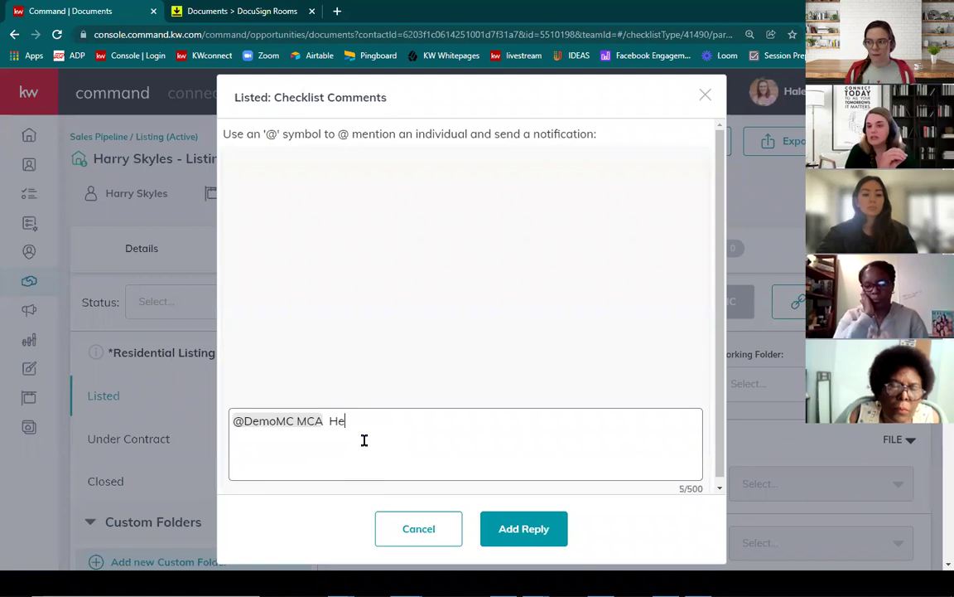
type("y! I HAD ABU")
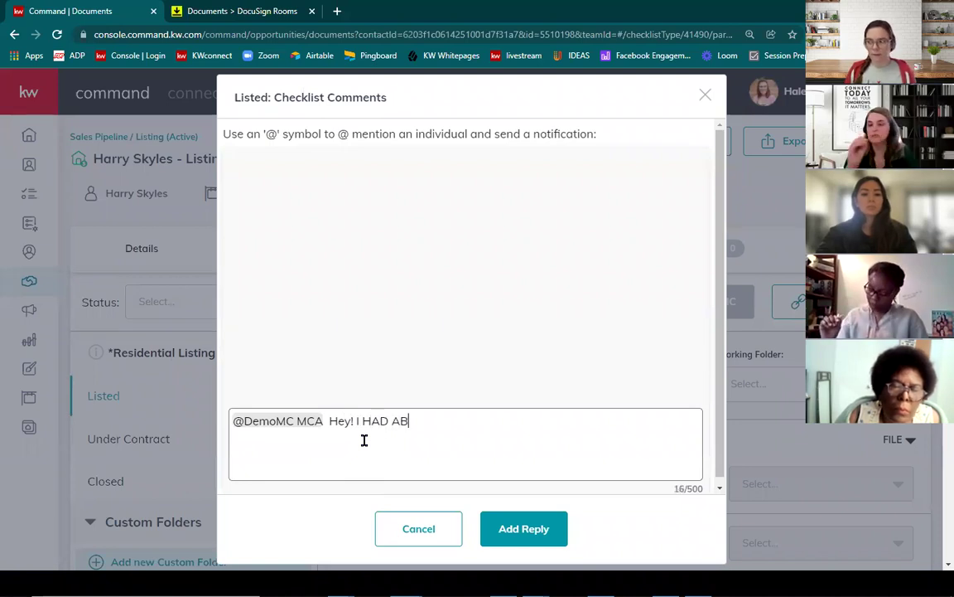
key("BackSpace")
key("BackSpace")
key("BackSpace")
key("BackSpace")
key("BackSpace")
key("BackSpace")
key("BackSpace")
type("had a buyer back out and ")
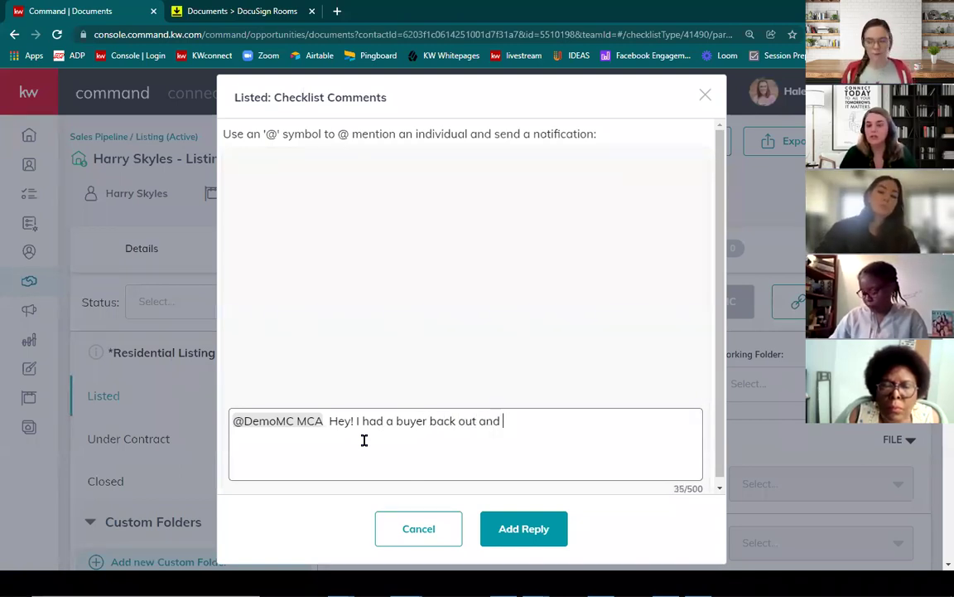
type("the Chrsiti")
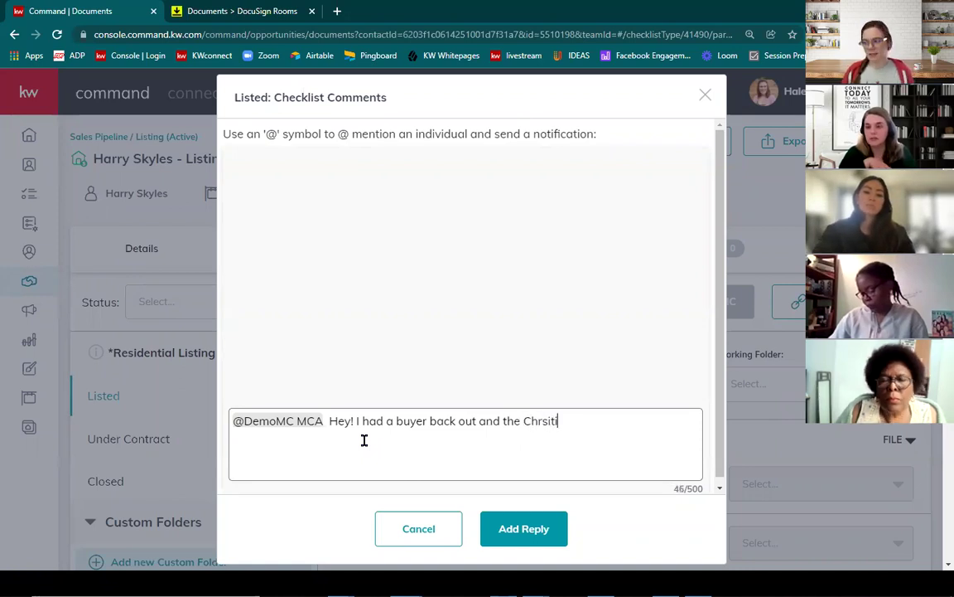
key("BackSpace")
key("BackSpace")
key("BackSpace")
key("BackSpace")
type("is")
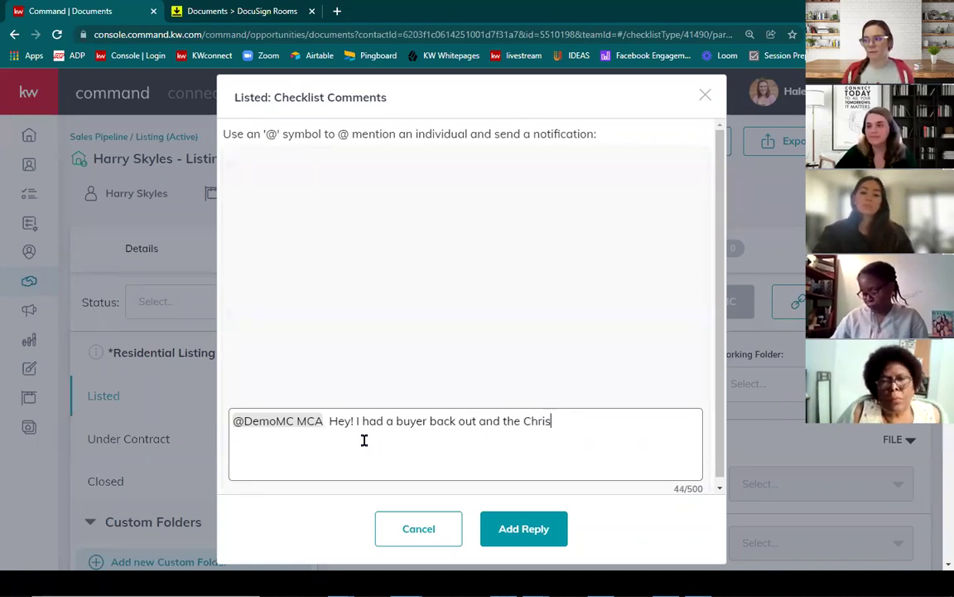
type("tie checklist is the one to use")
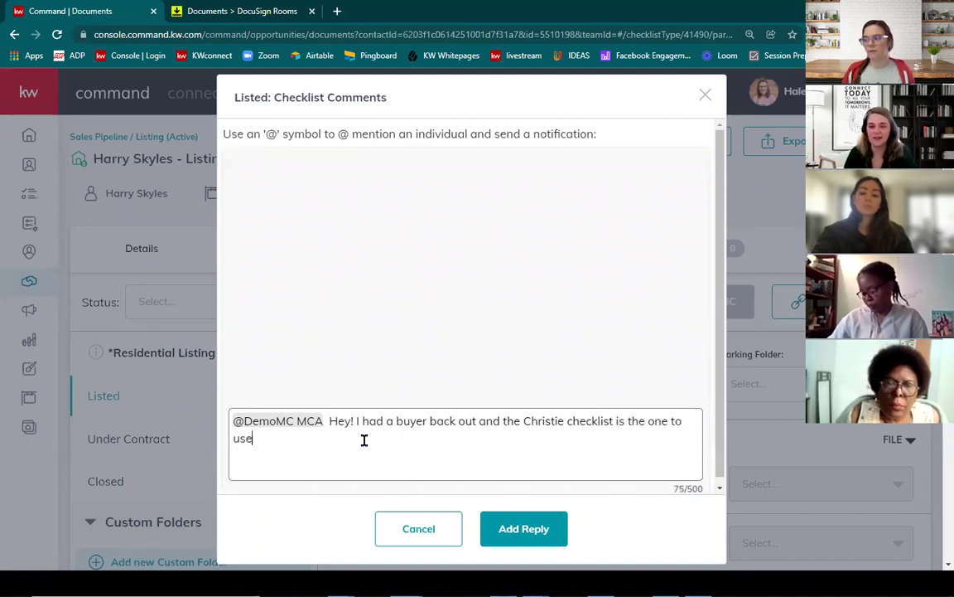
type("!")
left_click(508, 528)
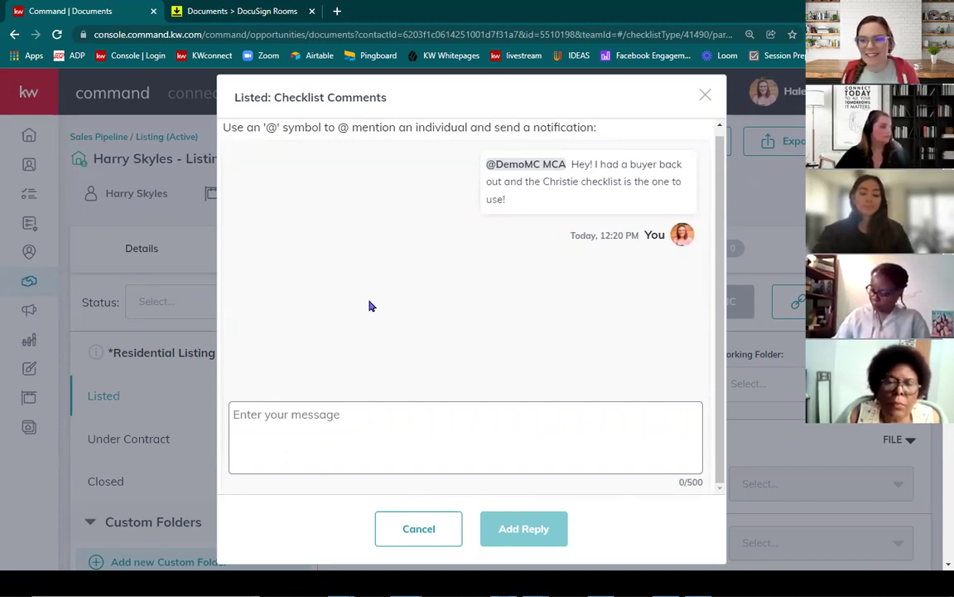
left_click(706, 95)
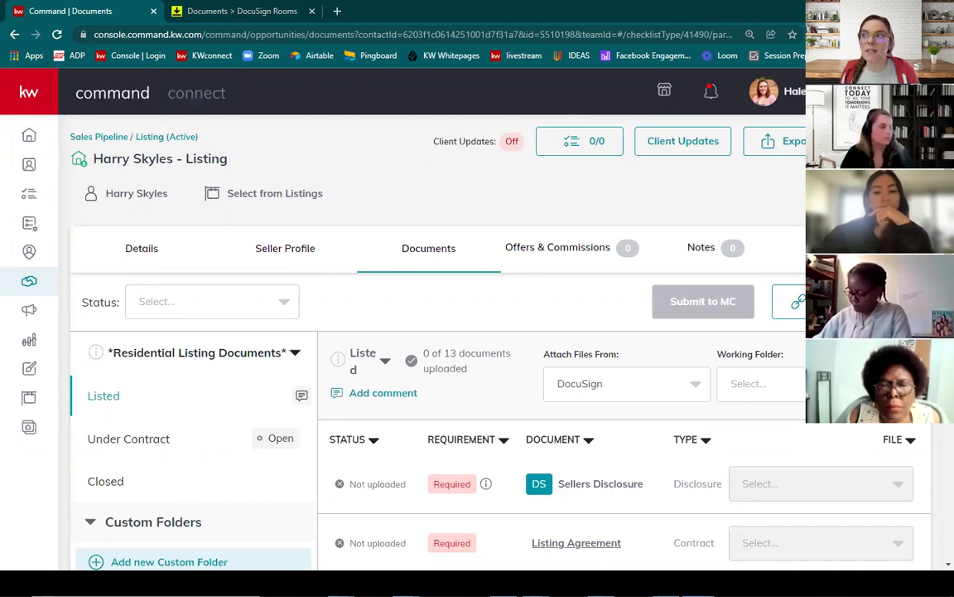
left_click(238, 10)
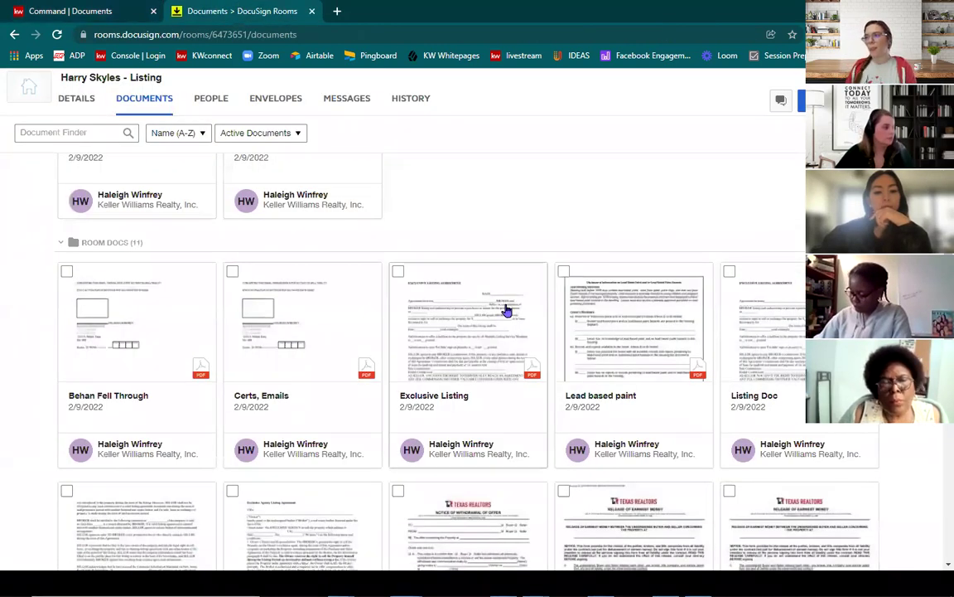
scroll(507, 314, "up", 5)
left_click(229, 173)
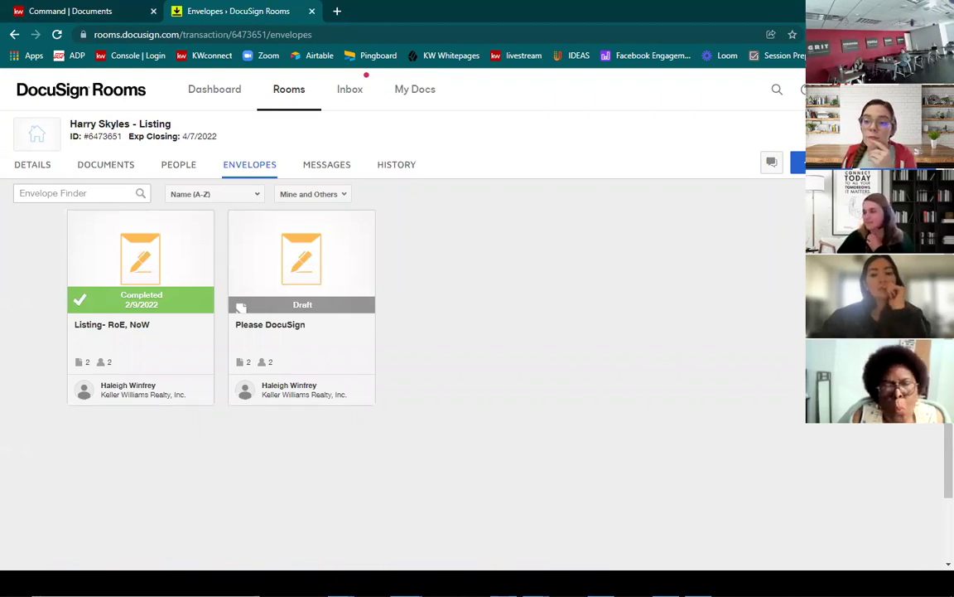
left_click(94, 7)
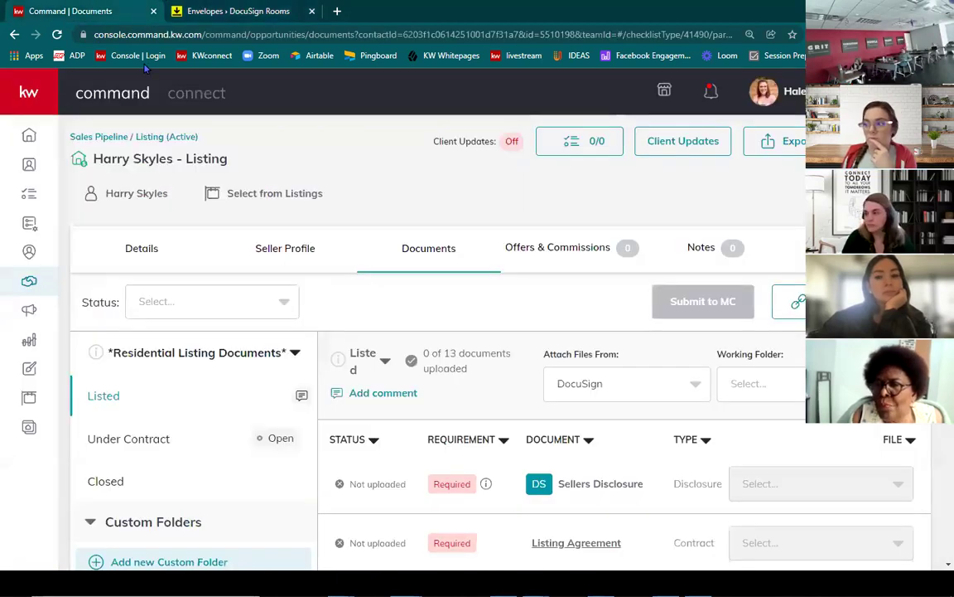
Step: Switch the Under Contract checklist to its '- NEW' version with 17 documents
scroll(441, 396, "down", 2)
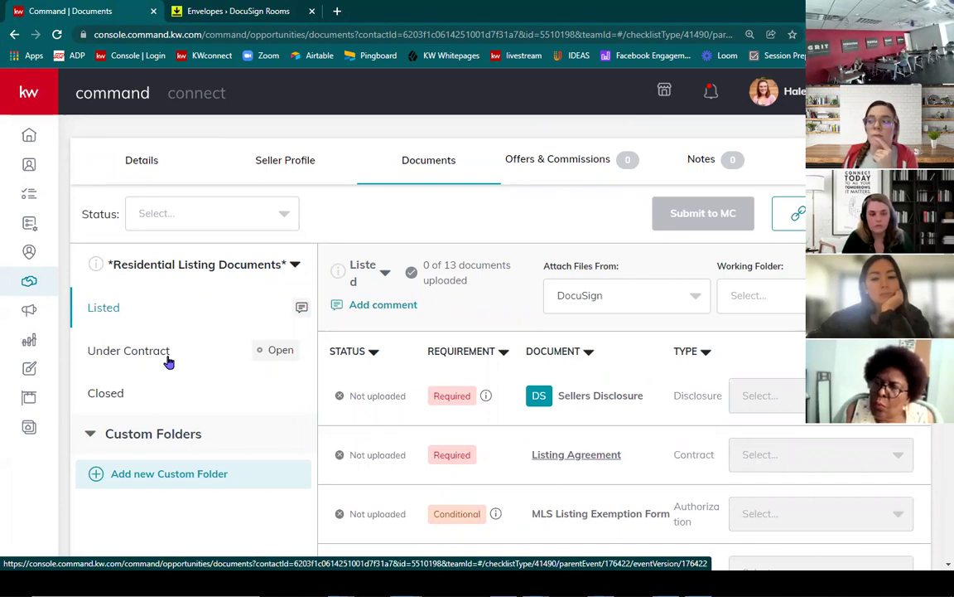
left_click(166, 359)
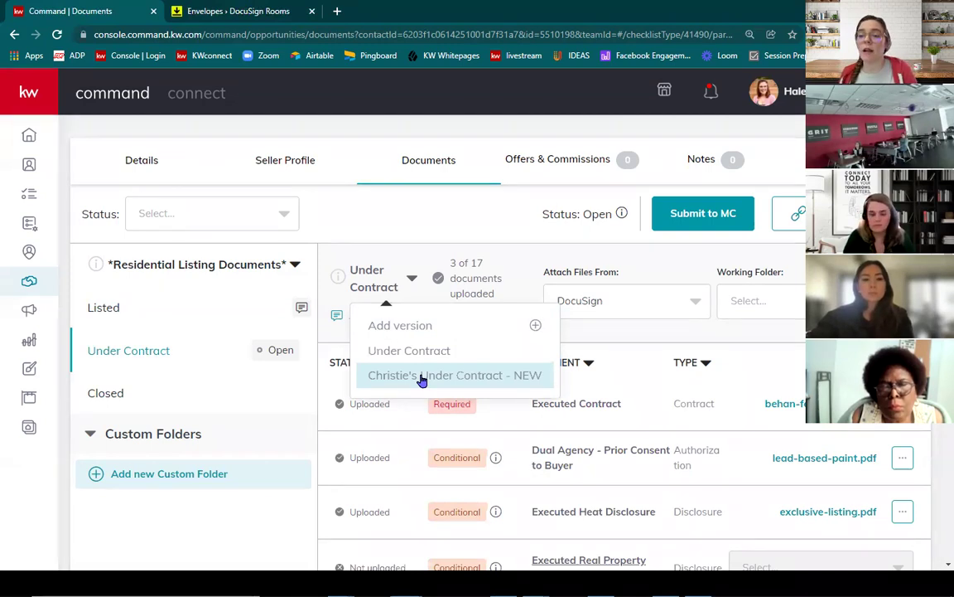
left_click(422, 377)
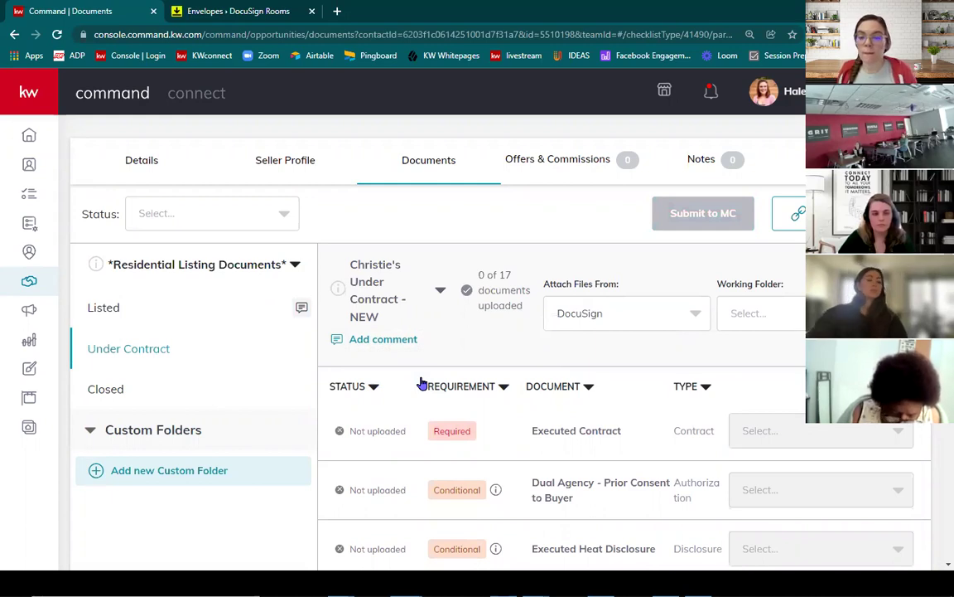
Step: Reopen the draft 'Please DocuSign' envelope and continue to its signing-fields step
left_click(218, 11)
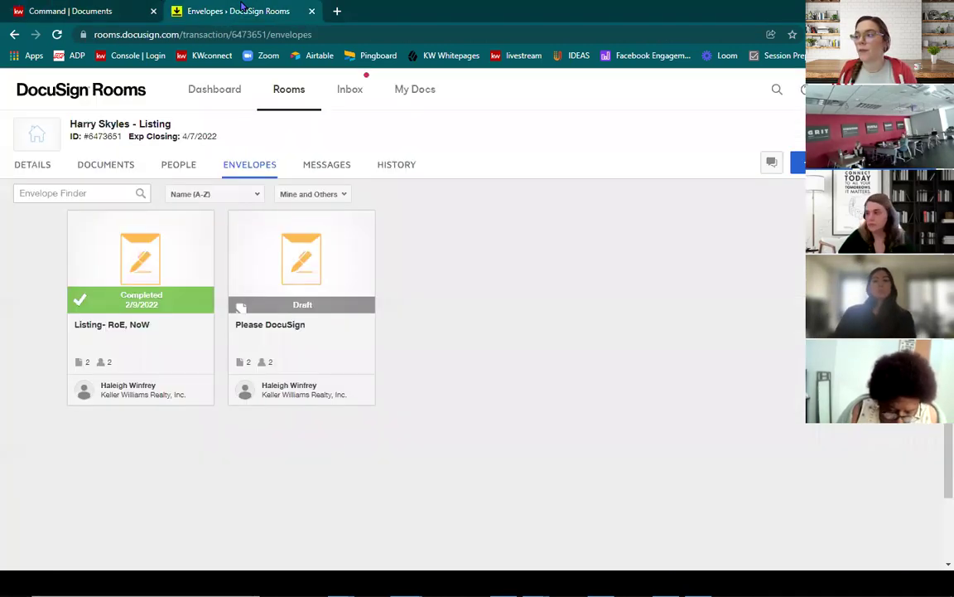
left_click(305, 259)
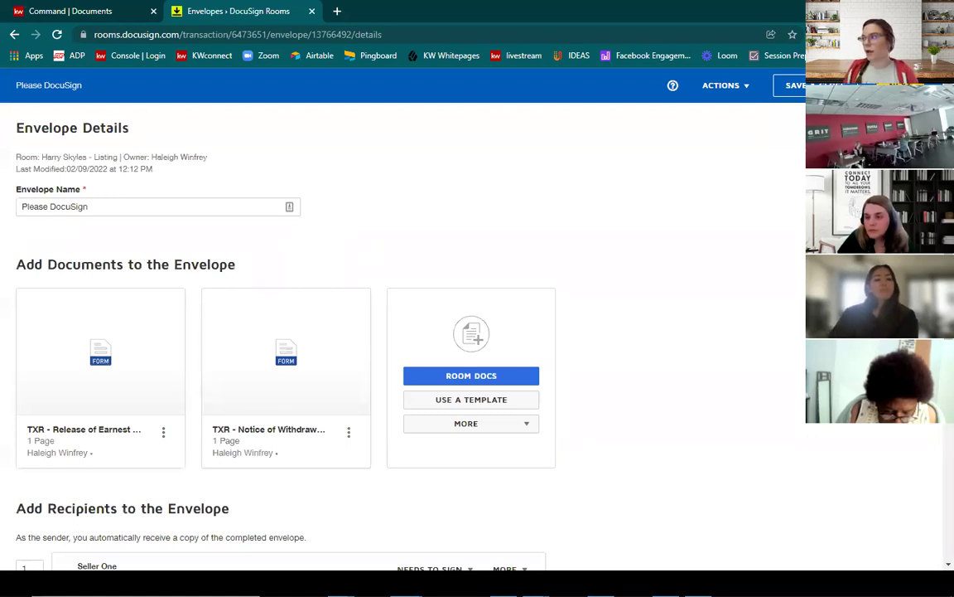
left_click(793, 85)
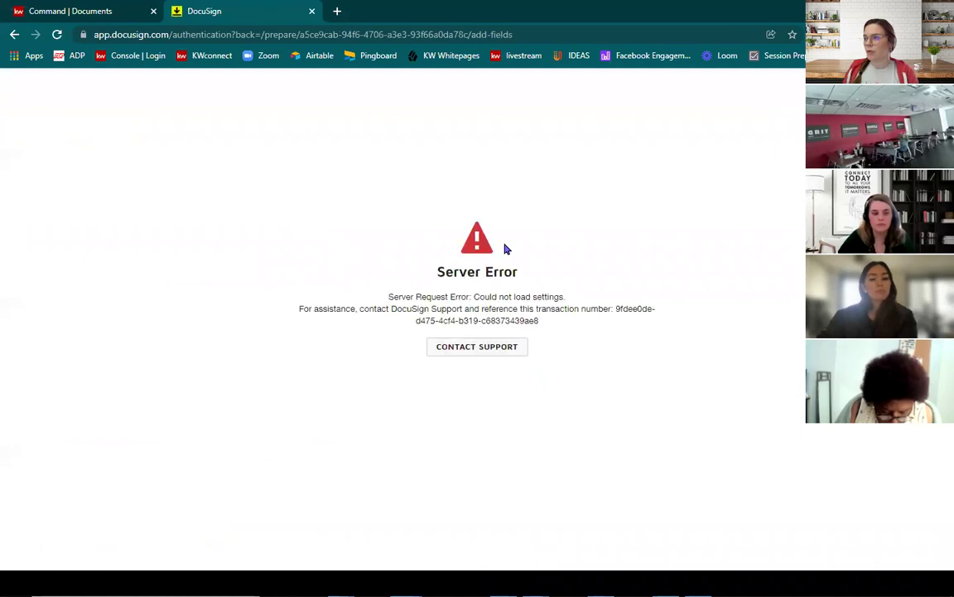
Step: Leave the server error and save the 'Please DocuSign' envelope as a draft
left_click(15, 35)
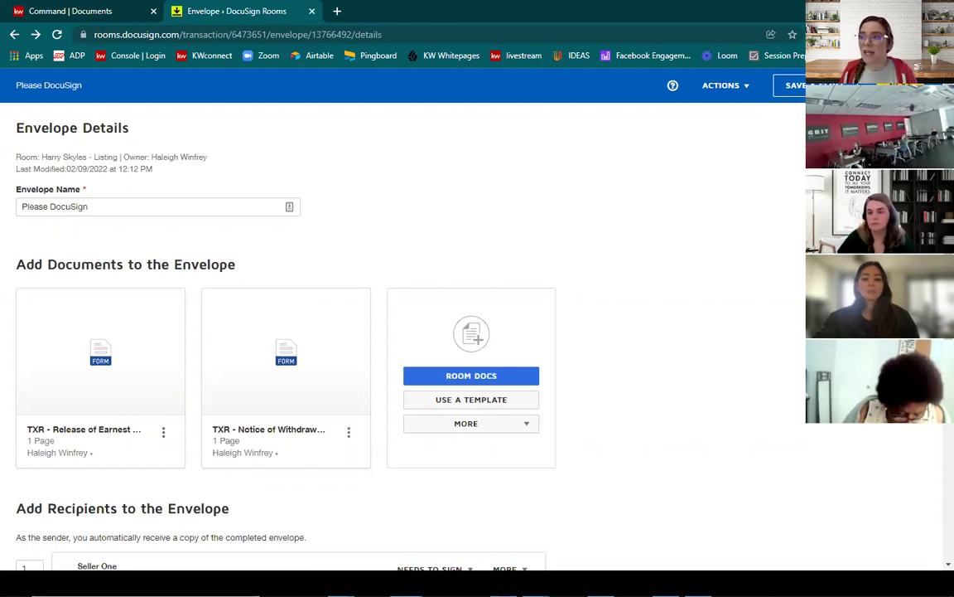
left_click(794, 85)
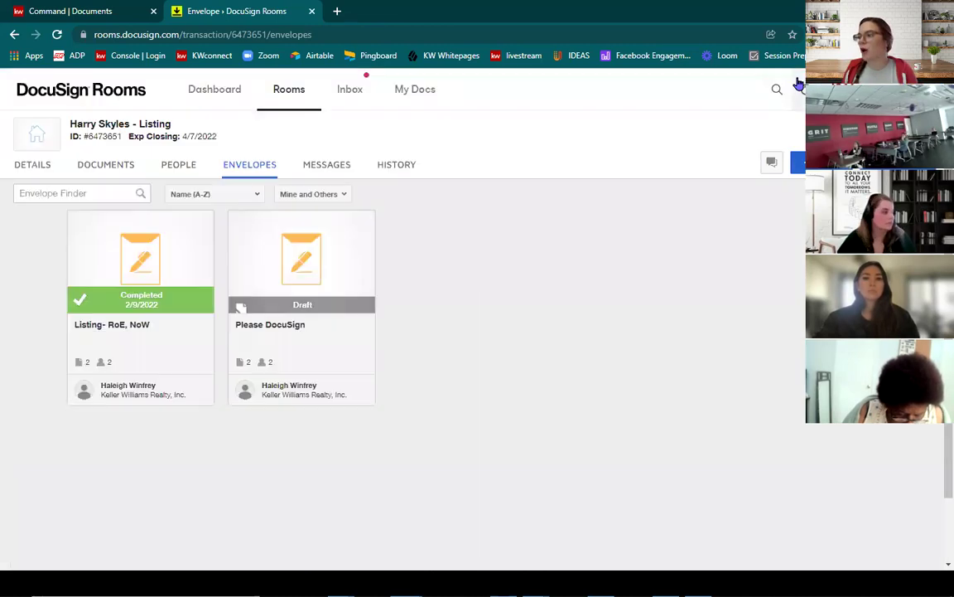
right_click(334, 287)
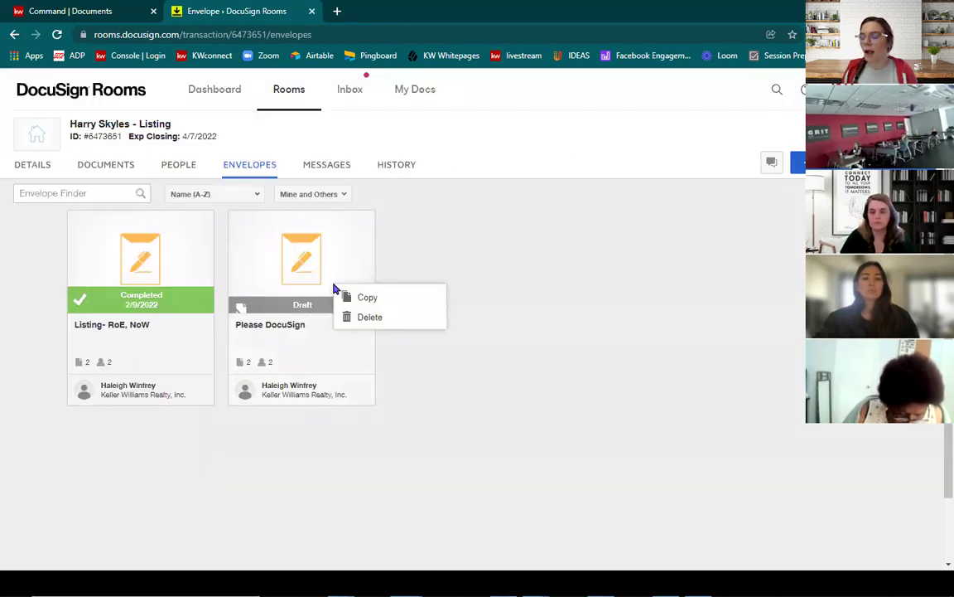
left_click(562, 262)
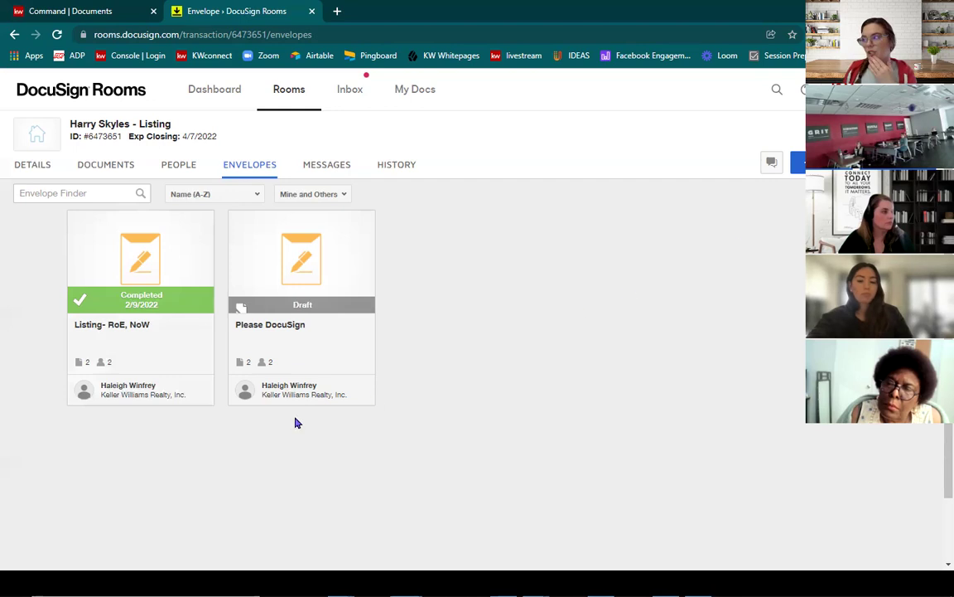
Step: Make a draft copy of the completed 'Listing- RoE, NoW' envelope
left_click(128, 308)
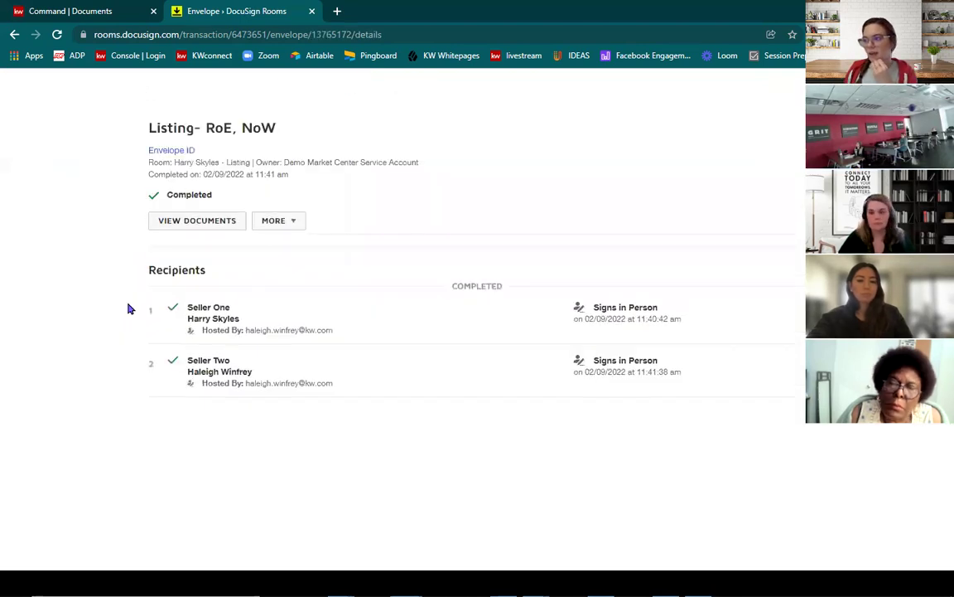
left_click(286, 222)
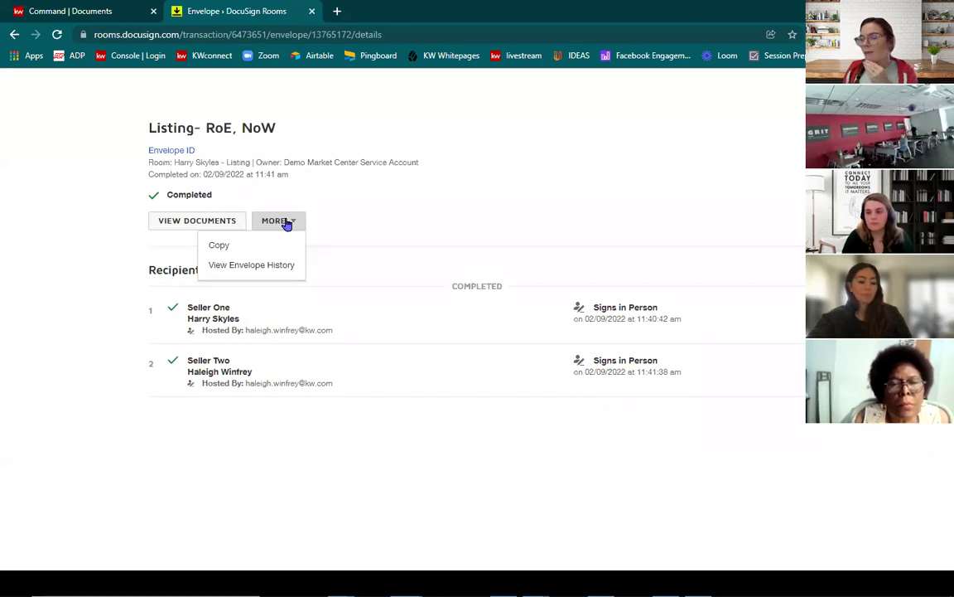
left_click(392, 213)
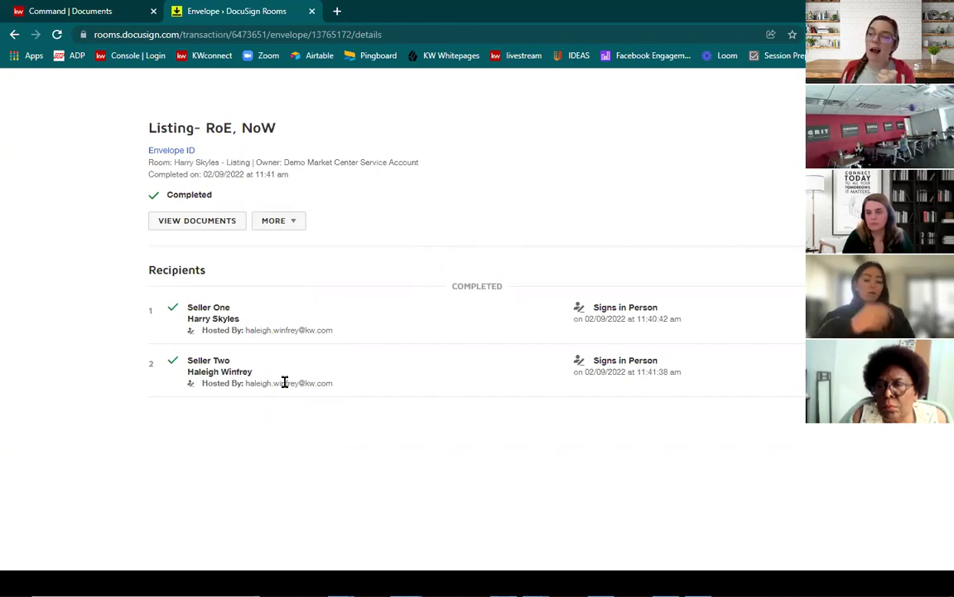
left_click(282, 220)
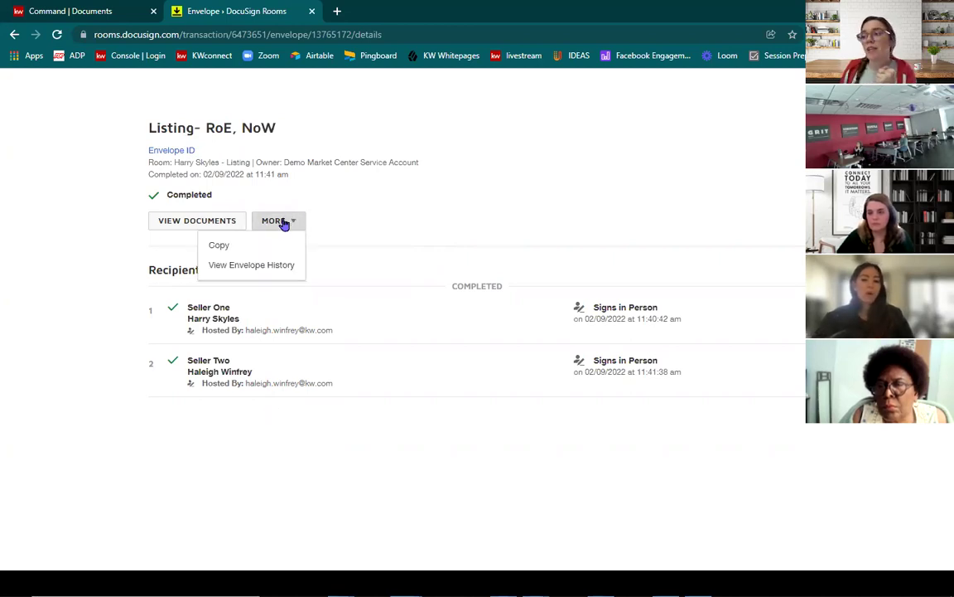
left_click(236, 247)
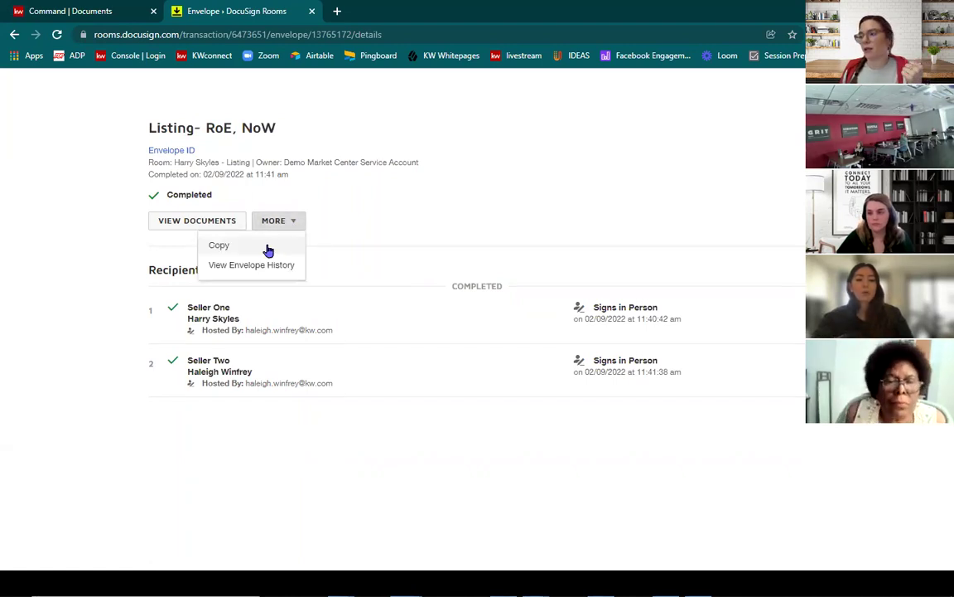
left_click(214, 245)
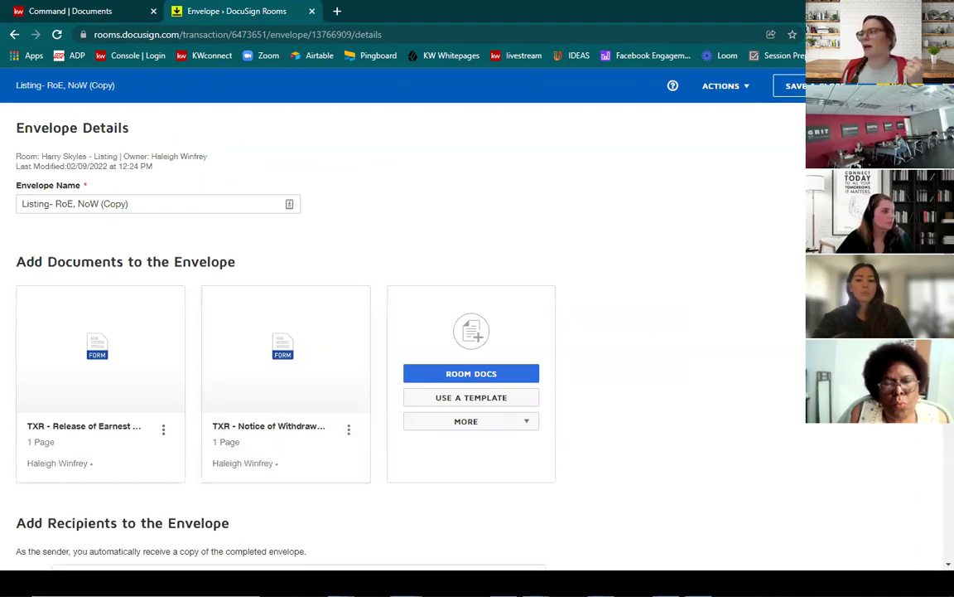
Step: Review the copied envelope's details and advance it to the field-placement step
scroll(713, 357, "down", 3)
scroll(713, 358, "down", 2)
scroll(713, 357, "up", 5)
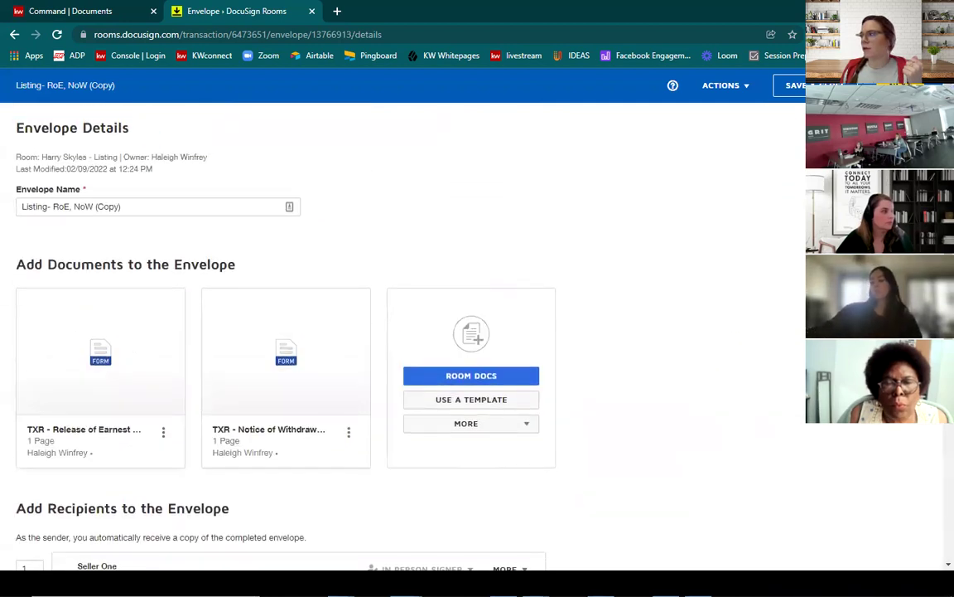
left_click(794, 85)
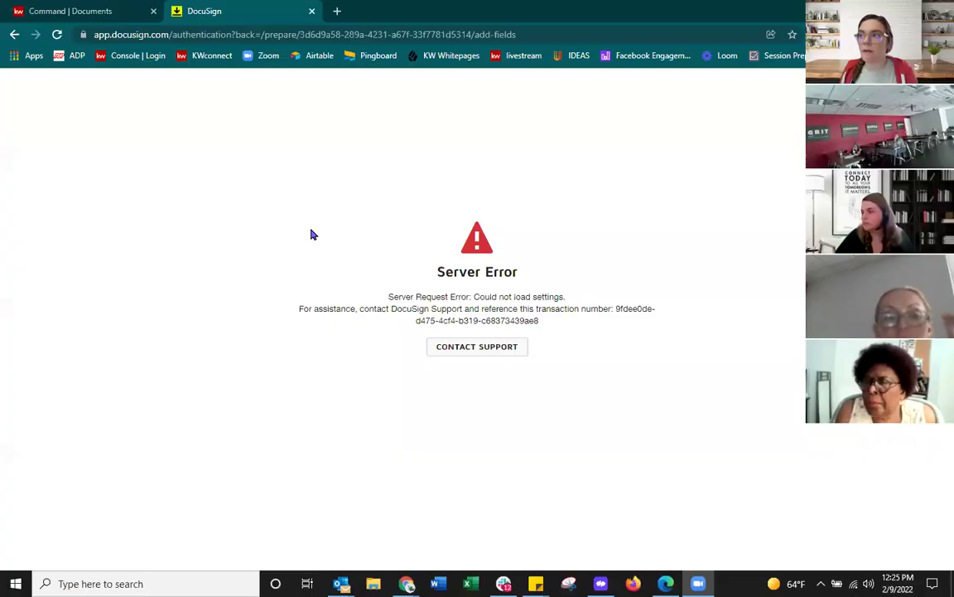
Step: Leave the server error page and return to the Active rooms list
left_click(13, 35)
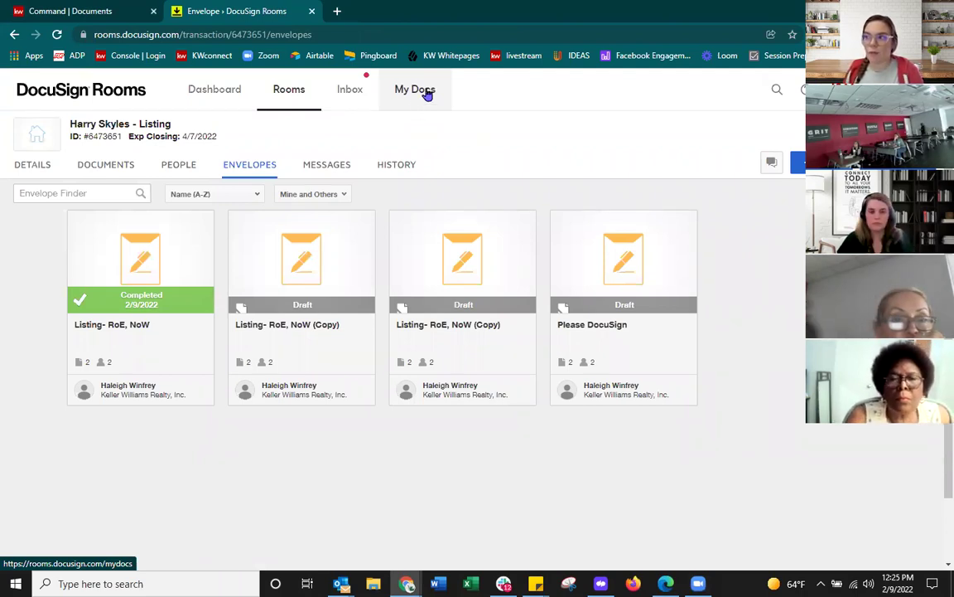
left_click(284, 98)
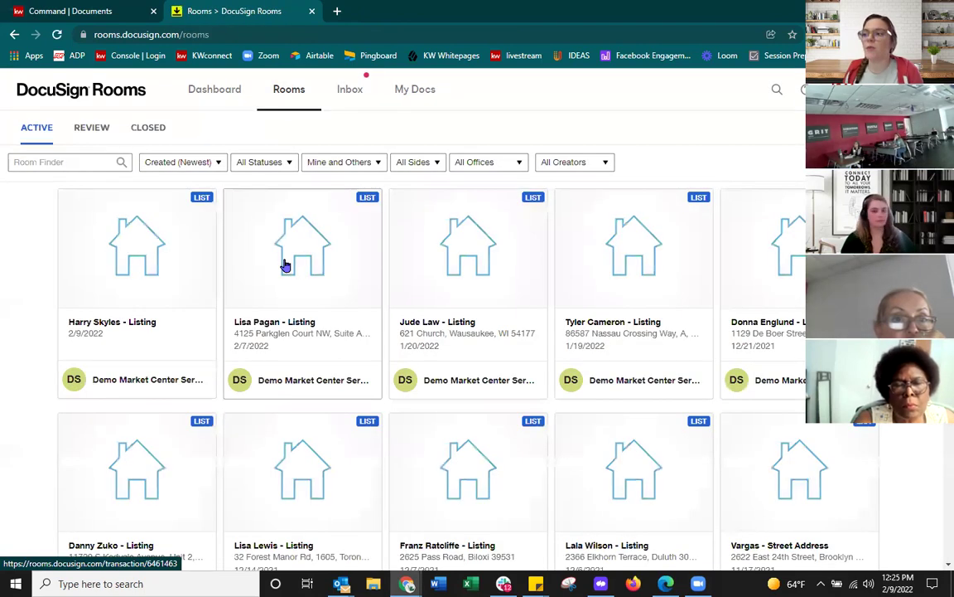
Step: Open the Jude Law - Listing room's documents and check the actions for the Release of Earnest Money form
left_click(467, 262)
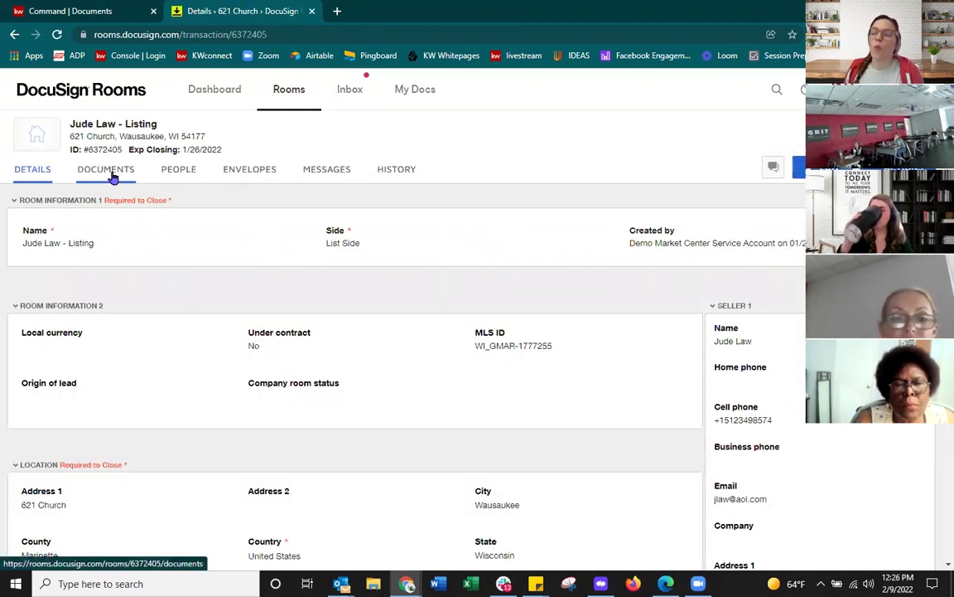
left_click(112, 178)
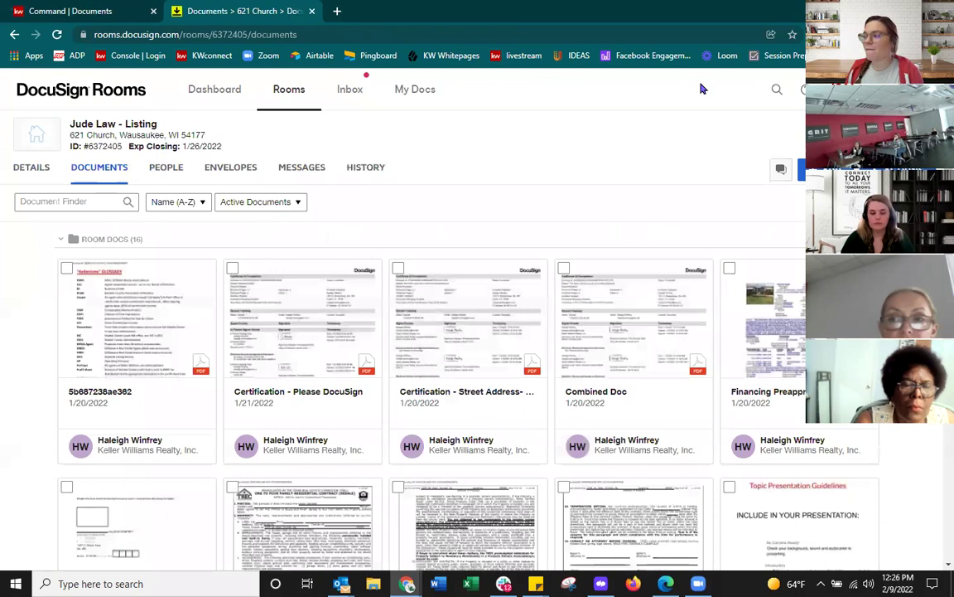
scroll(692, 135, "down", 4)
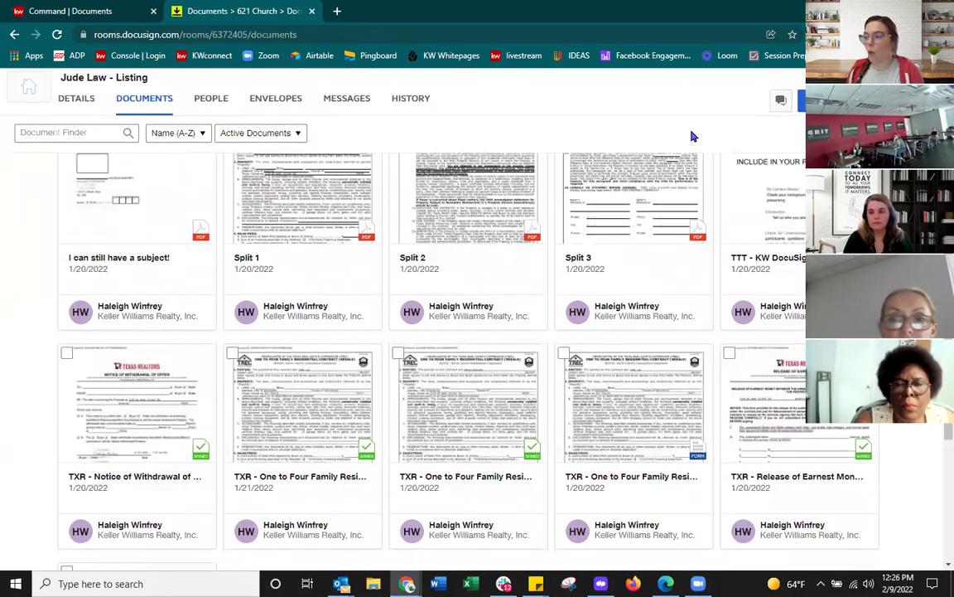
scroll(693, 135, "down", 1)
scroll(693, 135, "down", 1)
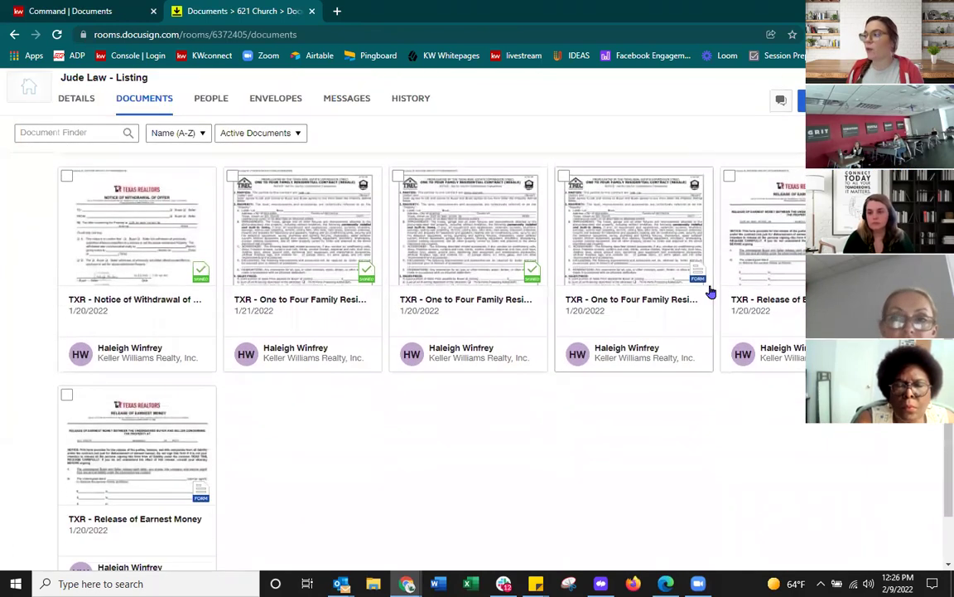
scroll(500, 345, "down", 1)
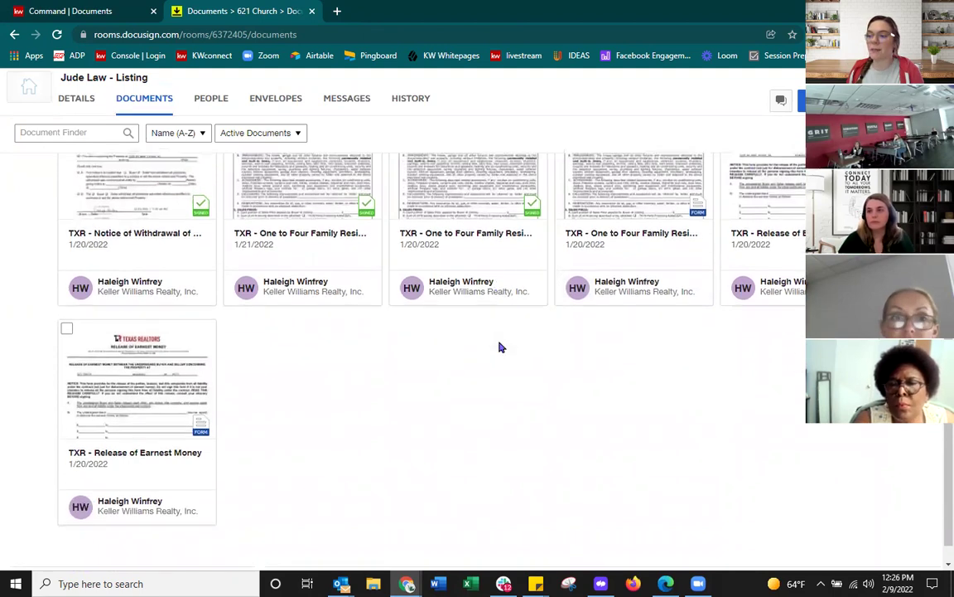
right_click(128, 354)
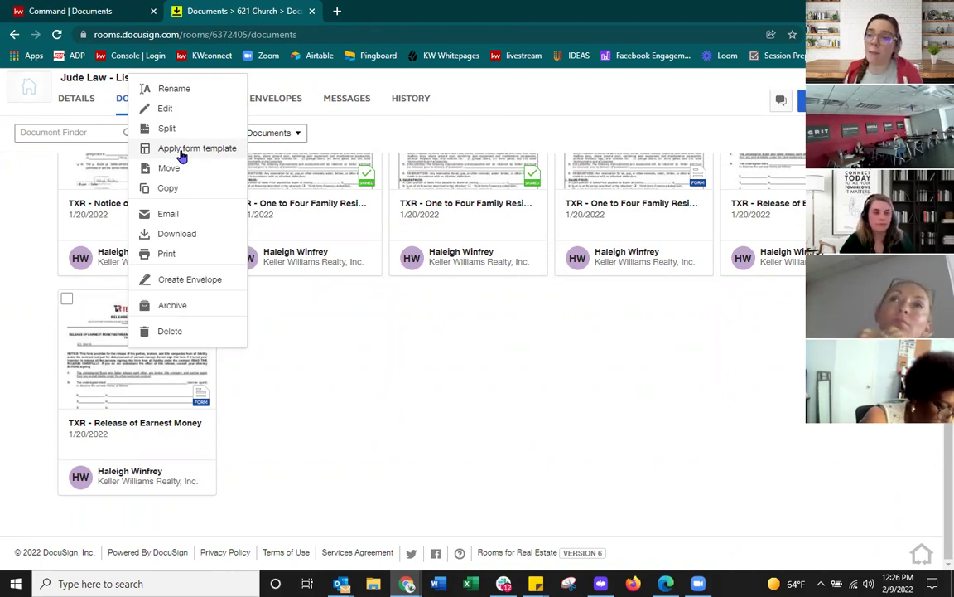
left_click(394, 412)
scroll(386, 419, "up", 5)
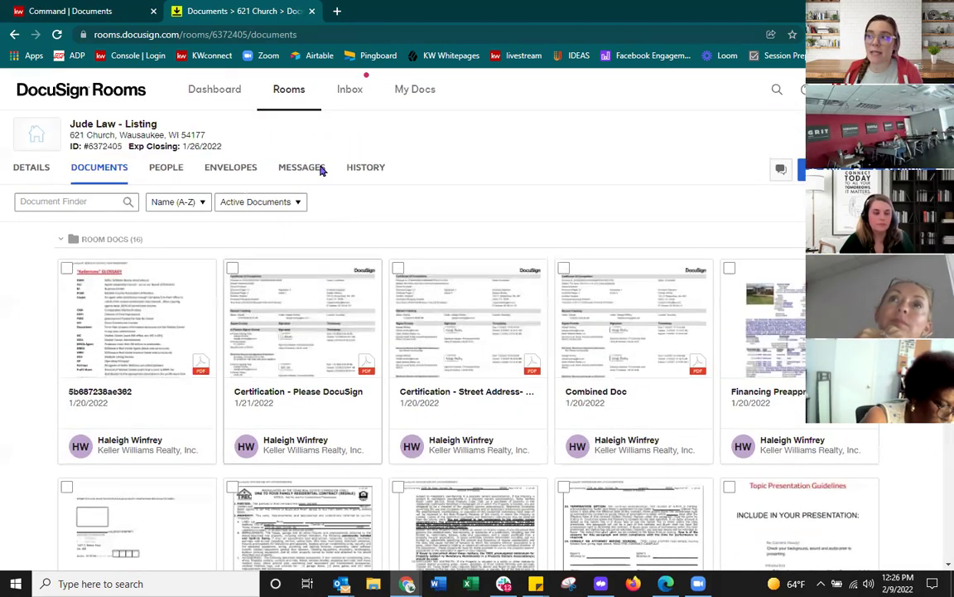
Step: Create a new room named TEST with List Side chosen as your side
left_click(276, 93)
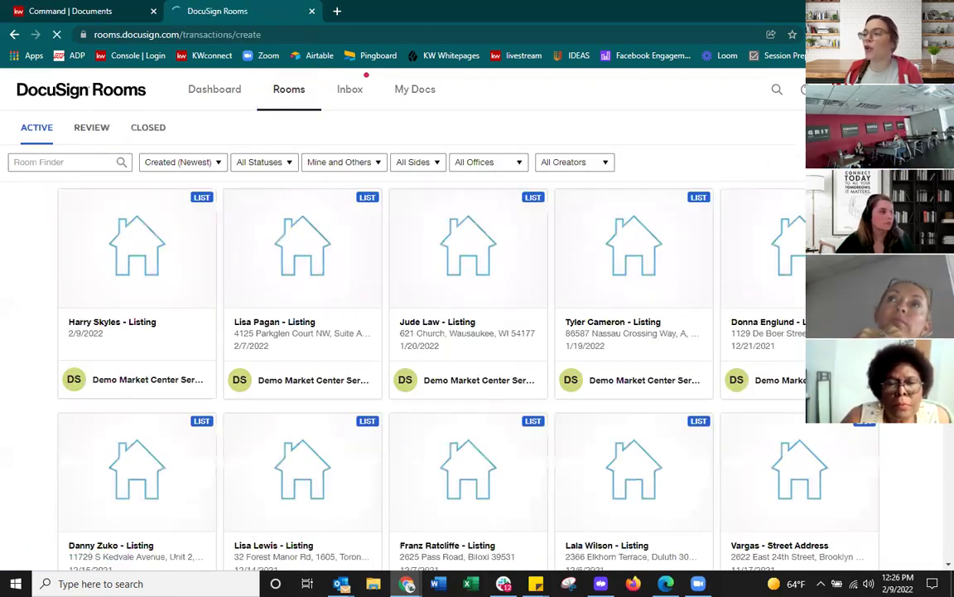
left_click(440, 184)
left_click(419, 211)
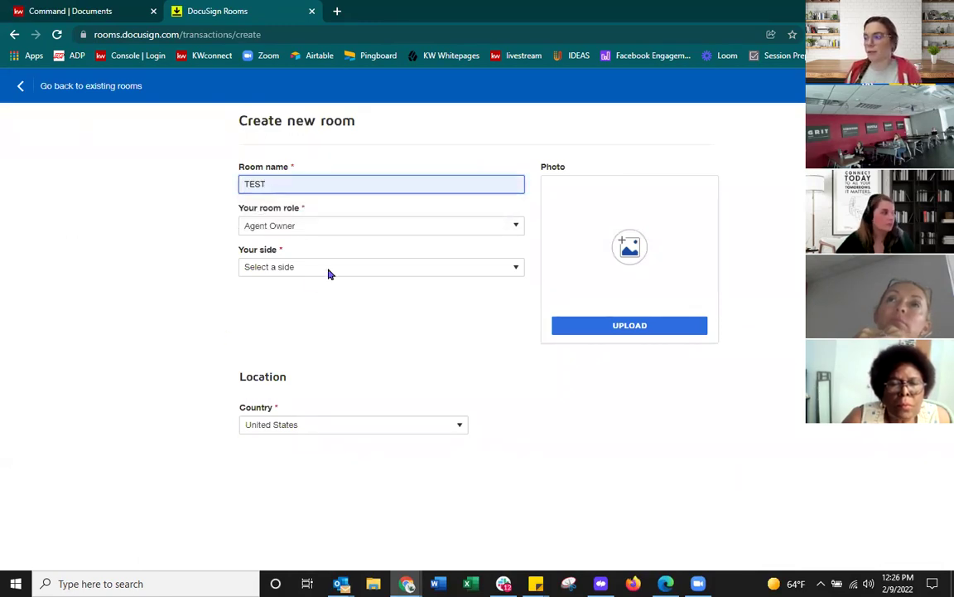
key("Return")
left_click(387, 267)
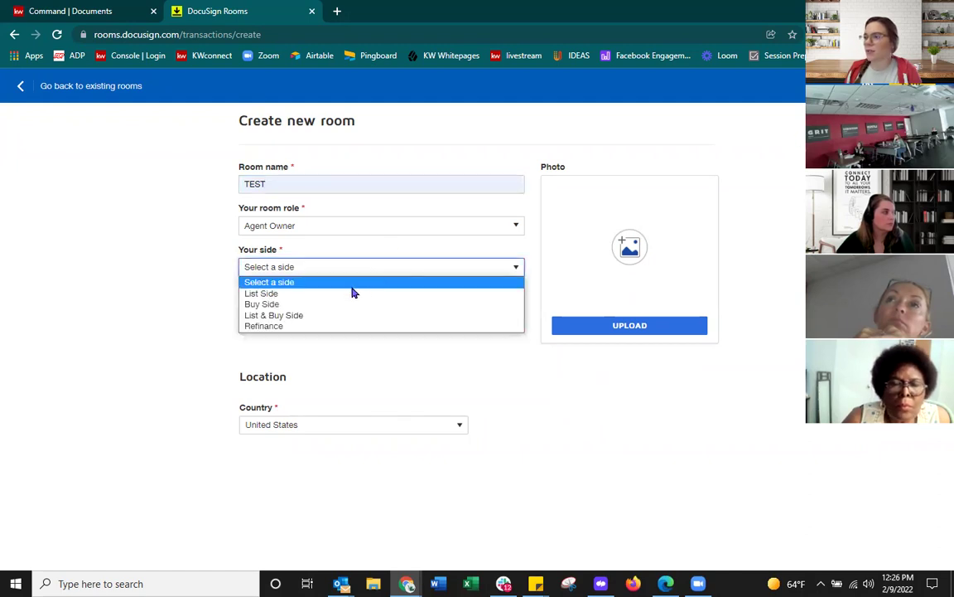
left_click(346, 294)
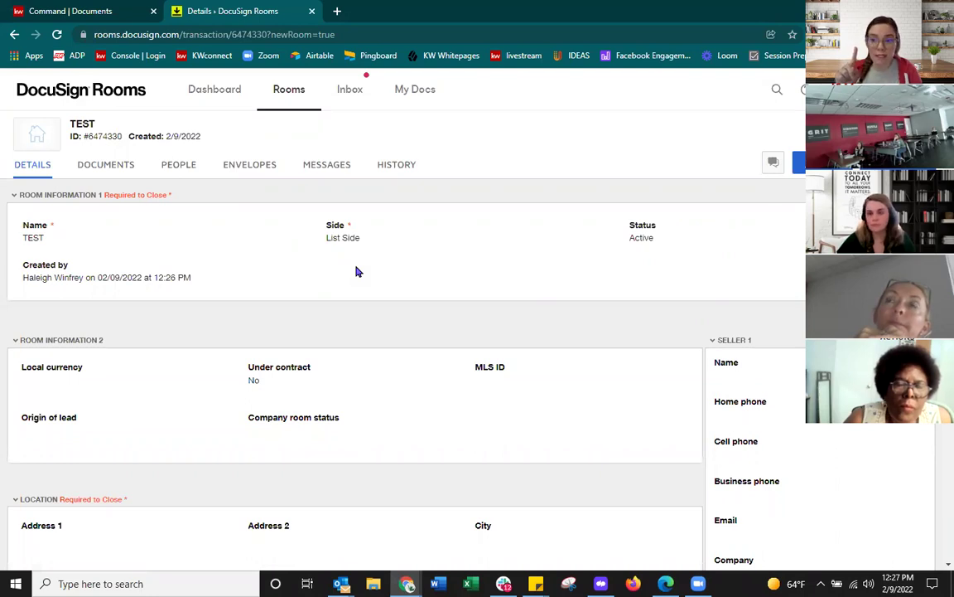
Step: Go to the TEST room's Documents tab to reach the Select forms list
left_click(98, 158)
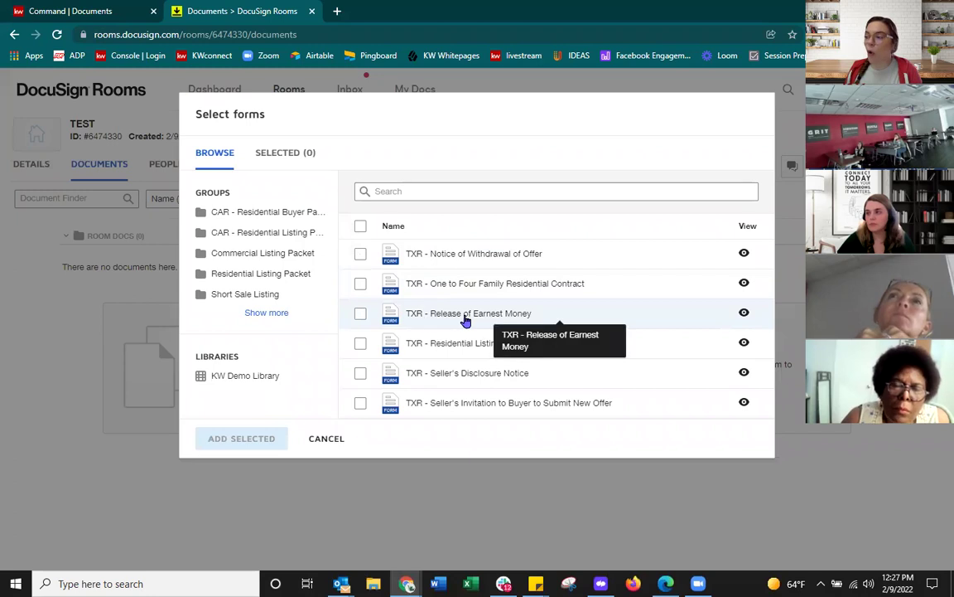
Step: Add TXR - Release of Earnest Money to the room using the Release of Earnest Money template
left_click(361, 314)
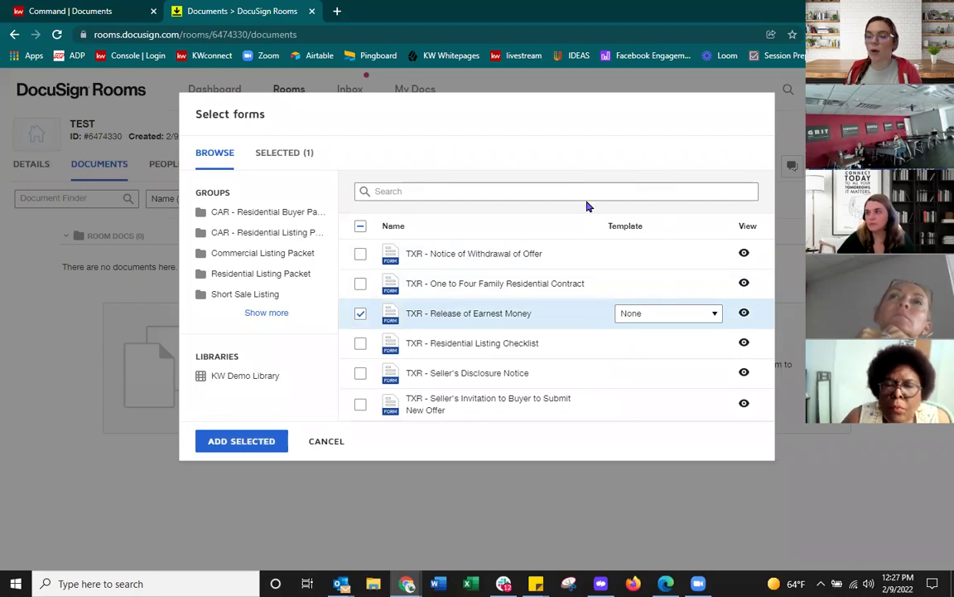
left_click(656, 313)
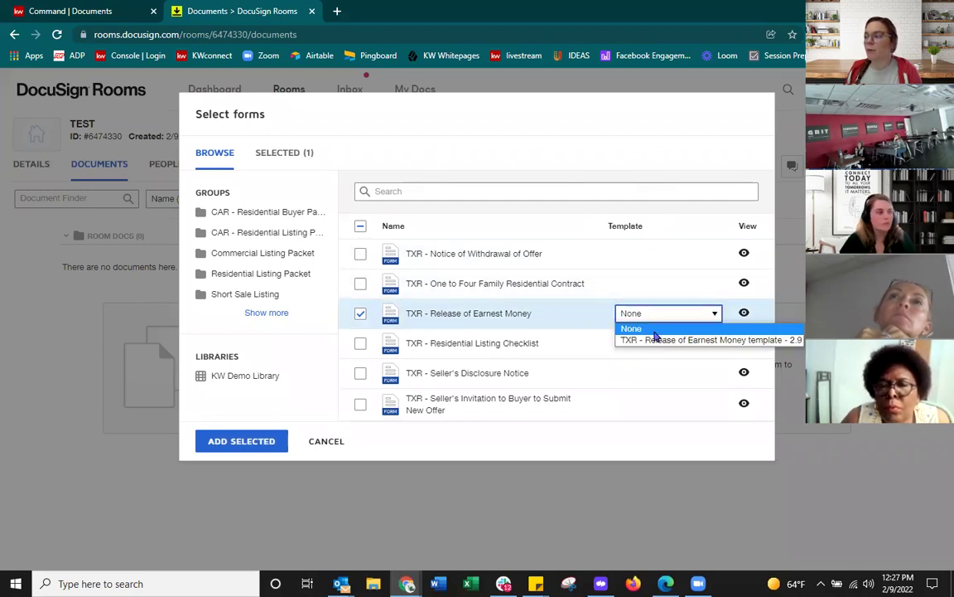
left_click(664, 340)
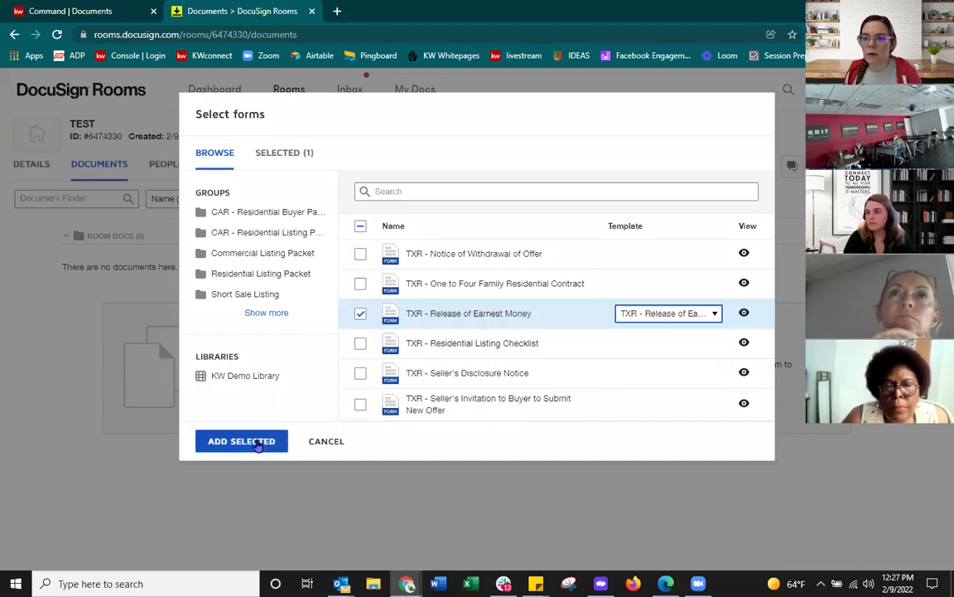
left_click(241, 441)
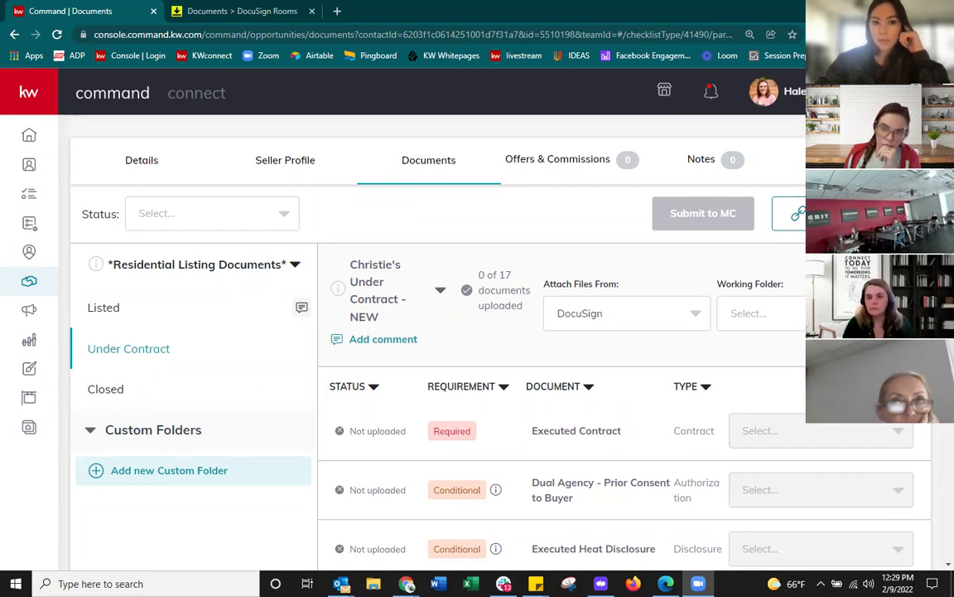
scroll(650, 330, "up", 1)
scroll(649, 332, "down", 2)
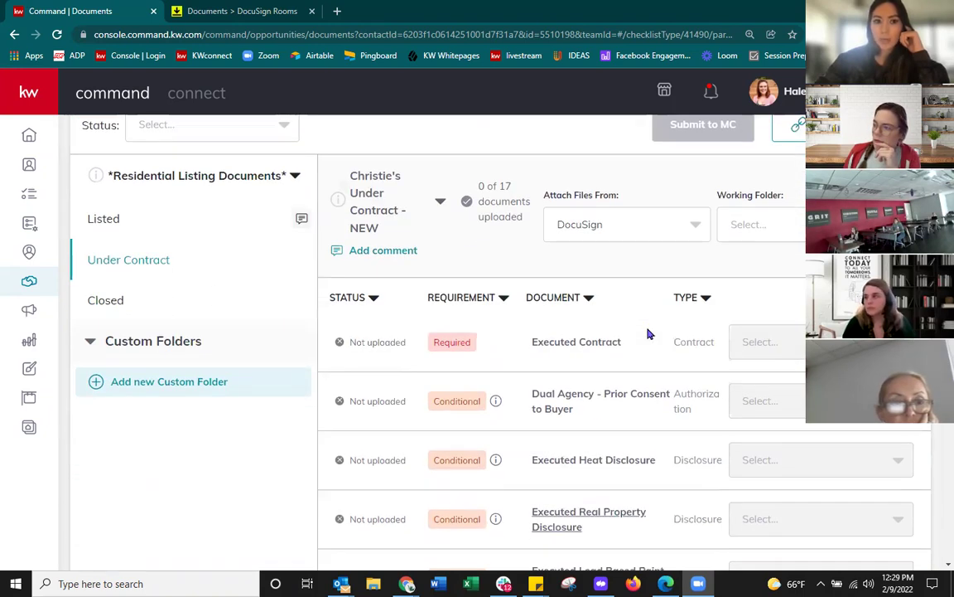
left_click(629, 225)
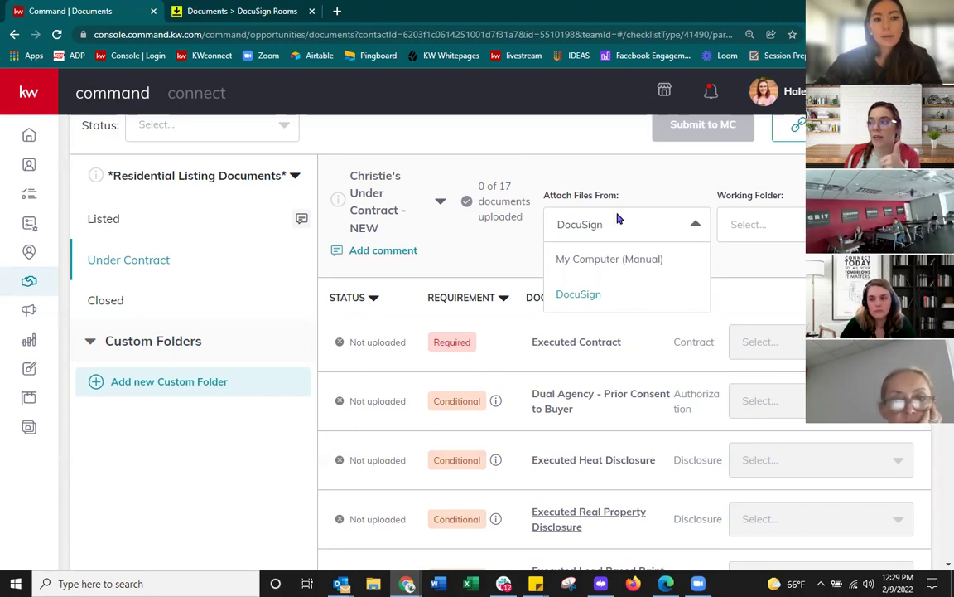
left_click(572, 296)
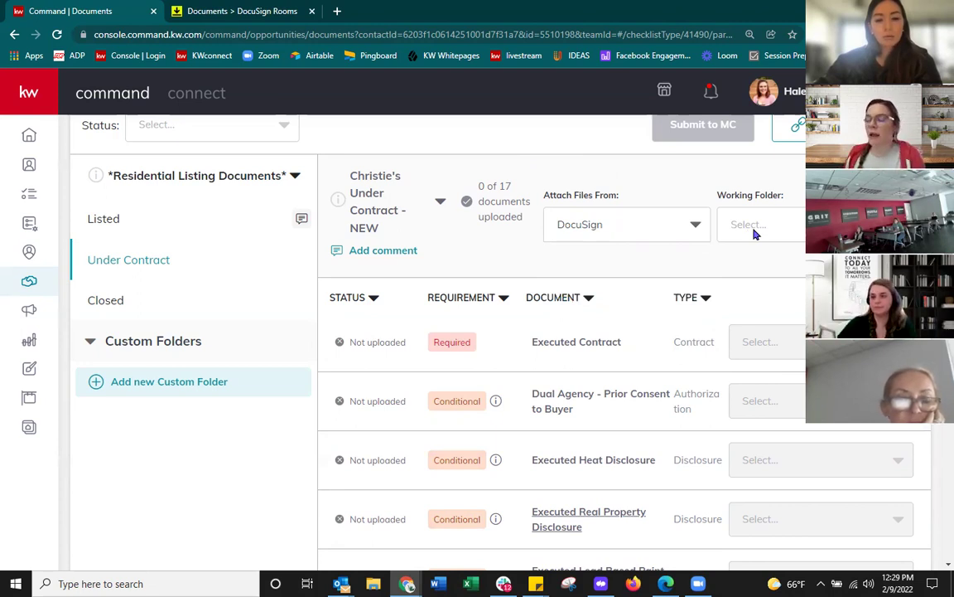
left_click(664, 228)
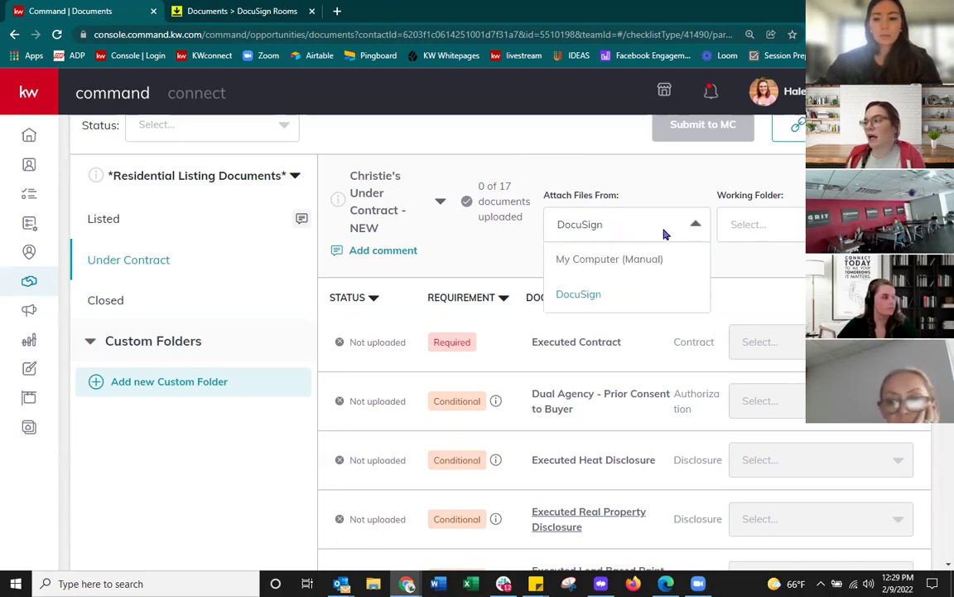
left_click(592, 300)
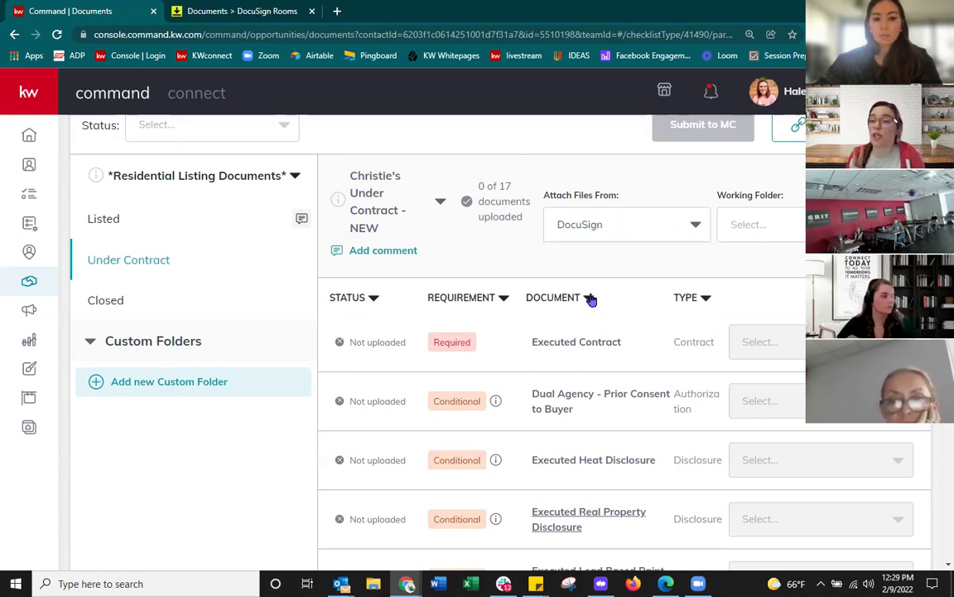
left_click(769, 227)
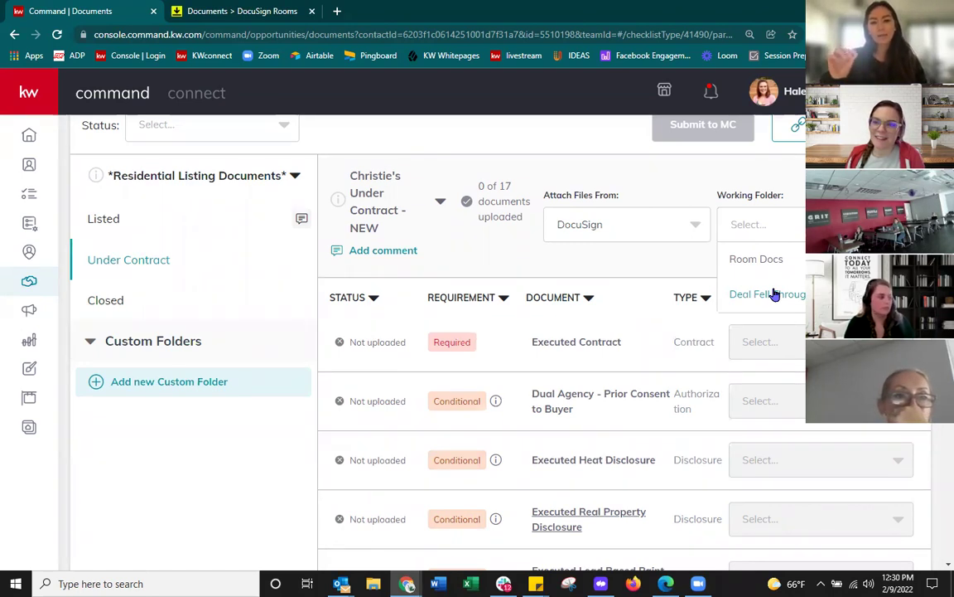
left_click(627, 268)
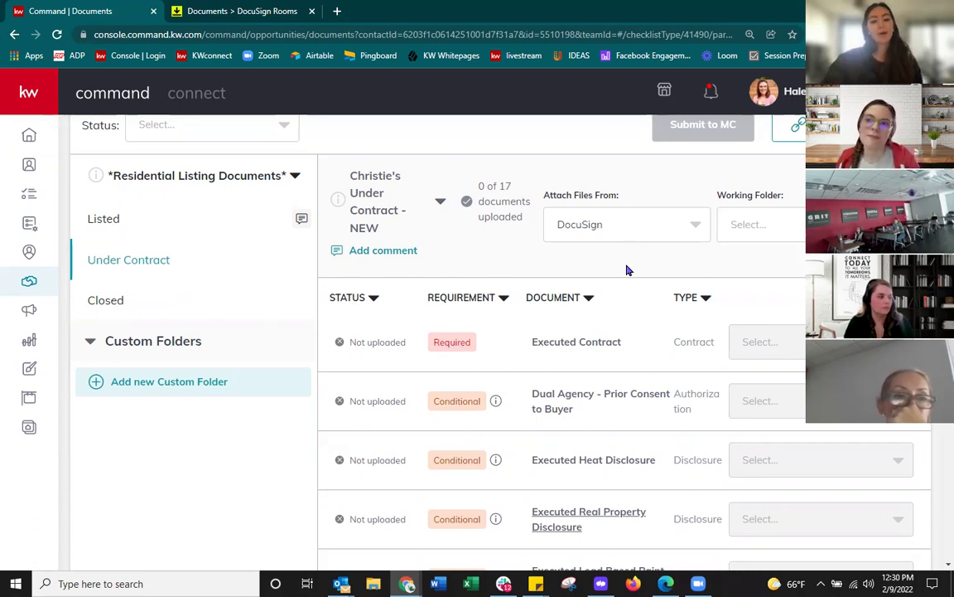